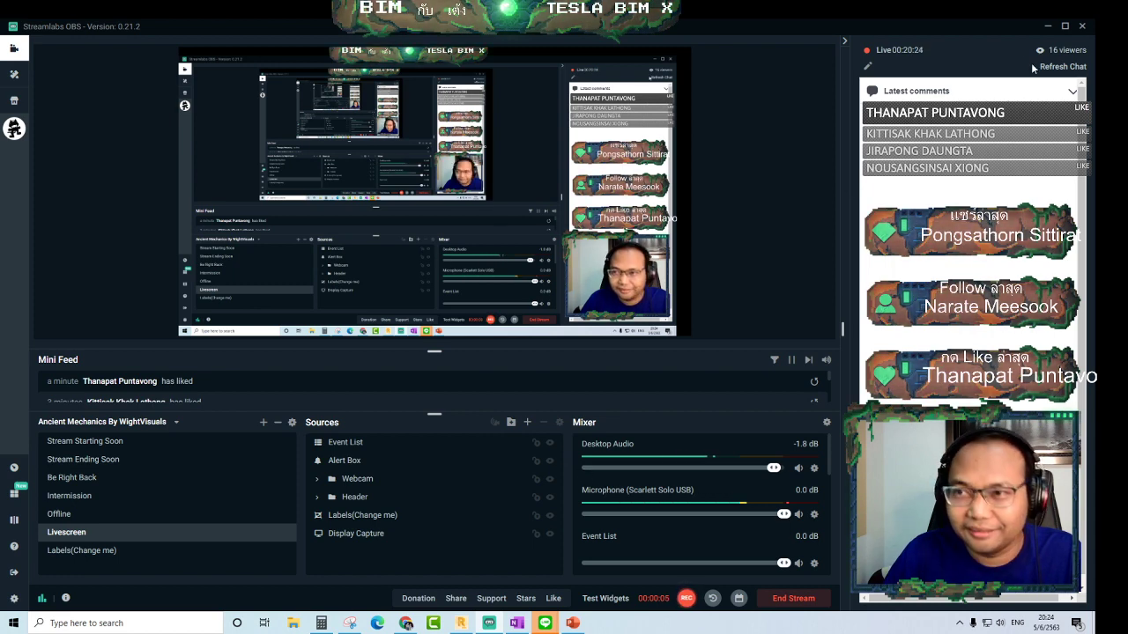
Switch from Streamlabs OBS to the Robot Structural Analysis model with its single 4.00 m column
{"action": "key", "text": "alt+Tab"}
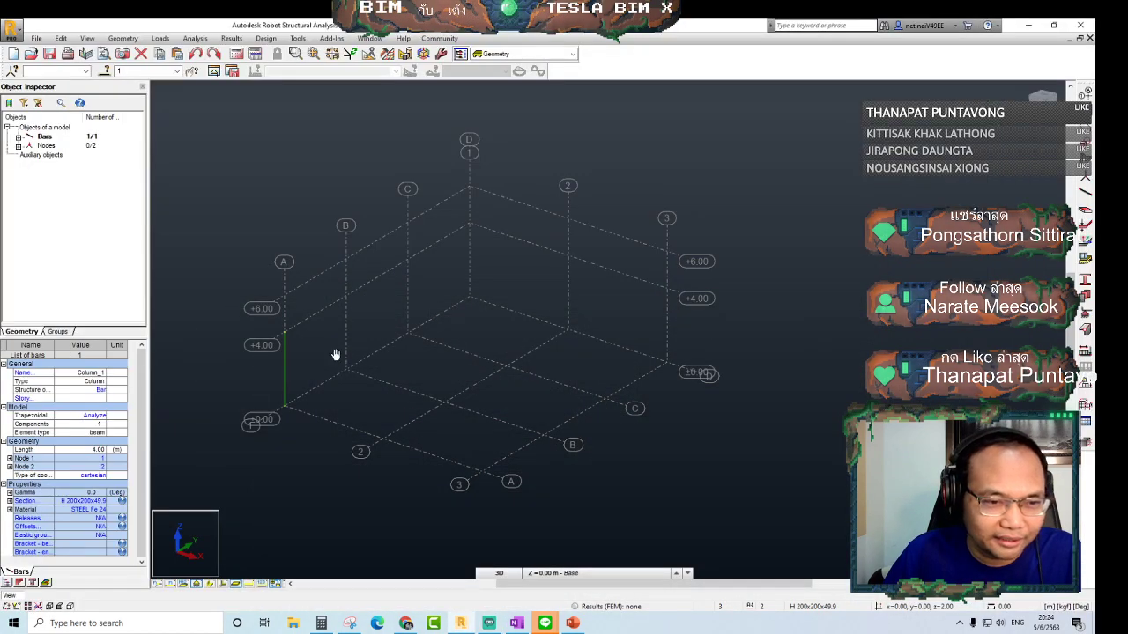
Translate-copy the 4.00 m steel column to the next three grid nodes along one edge
{"action": "scroll", "coordinate": [335, 355], "scroll_direction": "up", "scroll_amount": 2}
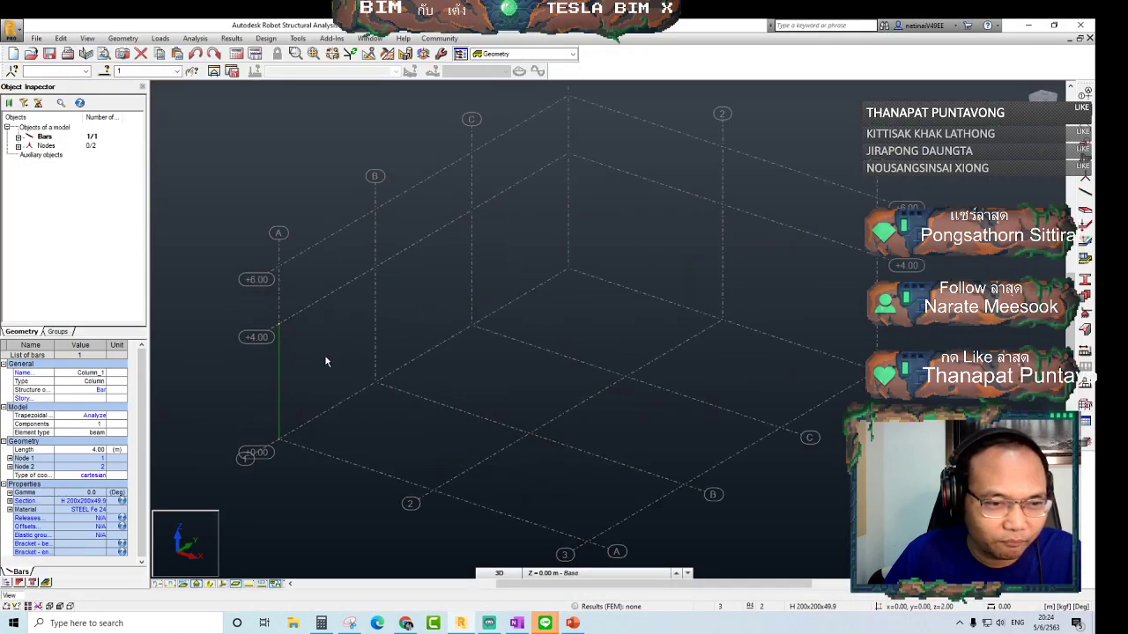
{"action": "left_click", "coordinate": [280, 364]}
{"action": "key", "text": "ctrl+t"}
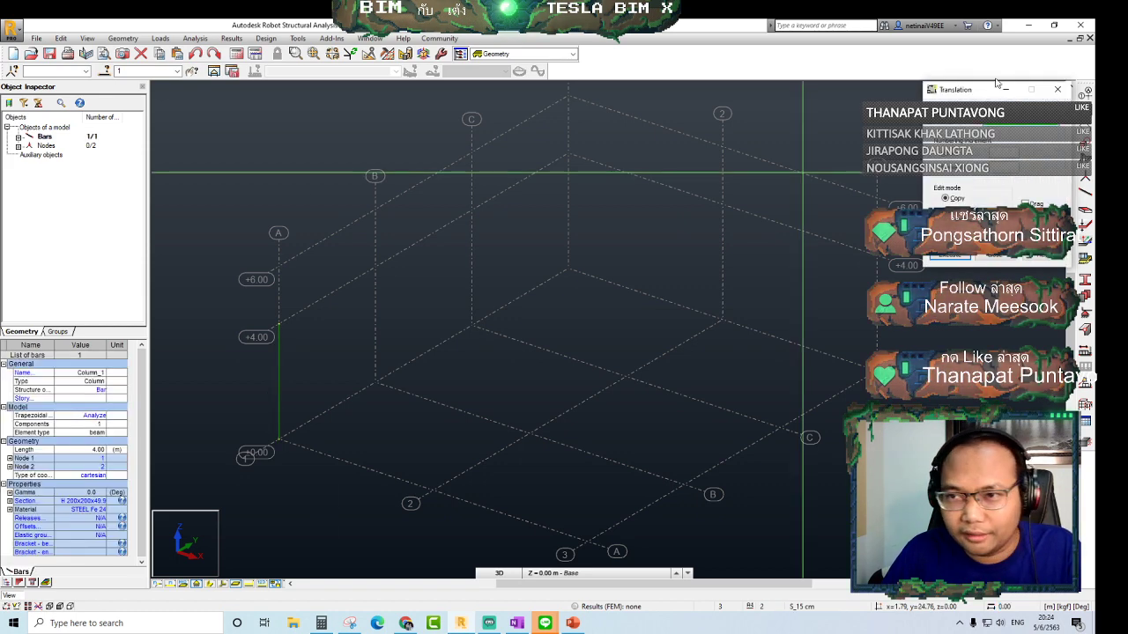
{"action": "left_click_drag", "start_coordinate": [967, 95], "coordinate": [875, 185]}
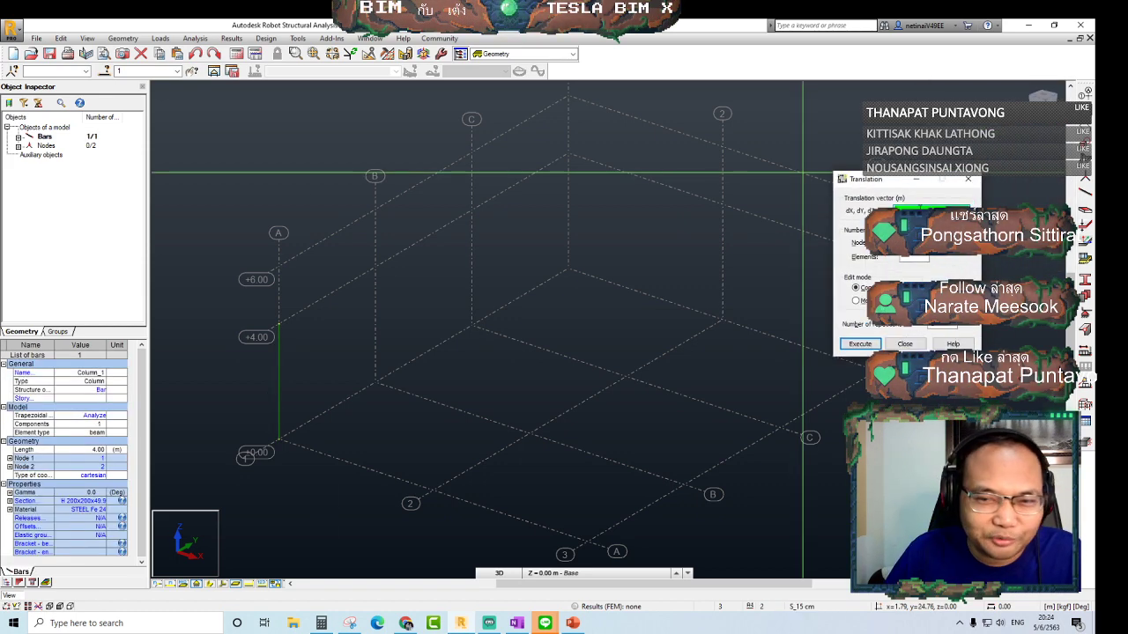
{"action": "left_click", "coordinate": [568, 269]}
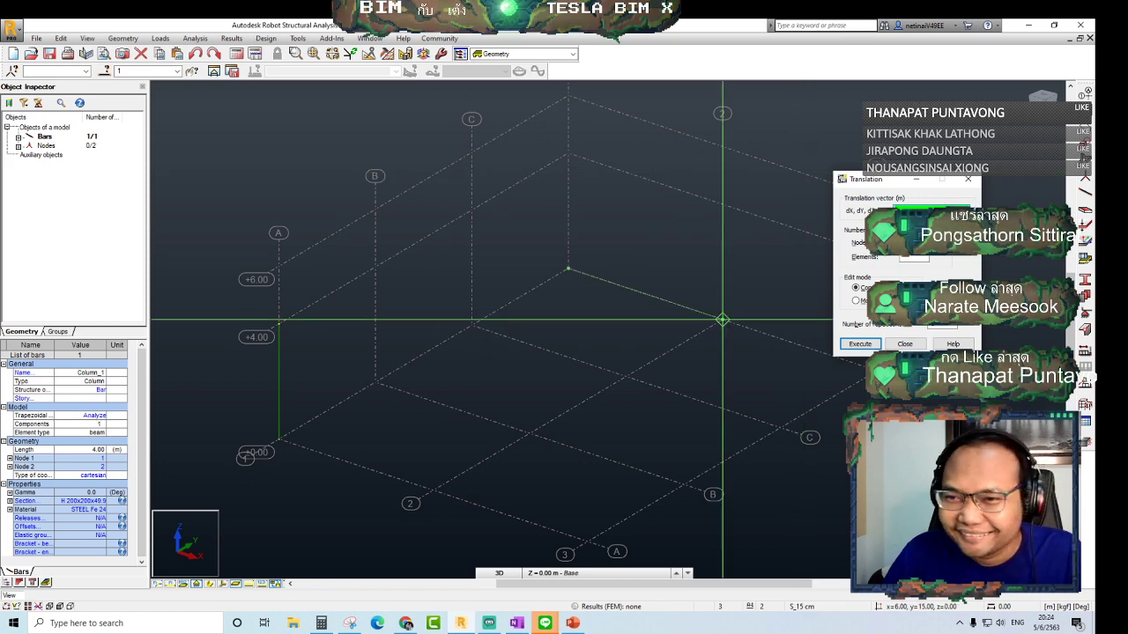
{"action": "left_click", "coordinate": [375, 382]}
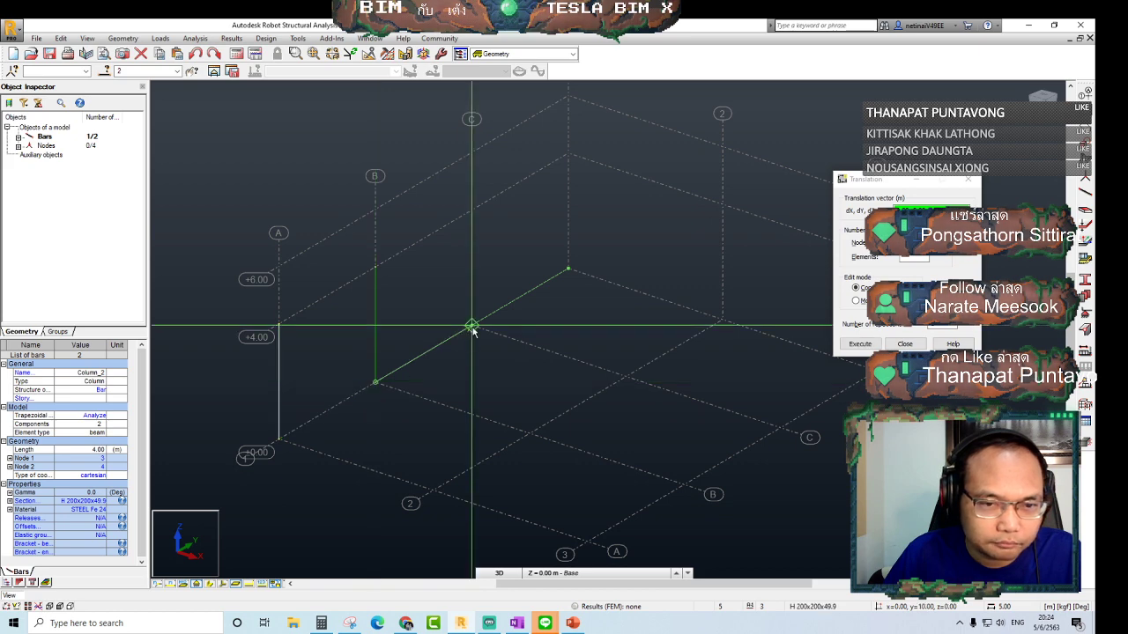
{"action": "left_click", "coordinate": [472, 326]}
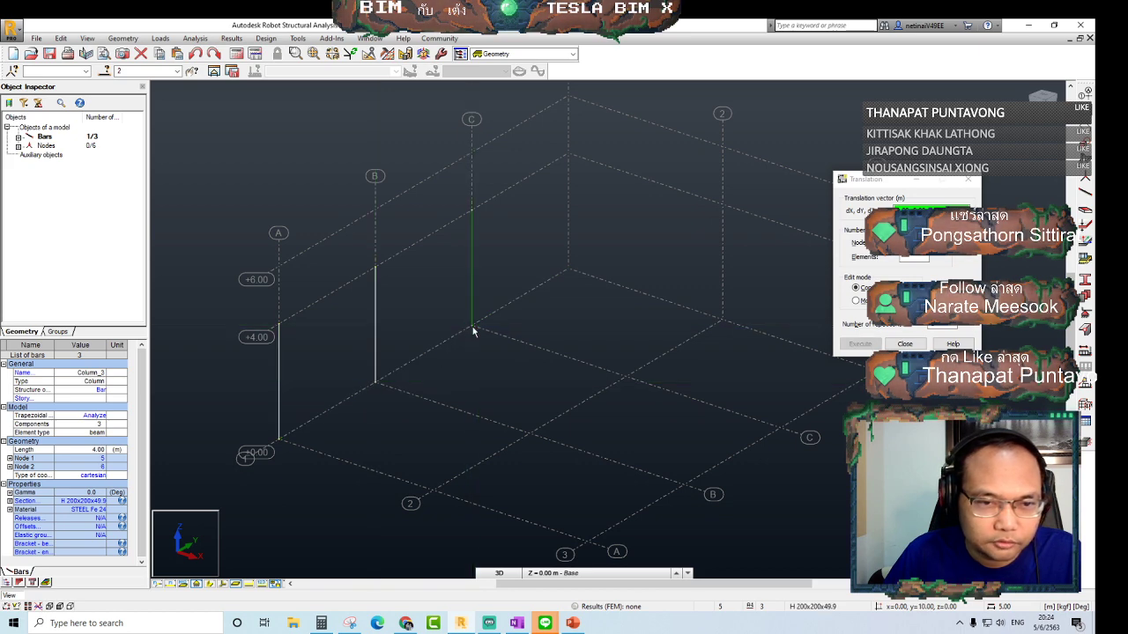
{"action": "left_click", "coordinate": [568, 269]}
{"action": "left_click", "coordinate": [904, 344]}
Translate-copy the four columns across to the opposite grid edge, giving eight columns
{"action": "scroll", "coordinate": [615, 320], "scroll_direction": "down", "scroll_amount": 1}
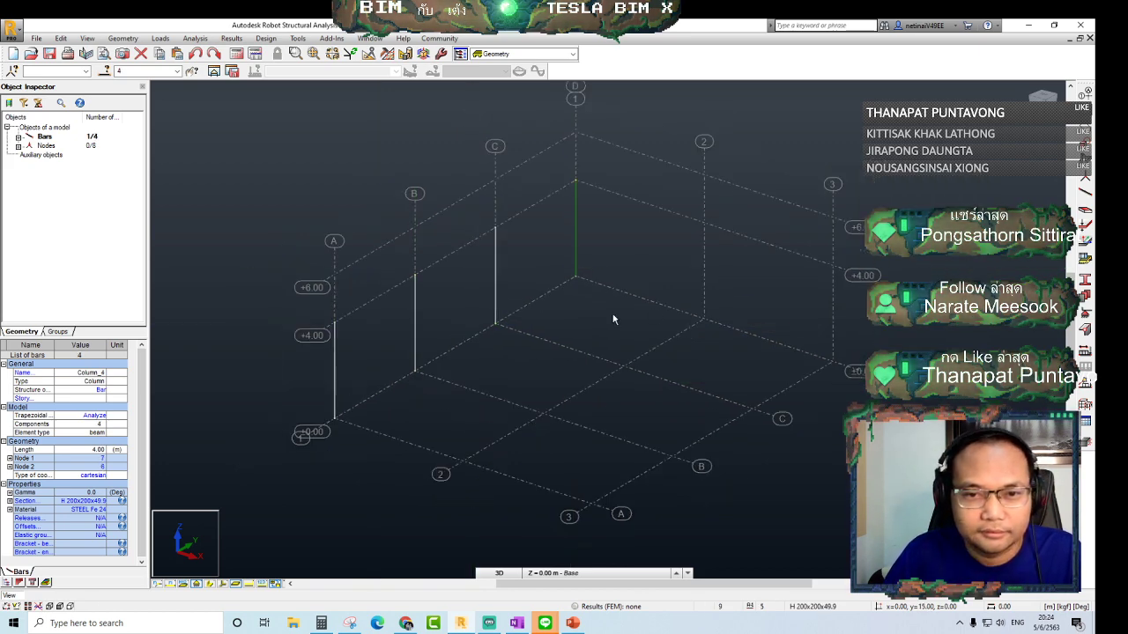
{"action": "scroll", "coordinate": [614, 320], "scroll_direction": "down", "scroll_amount": 1}
{"action": "left_click_drag", "start_coordinate": [256, 165], "coordinate": [736, 504]}
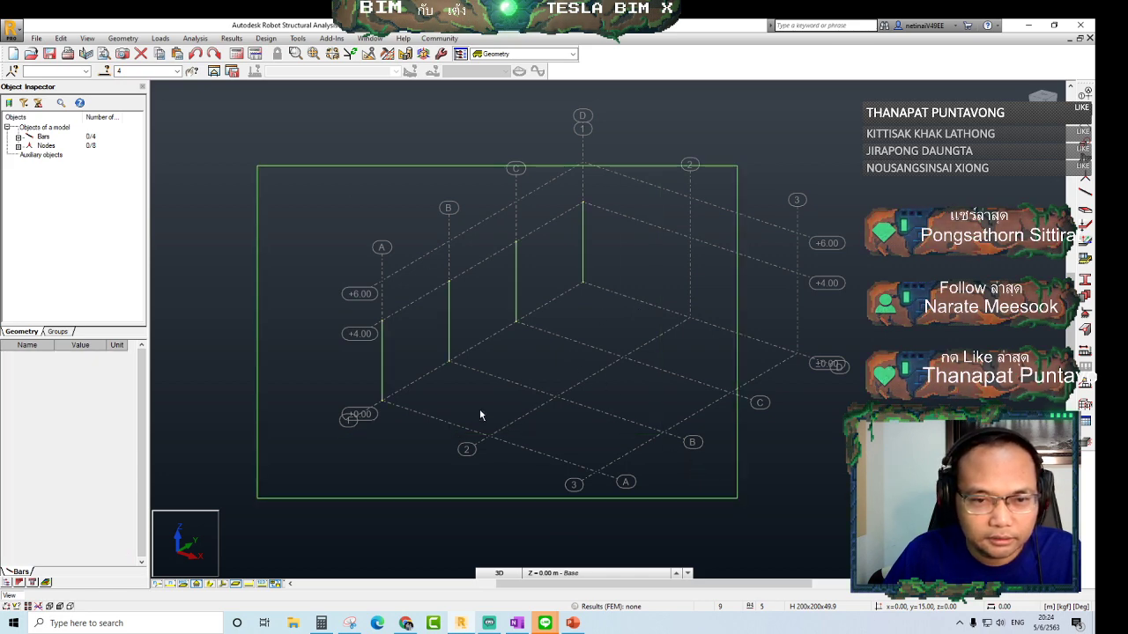
{"action": "left_click", "coordinate": [381, 402]}
{"action": "left_click", "coordinate": [597, 471]}
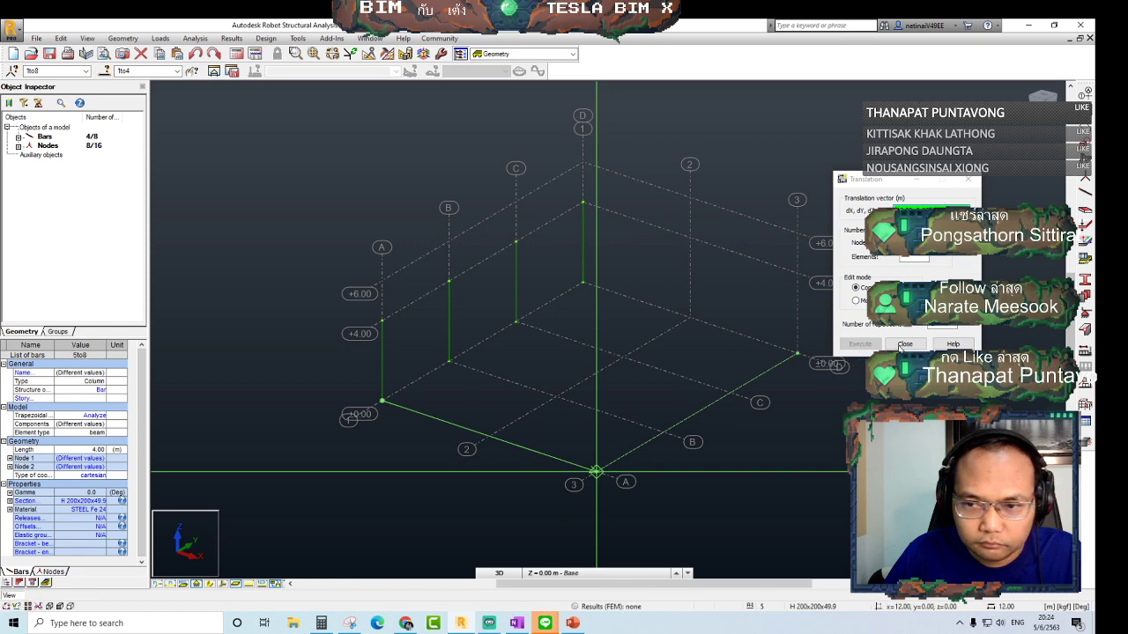
{"action": "left_click", "coordinate": [859, 344]}
{"action": "left_click", "coordinate": [904, 343]}
{"action": "middle_click_drag", "start_coordinate": [799, 438], "coordinate": [719, 443]}
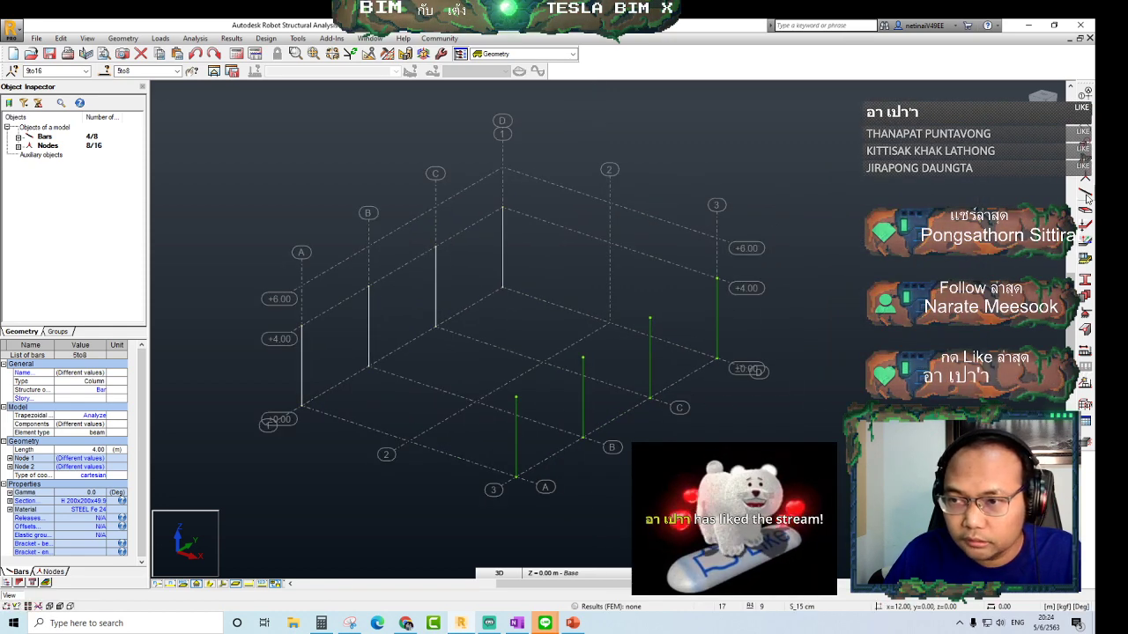
Draw two Beam-type rafters from the first column top up to the ridge node and down to the opposite column
{"action": "left_click", "coordinate": [309, 330]}
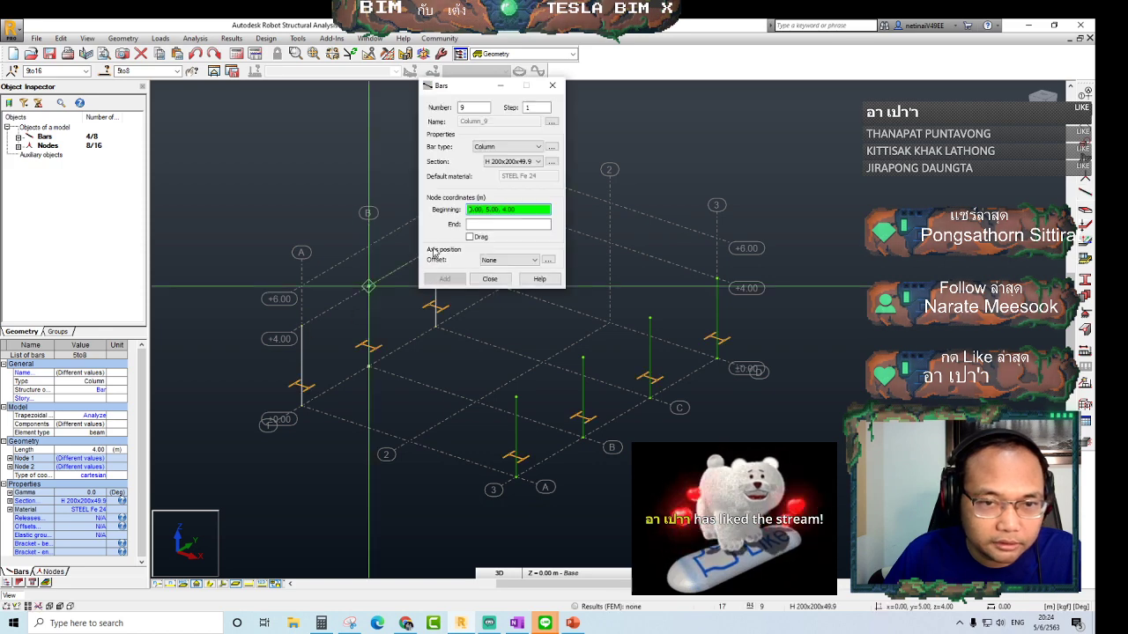
{"action": "left_click", "coordinate": [507, 146]}
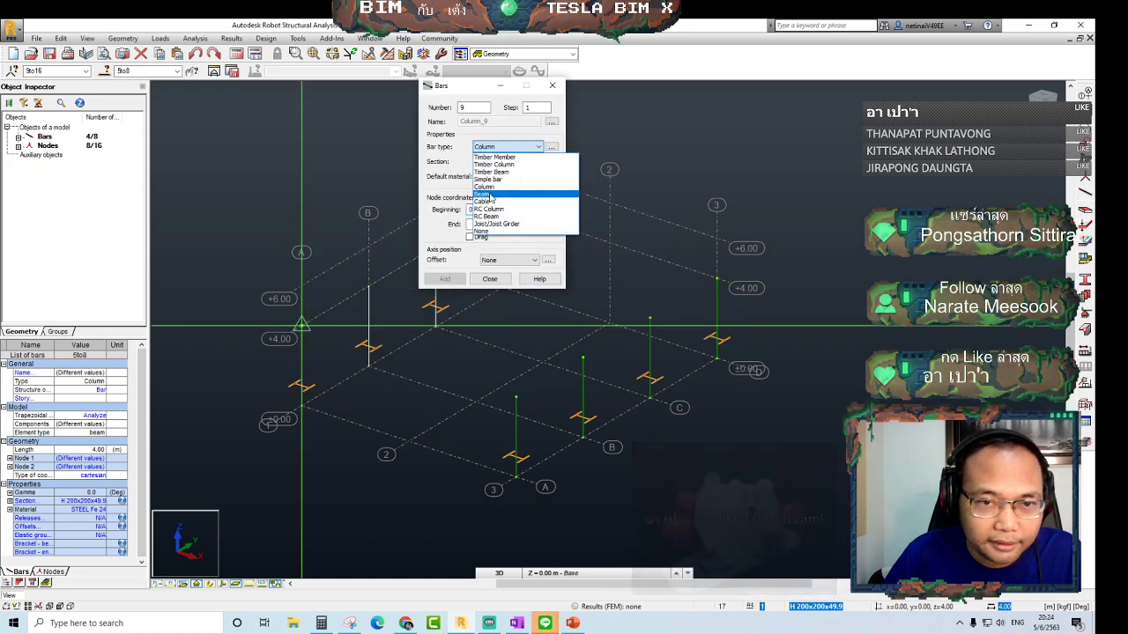
{"action": "left_click", "coordinate": [482, 194]}
{"action": "left_click_drag", "start_coordinate": [476, 85], "coordinate": [868, 163]}
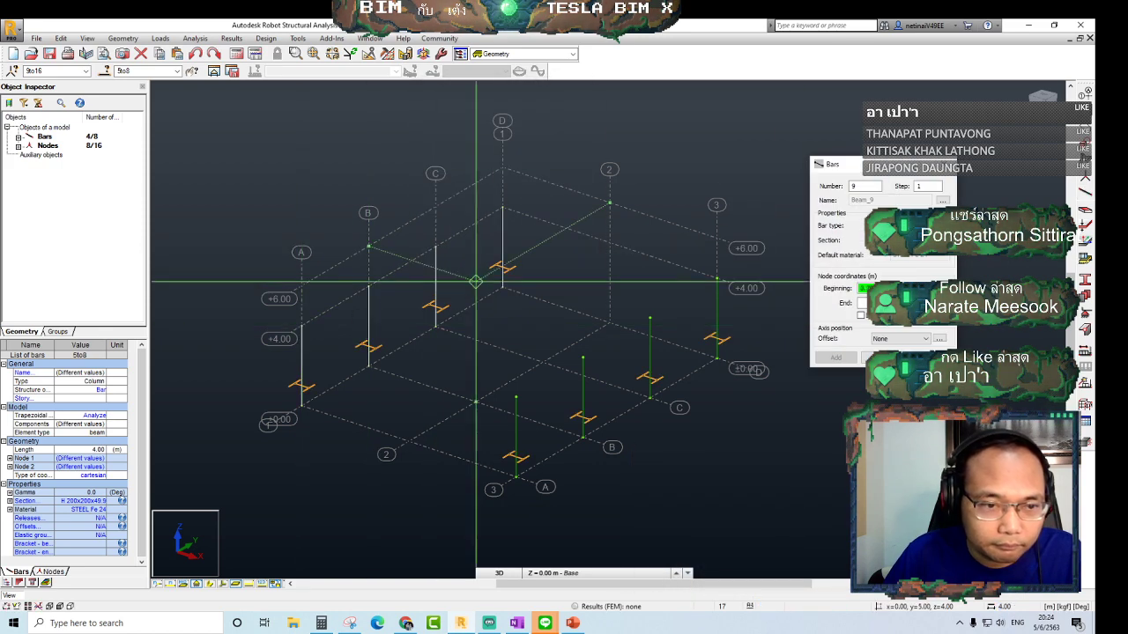
{"action": "left_click", "coordinate": [302, 325]}
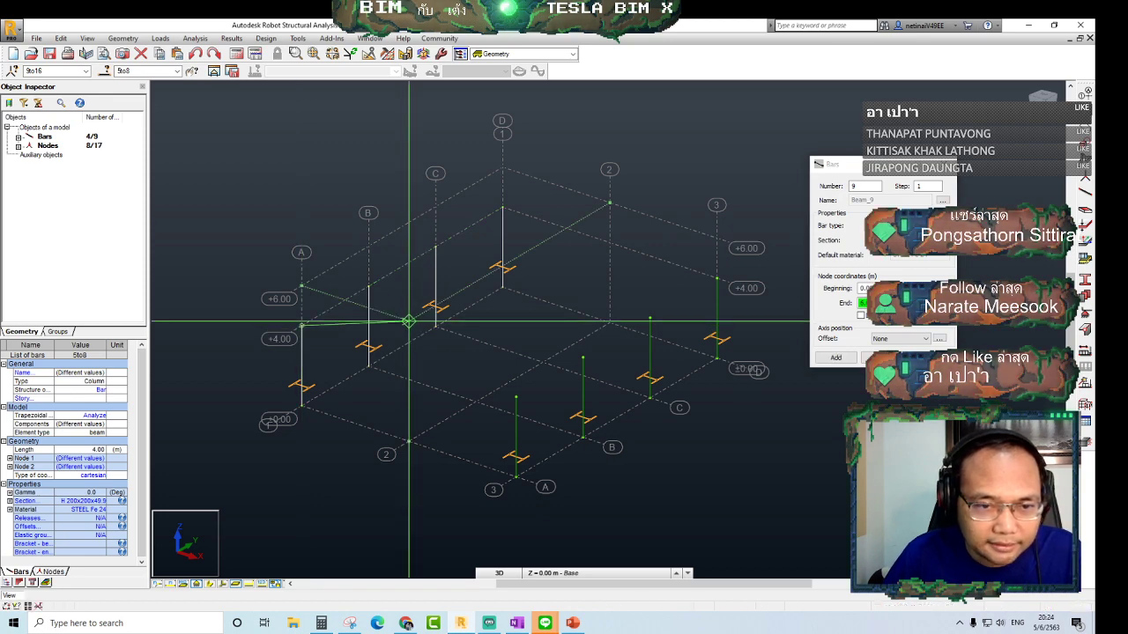
{"action": "left_click", "coordinate": [408, 320]}
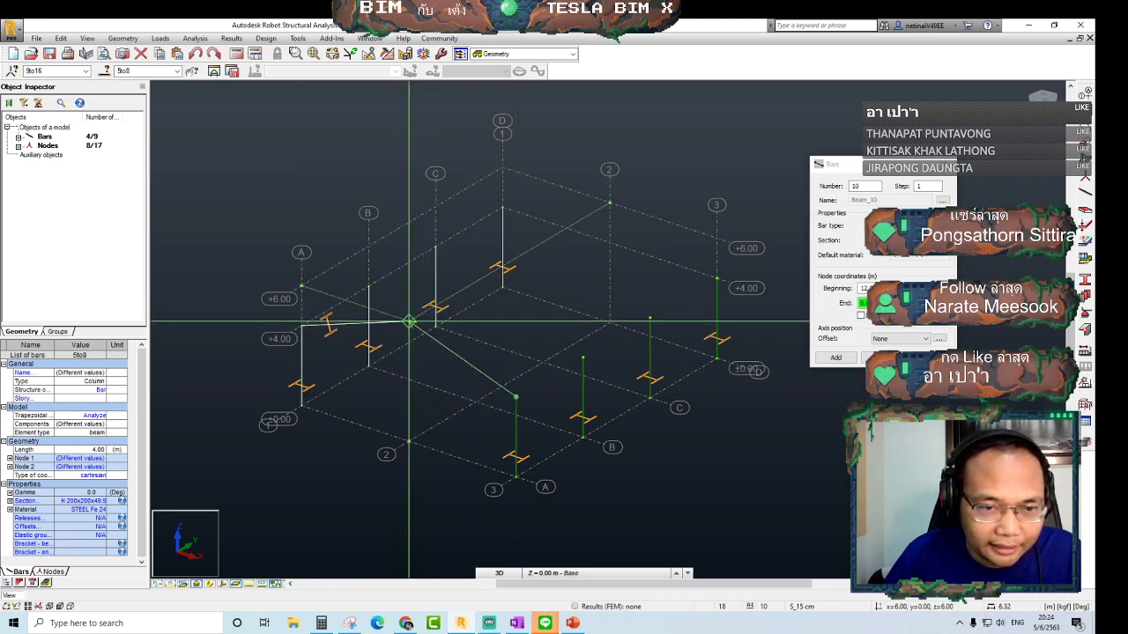
{"action": "left_click", "coordinate": [516, 397]}
{"action": "key", "text": "Escape"}
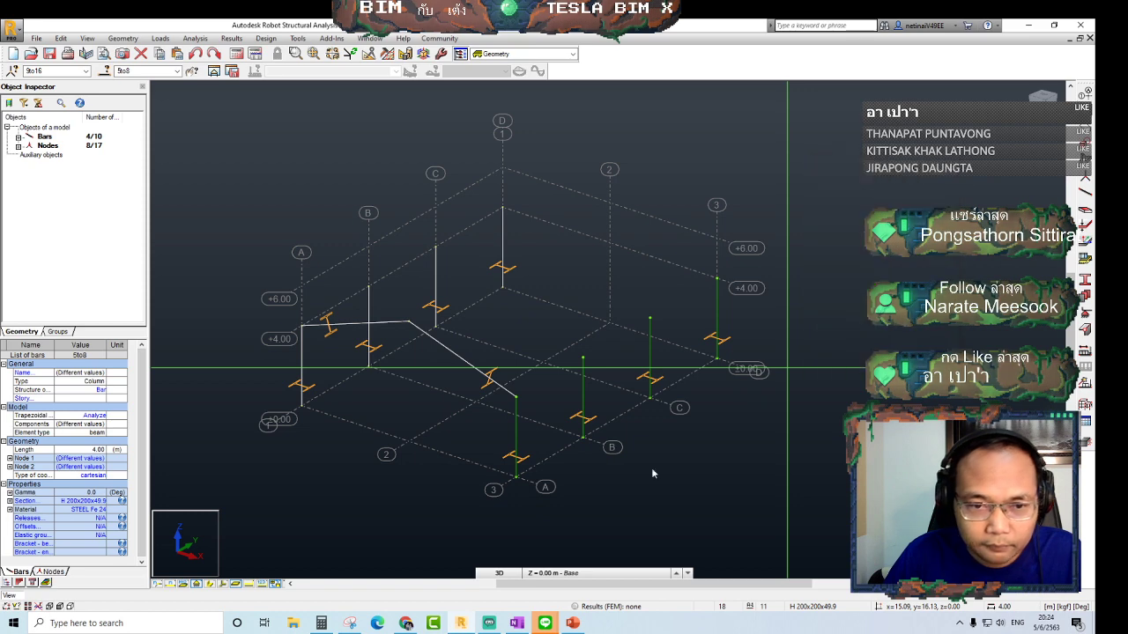
{"action": "mouse_move", "coordinate": [651, 467]}
{"action": "middle_mouse_down", "text": "shift"}
{"action": "mouse_move", "coordinate": [635, 481]}
{"action": "mouse_move", "coordinate": [467, 450]}
{"action": "middle_mouse_up", "text": "shift"}
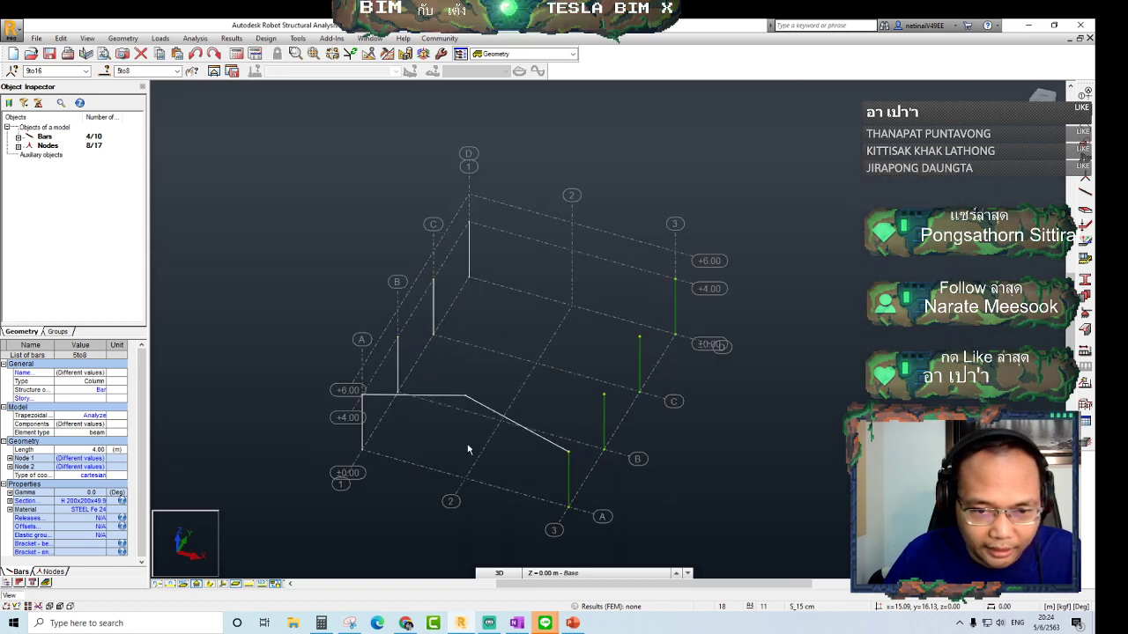
{"action": "left_click", "coordinate": [455, 377]}
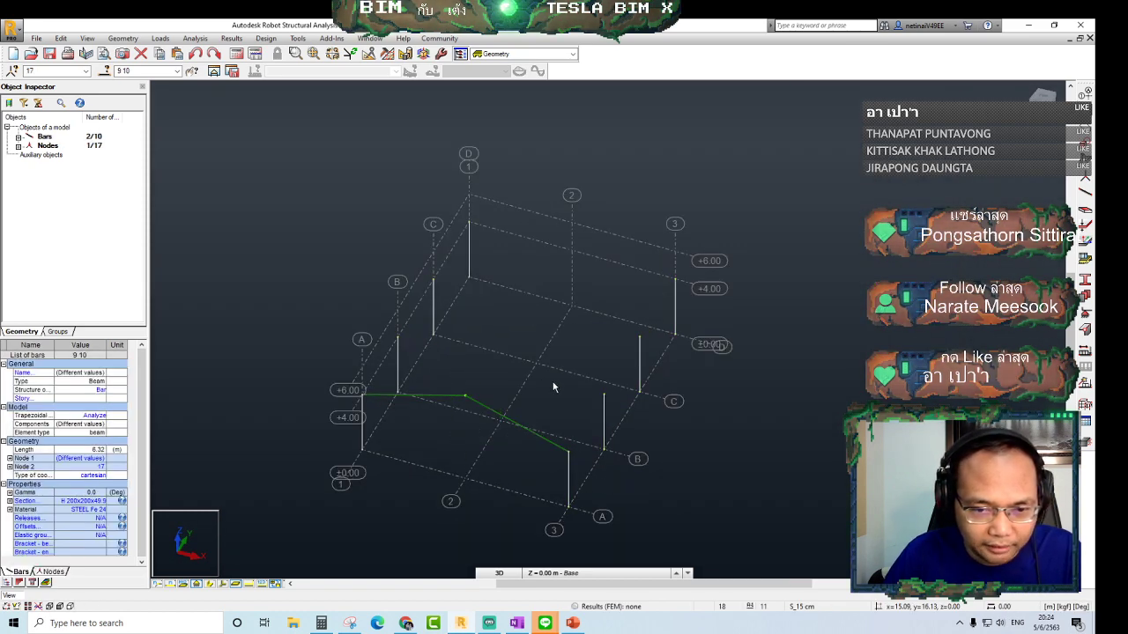
{"action": "middle_click_drag", "start_coordinate": [552, 385], "coordinate": [458, 363], "text": "shift"}
Translate-copy the rafter pair onto the other three column pairs, making four gabled frames
{"action": "key", "text": "ctrl+alt+t"}
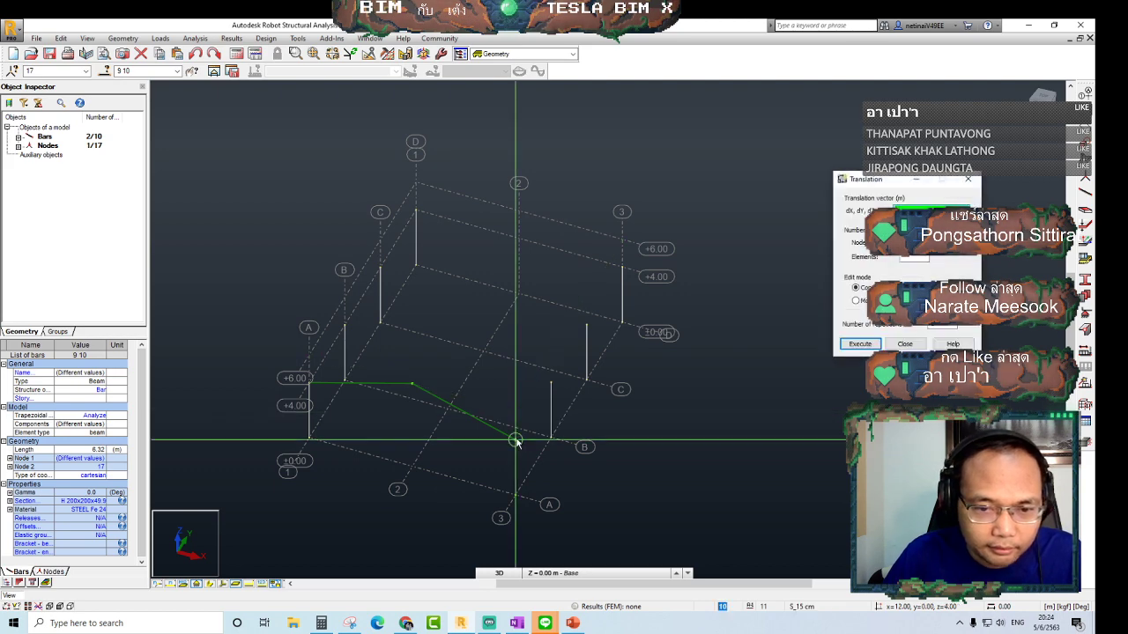
{"action": "left_click", "coordinate": [555, 394]}
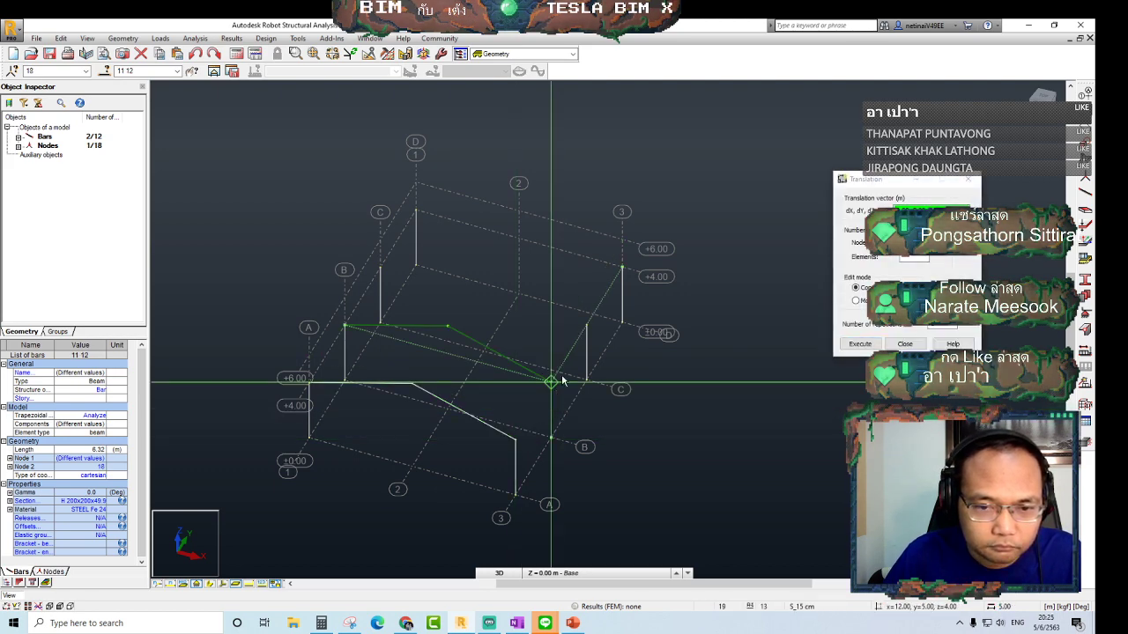
{"action": "left_click", "coordinate": [622, 266]}
{"action": "left_click", "coordinate": [905, 342]}
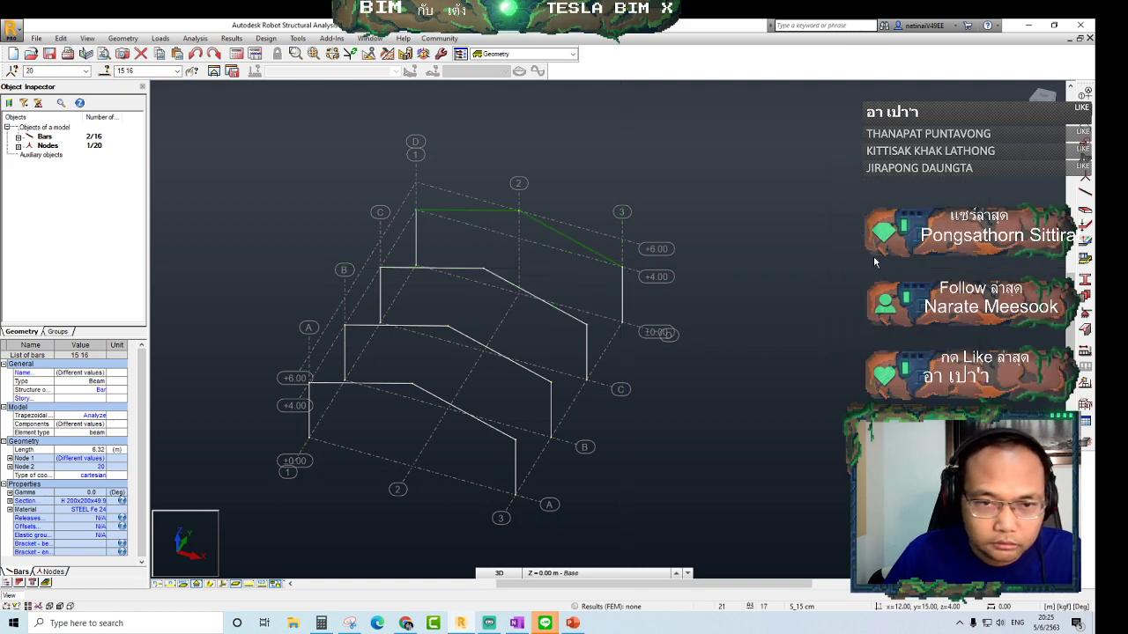
{"action": "left_click", "coordinate": [1082, 206]}
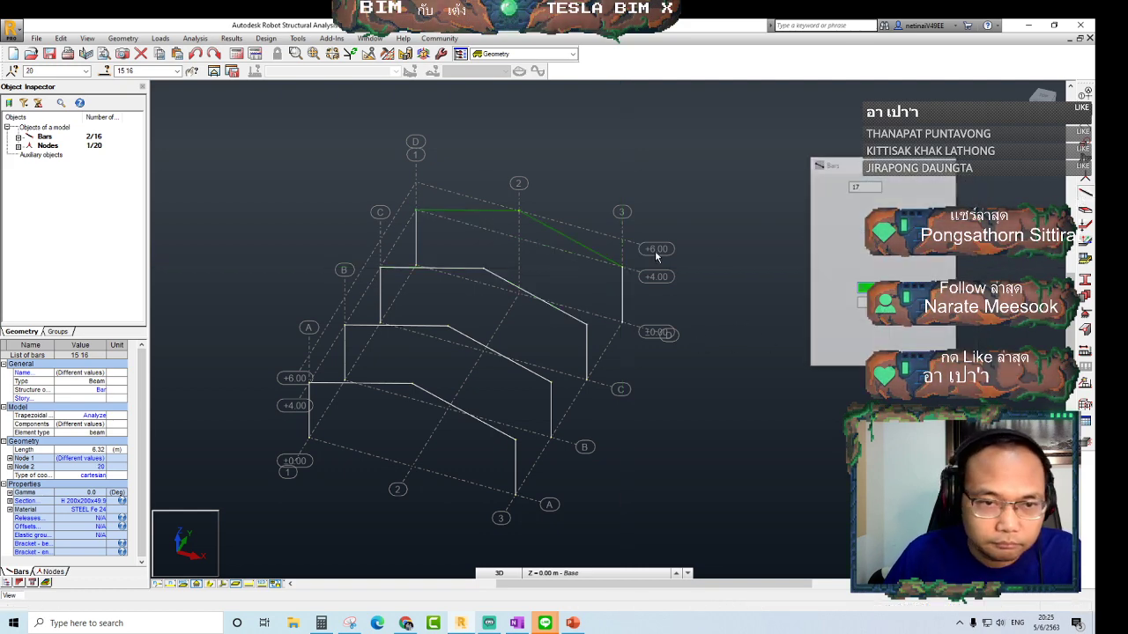
Draw longitudinal beams linking the column tops along both eave lines
{"action": "left_click", "coordinate": [309, 381]}
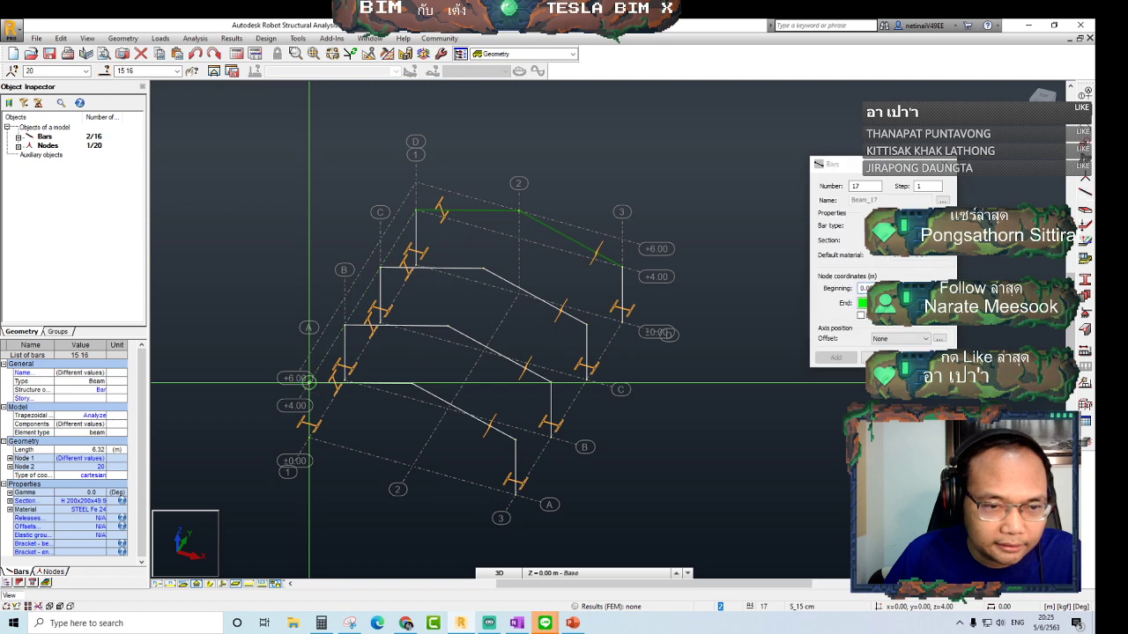
{"action": "left_click", "coordinate": [344, 326]}
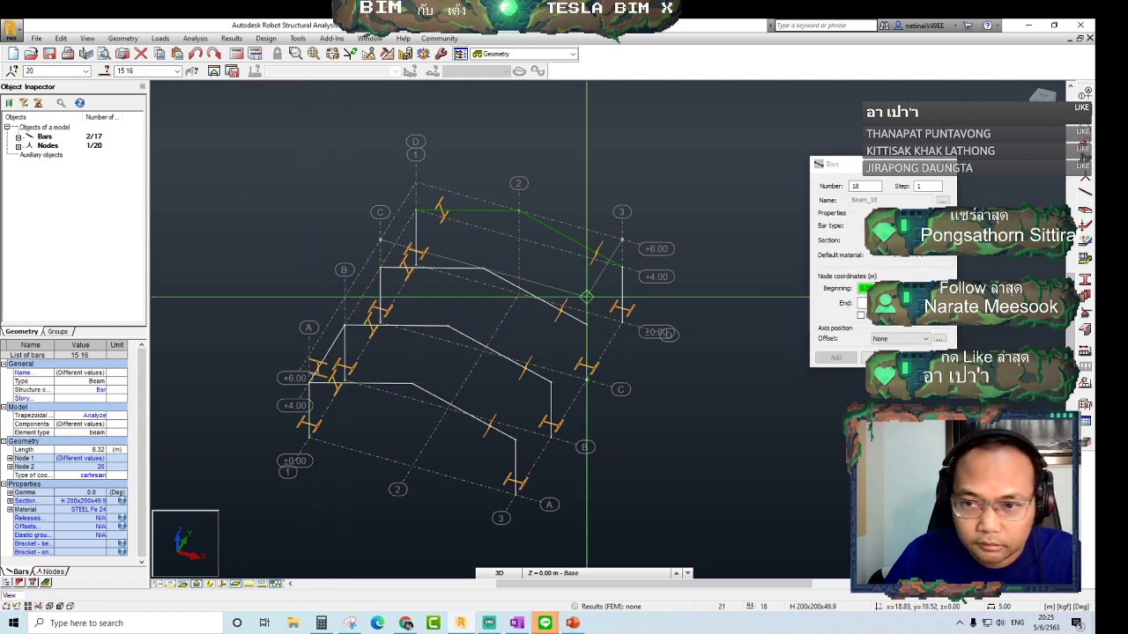
{"action": "left_click", "coordinate": [380, 267]}
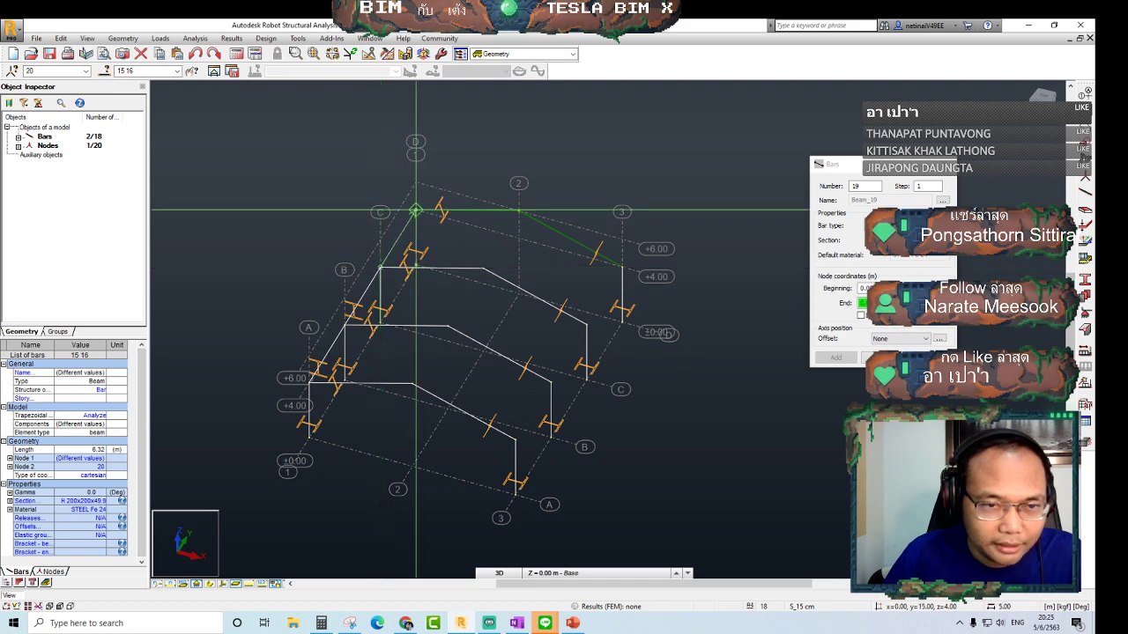
{"action": "left_click", "coordinate": [415, 212]}
{"action": "left_click", "coordinate": [516, 439]}
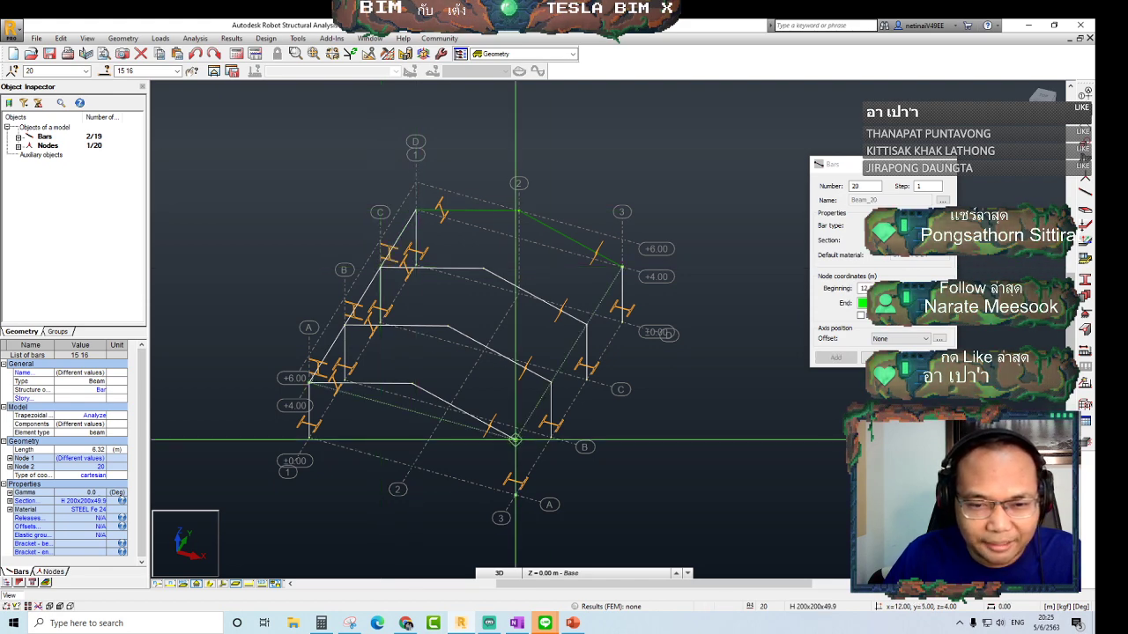
{"action": "left_click", "coordinate": [550, 383]}
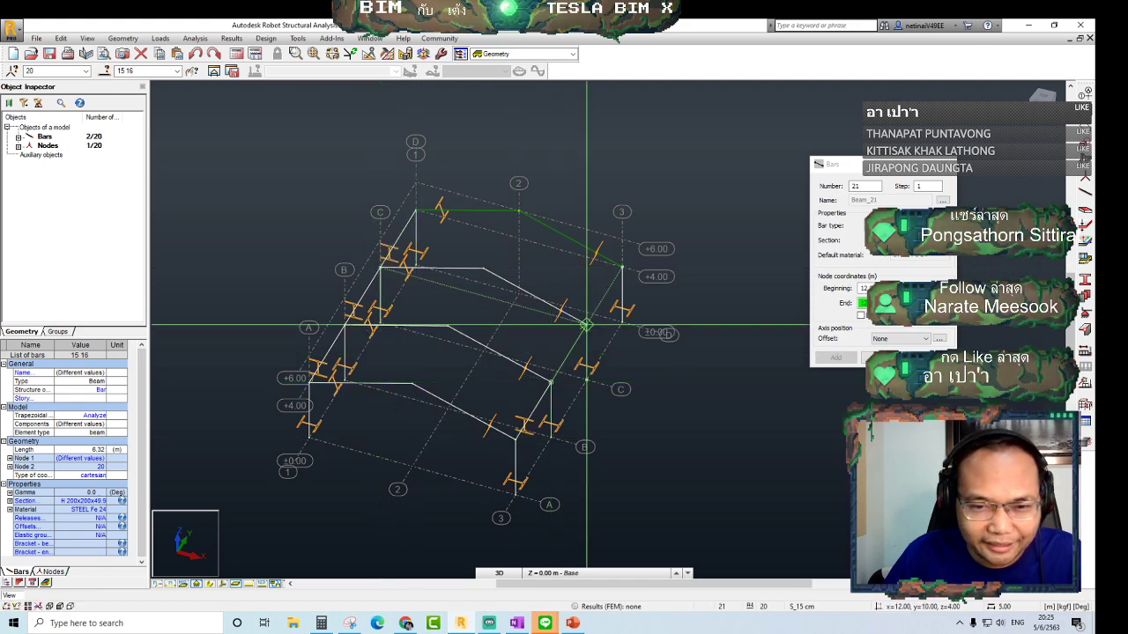
{"action": "left_click", "coordinate": [586, 325]}
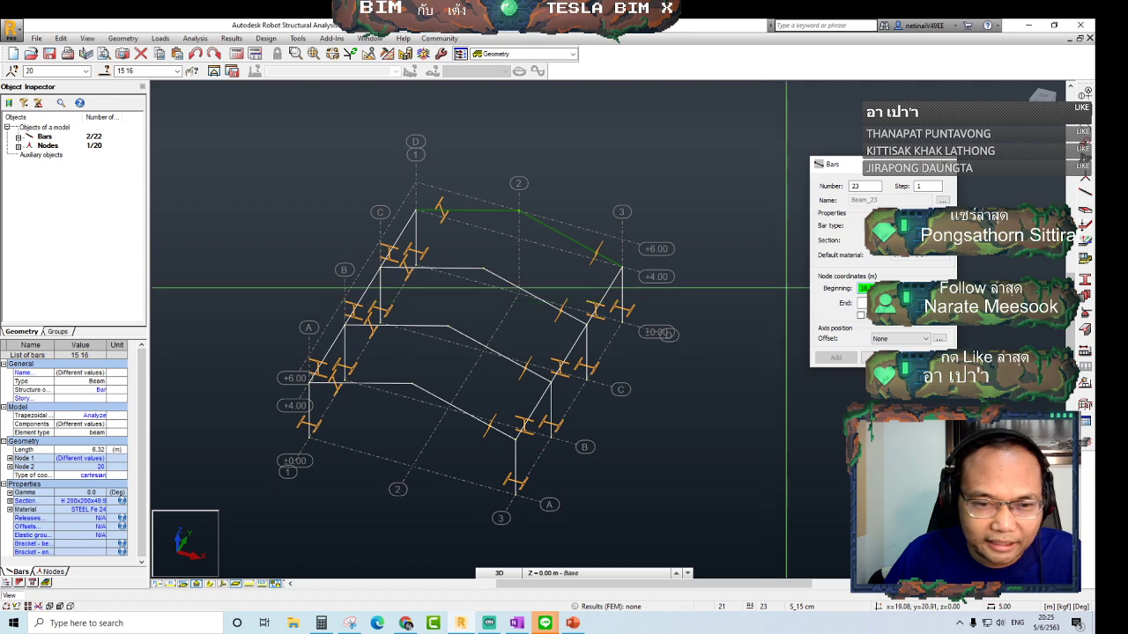
Add the remaining beams between frame nodes, bringing the model to 25 bars
{"action": "left_click", "coordinate": [413, 384]}
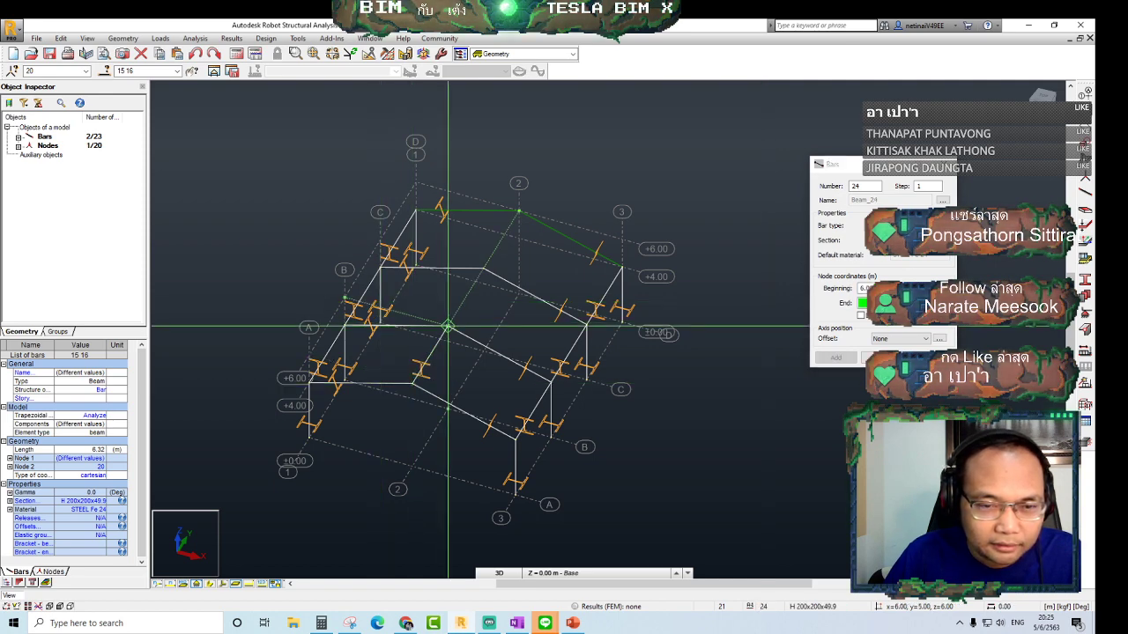
{"action": "left_click", "coordinate": [483, 267]}
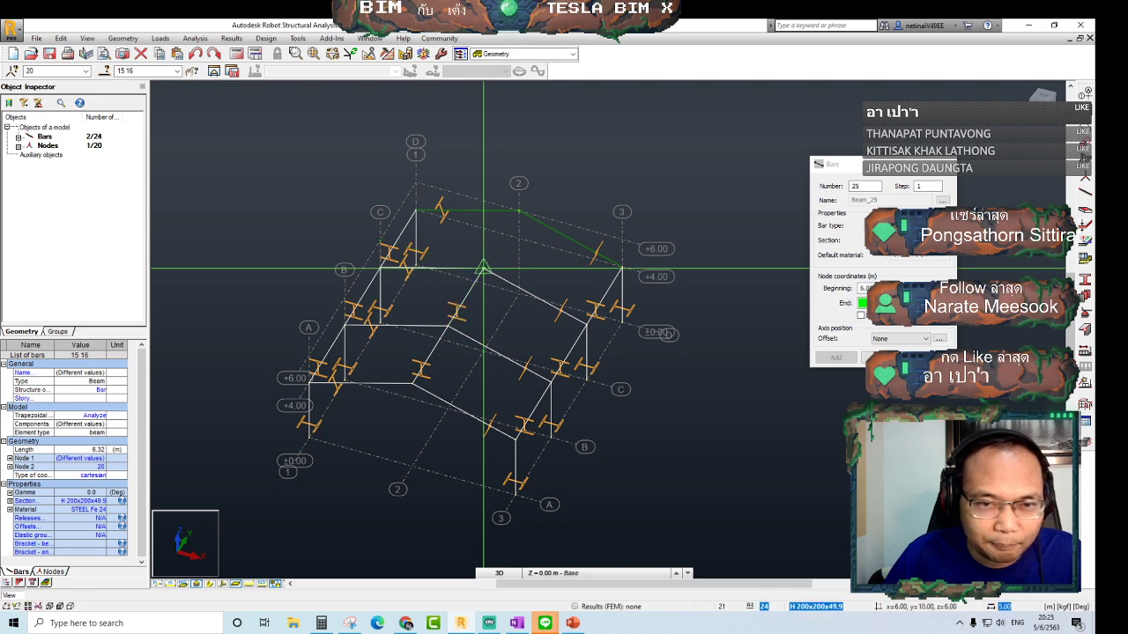
{"action": "left_click", "coordinate": [483, 267]}
{"action": "left_click", "coordinate": [519, 212]}
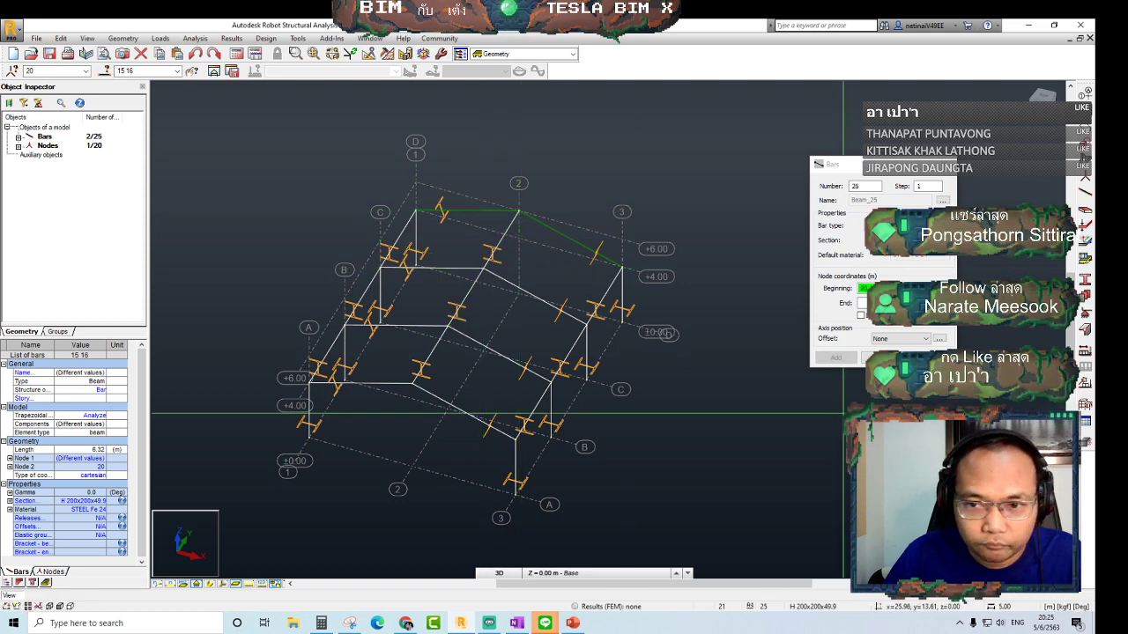
{"action": "key", "text": "Escape"}
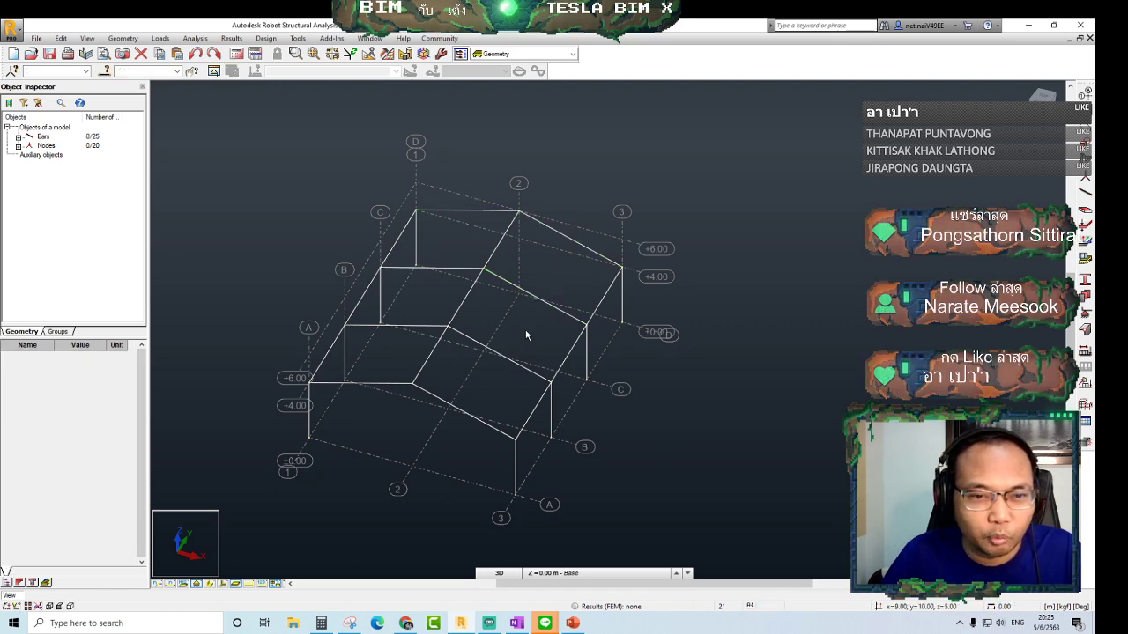
{"action": "scroll", "coordinate": [520, 353], "scroll_direction": "up", "scroll_amount": 2}
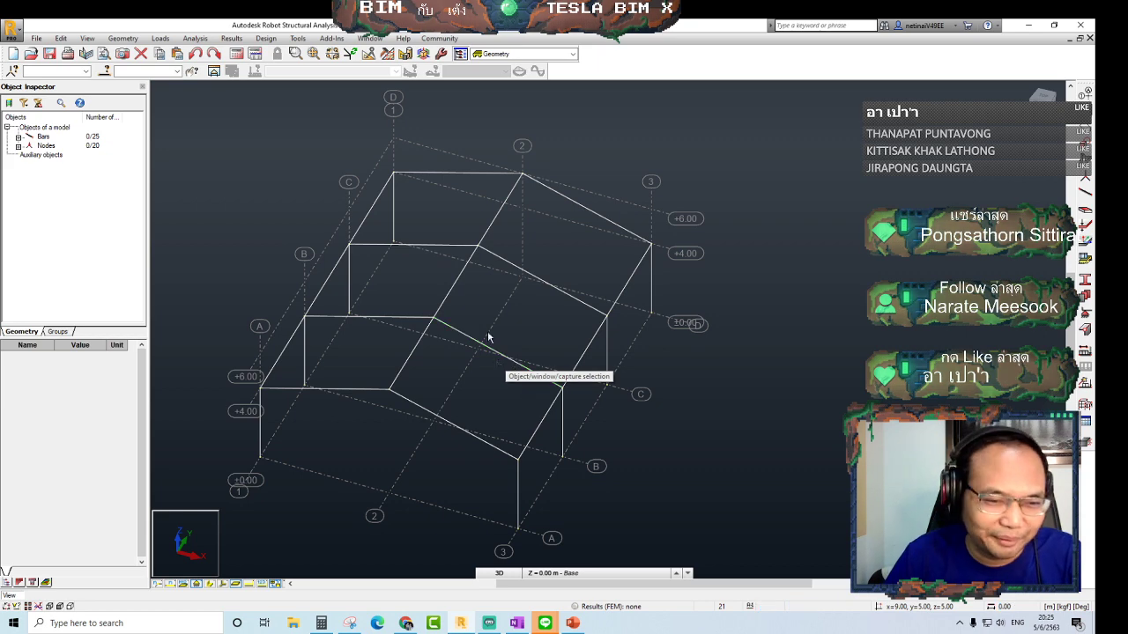
{"action": "mouse_move", "coordinate": [455, 411]}
{"action": "middle_mouse_down", "text": "shift"}
{"action": "mouse_move", "coordinate": [544, 377]}
{"action": "mouse_move", "coordinate": [562, 389]}
{"action": "middle_mouse_up", "text": "shift"}
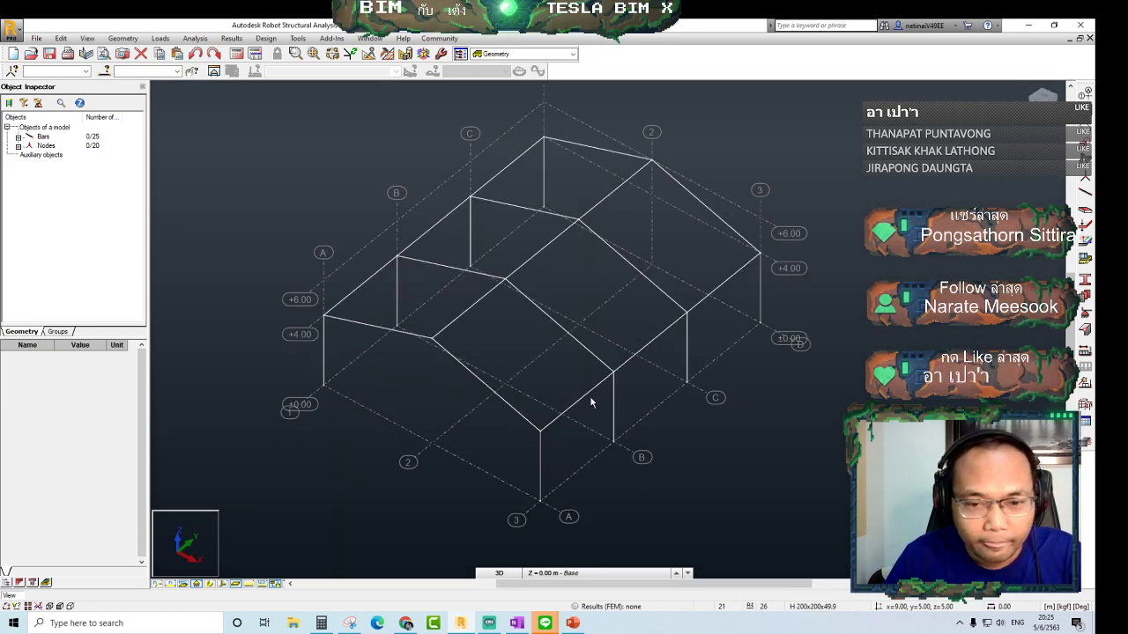
{"action": "middle_click_drag", "start_coordinate": [591, 396], "coordinate": [766, 331], "text": "shift"}
Choose the Fixed support type and check the frame in front elevation and isometric views
{"action": "left_click", "coordinate": [1085, 312]}
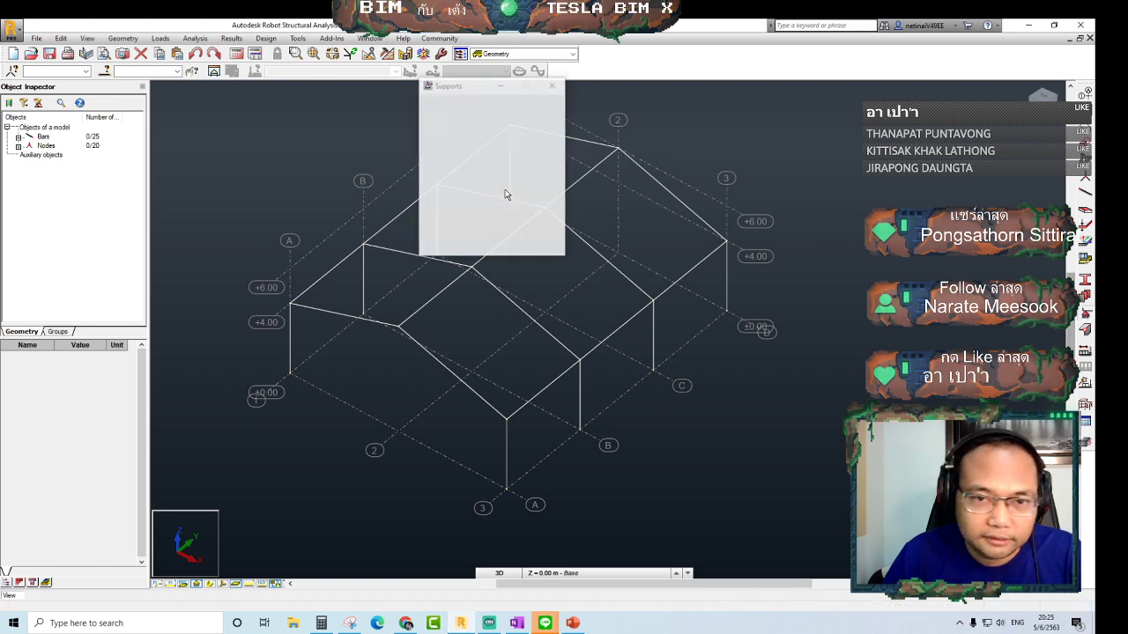
{"action": "left_click", "coordinate": [454, 143]}
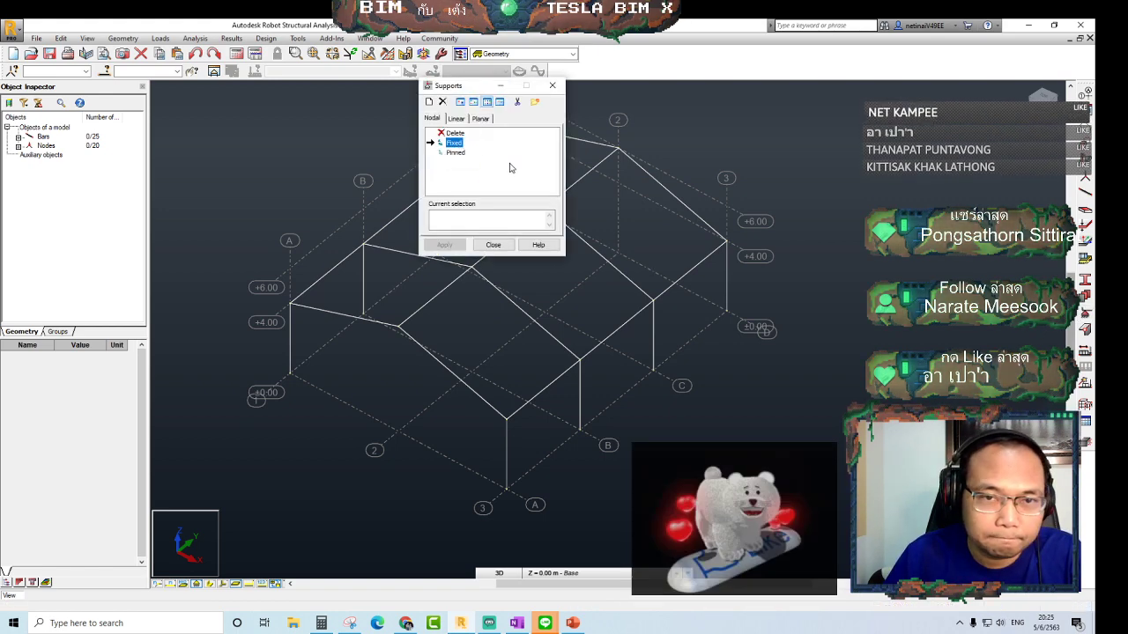
{"action": "left_click", "coordinate": [485, 220]}
{"action": "left_click", "coordinate": [1043, 95]}
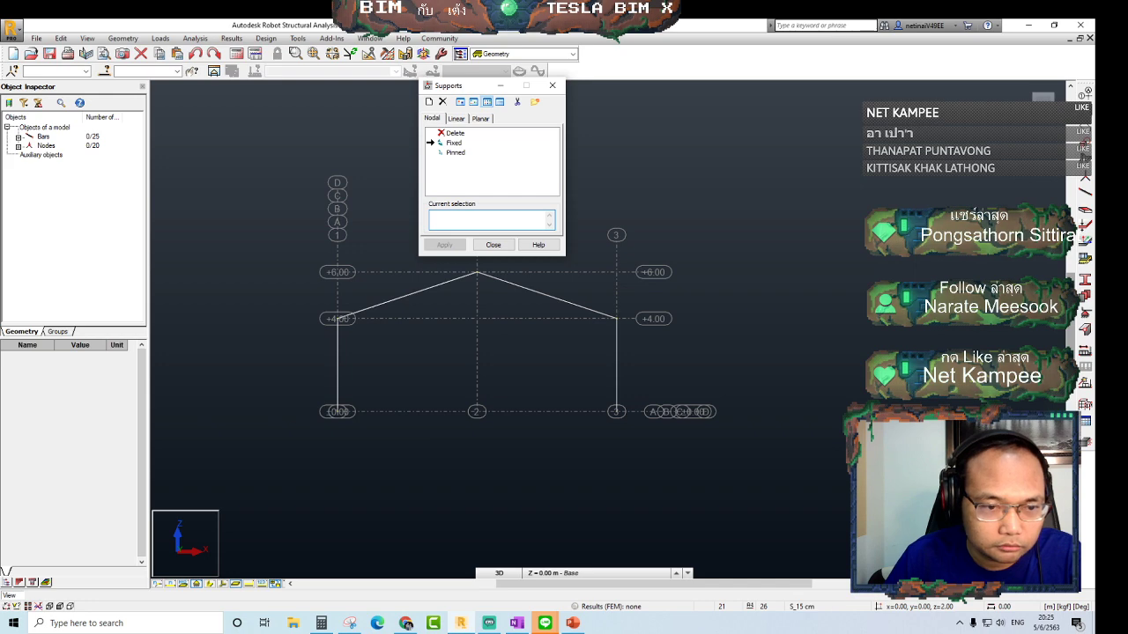
{"action": "key", "text": "ctrl+alt+0"}
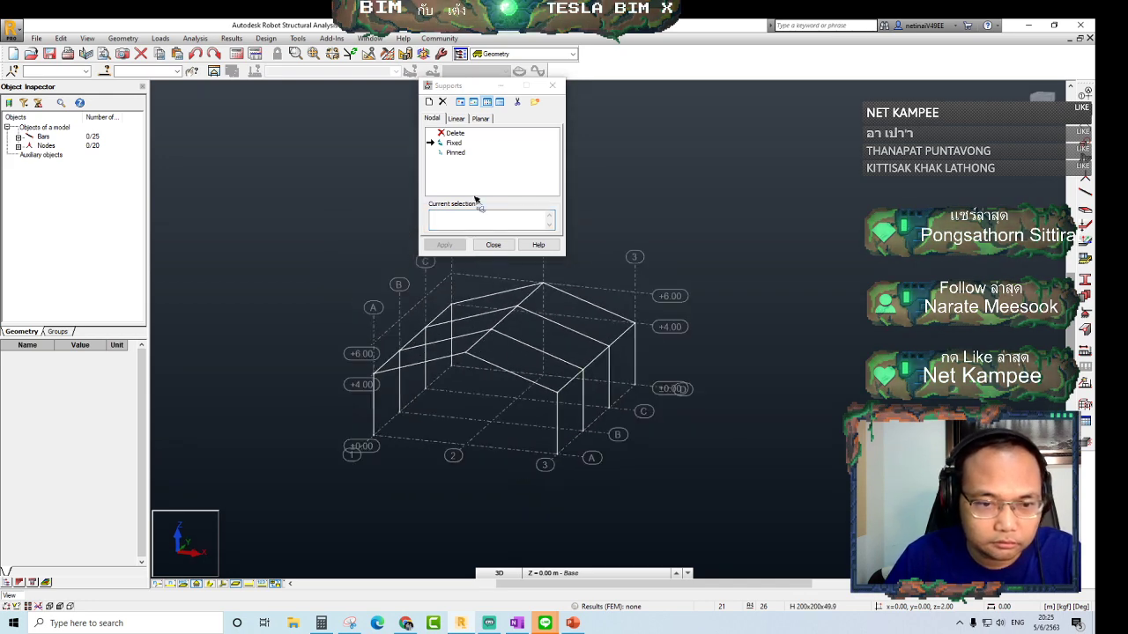
{"action": "left_click", "coordinate": [552, 84]}
Window-select the eight column base nodes and apply Fixed supports to them
{"action": "middle_click_drag", "start_coordinate": [475, 457], "coordinate": [372, 419], "text": "shift"}
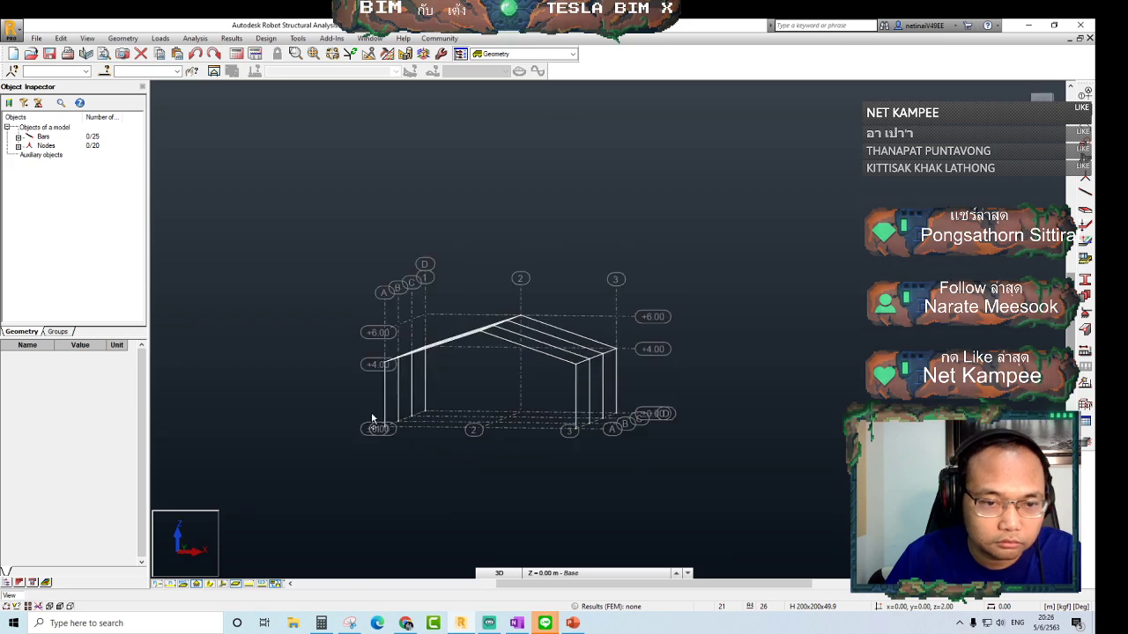
{"action": "left_click_drag", "start_coordinate": [512, 456], "coordinate": [667, 494]}
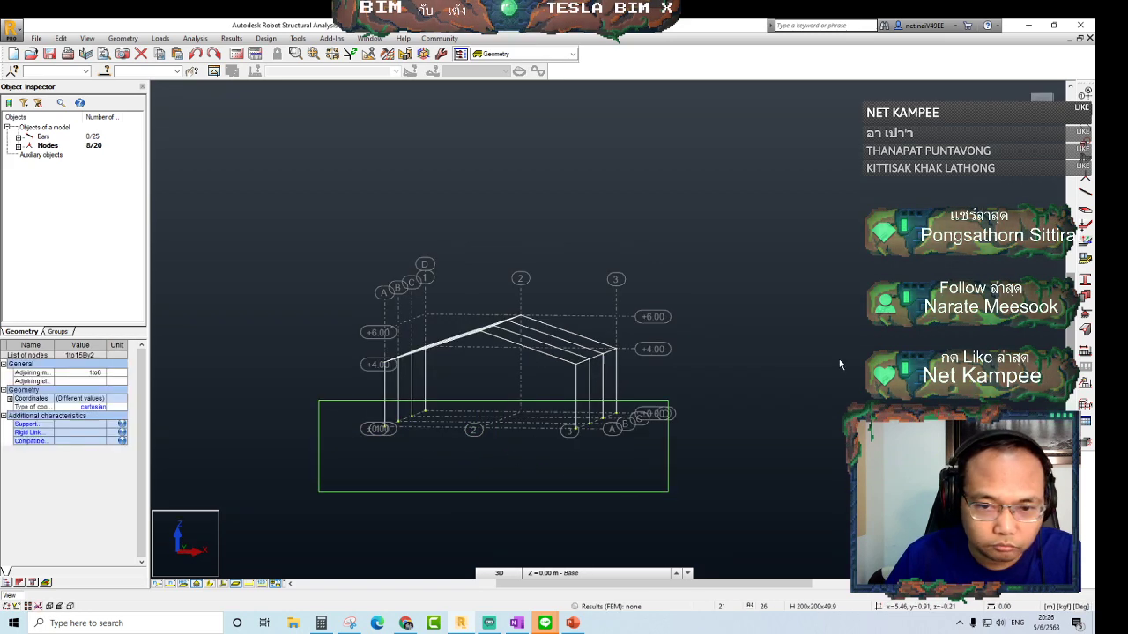
{"action": "left_click", "coordinate": [1090, 322]}
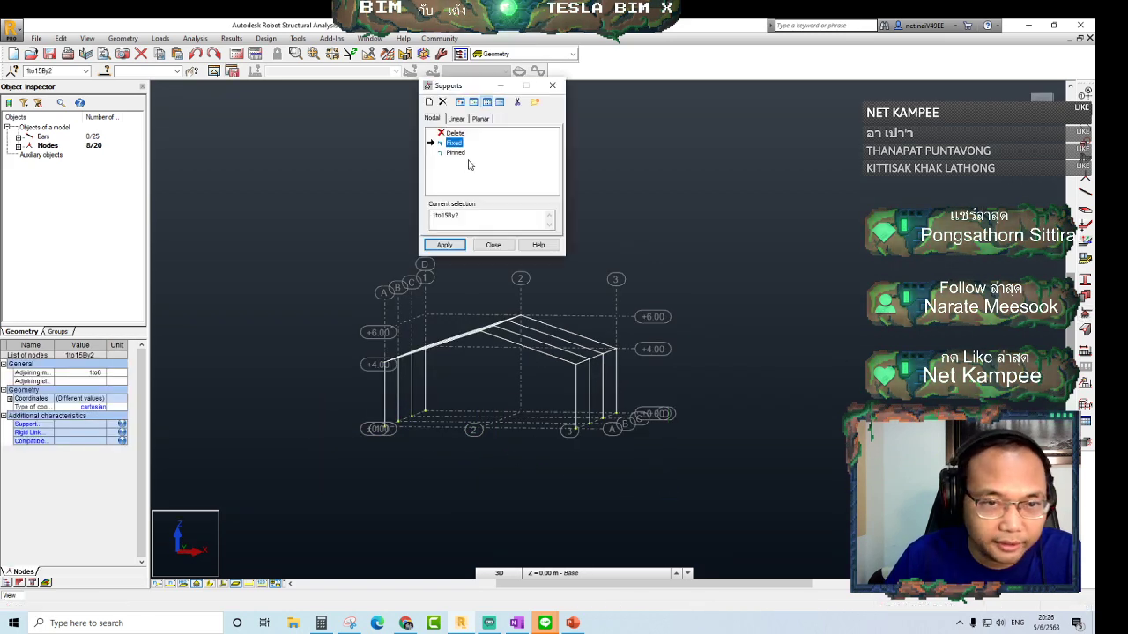
{"action": "left_click", "coordinate": [445, 246]}
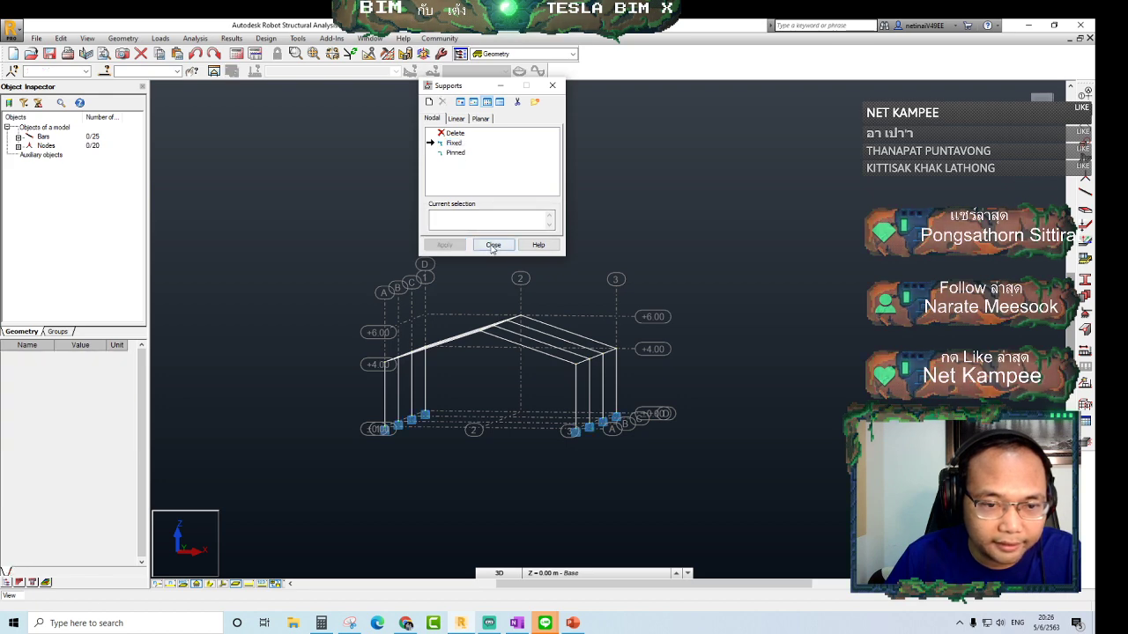
{"action": "left_click", "coordinate": [493, 245]}
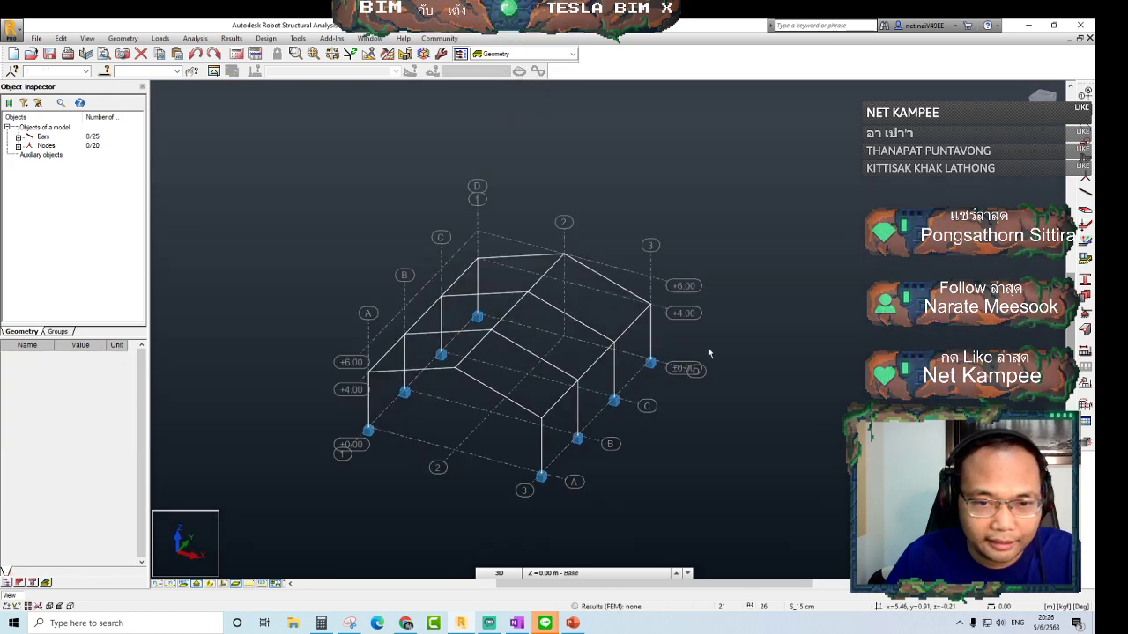
{"action": "middle_click_drag", "start_coordinate": [574, 270], "coordinate": [658, 347], "text": "shift"}
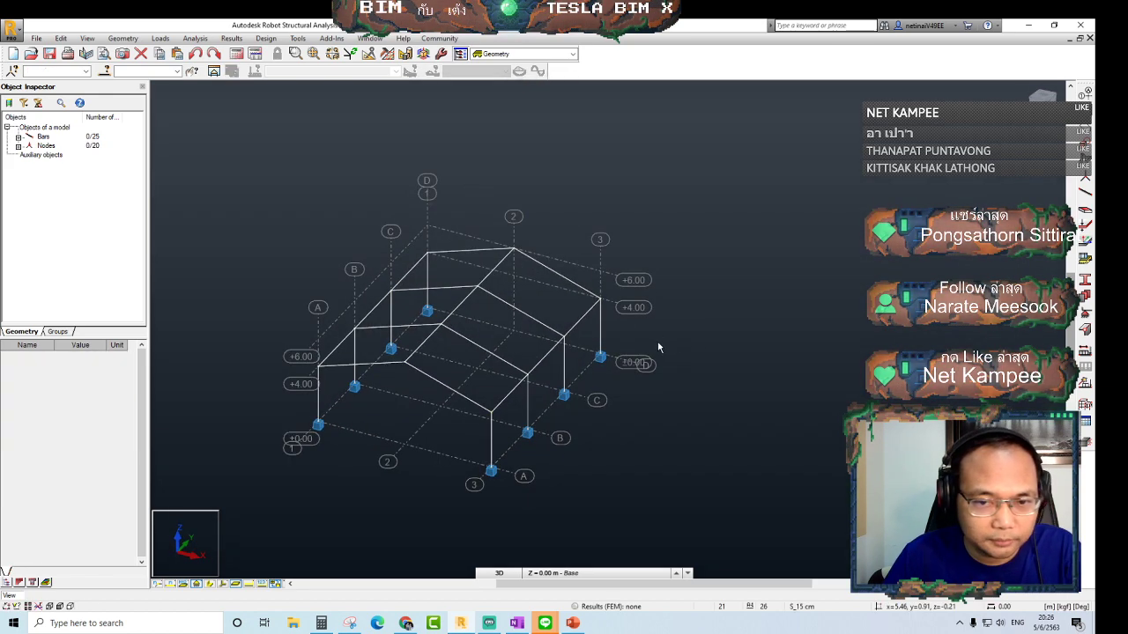
Start a rectangular One-way X cladding and cover the first side wall
{"action": "left_click", "coordinate": [122, 39]}
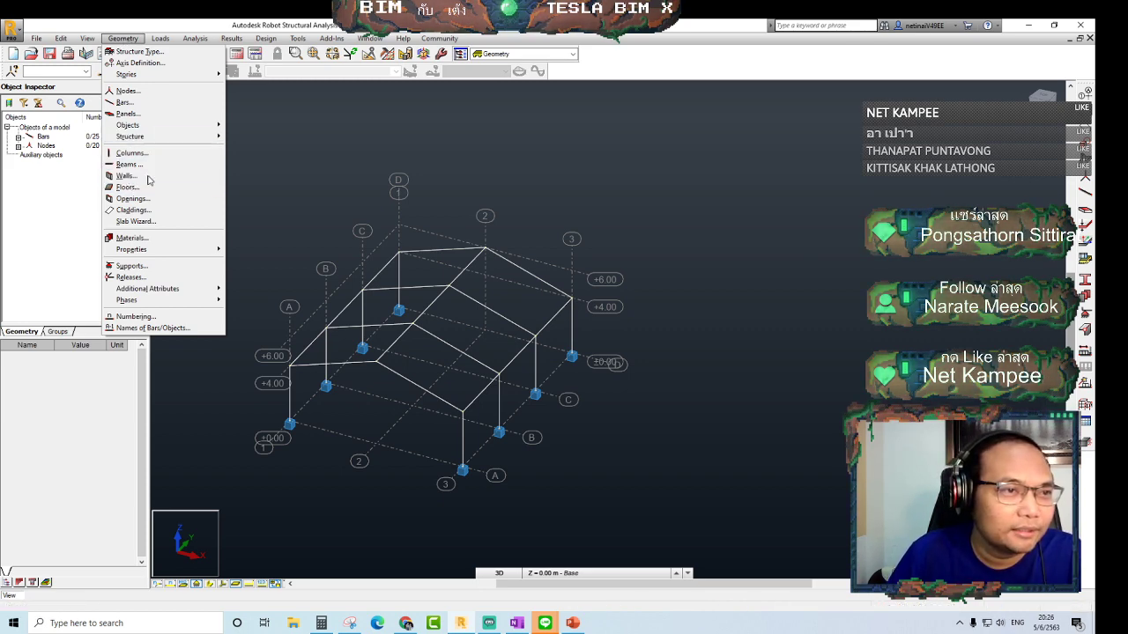
{"action": "left_click", "coordinate": [132, 210]}
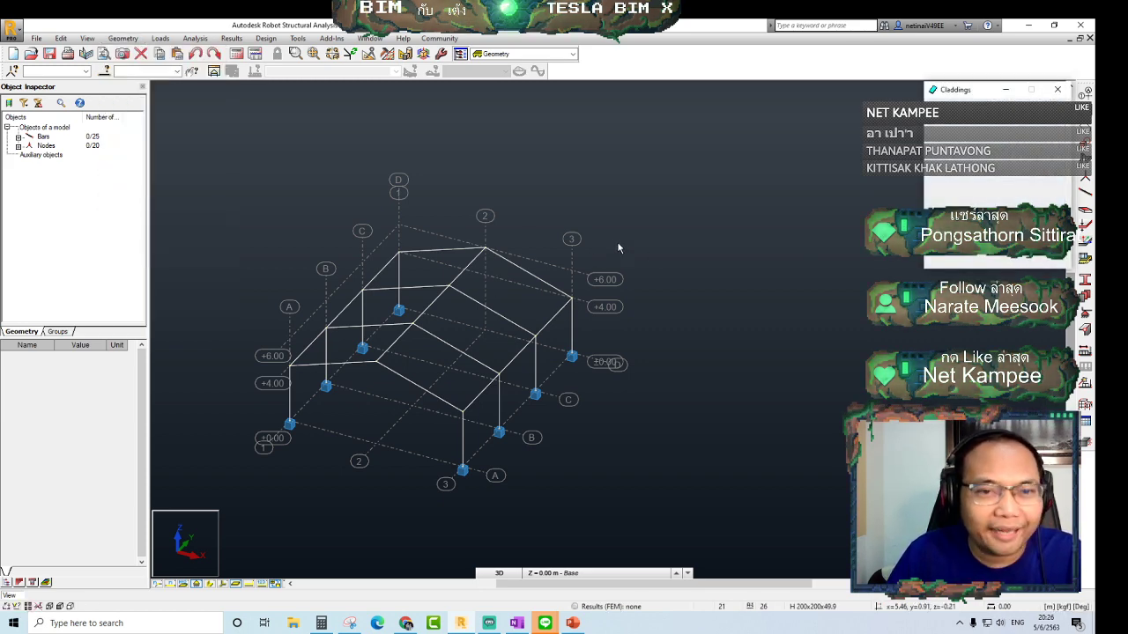
{"action": "mouse_move", "coordinate": [974, 94]}
{"action": "left_mouse_down"}
{"action": "mouse_move", "coordinate": [781, 195]}
{"action": "mouse_move", "coordinate": [226, 150]}
{"action": "left_mouse_up"}
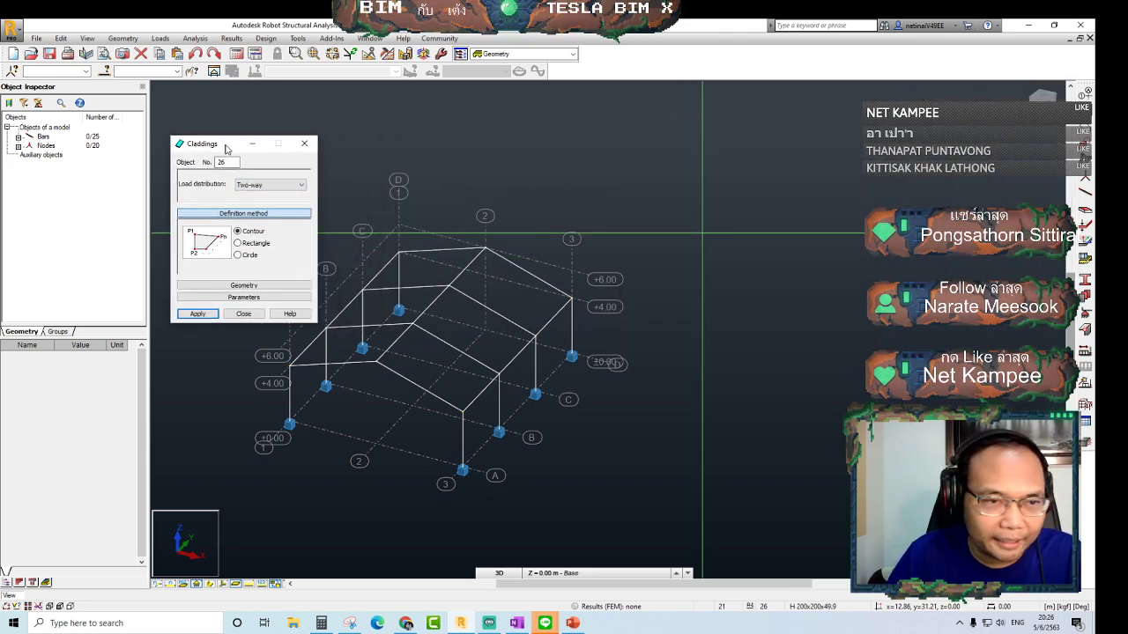
{"action": "left_click", "coordinate": [260, 202]}
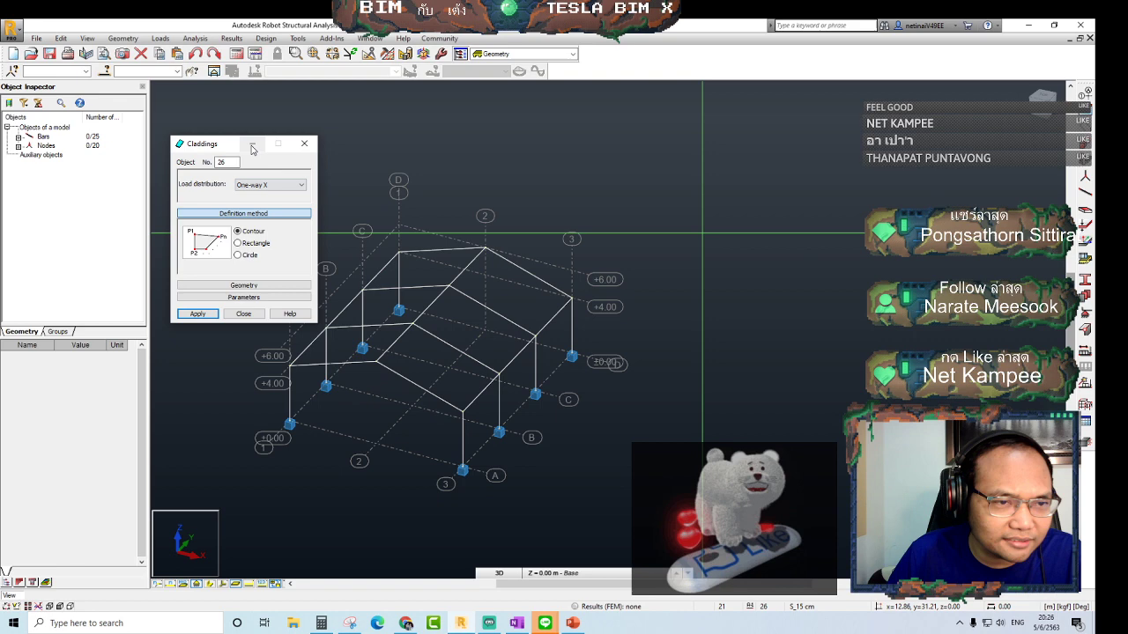
{"action": "left_click", "coordinate": [463, 411]}
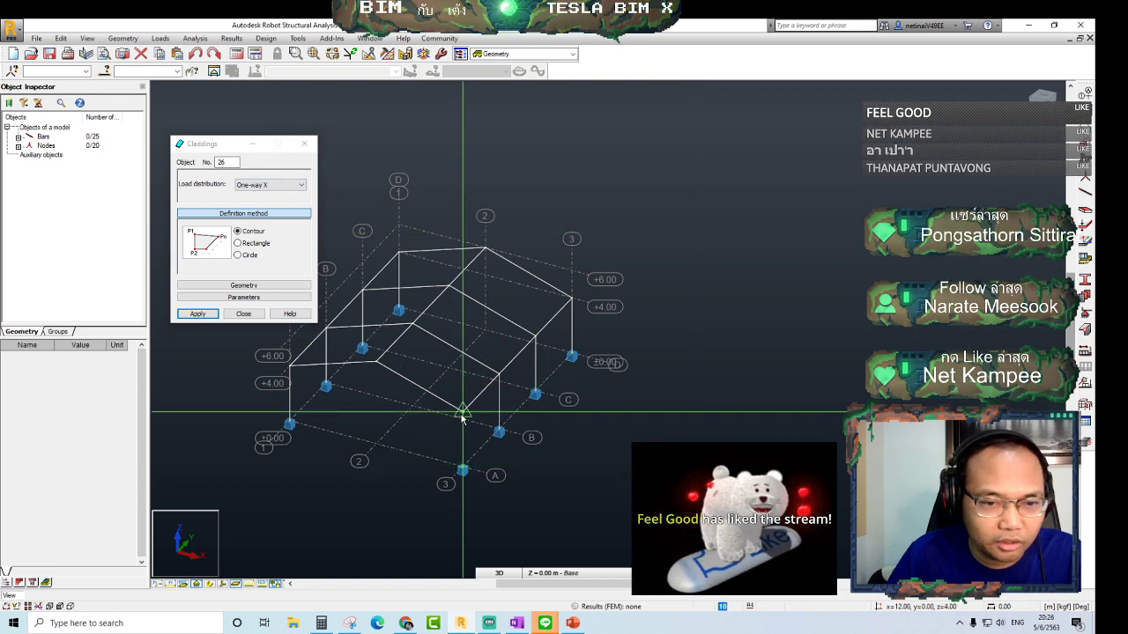
{"action": "left_click", "coordinate": [237, 243]}
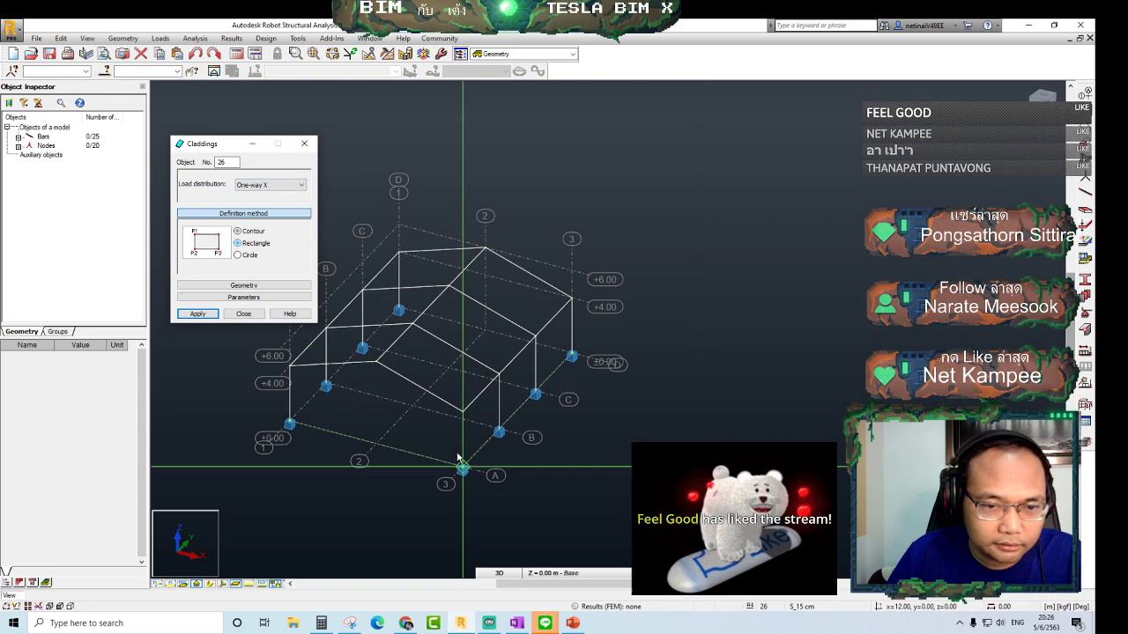
{"action": "left_click", "coordinate": [461, 412]}
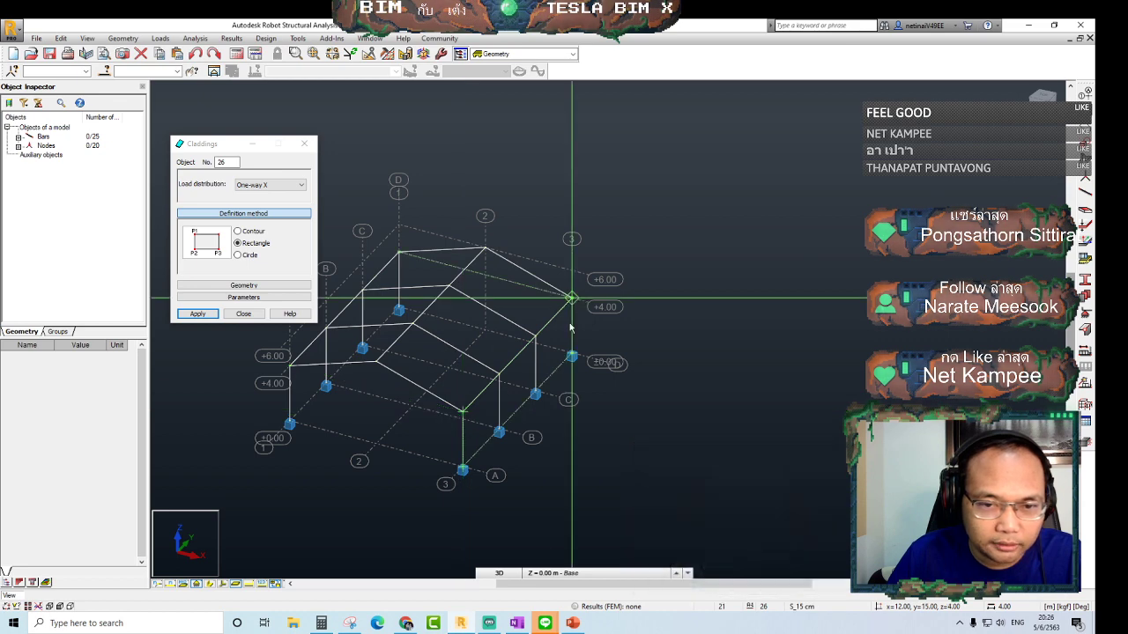
{"action": "left_click", "coordinate": [572, 300]}
Clad both roof slopes and the opposite side wall with rectangular One-way X panels
{"action": "left_click", "coordinate": [463, 412]}
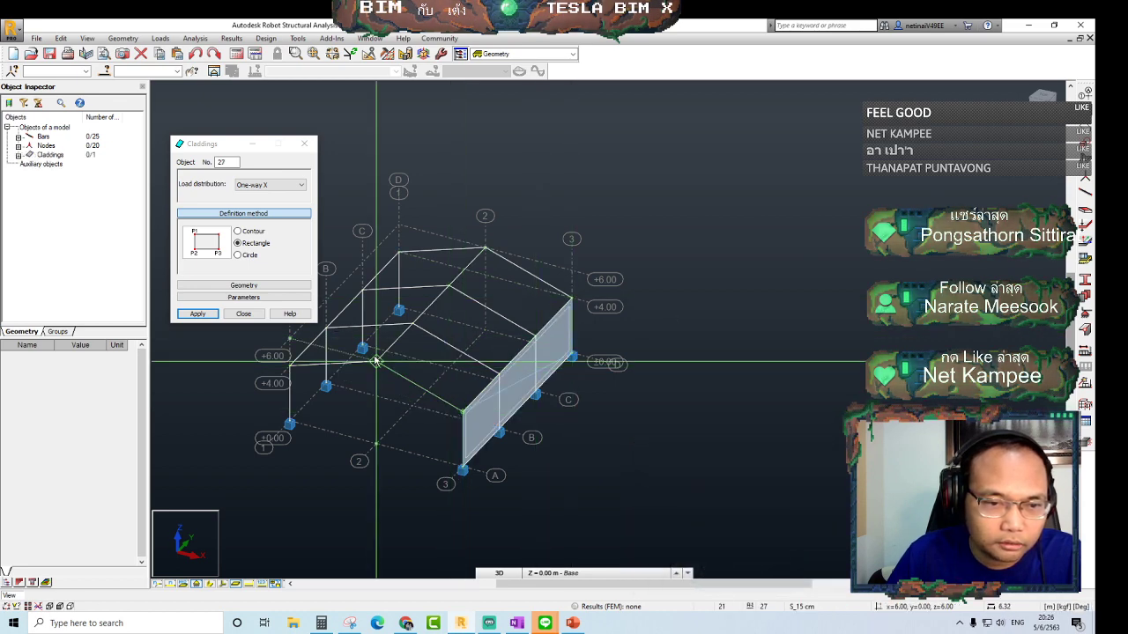
{"action": "left_click", "coordinate": [487, 247]}
{"action": "mouse_move", "coordinate": [487, 247]}
{"action": "middle_mouse_down", "text": "shift"}
{"action": "mouse_move", "coordinate": [690, 221]}
{"action": "mouse_move", "coordinate": [398, 359]}
{"action": "middle_mouse_up", "text": "shift"}
{"action": "left_click", "coordinate": [400, 354]}
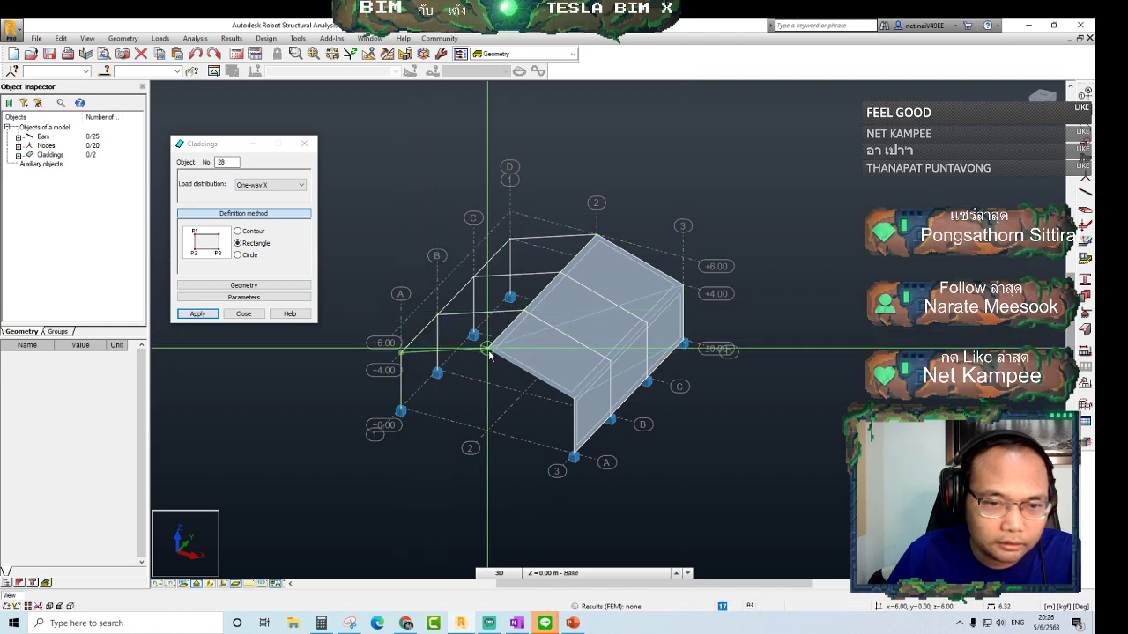
{"action": "left_click", "coordinate": [596, 240]}
{"action": "mouse_move", "coordinate": [517, 402]}
{"action": "middle_mouse_down", "text": "shift"}
{"action": "mouse_move", "coordinate": [520, 428]}
{"action": "mouse_move", "coordinate": [574, 428]}
{"action": "middle_mouse_up", "text": "shift"}
{"action": "left_click", "coordinate": [593, 519]}
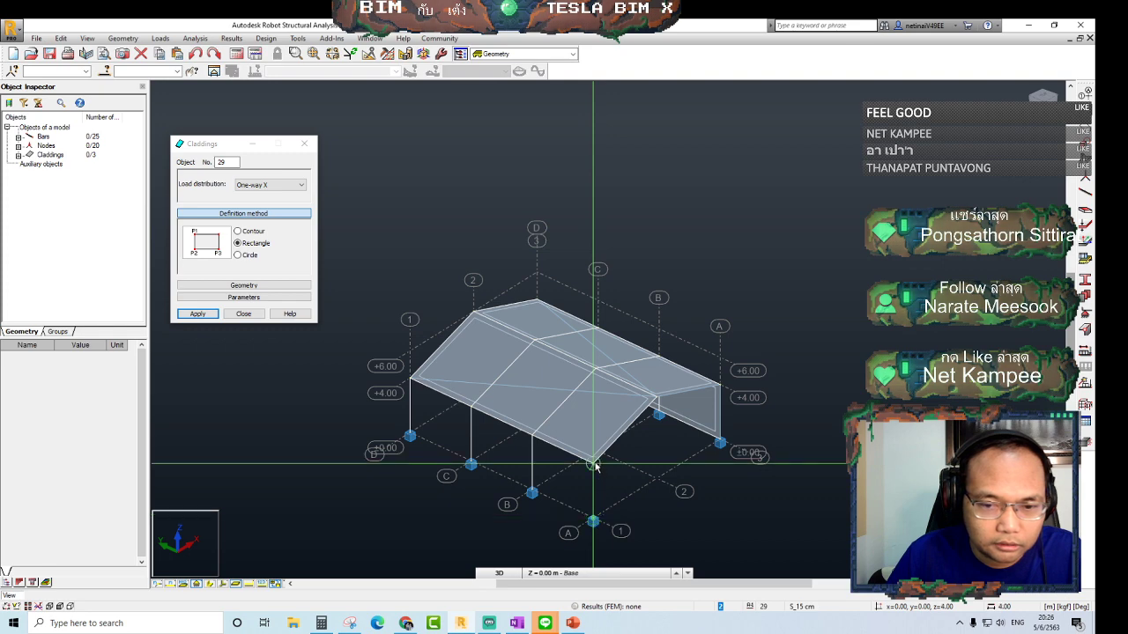
{"action": "left_click", "coordinate": [413, 382]}
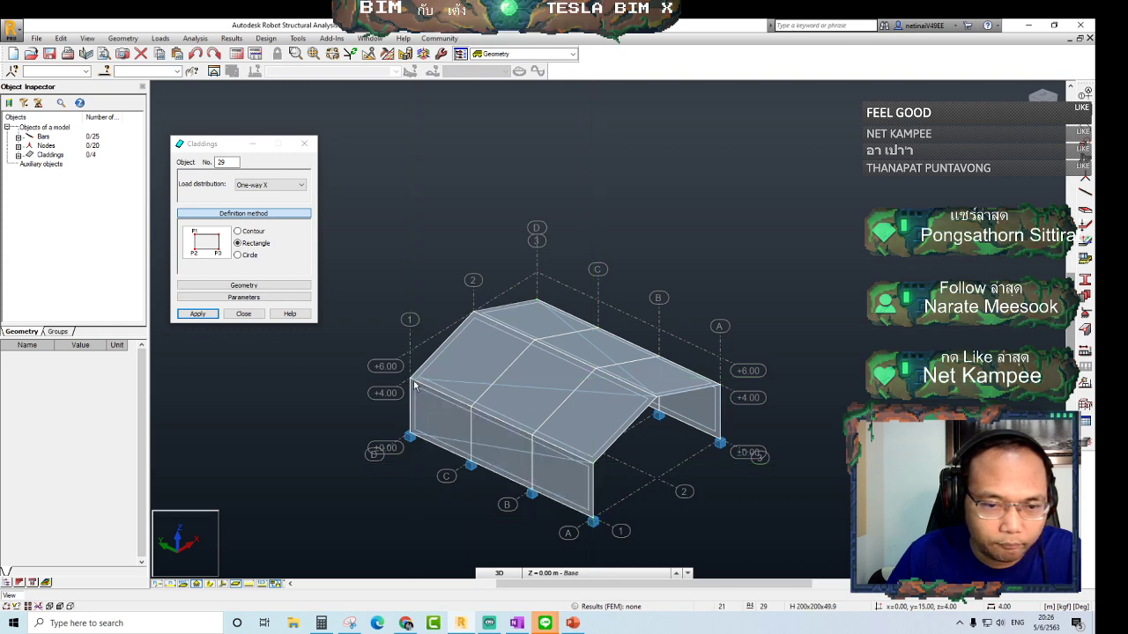
{"action": "left_click", "coordinate": [304, 144]}
{"action": "scroll", "coordinate": [660, 348], "scroll_direction": "down", "scroll_amount": 1}
Dismiss the student-version notice and save the model as Winnd Load Robot 2.rtd
{"action": "mouse_move", "coordinate": [659, 348]}
{"action": "middle_mouse_down", "text": "shift"}
{"action": "mouse_move", "coordinate": [687, 403]}
{"action": "mouse_move", "coordinate": [601, 450]}
{"action": "mouse_move", "coordinate": [588, 484]}
{"action": "middle_mouse_up", "text": "shift"}
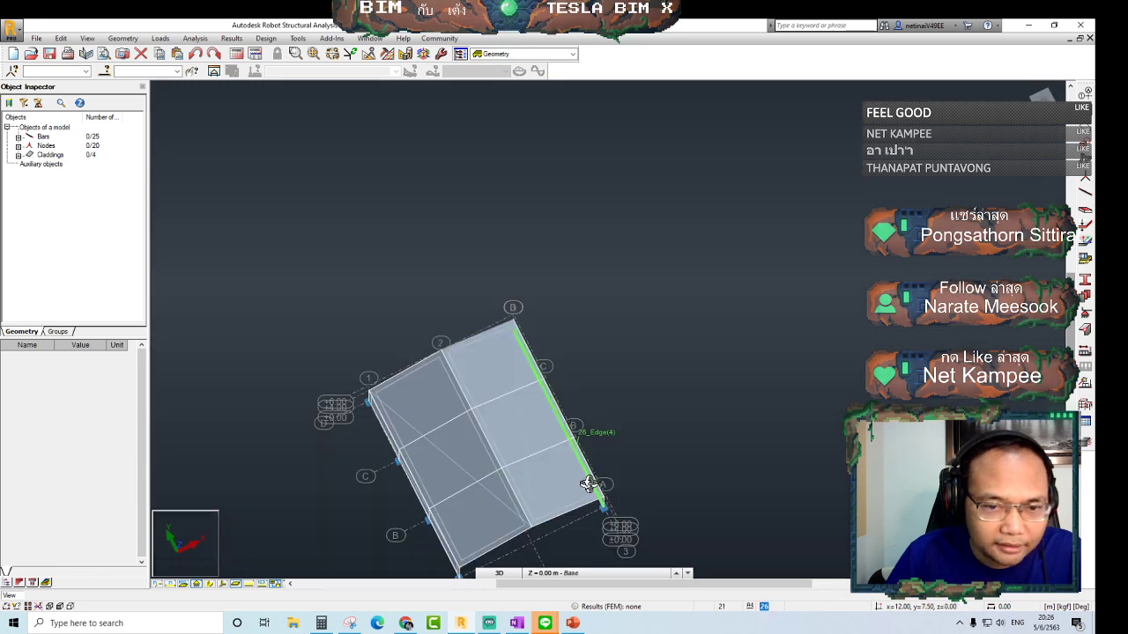
{"action": "left_click", "coordinate": [50, 53]}
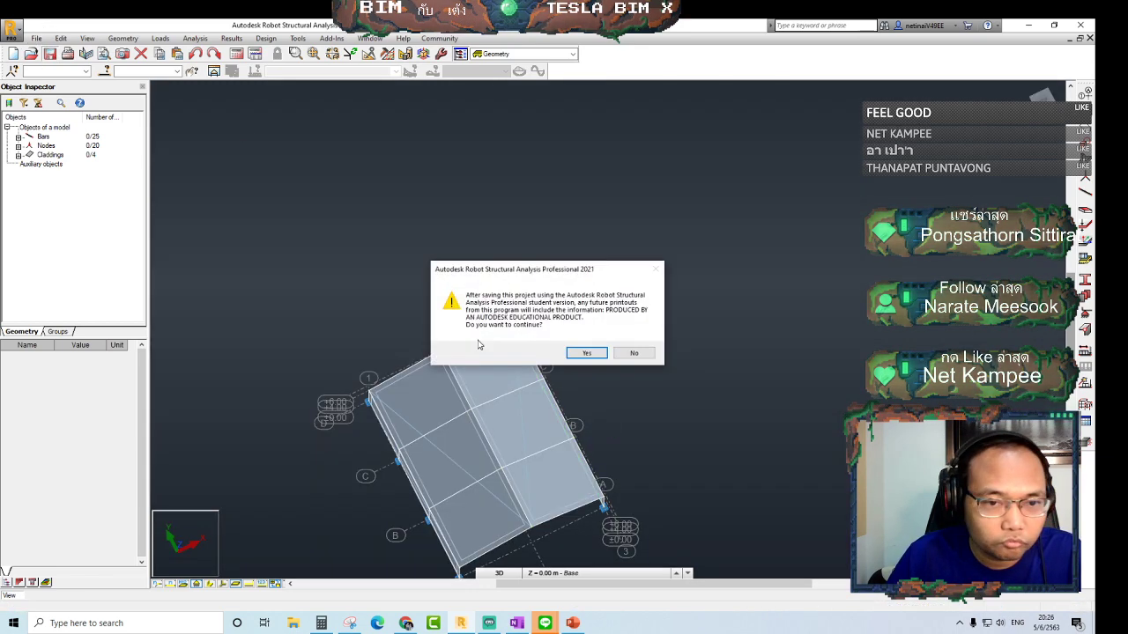
{"action": "left_click", "coordinate": [595, 353]}
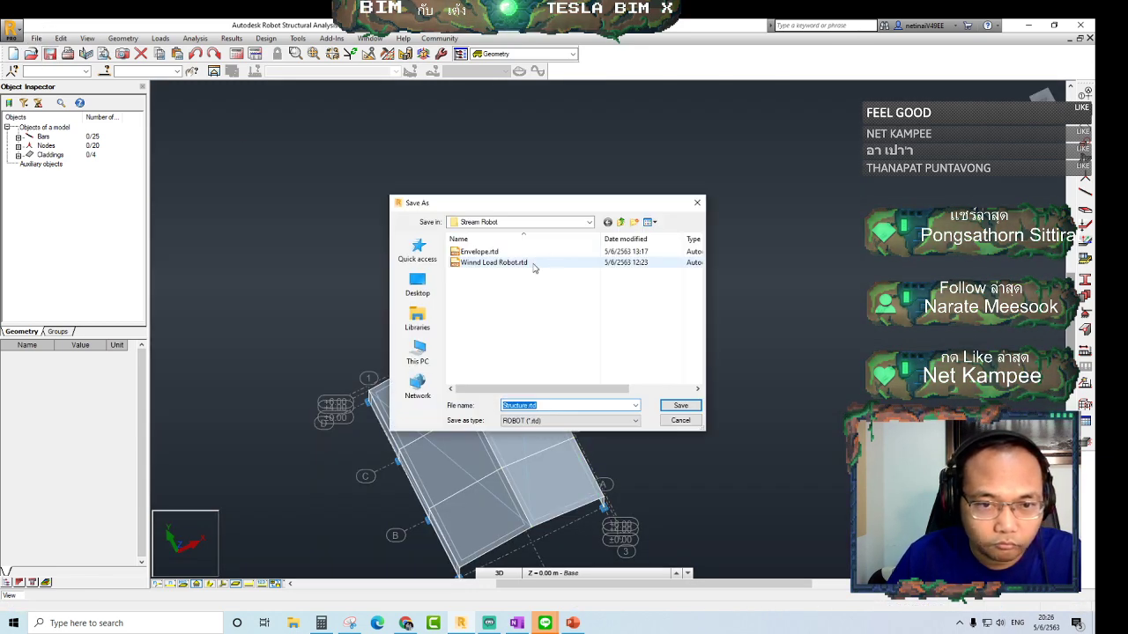
{"action": "left_click", "coordinate": [511, 262]}
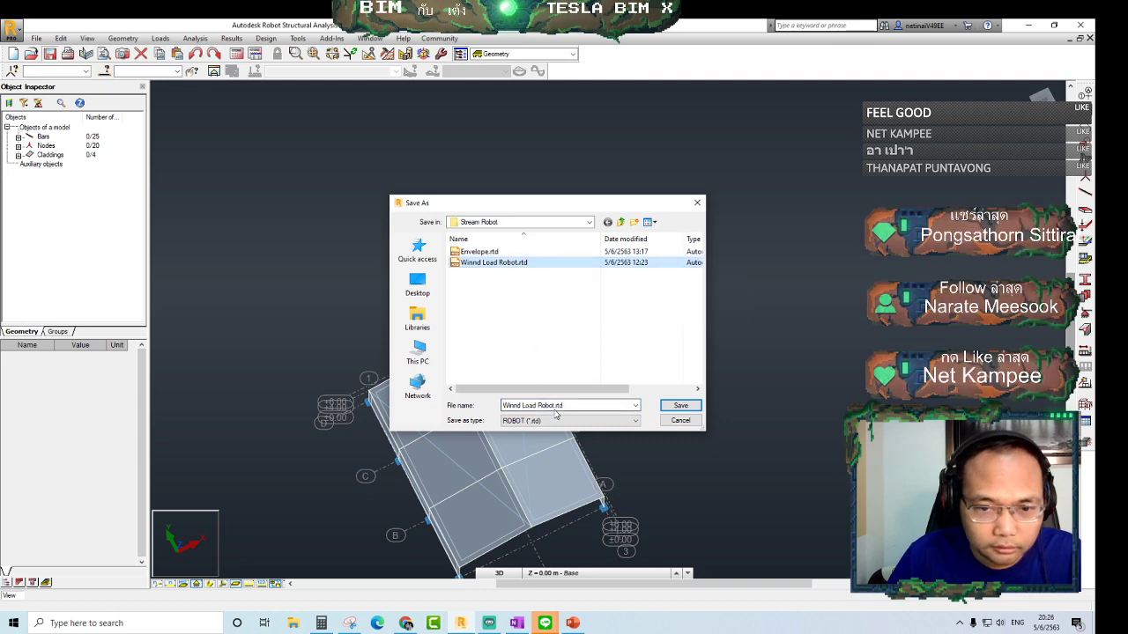
{"action": "left_click", "coordinate": [532, 407]}
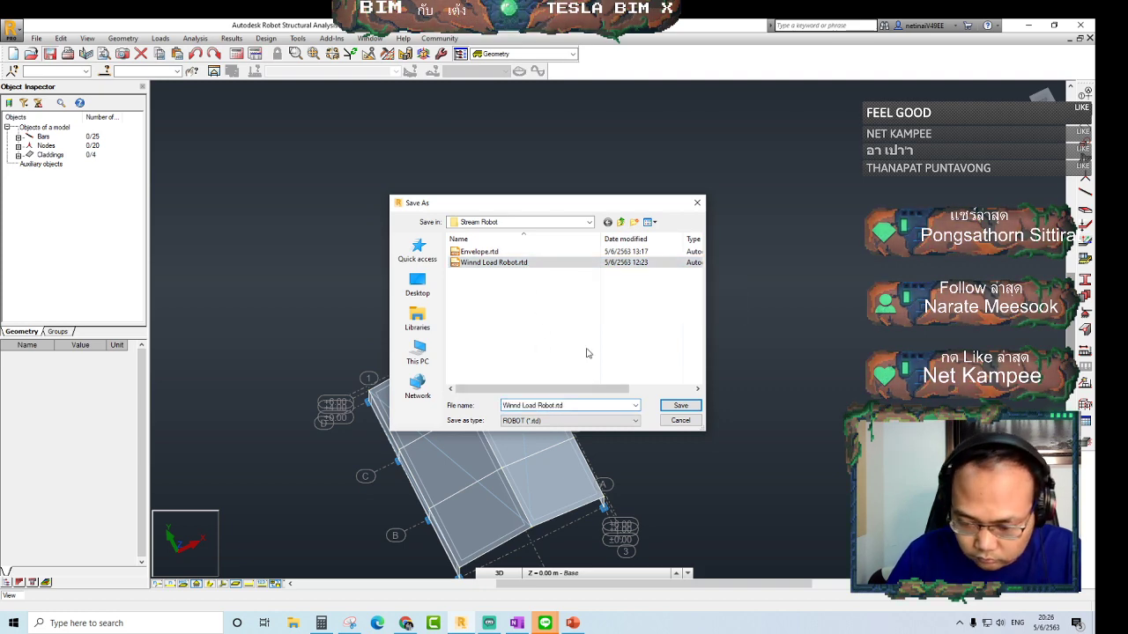
{"action": "type", "text": "2"}
{"action": "key", "text": "Return"}
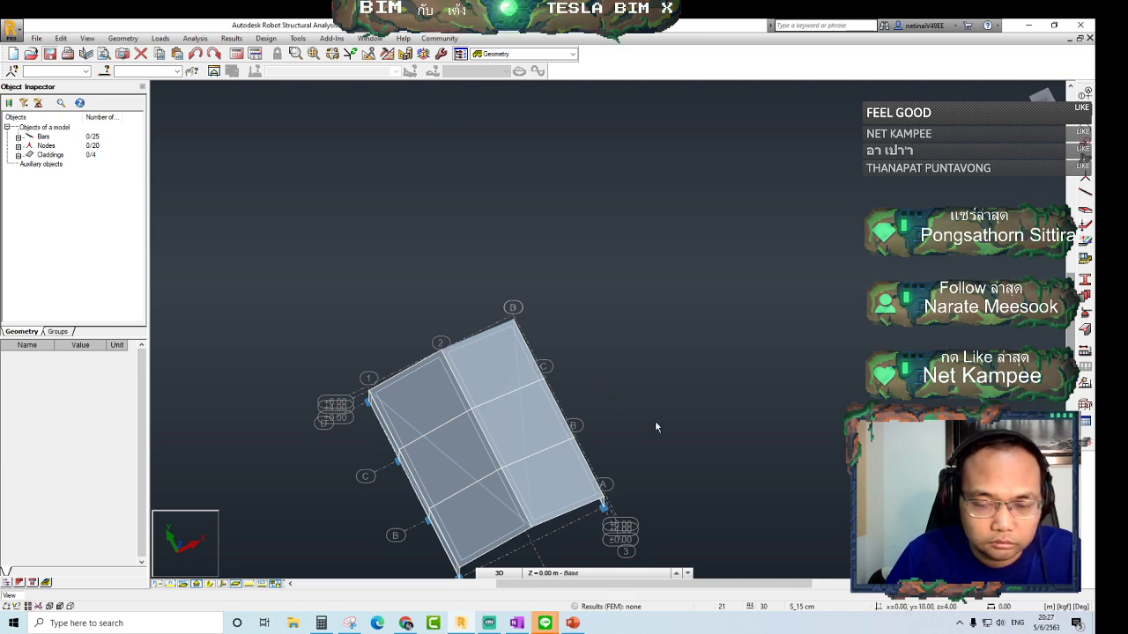
{"action": "mouse_move", "coordinate": [654, 427]}
{"action": "middle_mouse_down", "text": "shift"}
{"action": "mouse_move", "coordinate": [644, 360]}
{"action": "mouse_move", "coordinate": [627, 440]}
{"action": "mouse_move", "coordinate": [604, 396]}
{"action": "mouse_move", "coordinate": [455, 403]}
{"action": "middle_mouse_up", "text": "shift"}
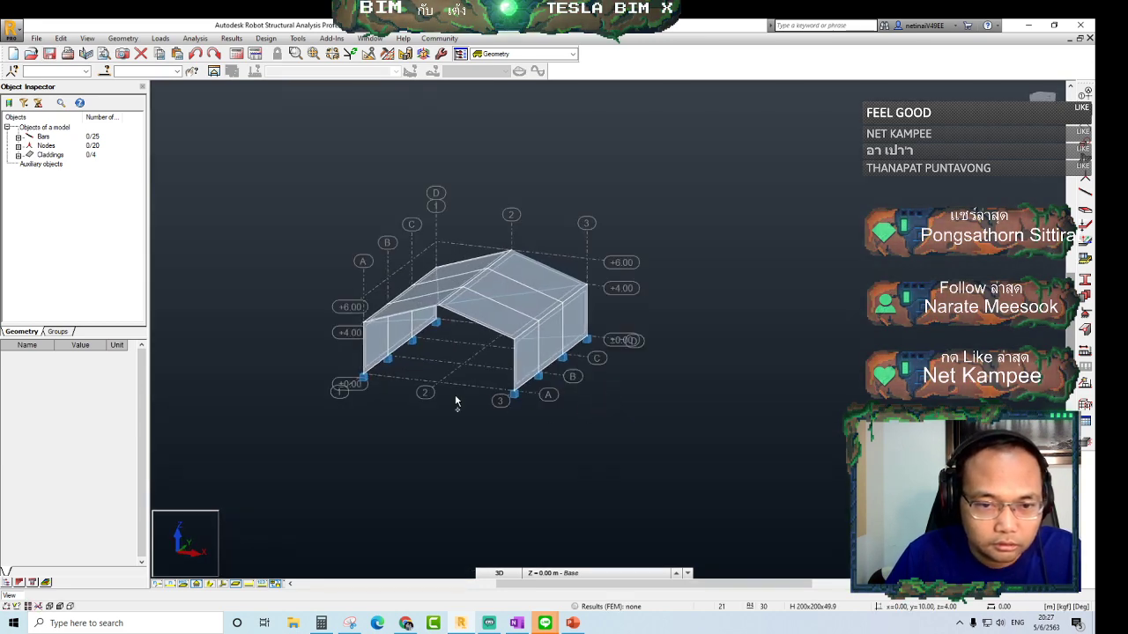
Enable Direction of load distribution under Panels / FE in the Display settings and apply
{"action": "scroll", "coordinate": [529, 392], "scroll_direction": "up", "scroll_amount": 3}
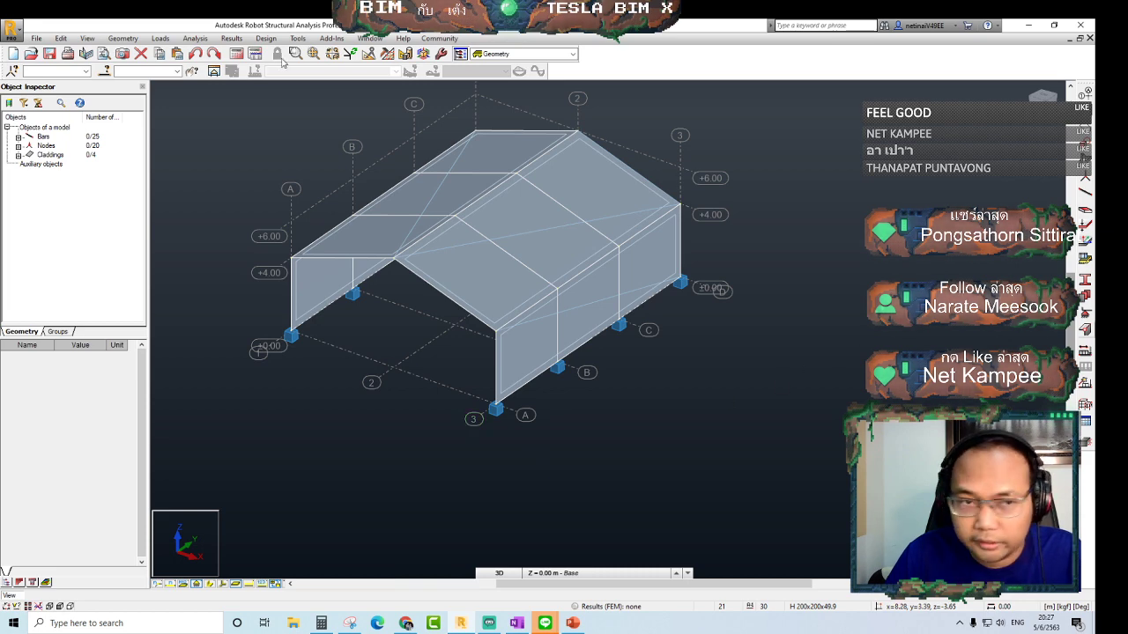
{"action": "right_click", "coordinate": [167, 129]}
{"action": "left_click", "coordinate": [212, 250]}
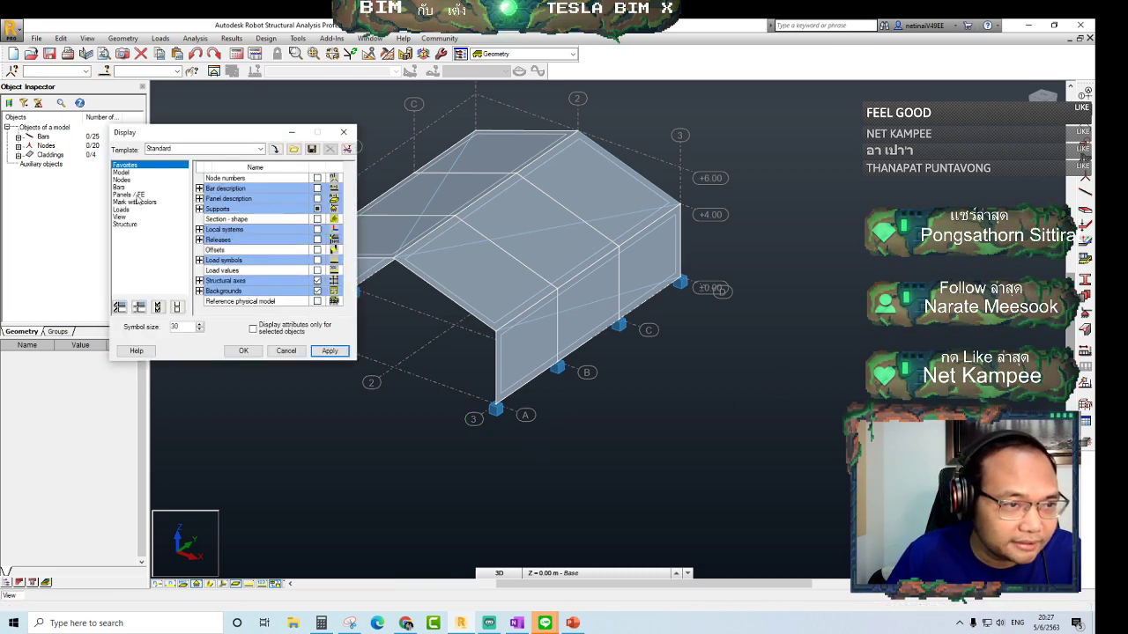
{"action": "left_click", "coordinate": [122, 210]}
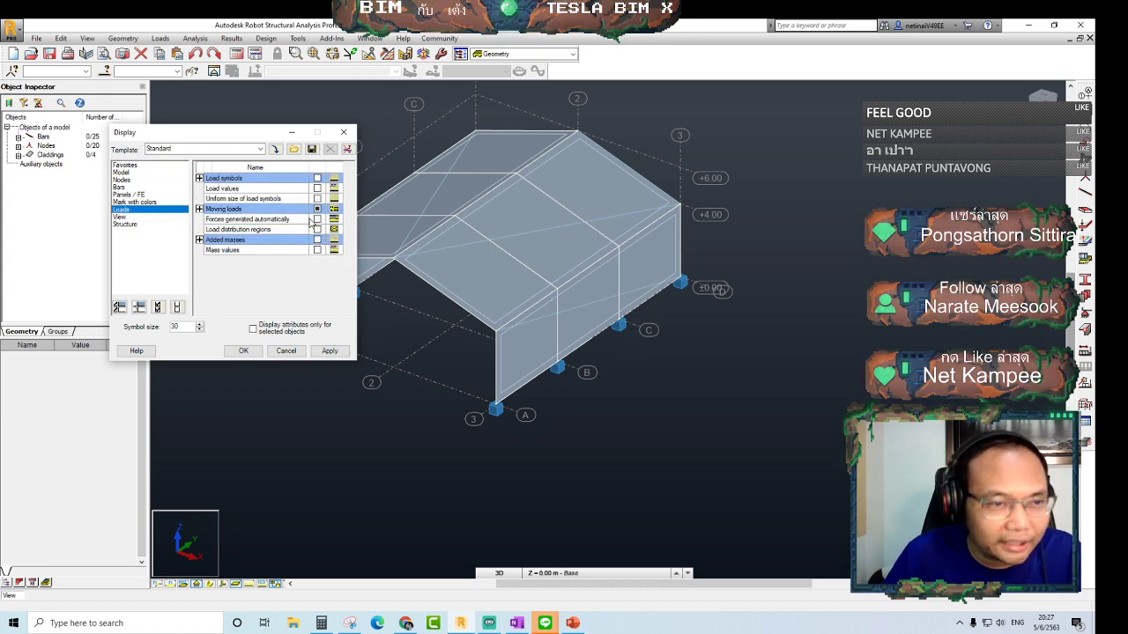
{"action": "left_click", "coordinate": [200, 178]}
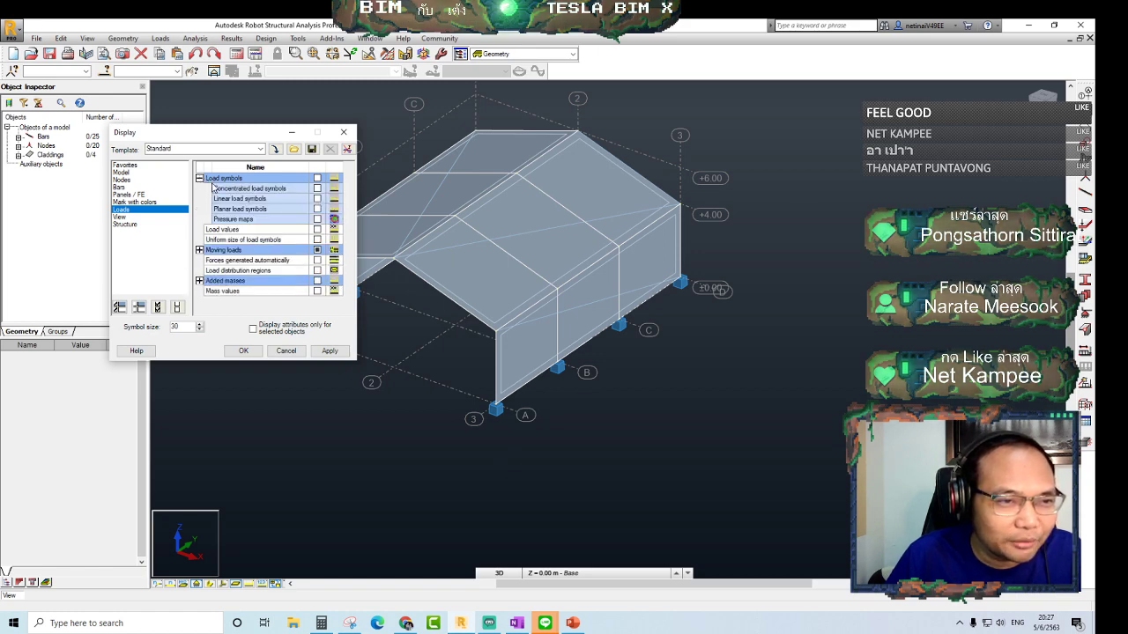
{"action": "left_click", "coordinate": [124, 195]}
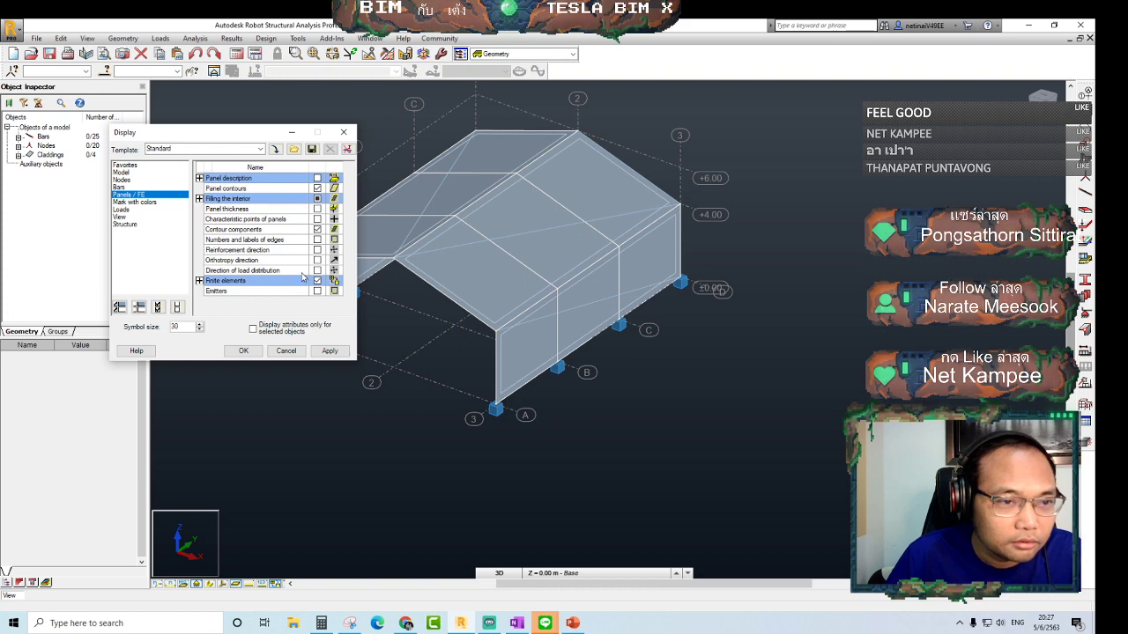
{"action": "left_click", "coordinate": [326, 351]}
{"action": "left_click", "coordinate": [243, 350]}
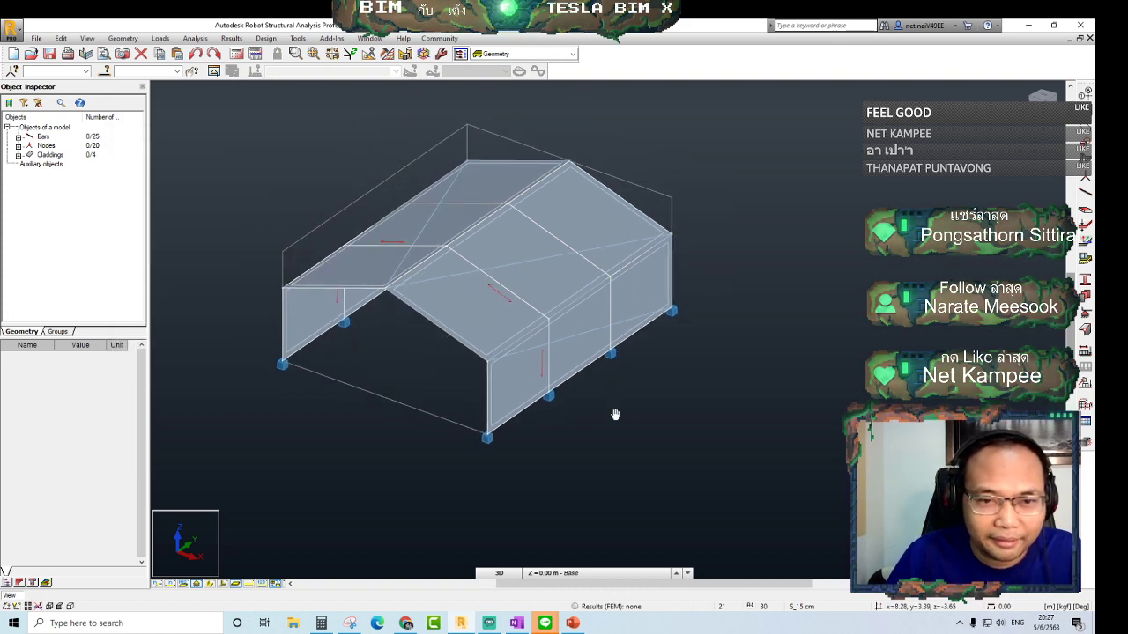
Set the front wall panel 26's local X axis direction to vector 0 1 via Local Panel Direction
{"action": "mouse_move", "coordinate": [634, 402]}
{"action": "middle_mouse_down", "text": "shift"}
{"action": "mouse_move", "coordinate": [604, 430]}
{"action": "mouse_move", "coordinate": [594, 418]}
{"action": "mouse_move", "coordinate": [699, 398]}
{"action": "mouse_move", "coordinate": [605, 415]}
{"action": "middle_mouse_up", "text": "shift"}
{"action": "scroll", "coordinate": [605, 415], "scroll_direction": "up", "scroll_amount": 2}
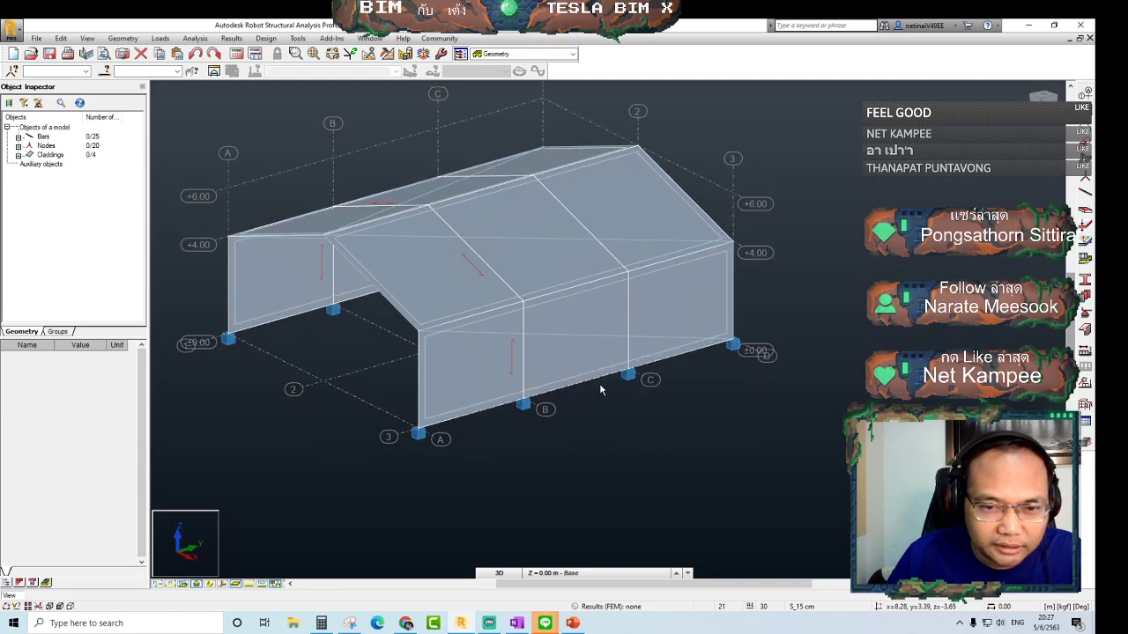
{"action": "scroll", "coordinate": [599, 383], "scroll_direction": "up", "scroll_amount": 3}
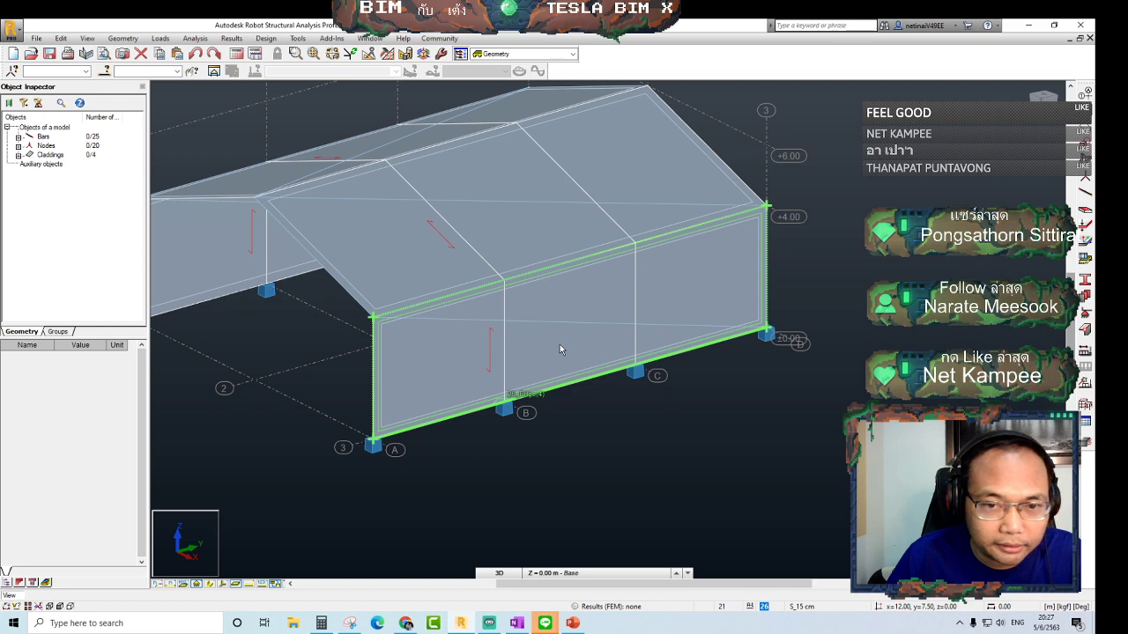
{"action": "left_click", "coordinate": [135, 40]}
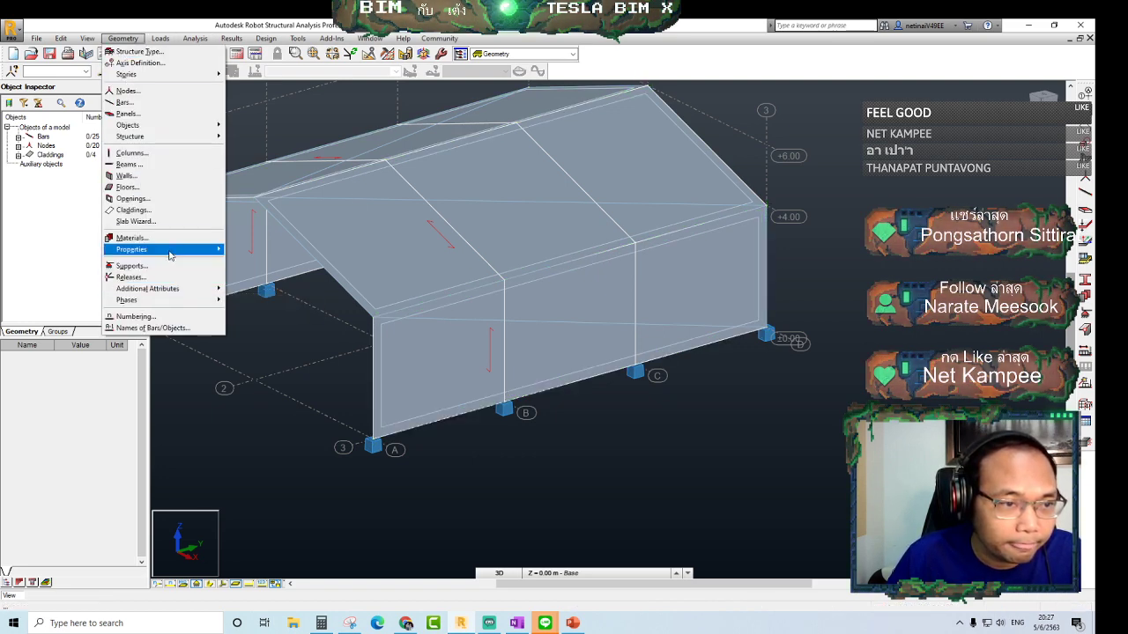
{"action": "mouse_move", "coordinate": [132, 249]}
{"action": "left_click", "coordinate": [322, 314]}
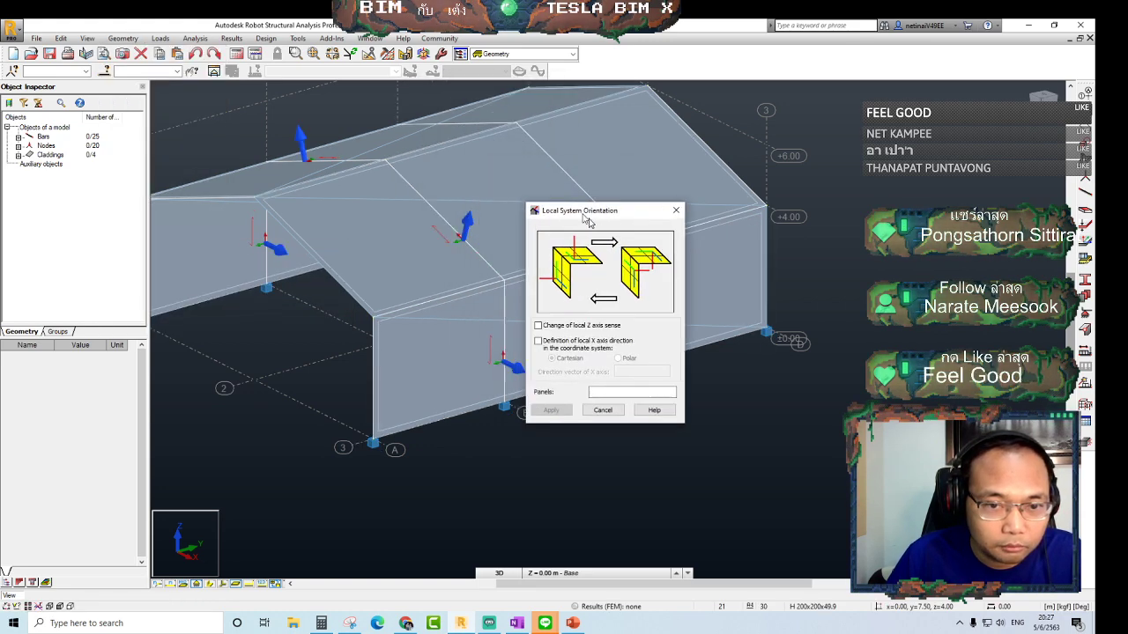
{"action": "left_click_drag", "start_coordinate": [586, 220], "coordinate": [643, 274]}
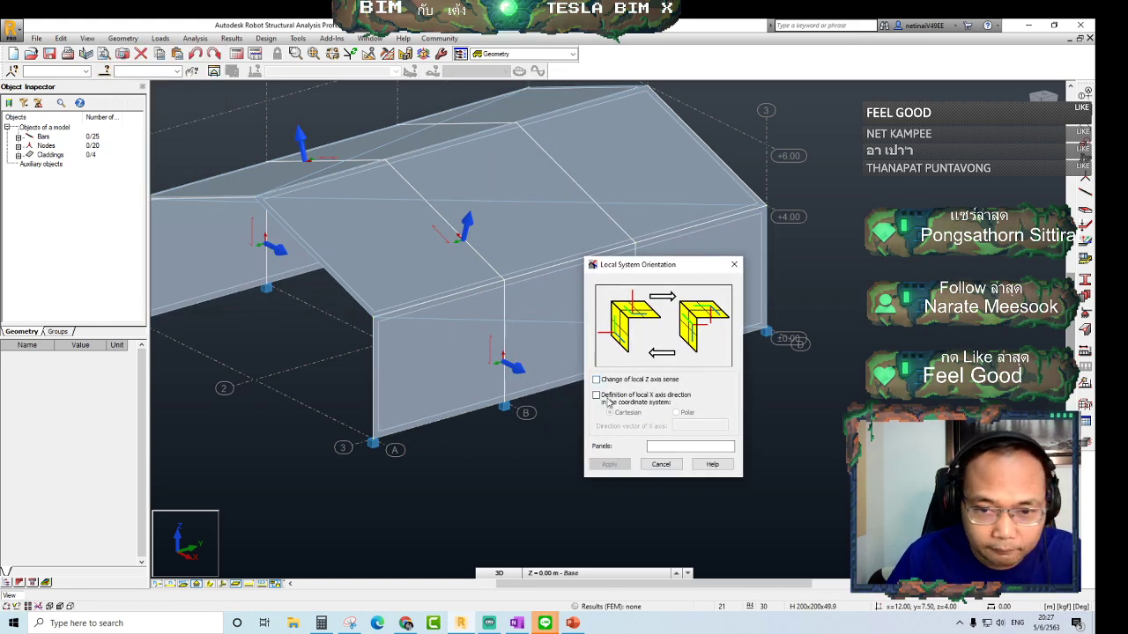
{"action": "left_click", "coordinate": [596, 396]}
{"action": "left_click", "coordinate": [690, 426]}
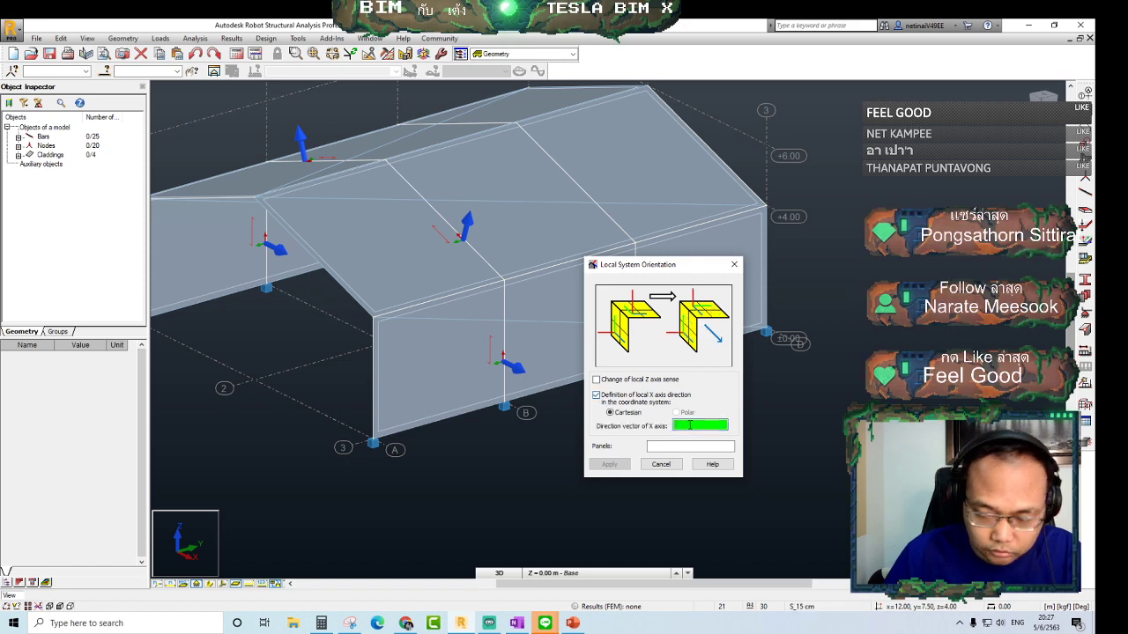
{"action": "left_click", "coordinate": [705, 447]}
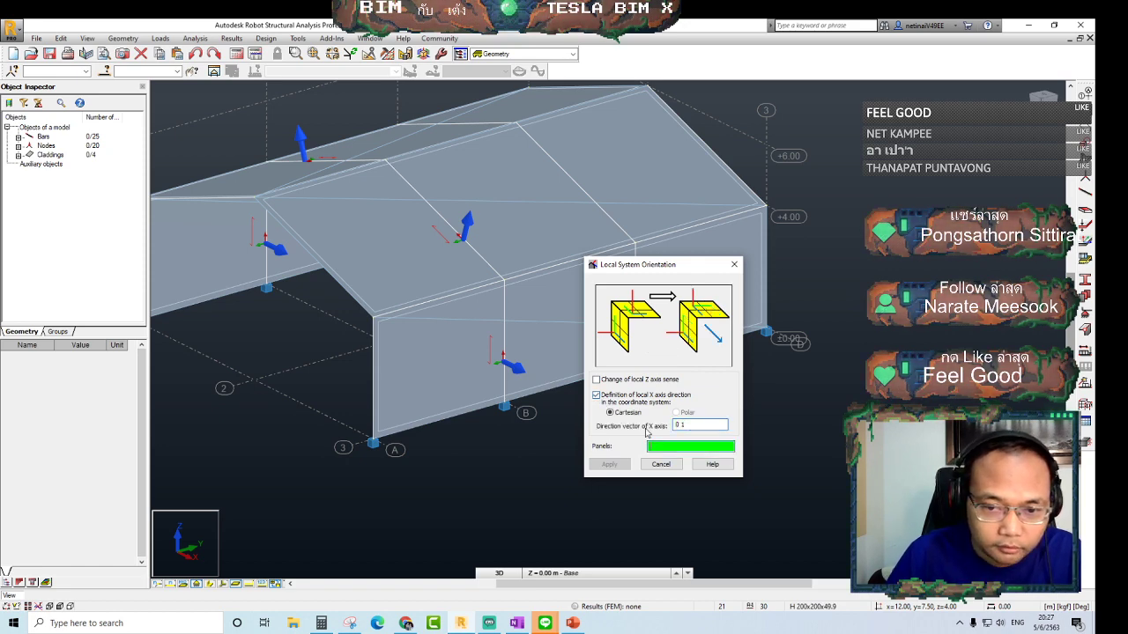
{"action": "left_click", "coordinate": [471, 376]}
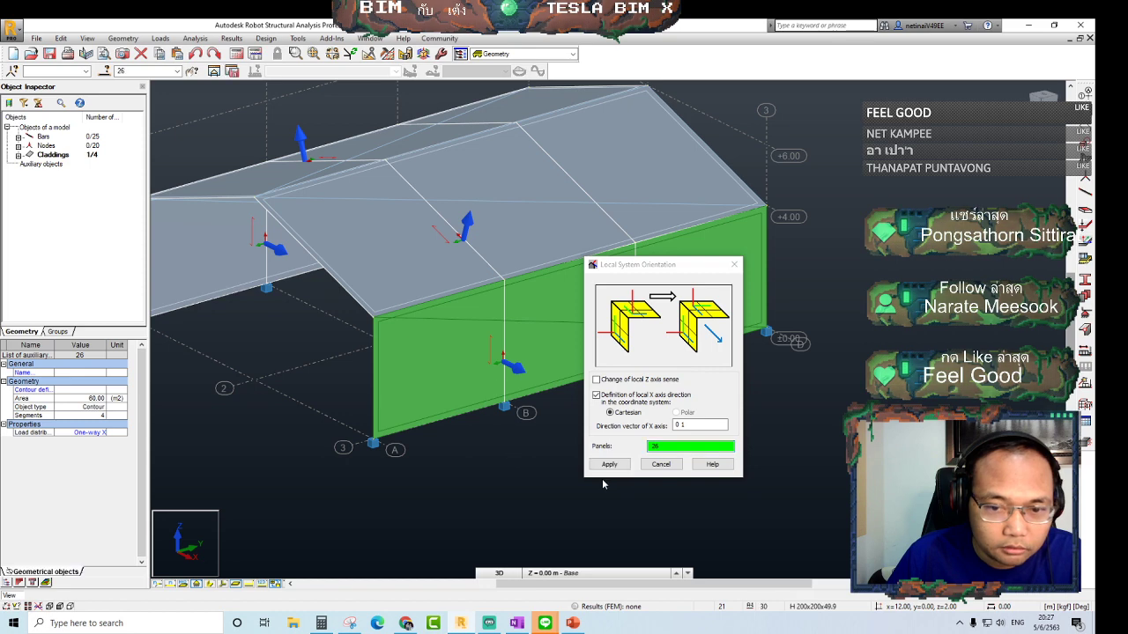
{"action": "key", "text": "Tab"}
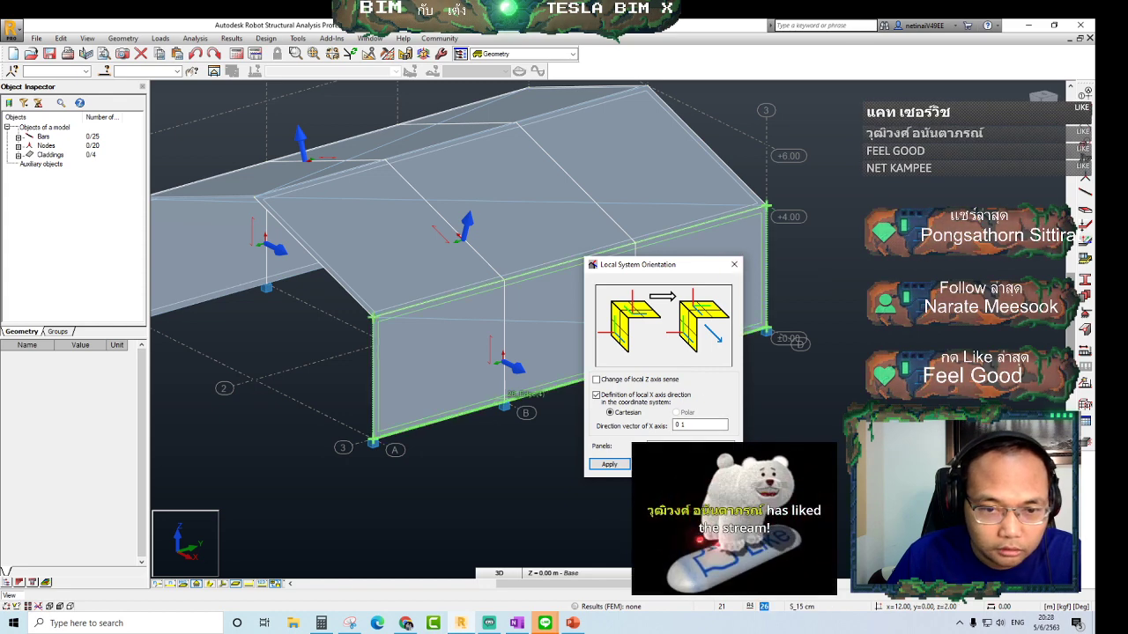
{"action": "left_click", "coordinate": [611, 466]}
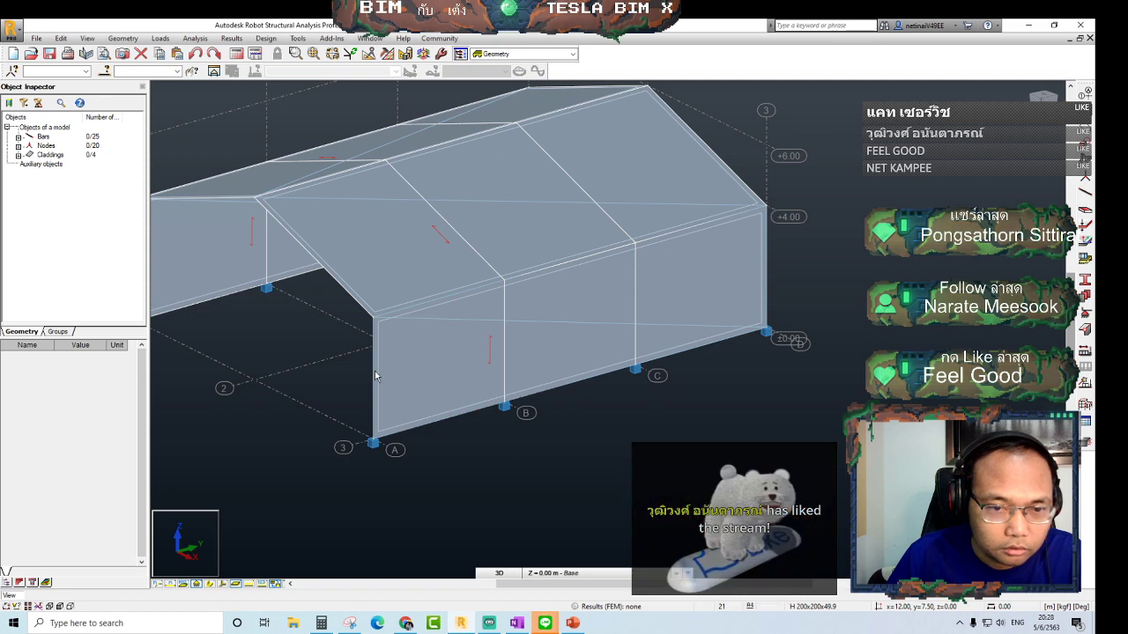
Change the front wall cladding's load distribution to One-way Y
{"action": "left_click", "coordinate": [453, 370]}
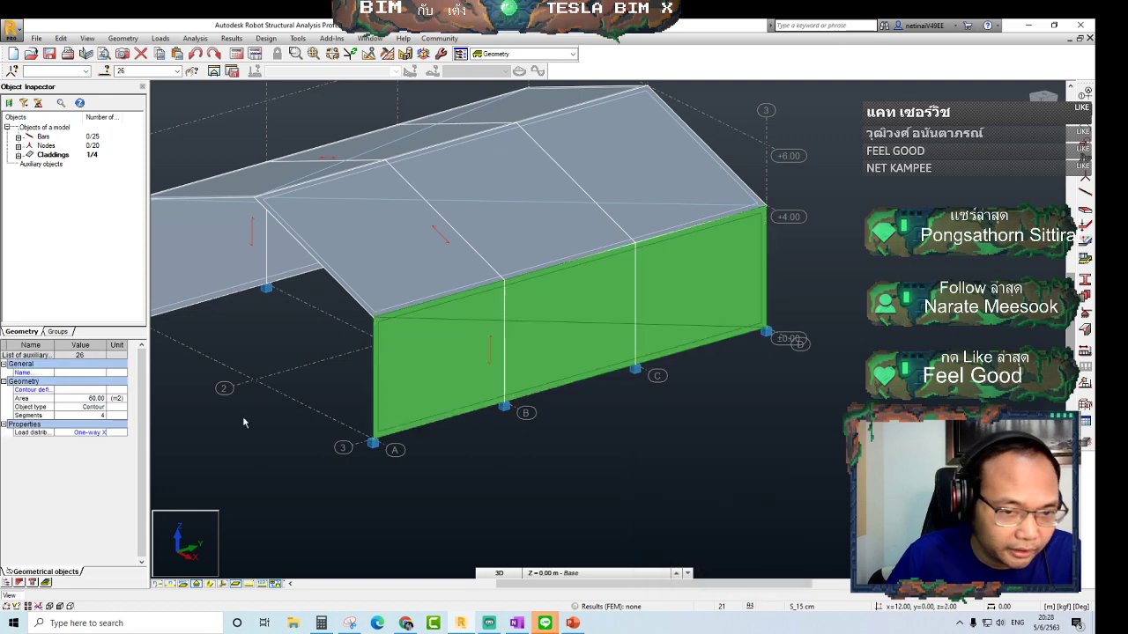
{"action": "left_click", "coordinate": [104, 433]}
{"action": "left_click", "coordinate": [84, 448]}
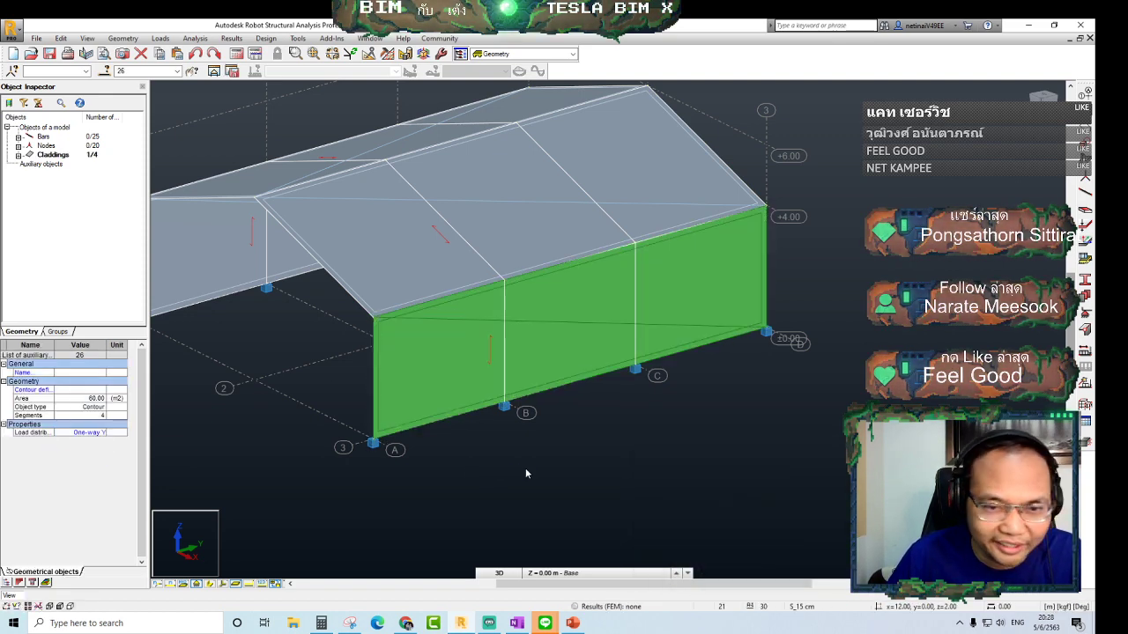
{"action": "left_click", "coordinate": [517, 473]}
{"action": "scroll", "coordinate": [516, 463], "scroll_direction": "down", "scroll_amount": 2}
{"action": "scroll", "coordinate": [514, 472], "scroll_direction": "up", "scroll_amount": 4}
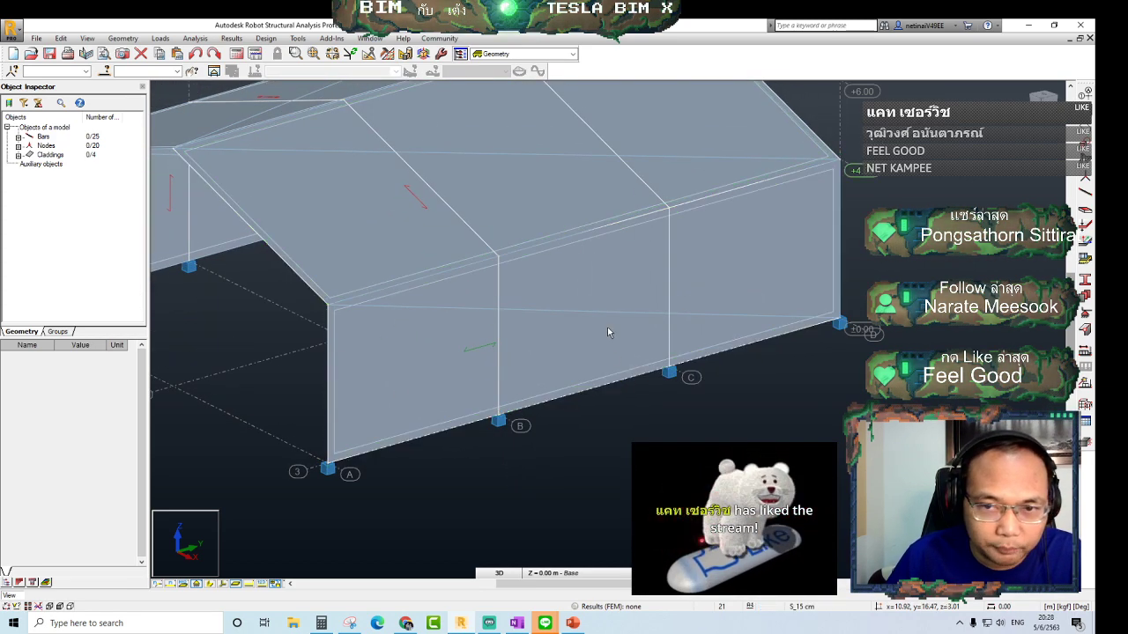
{"action": "scroll", "coordinate": [607, 327], "scroll_direction": "down", "scroll_amount": 2}
Set the front roof slope cladding to One-way Y load distribution
{"action": "left_click", "coordinate": [420, 244]}
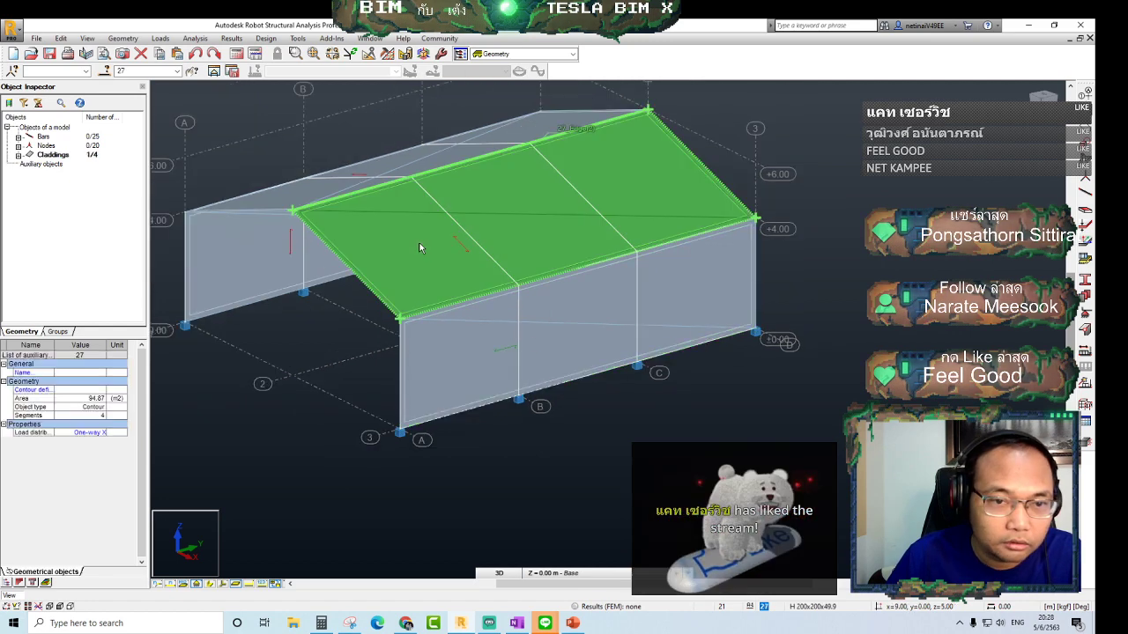
{"action": "left_click", "coordinate": [105, 433]}
{"action": "left_click", "coordinate": [84, 452]}
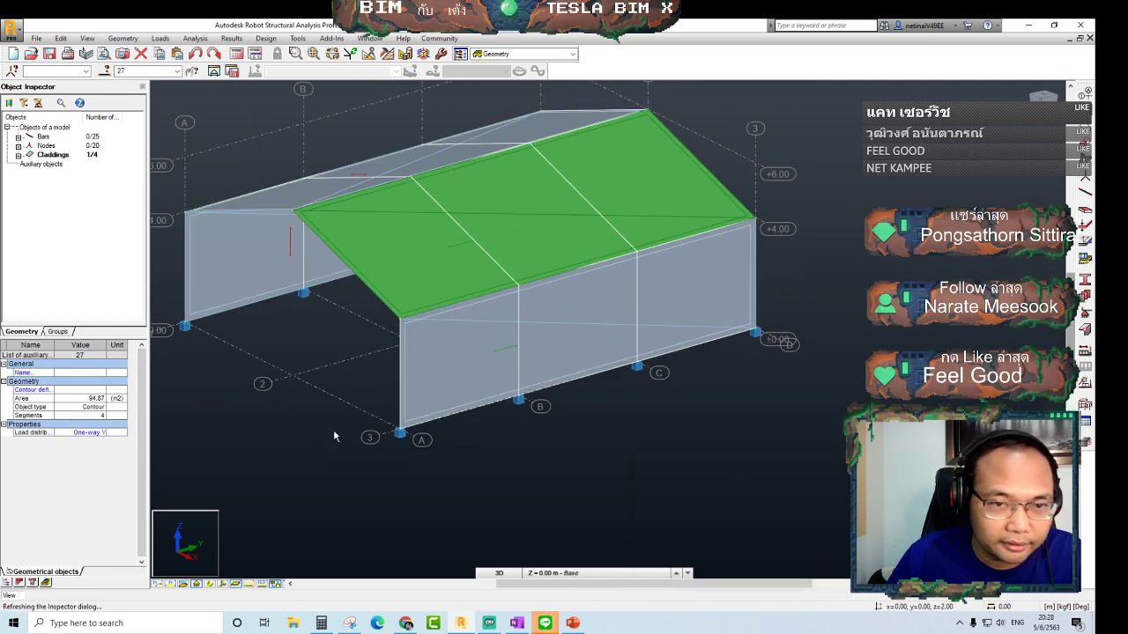
{"action": "left_click", "coordinate": [526, 437]}
Set the other roof slope cladding to One-way Y load distribution
{"action": "middle_click_drag", "start_coordinate": [527, 437], "coordinate": [601, 448], "text": "shift"}
{"action": "left_click", "coordinate": [345, 317]}
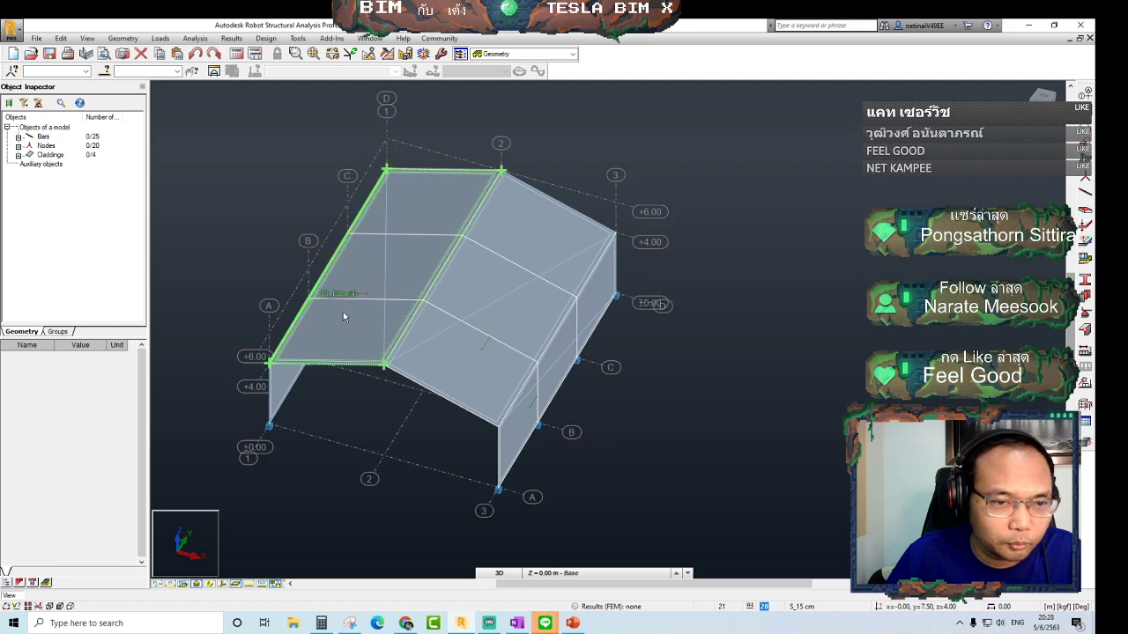
{"action": "mouse_move", "coordinate": [359, 388]}
{"action": "middle_mouse_down", "text": "shift"}
{"action": "mouse_move", "coordinate": [371, 471]}
{"action": "mouse_move", "coordinate": [360, 461]}
{"action": "middle_mouse_up", "text": "shift"}
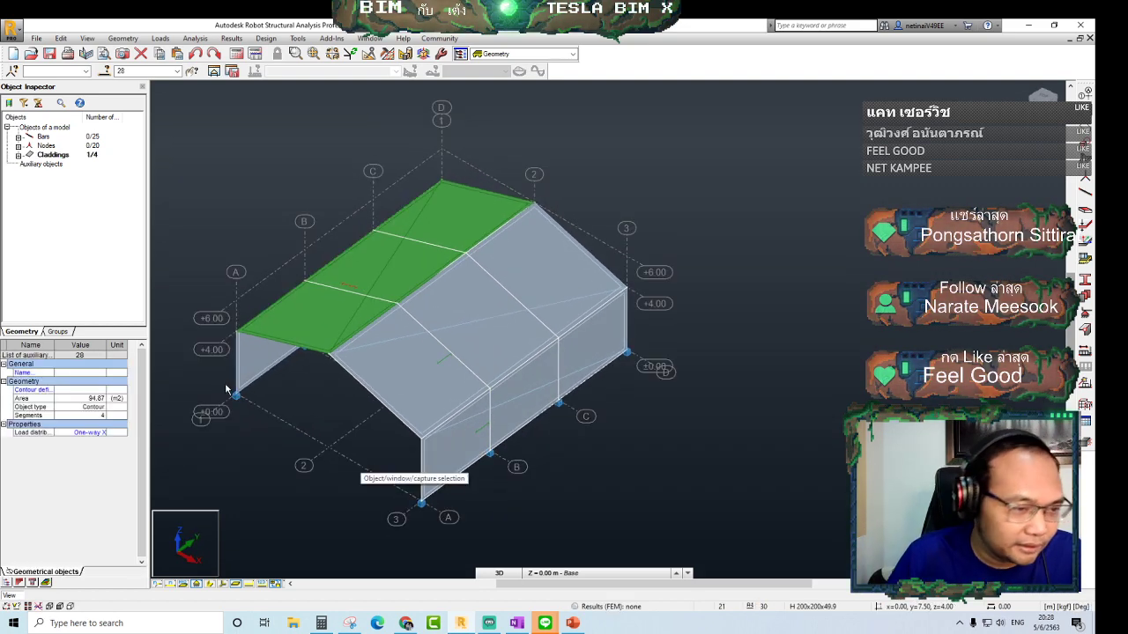
{"action": "left_click", "coordinate": [88, 432]}
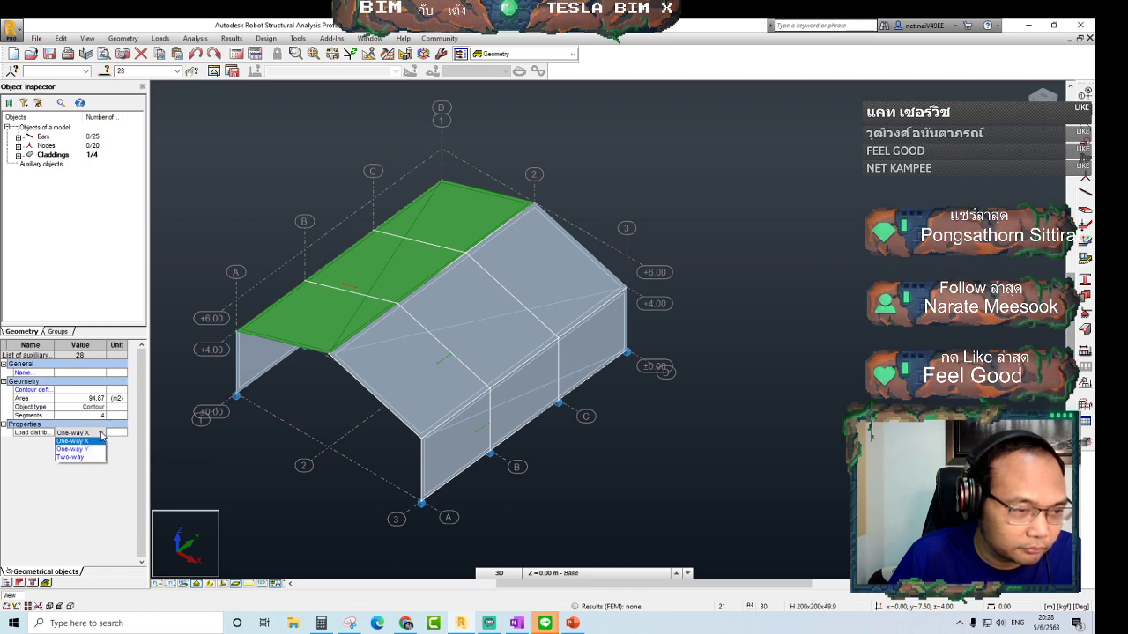
{"action": "left_click", "coordinate": [89, 451]}
{"action": "left_click", "coordinate": [328, 448]}
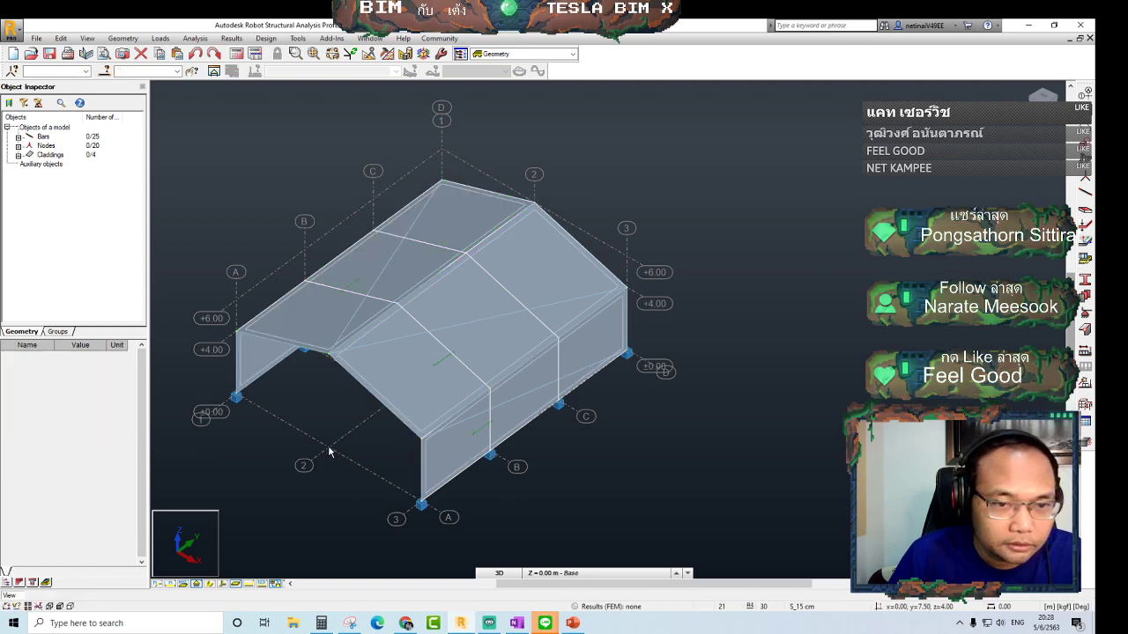
Set the opposite long wall cladding to One-way Y load distribution
{"action": "mouse_move", "coordinate": [327, 448]}
{"action": "middle_mouse_down", "text": "shift"}
{"action": "mouse_move", "coordinate": [387, 439]}
{"action": "mouse_move", "coordinate": [397, 415]}
{"action": "middle_mouse_up", "text": "shift"}
{"action": "left_click", "coordinate": [363, 365]}
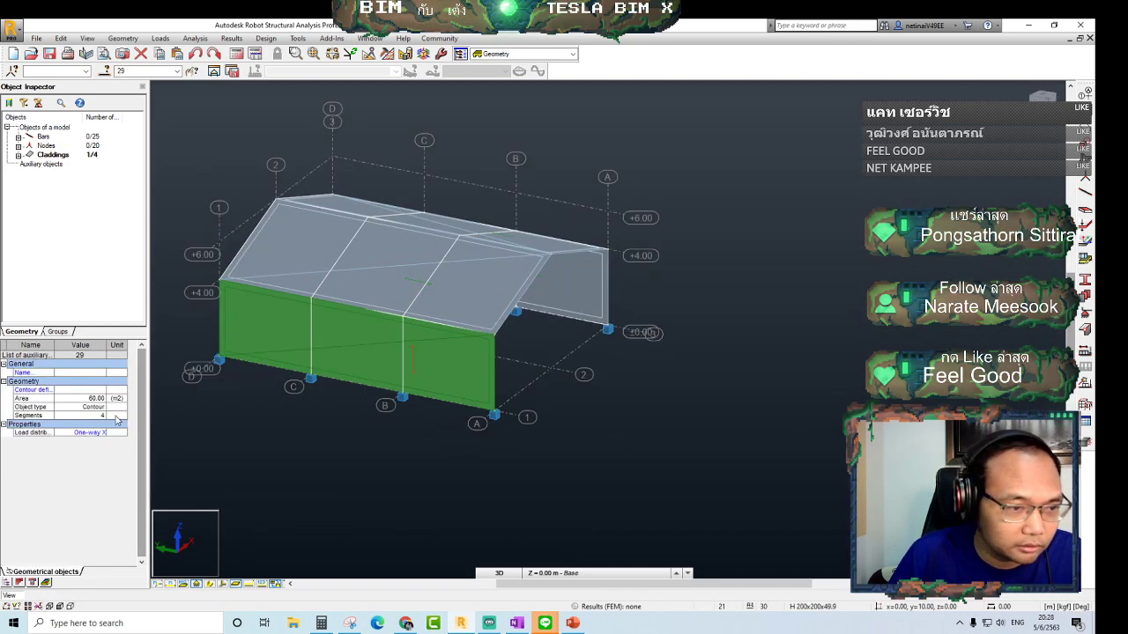
{"action": "left_click", "coordinate": [99, 432]}
{"action": "left_click", "coordinate": [89, 450]}
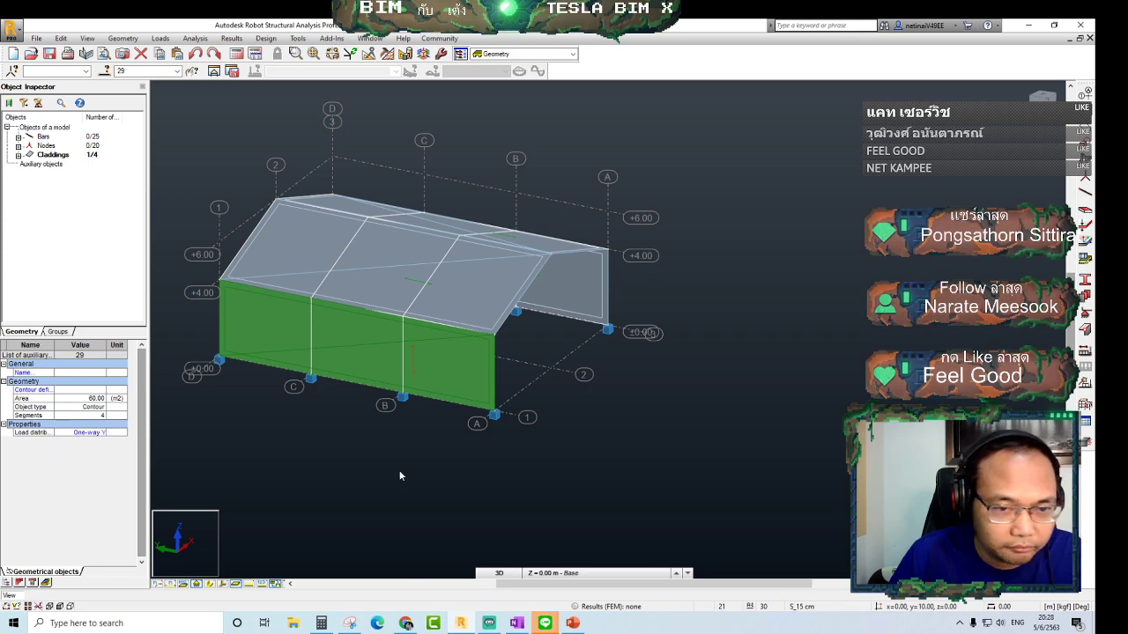
{"action": "left_click", "coordinate": [405, 476]}
{"action": "mouse_move", "coordinate": [431, 473]}
{"action": "middle_mouse_down", "text": "shift"}
{"action": "mouse_move", "coordinate": [563, 476]}
{"action": "mouse_move", "coordinate": [625, 444]}
{"action": "middle_mouse_up", "text": "shift"}
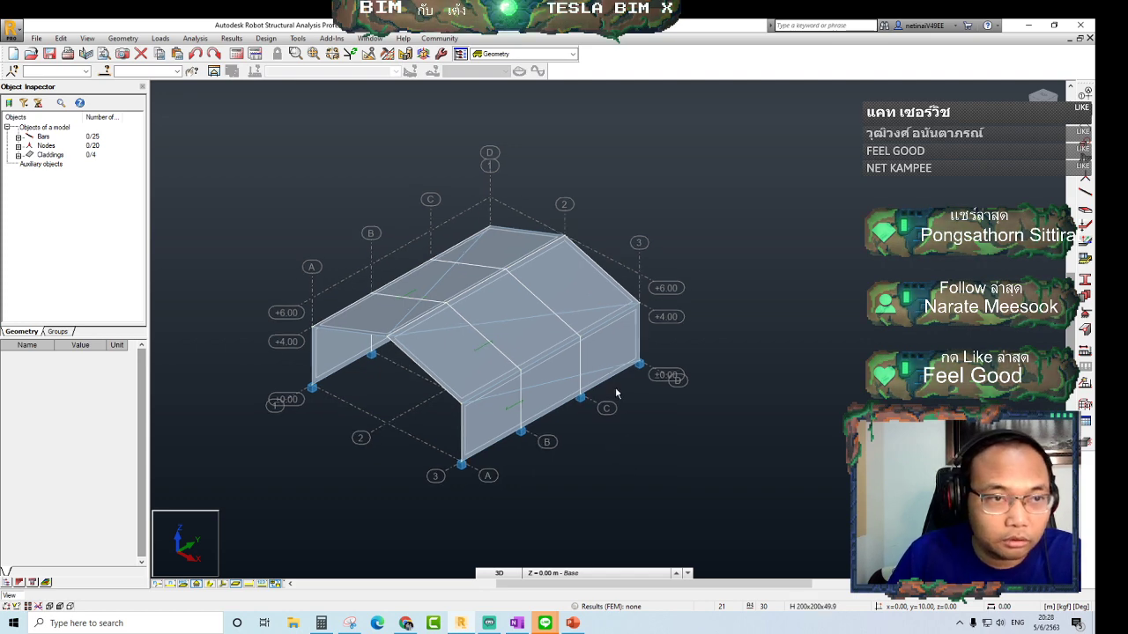
Add a dead-nature load case named DL1 in Load Types and make it current
{"action": "left_click", "coordinate": [440, 54]}
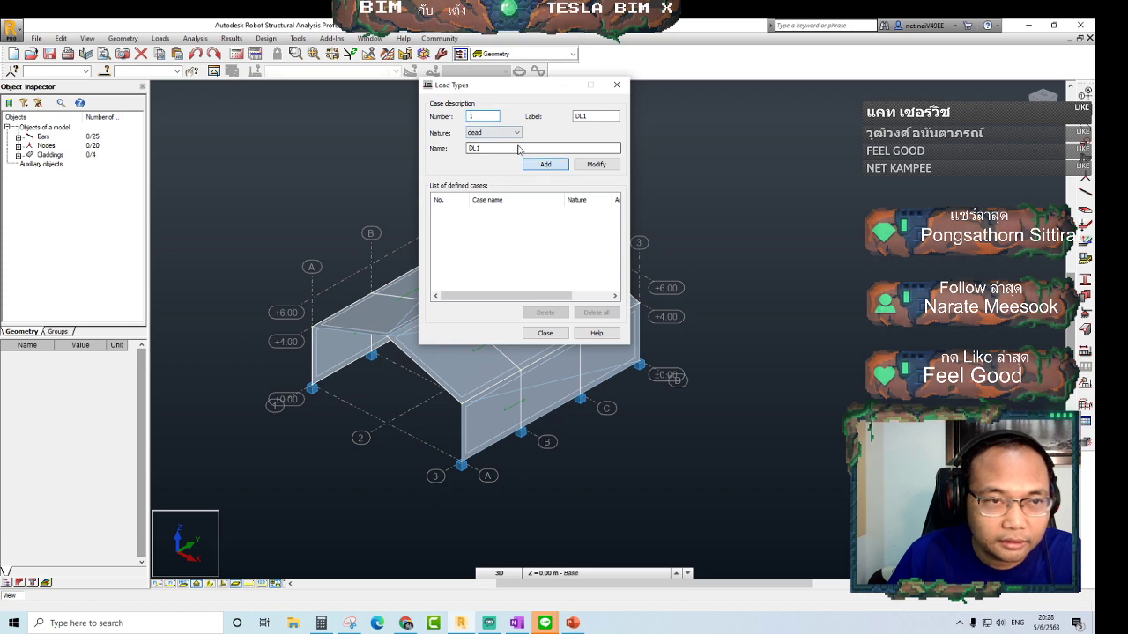
{"action": "left_click", "coordinate": [545, 163]}
{"action": "left_click", "coordinate": [545, 333]}
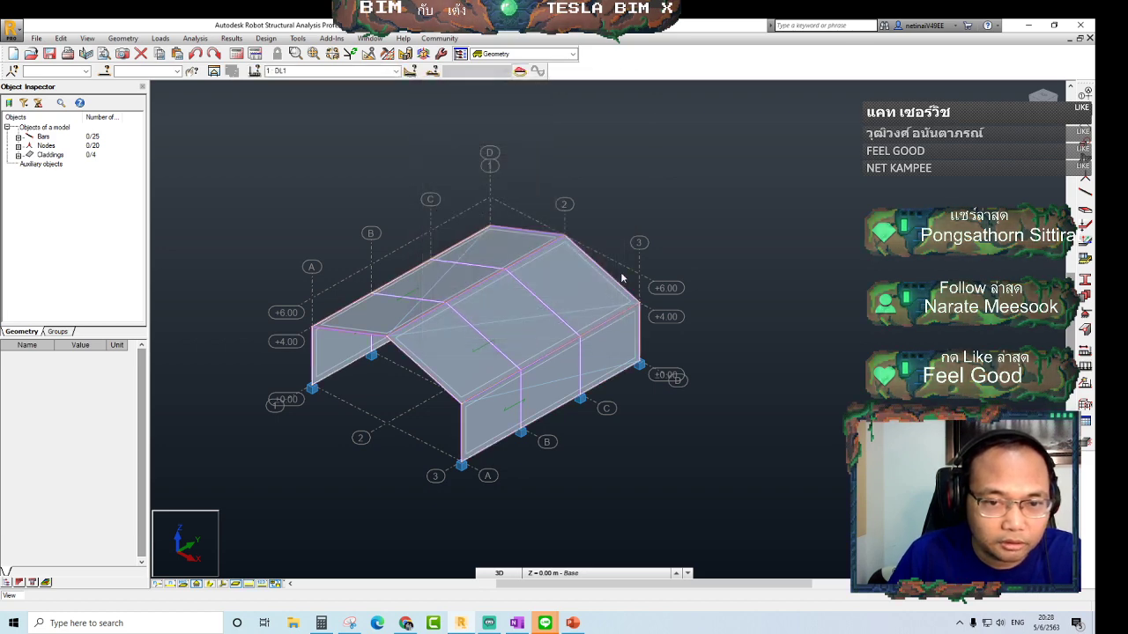
{"action": "left_click", "coordinate": [160, 42]}
{"action": "mouse_move", "coordinate": [193, 204]}
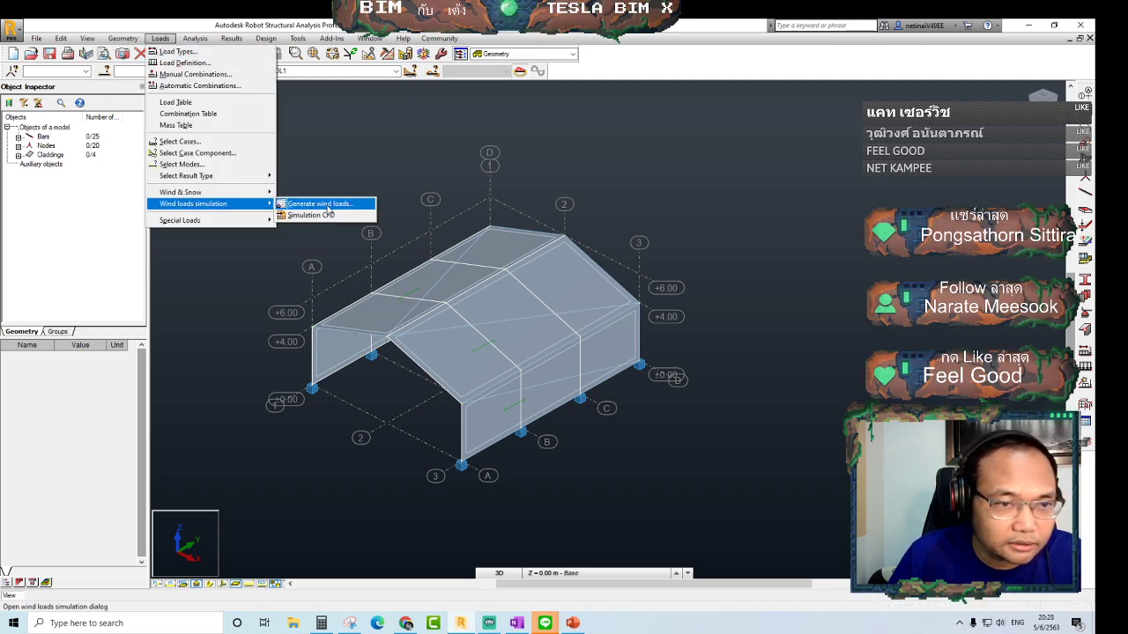
Review the wind simulation settings (X+, 20 m/s, elements 1to29), then open a new Chrome tab
{"action": "left_click", "coordinate": [328, 209]}
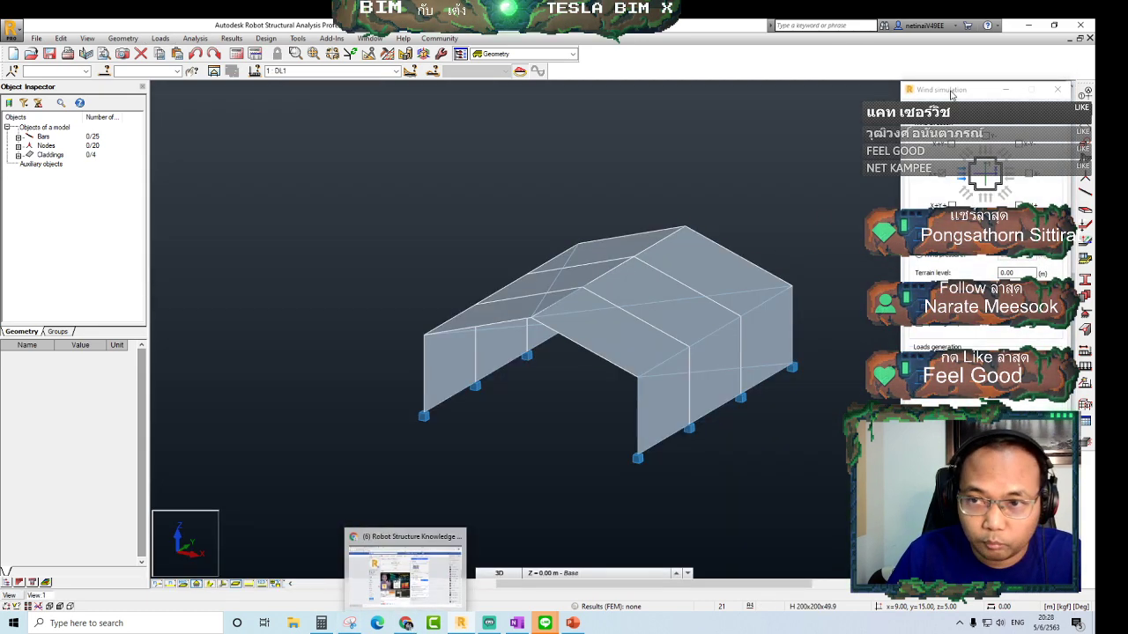
{"action": "left_click", "coordinate": [407, 569]}
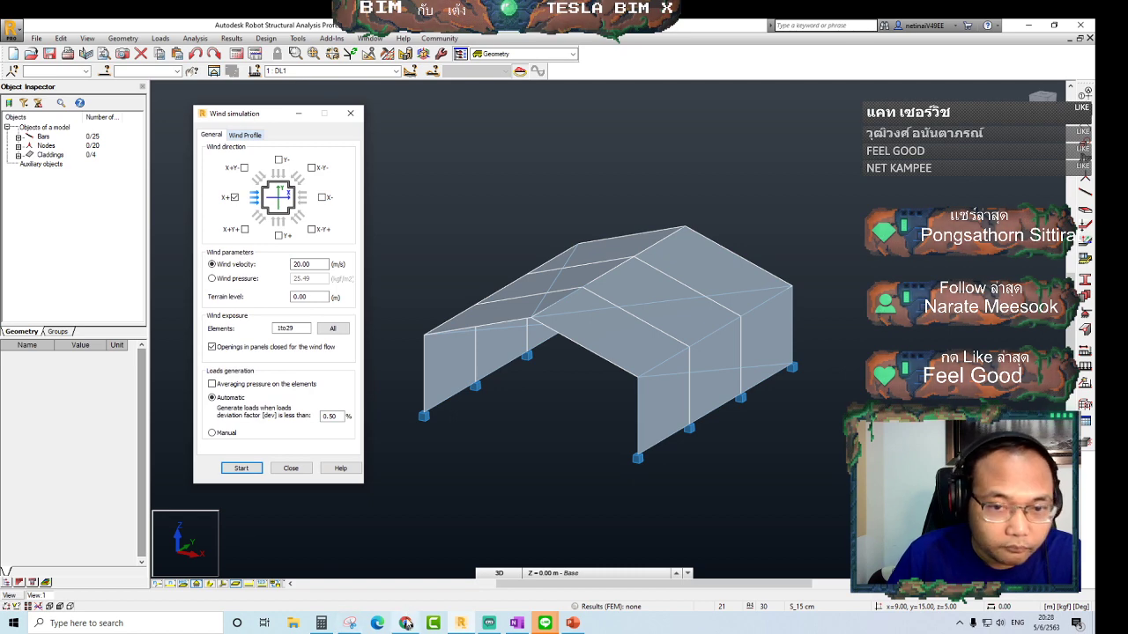
{"action": "left_click", "coordinate": [420, 581]}
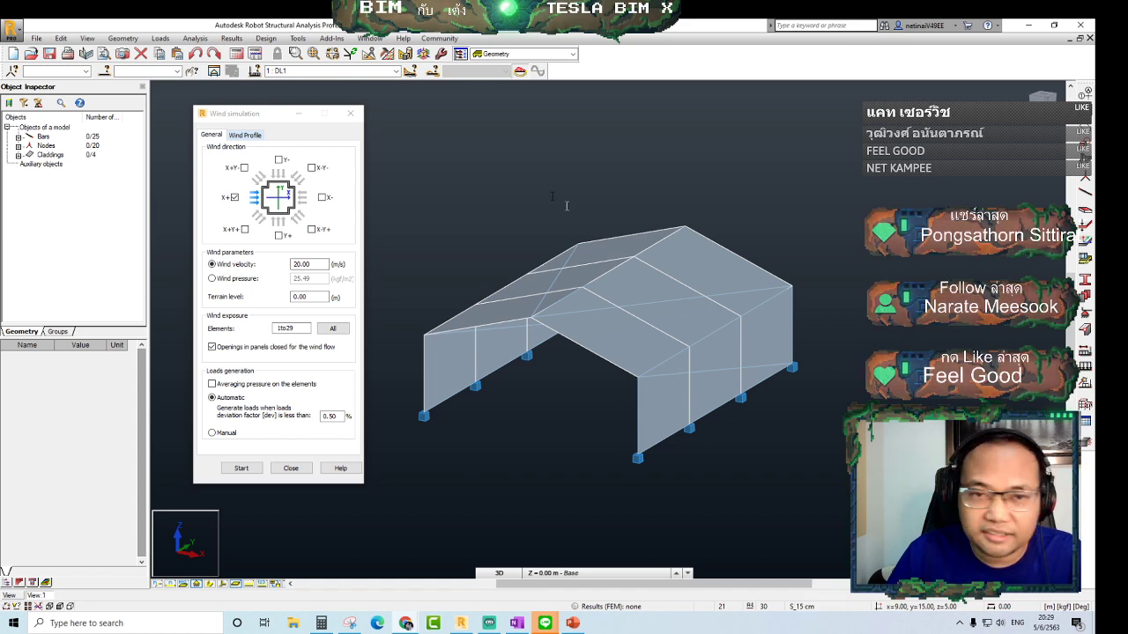
{"action": "double_click", "coordinate": [249, 156]}
{"action": "left_click", "coordinate": [249, 46]}
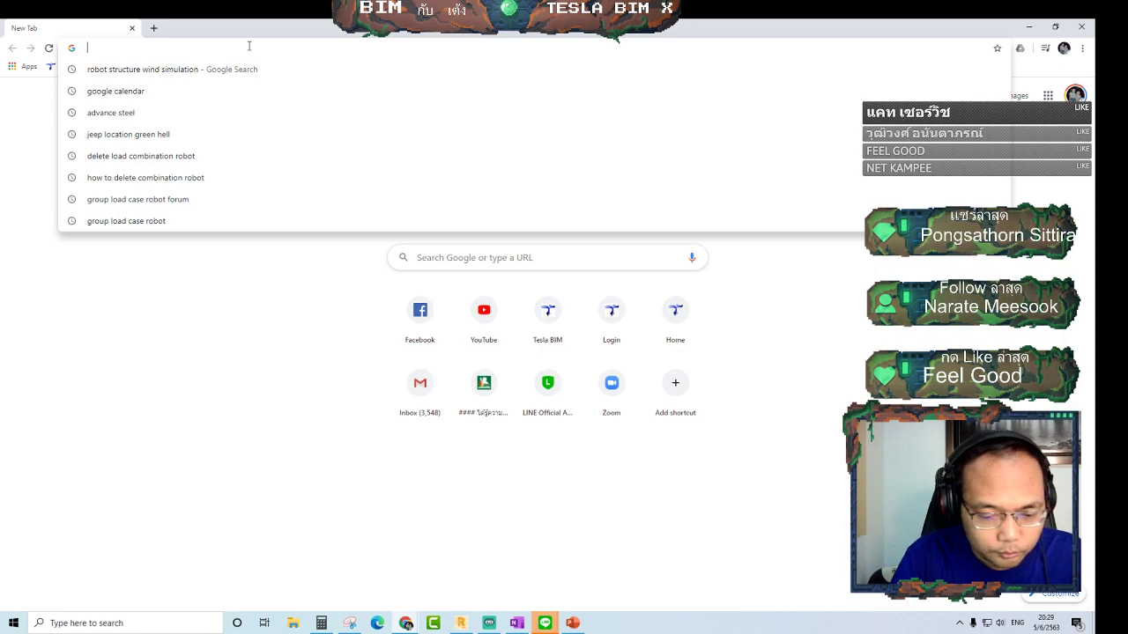
Search 'robot structure wind simulation' and open Autodesk's article on how wind load simulation works
{"action": "type", "text": "robot"}
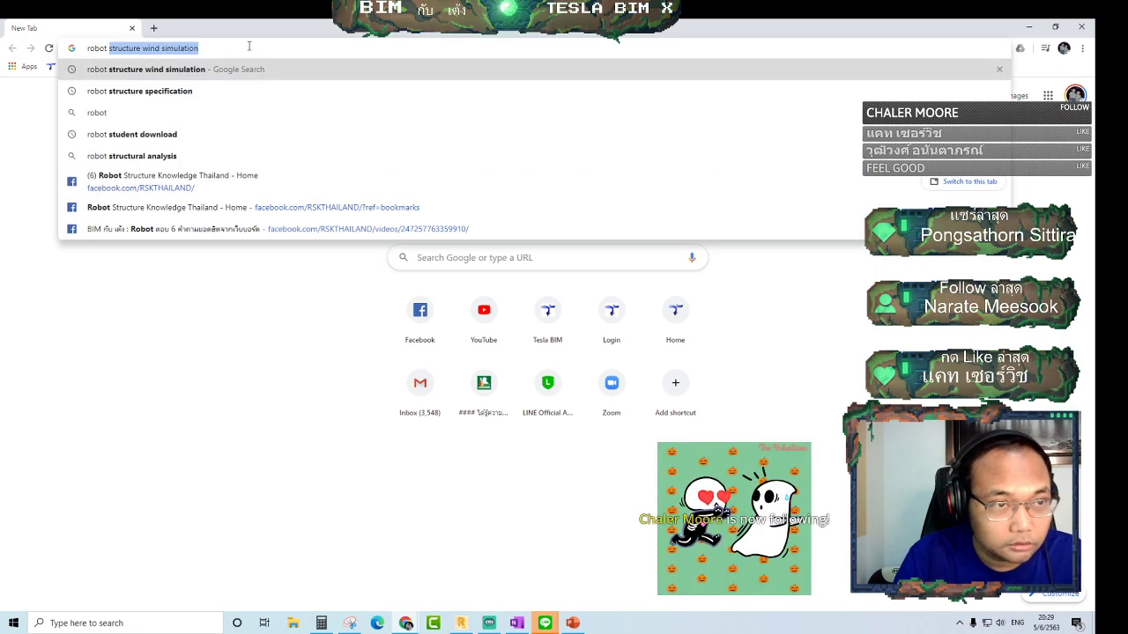
{"action": "key", "text": "Return"}
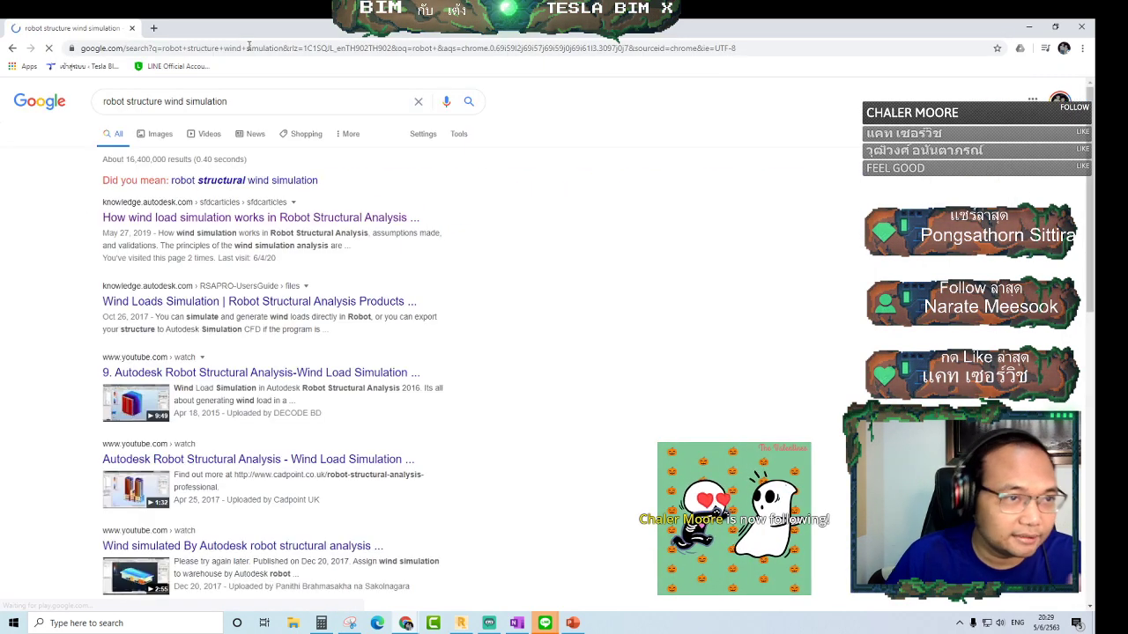
{"action": "left_click", "coordinate": [370, 218]}
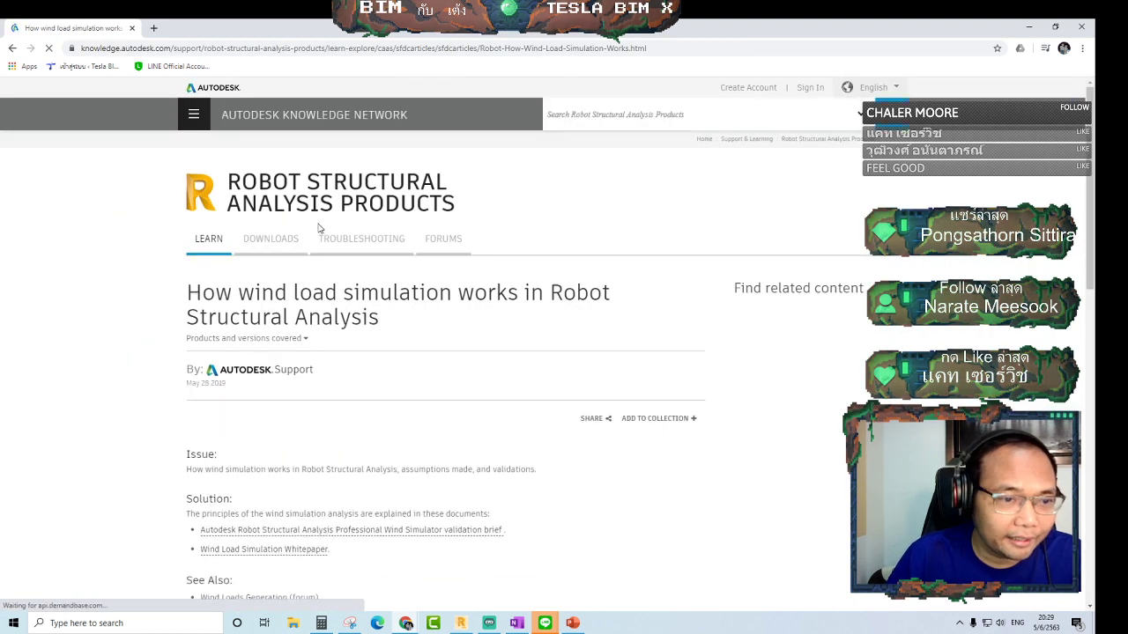
{"action": "scroll", "coordinate": [315, 264], "scroll_direction": "down", "scroll_amount": 1}
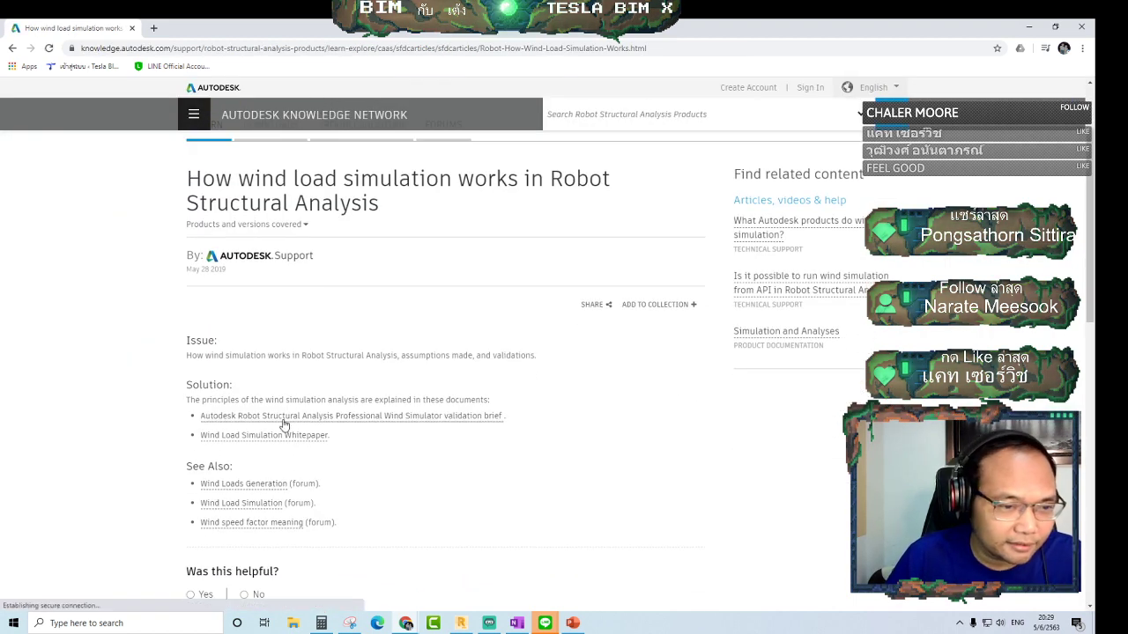
Open the Wind Simulator validation brief PDF and read down to its wind tunnel test page
{"action": "left_click", "coordinate": [291, 416]}
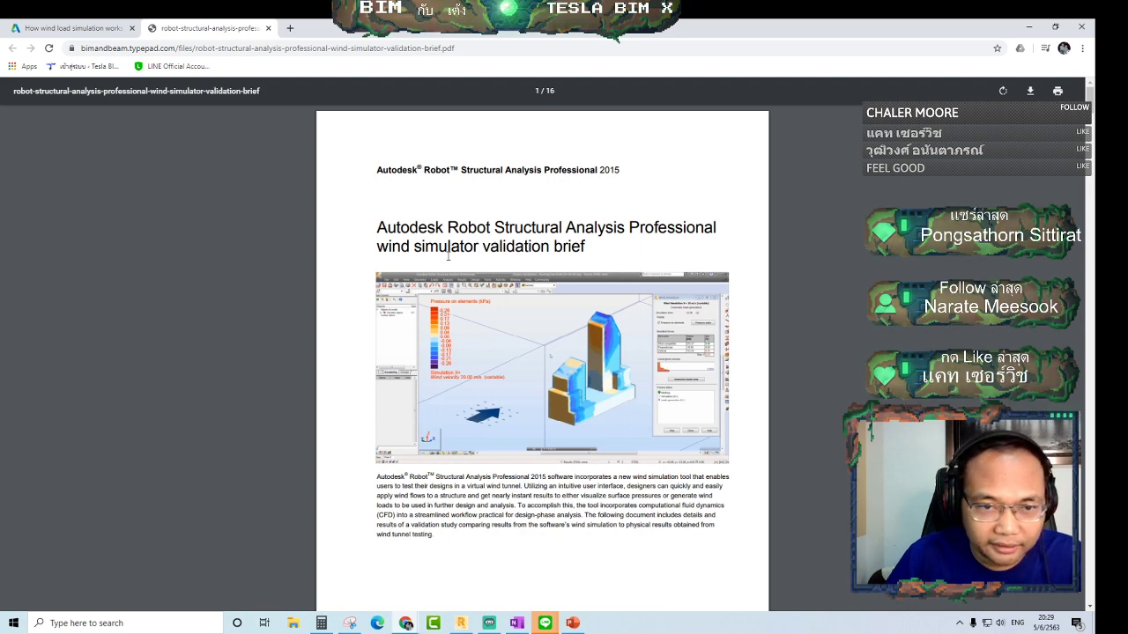
{"action": "scroll", "coordinate": [581, 254], "scroll_direction": "down", "scroll_amount": 1}
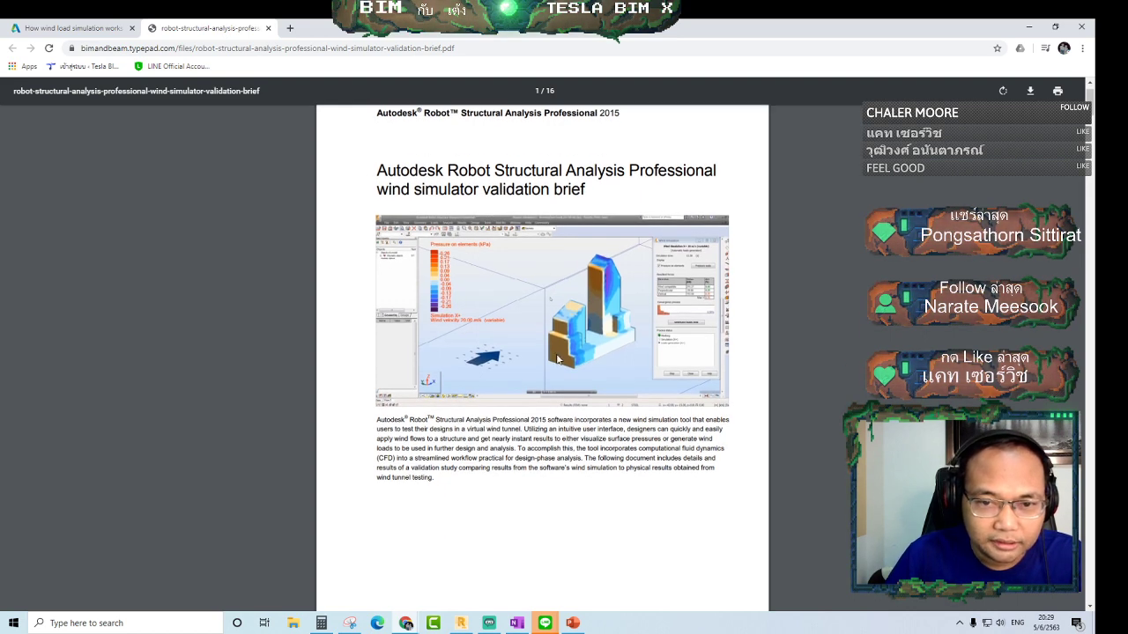
{"action": "scroll", "coordinate": [606, 301], "scroll_direction": "down", "scroll_amount": 3}
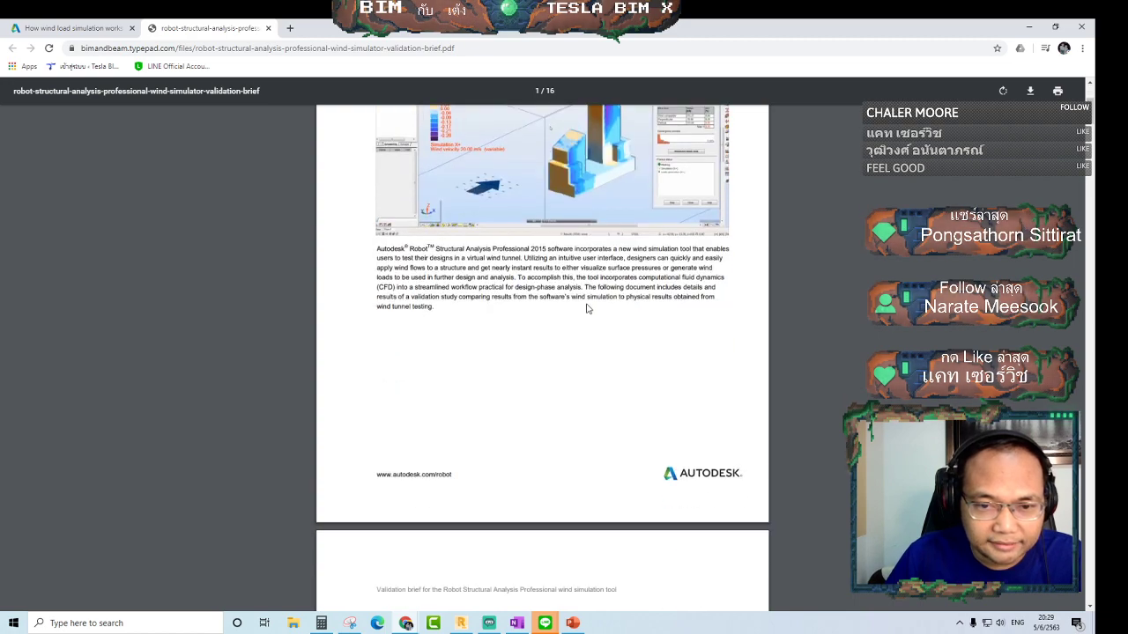
{"action": "scroll", "coordinate": [585, 304], "scroll_direction": "down", "scroll_amount": 3}
{"action": "scroll", "coordinate": [584, 304], "scroll_direction": "down", "scroll_amount": 3}
{"action": "scroll", "coordinate": [582, 300], "scroll_direction": "down", "scroll_amount": 3}
{"action": "scroll", "coordinate": [582, 301], "scroll_direction": "down", "scroll_amount": 2}
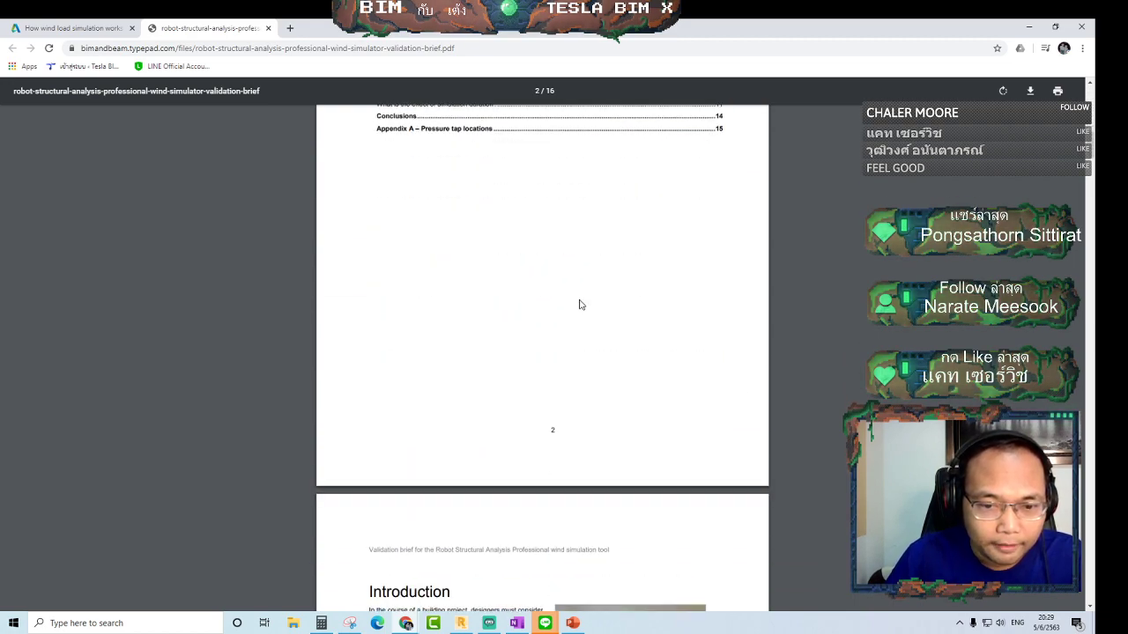
{"action": "scroll", "coordinate": [582, 304], "scroll_direction": "up", "scroll_amount": 3}
{"action": "scroll", "coordinate": [579, 302], "scroll_direction": "up", "scroll_amount": 3}
{"action": "scroll", "coordinate": [604, 235], "scroll_direction": "up", "scroll_amount": 3}
{"action": "scroll", "coordinate": [605, 251], "scroll_direction": "up", "scroll_amount": 3}
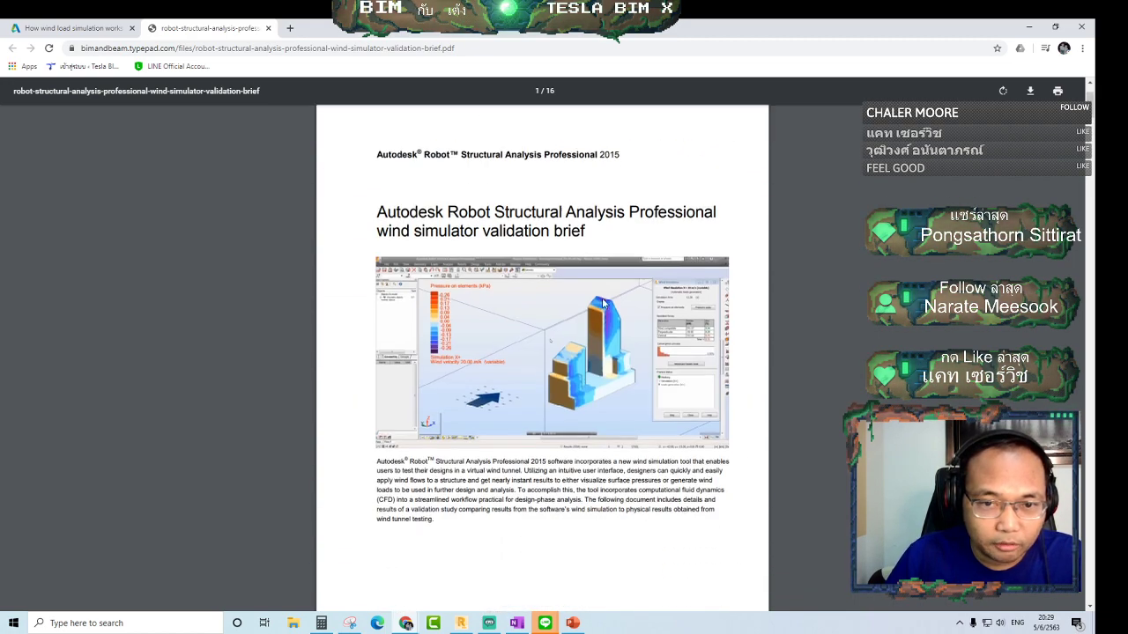
{"action": "scroll", "coordinate": [574, 320], "scroll_direction": "down", "scroll_amount": 10}
{"action": "scroll", "coordinate": [564, 364], "scroll_direction": "down", "scroll_amount": 5}
{"action": "scroll", "coordinate": [549, 401], "scroll_direction": "down", "scroll_amount": 5}
{"action": "scroll", "coordinate": [550, 401], "scroll_direction": "down", "scroll_amount": 2}
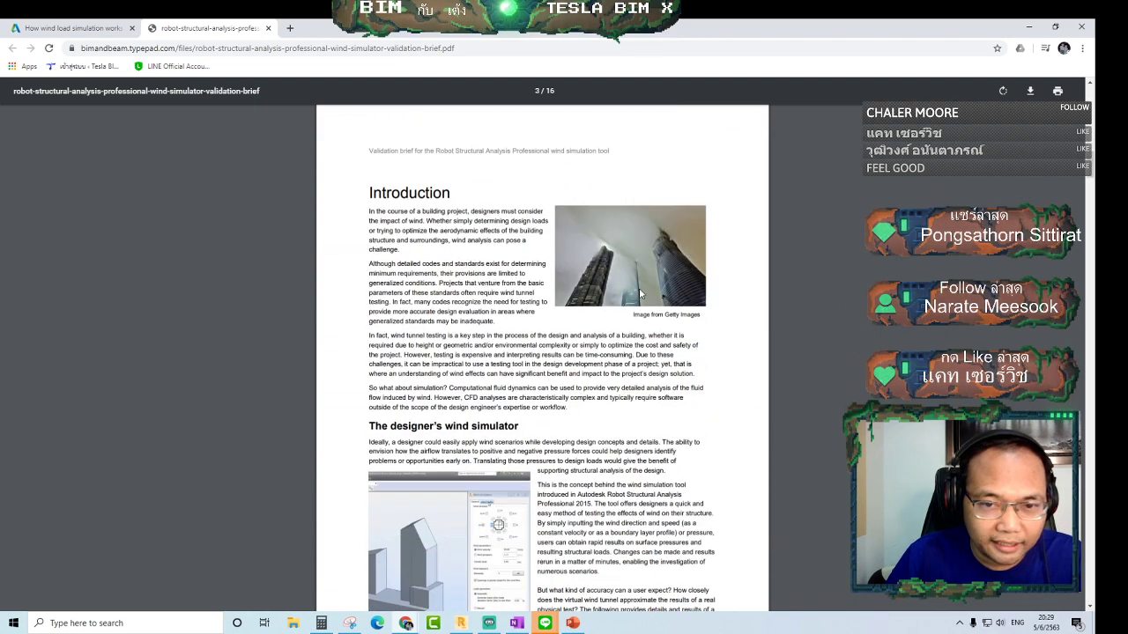
{"action": "scroll", "coordinate": [546, 399], "scroll_direction": "down", "scroll_amount": 2}
{"action": "scroll", "coordinate": [528, 397], "scroll_direction": "down", "scroll_amount": 3}
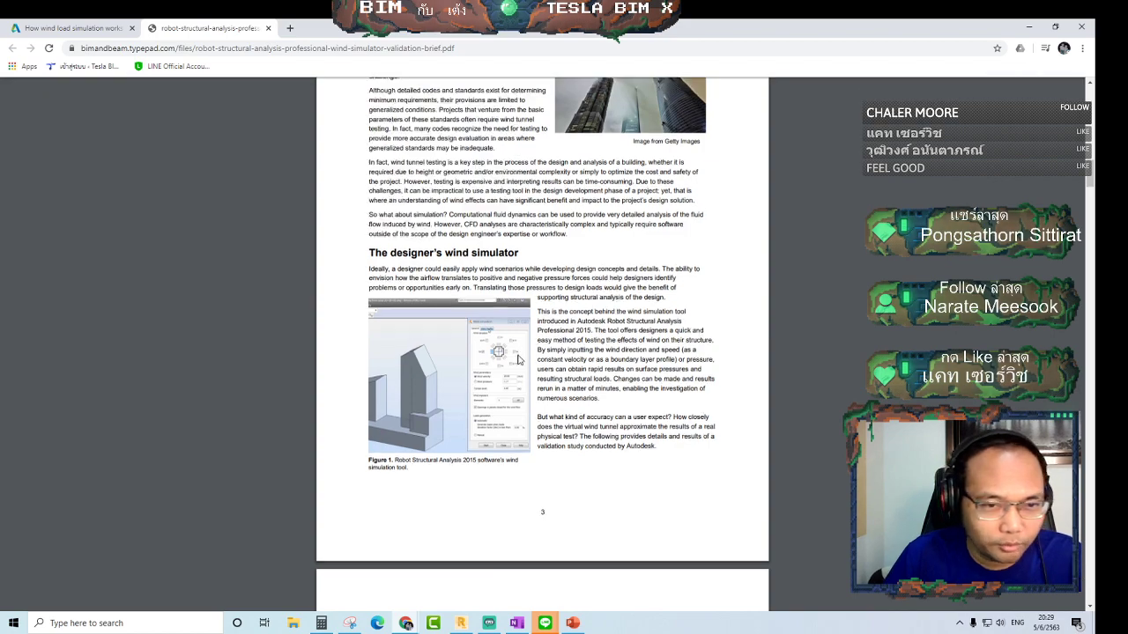
{"action": "scroll", "coordinate": [502, 370], "scroll_direction": "down", "scroll_amount": 5}
{"action": "scroll", "coordinate": [551, 342], "scroll_direction": "down", "scroll_amount": 3}
{"action": "scroll", "coordinate": [491, 330], "scroll_direction": "up", "scroll_amount": 1}
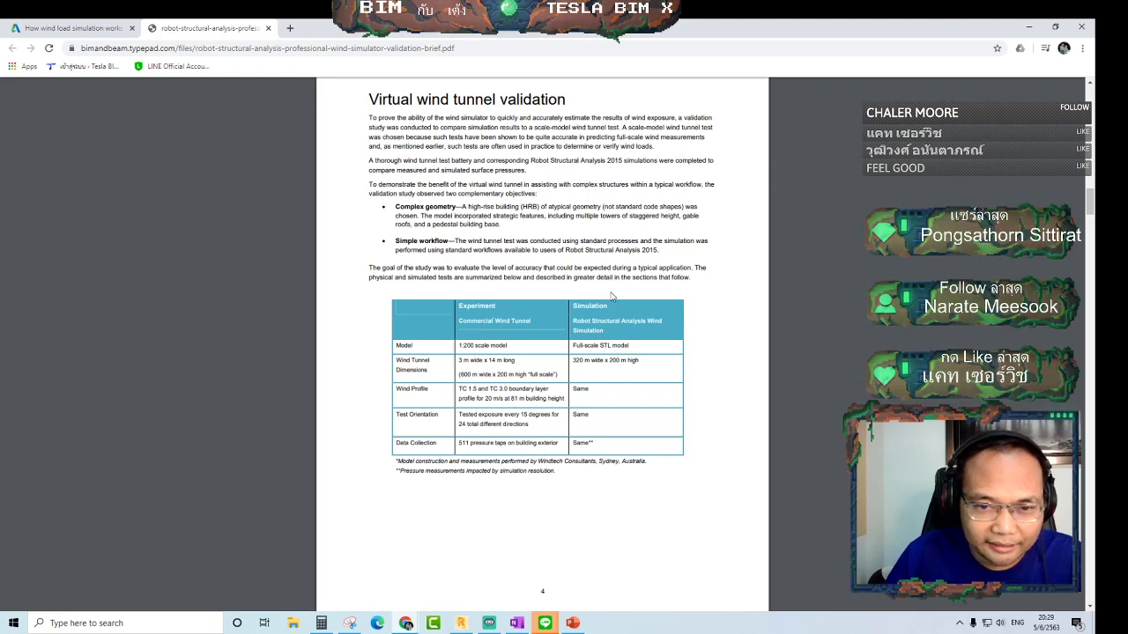
{"action": "scroll", "coordinate": [604, 350], "scroll_direction": "down", "scroll_amount": 5}
{"action": "scroll", "coordinate": [603, 353], "scroll_direction": "down", "scroll_amount": 1}
{"action": "scroll", "coordinate": [603, 355], "scroll_direction": "down", "scroll_amount": 3}
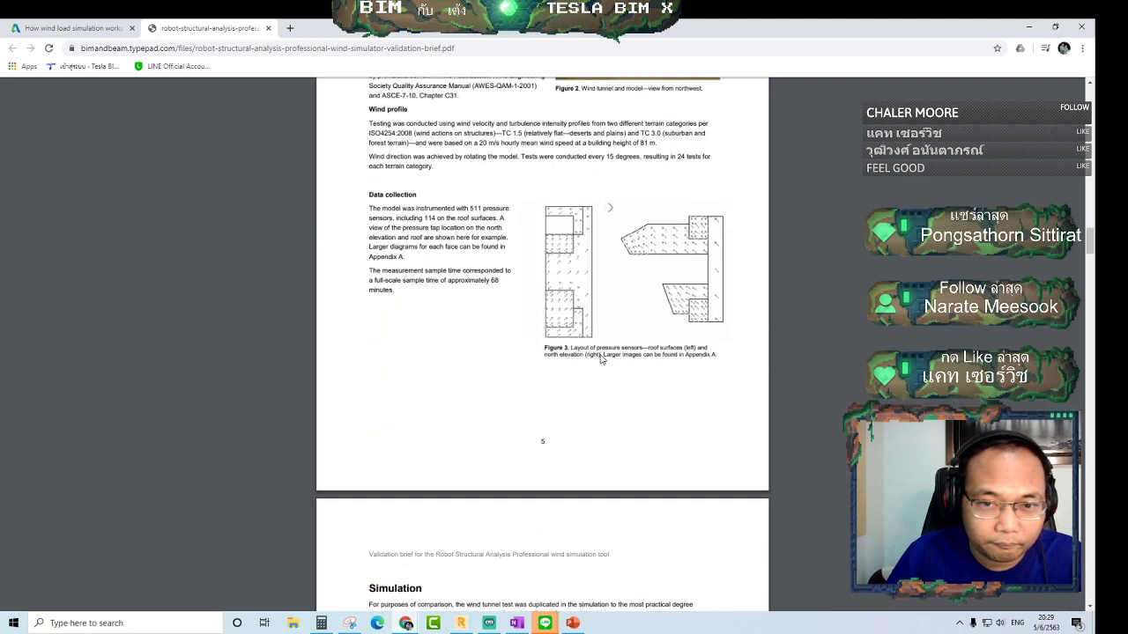
{"action": "scroll", "coordinate": [601, 359], "scroll_direction": "up", "scroll_amount": 3}
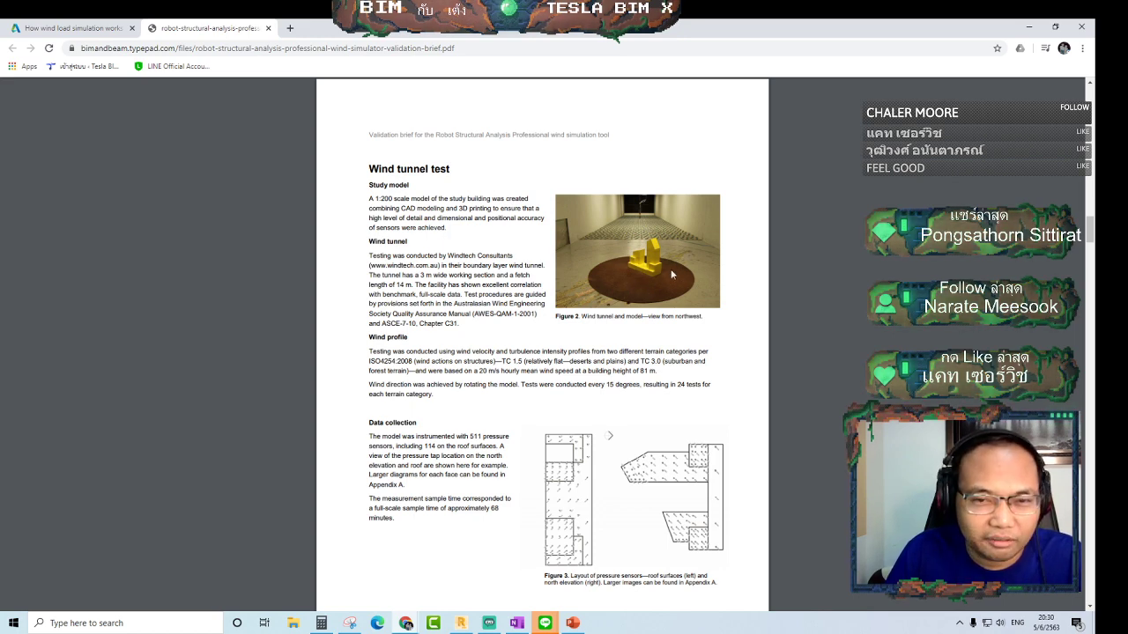
Read through the pressure comparison charts on pages 9–13 down to the Conclusions section
{"action": "scroll", "coordinate": [663, 239], "scroll_direction": "down", "scroll_amount": 1}
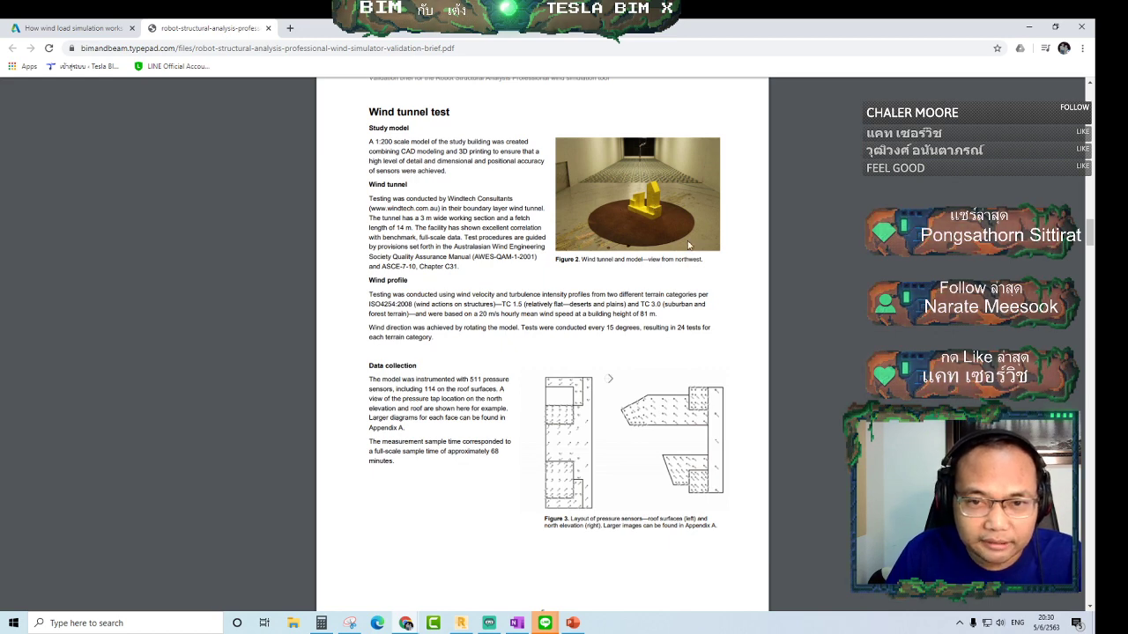
{"action": "scroll", "coordinate": [678, 258], "scroll_direction": "down", "scroll_amount": 1}
{"action": "scroll", "coordinate": [678, 258], "scroll_direction": "down", "scroll_amount": 1}
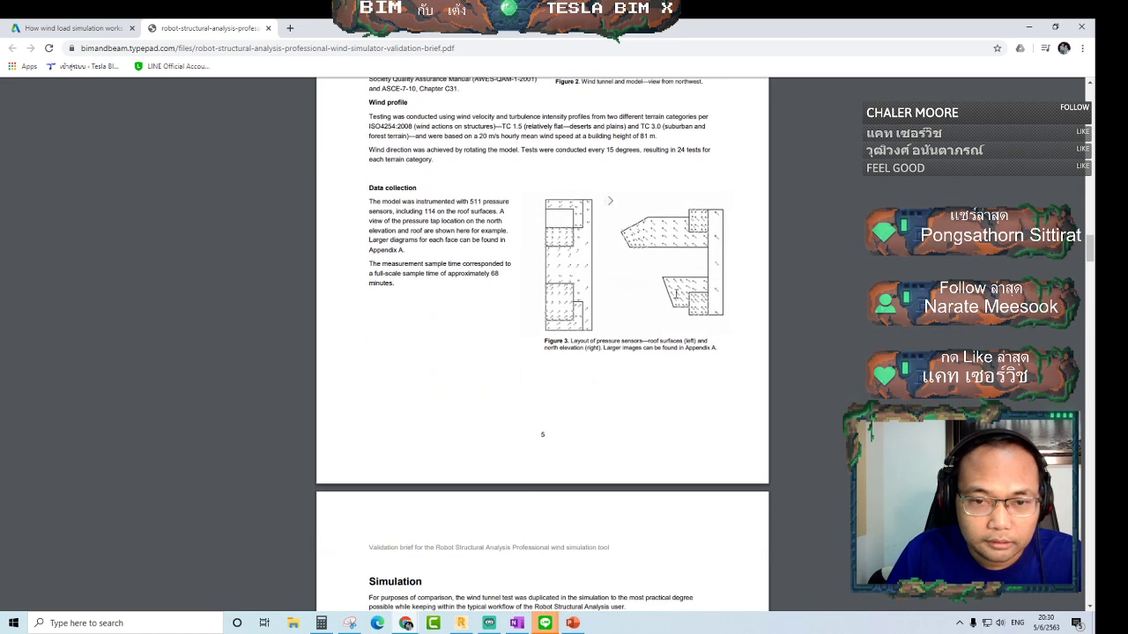
{"action": "scroll", "coordinate": [675, 296], "scroll_direction": "down", "scroll_amount": 5}
{"action": "scroll", "coordinate": [542, 328], "scroll_direction": "down", "scroll_amount": 1}
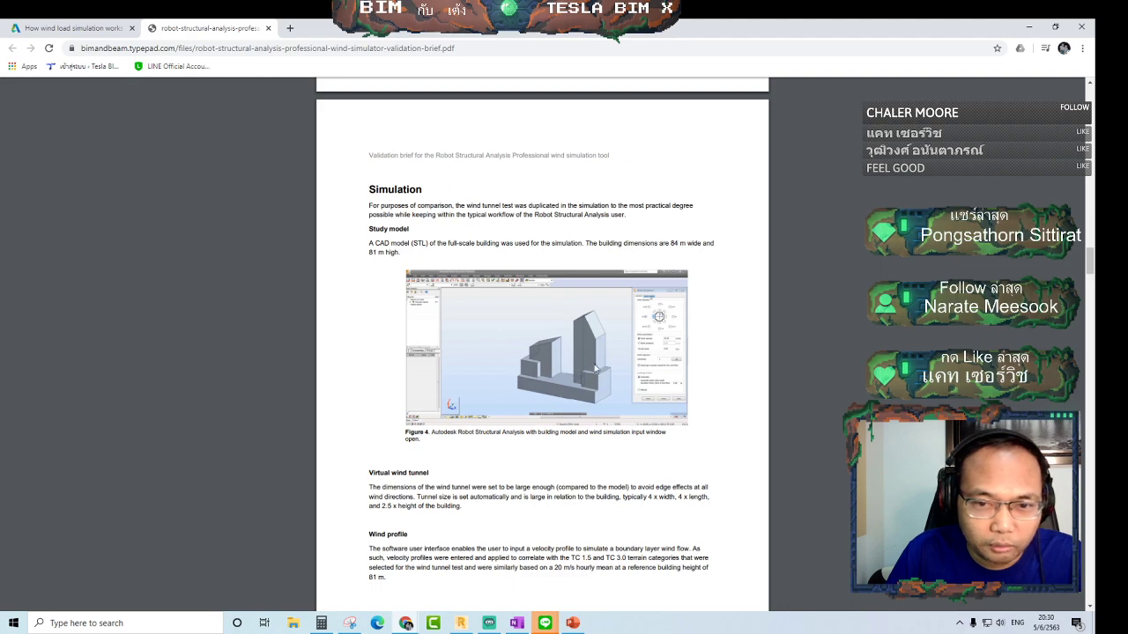
{"action": "scroll", "coordinate": [609, 334], "scroll_direction": "down", "scroll_amount": 5}
{"action": "scroll", "coordinate": [611, 333], "scroll_direction": "down", "scroll_amount": 5}
{"action": "scroll", "coordinate": [612, 333], "scroll_direction": "down", "scroll_amount": 2}
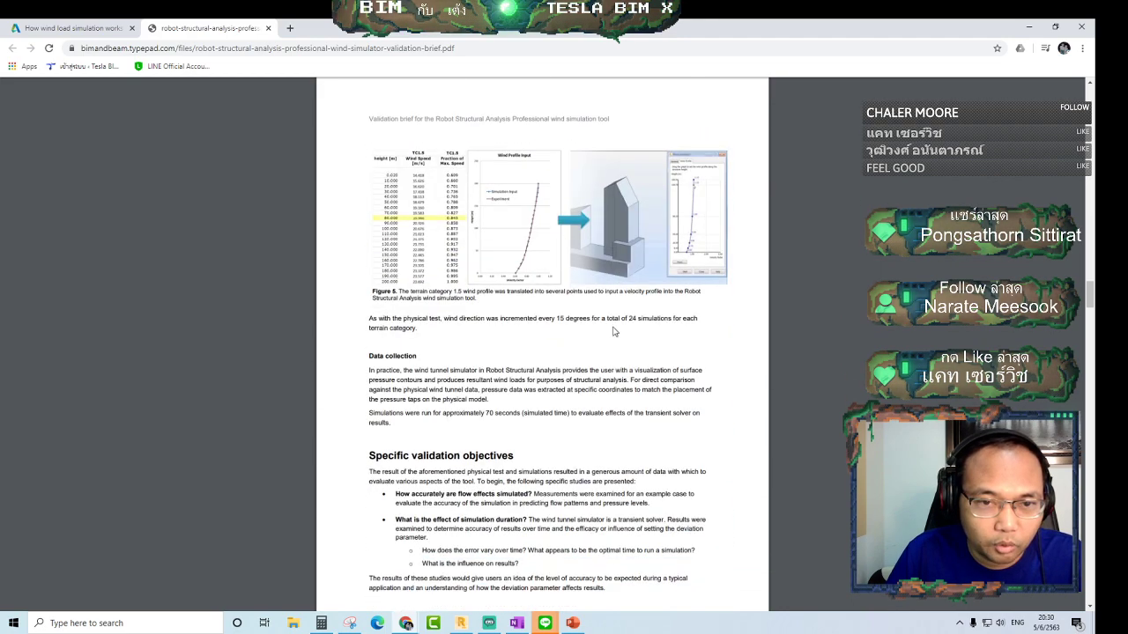
{"action": "scroll", "coordinate": [614, 332], "scroll_direction": "down", "scroll_amount": 5}
{"action": "scroll", "coordinate": [614, 333], "scroll_direction": "down", "scroll_amount": 4}
{"action": "scroll", "coordinate": [614, 332], "scroll_direction": "down", "scroll_amount": 1}
{"action": "scroll", "coordinate": [614, 333], "scroll_direction": "up", "scroll_amount": 1}
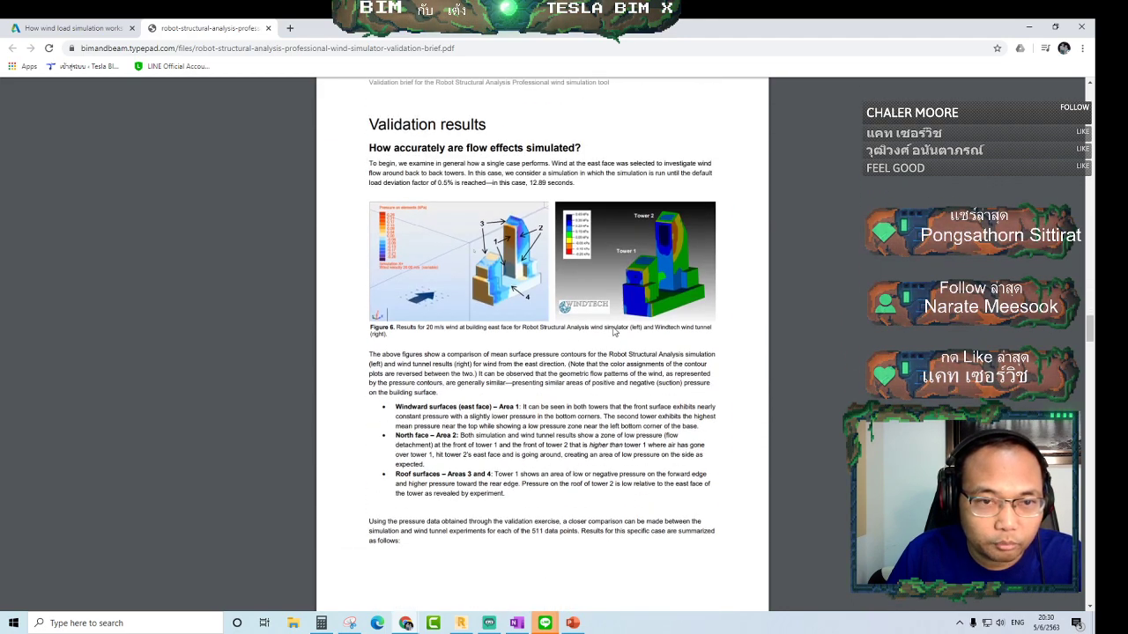
{"action": "scroll", "coordinate": [476, 201], "scroll_direction": "down", "scroll_amount": 2}
{"action": "scroll", "coordinate": [541, 221], "scroll_direction": "down", "scroll_amount": 5}
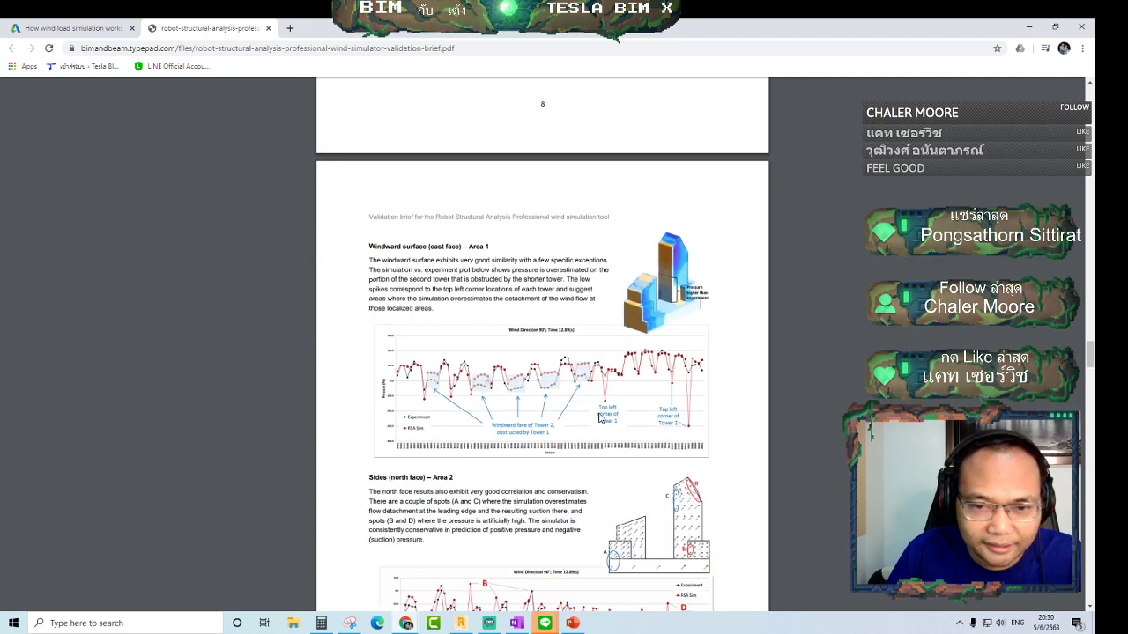
{"action": "scroll", "coordinate": [489, 432], "scroll_direction": "up", "scroll_amount": 5, "text": "ctrl"}
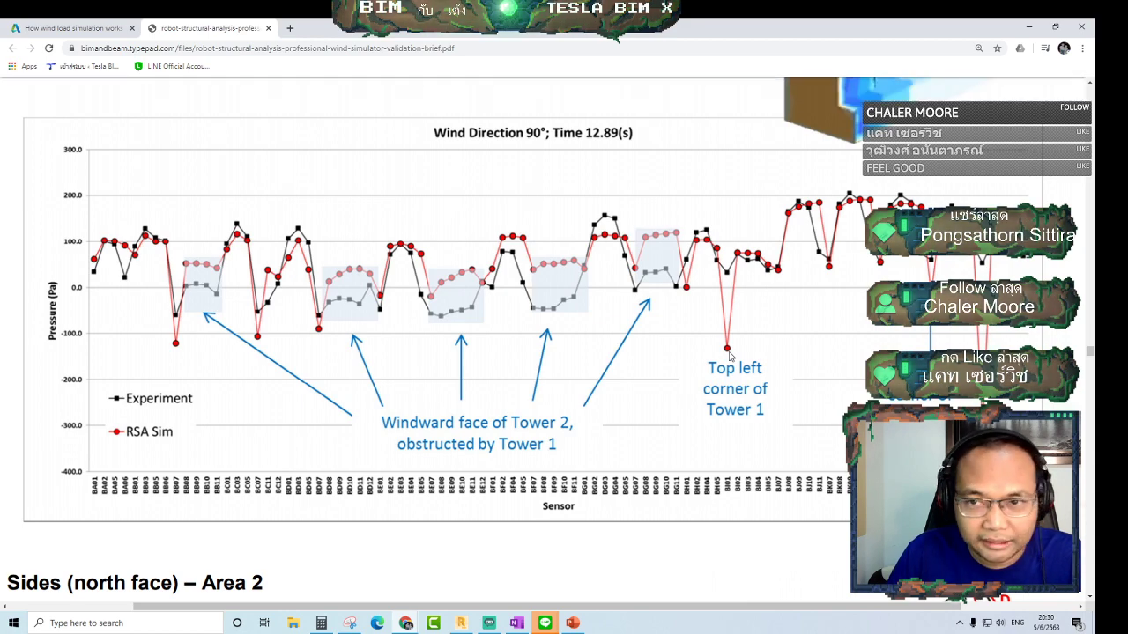
{"action": "scroll", "coordinate": [730, 354], "scroll_direction": "up", "scroll_amount": 3}
{"action": "scroll", "coordinate": [730, 356], "scroll_direction": "down", "scroll_amount": 1, "text": "ctrl"}
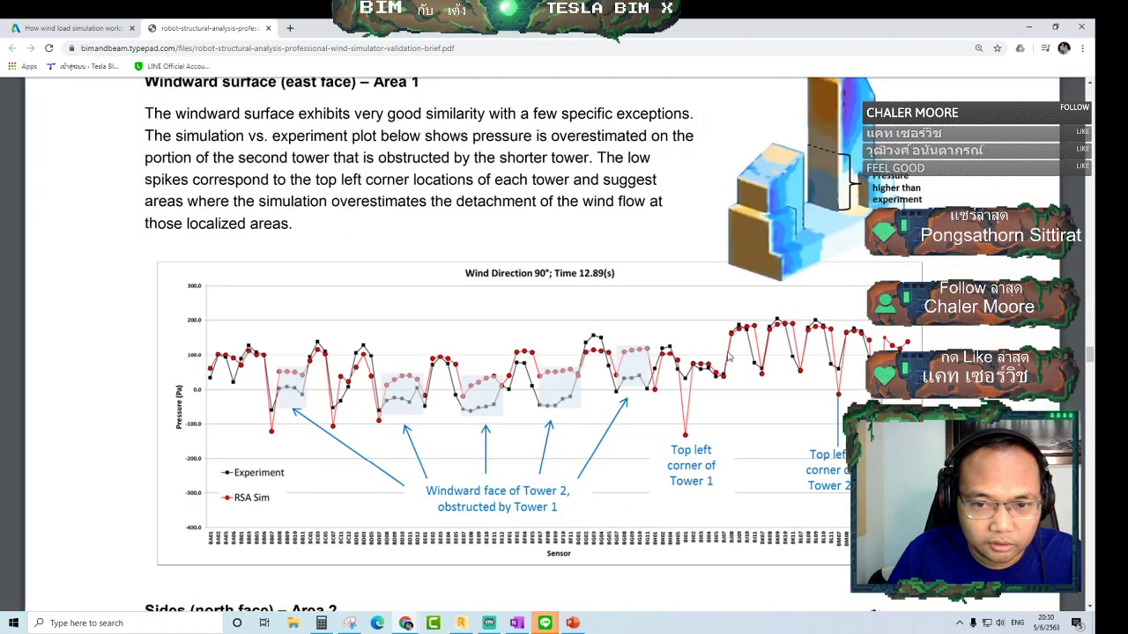
{"action": "scroll", "coordinate": [729, 356], "scroll_direction": "down", "scroll_amount": 1, "text": "ctrl"}
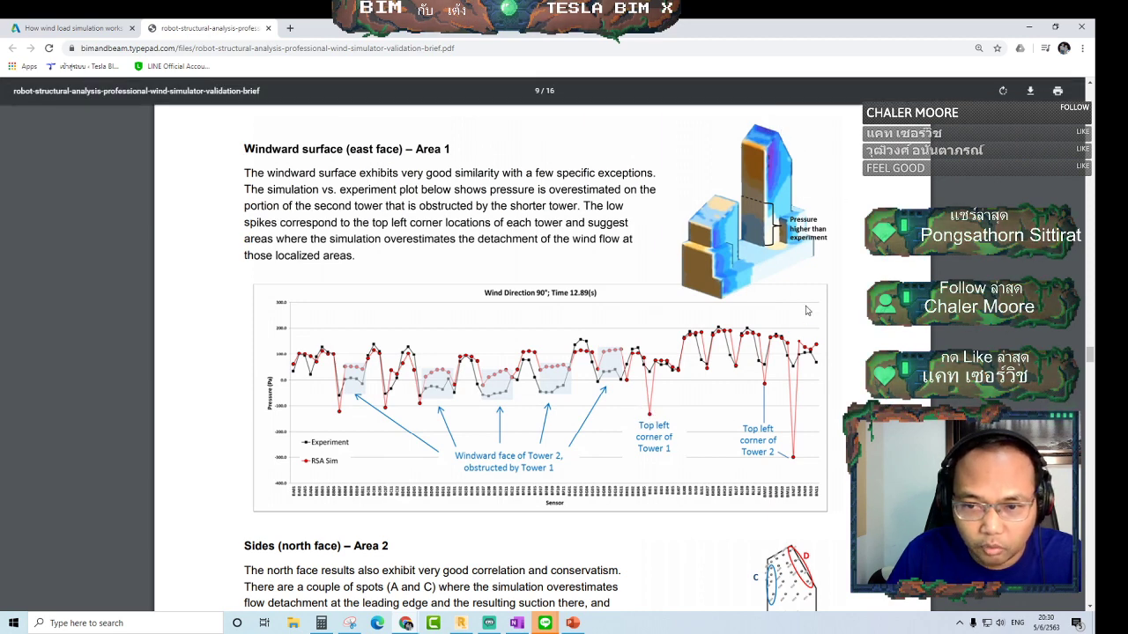
{"action": "scroll", "coordinate": [768, 454], "scroll_direction": "down", "scroll_amount": 1}
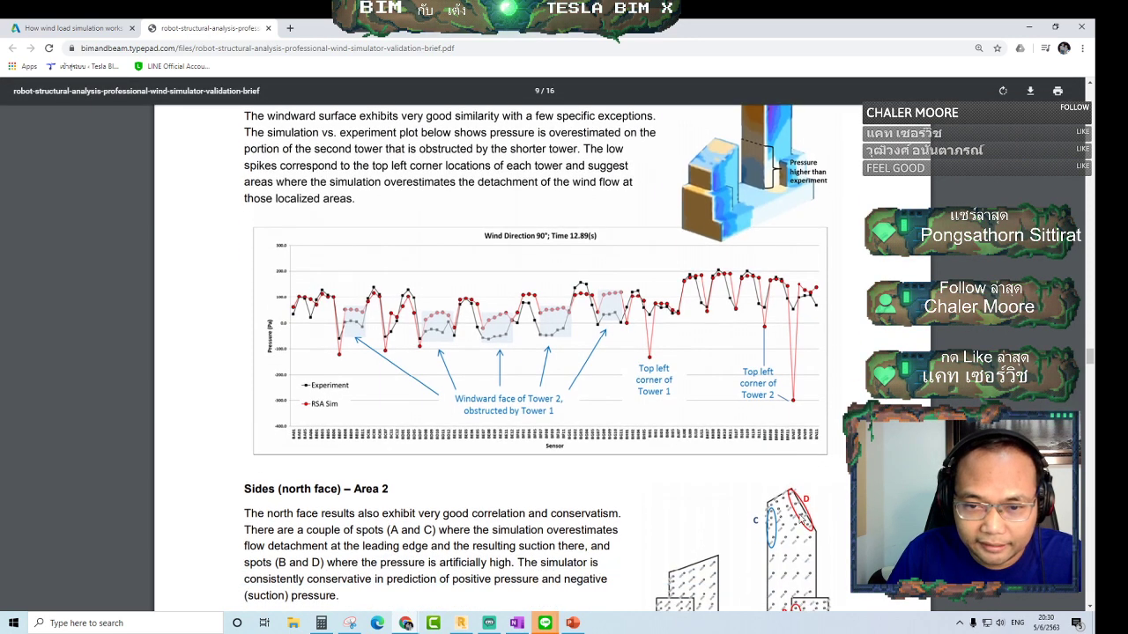
{"action": "scroll", "coordinate": [664, 457], "scroll_direction": "down", "scroll_amount": 4}
{"action": "scroll", "coordinate": [670, 451], "scroll_direction": "down", "scroll_amount": 1}
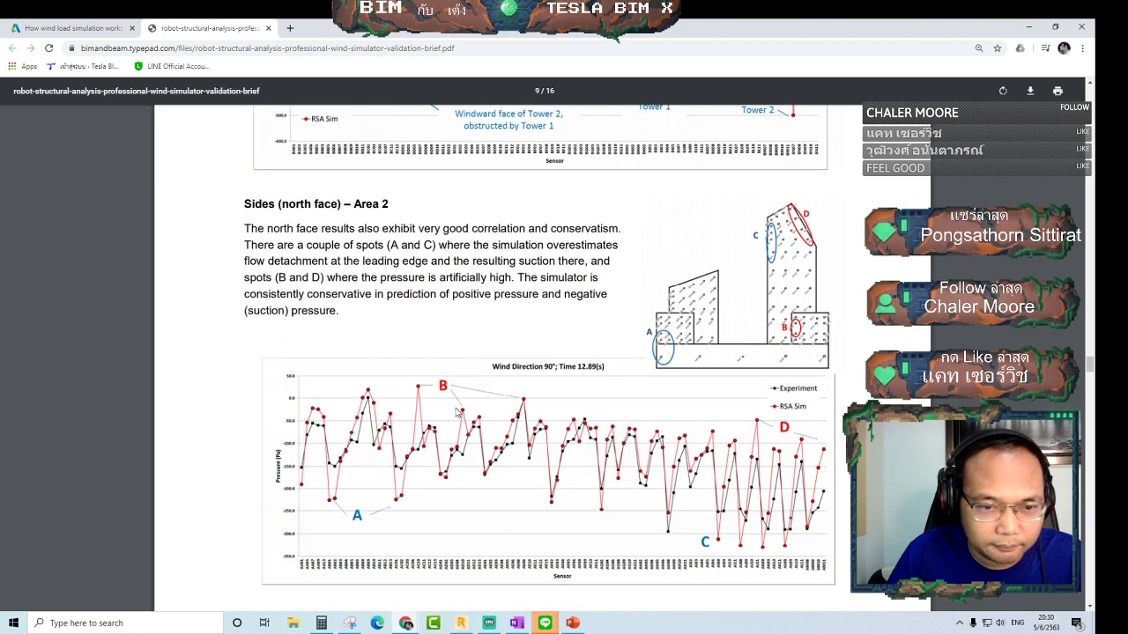
{"action": "scroll", "coordinate": [430, 409], "scroll_direction": "down", "scroll_amount": 1}
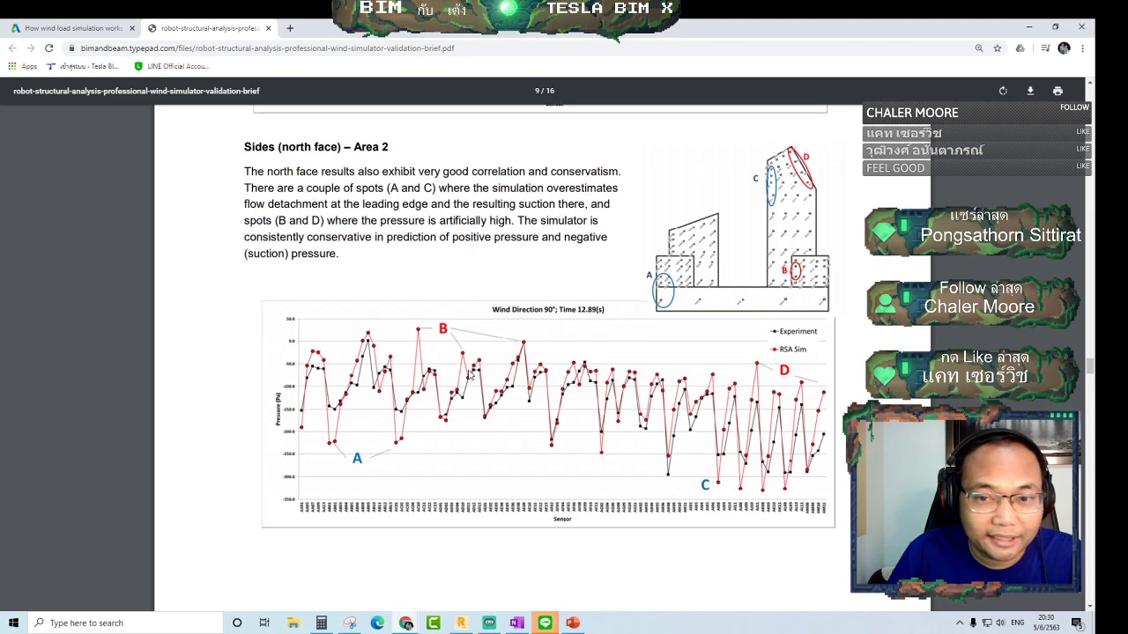
{"action": "scroll", "coordinate": [536, 380], "scroll_direction": "down", "scroll_amount": 1}
{"action": "scroll", "coordinate": [542, 381], "scroll_direction": "down", "scroll_amount": 5}
{"action": "scroll", "coordinate": [551, 381], "scroll_direction": "down", "scroll_amount": 5}
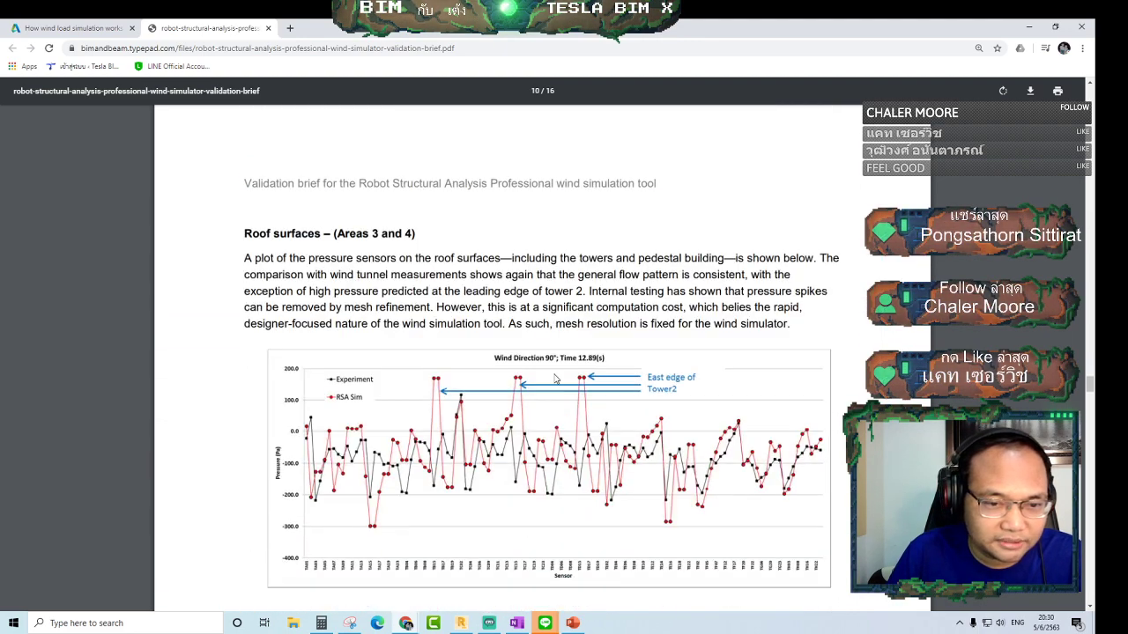
{"action": "scroll", "coordinate": [555, 379], "scroll_direction": "down", "scroll_amount": 4}
{"action": "scroll", "coordinate": [555, 379], "scroll_direction": "down", "scroll_amount": 4}
{"action": "scroll", "coordinate": [555, 378], "scroll_direction": "down", "scroll_amount": 6}
{"action": "scroll", "coordinate": [555, 379], "scroll_direction": "down", "scroll_amount": 9}
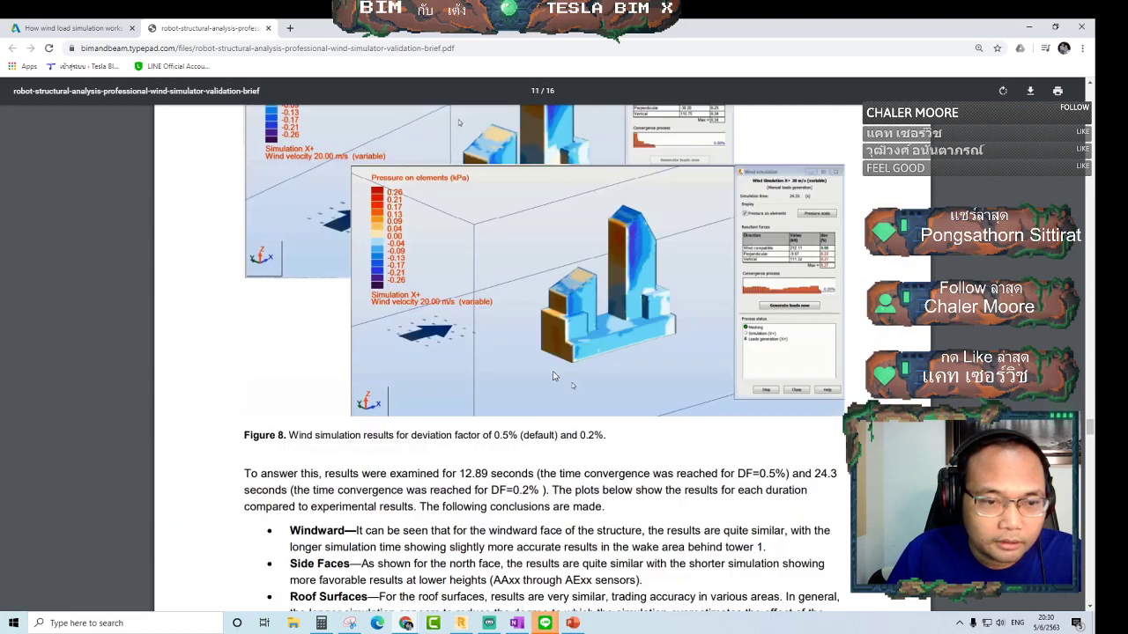
{"action": "scroll", "coordinate": [554, 376], "scroll_direction": "up", "scroll_amount": 4}
{"action": "scroll", "coordinate": [553, 377], "scroll_direction": "down", "scroll_amount": 5}
{"action": "scroll", "coordinate": [553, 376], "scroll_direction": "down", "scroll_amount": 6}
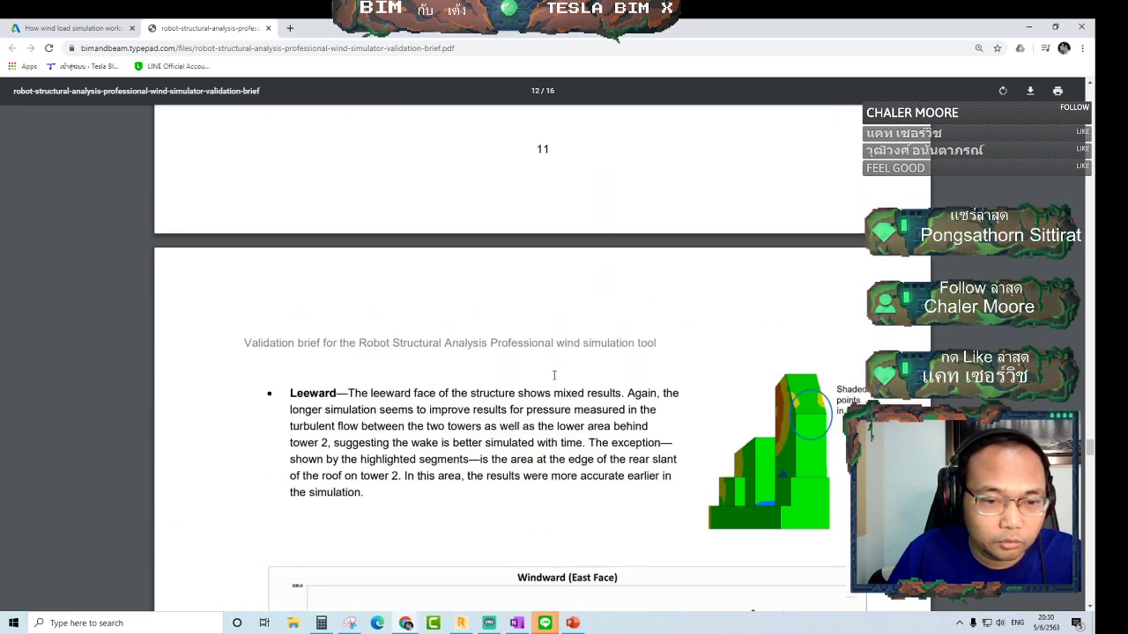
{"action": "scroll", "coordinate": [553, 377], "scroll_direction": "down", "scroll_amount": 4}
{"action": "scroll", "coordinate": [554, 375], "scroll_direction": "down", "scroll_amount": 3}
{"action": "scroll", "coordinate": [555, 376], "scroll_direction": "up", "scroll_amount": 3}
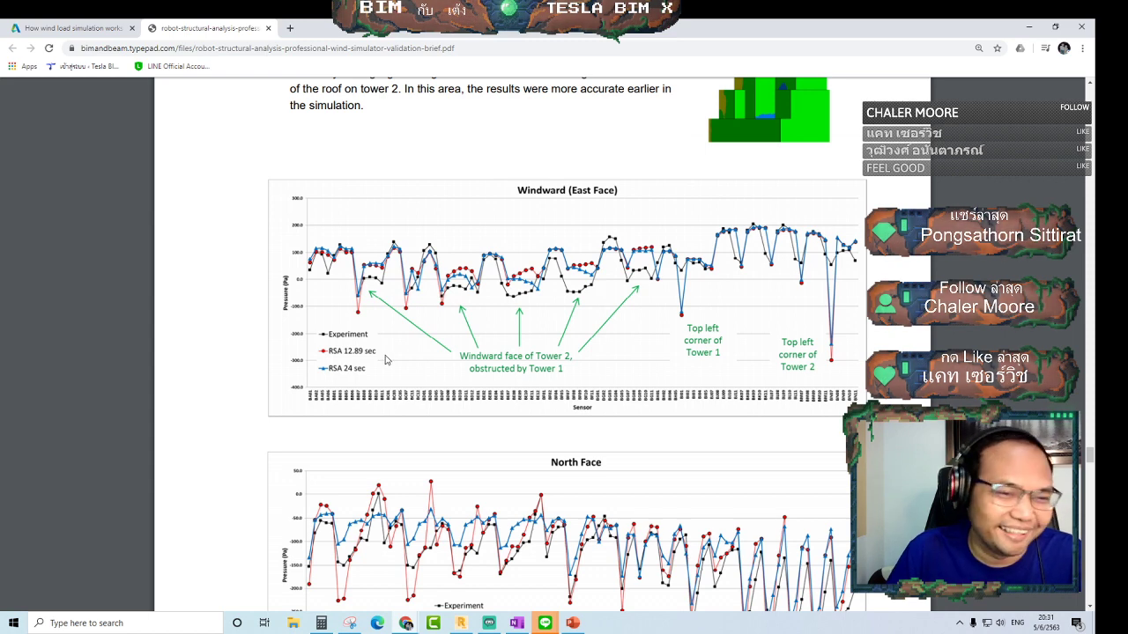
{"action": "scroll", "coordinate": [586, 350], "scroll_direction": "down", "scroll_amount": 1}
{"action": "scroll", "coordinate": [587, 354], "scroll_direction": "down", "scroll_amount": 1}
{"action": "scroll", "coordinate": [587, 356], "scroll_direction": "down", "scroll_amount": 2}
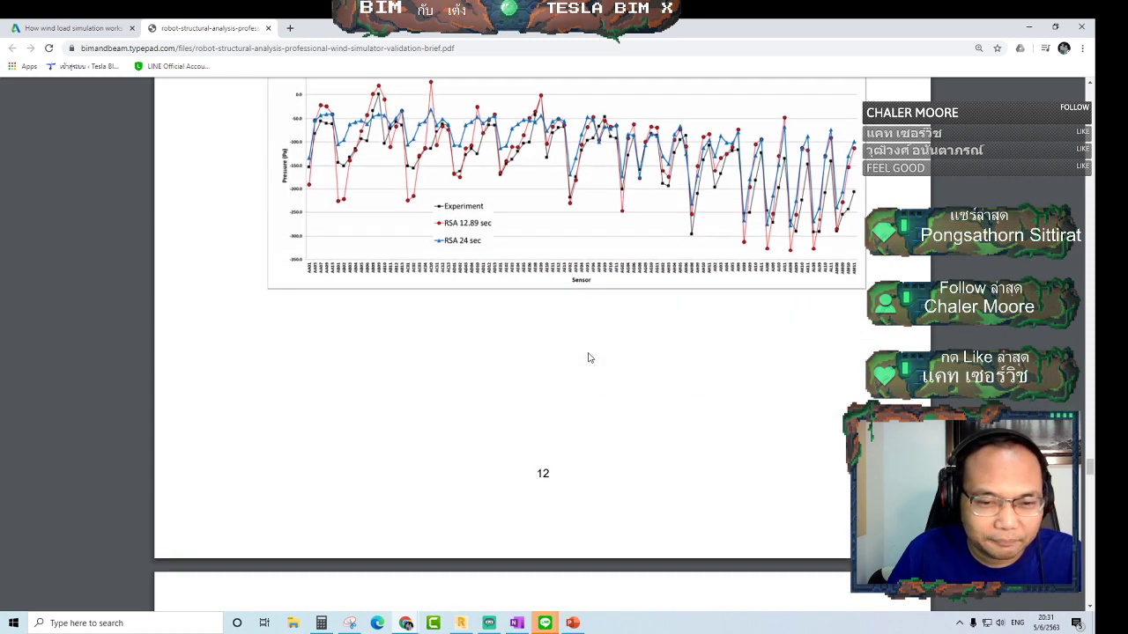
{"action": "scroll", "coordinate": [589, 358], "scroll_direction": "down", "scroll_amount": 3}
{"action": "scroll", "coordinate": [590, 356], "scroll_direction": "down", "scroll_amount": 2}
{"action": "scroll", "coordinate": [529, 388], "scroll_direction": "down", "scroll_amount": 1}
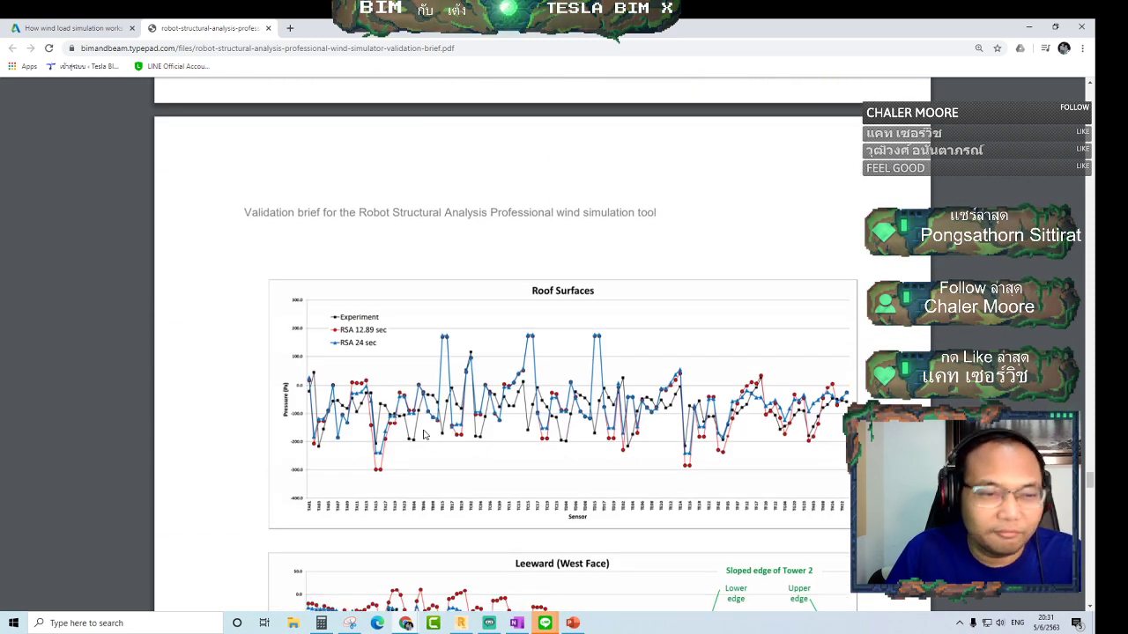
{"action": "scroll", "coordinate": [432, 367], "scroll_direction": "down", "scroll_amount": 1}
{"action": "scroll", "coordinate": [476, 361], "scroll_direction": "down", "scroll_amount": 2}
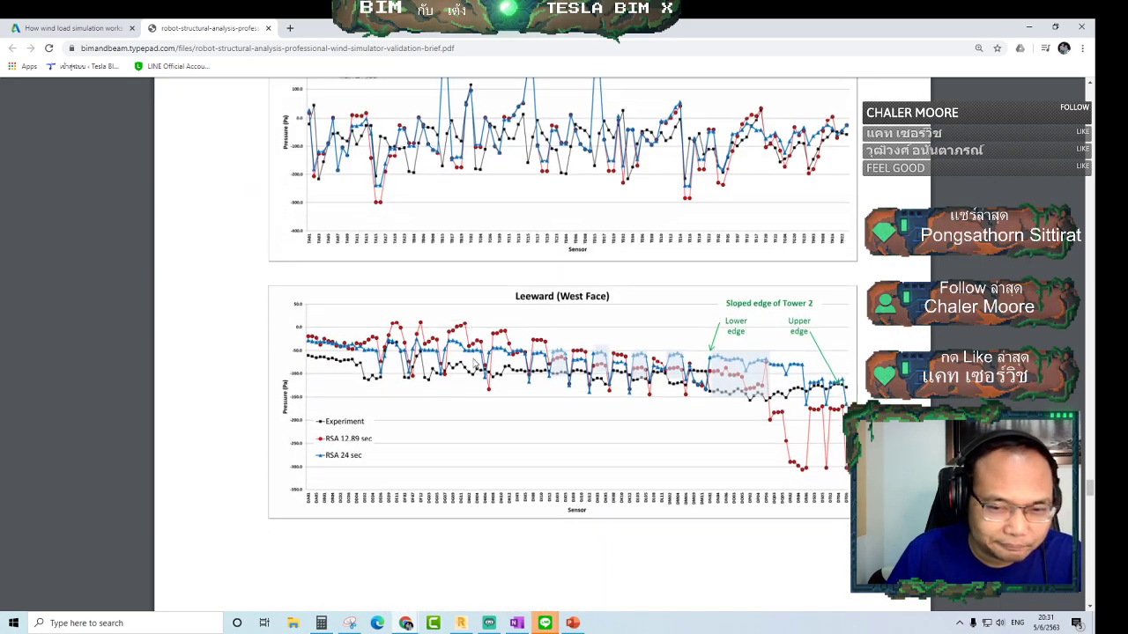
{"action": "scroll", "coordinate": [518, 355], "scroll_direction": "down", "scroll_amount": 1}
{"action": "scroll", "coordinate": [528, 363], "scroll_direction": "down", "scroll_amount": 3}
{"action": "scroll", "coordinate": [536, 370], "scroll_direction": "down", "scroll_amount": 4}
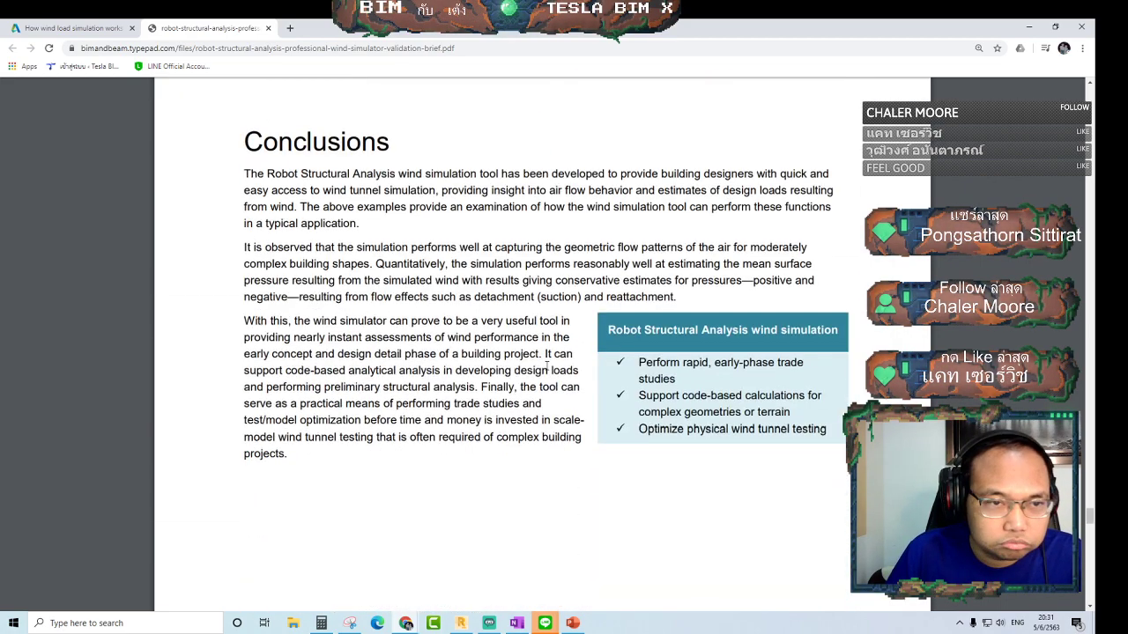
{"action": "scroll", "coordinate": [547, 365], "scroll_direction": "down", "scroll_amount": 2}
{"action": "scroll", "coordinate": [546, 365], "scroll_direction": "up", "scroll_amount": 2}
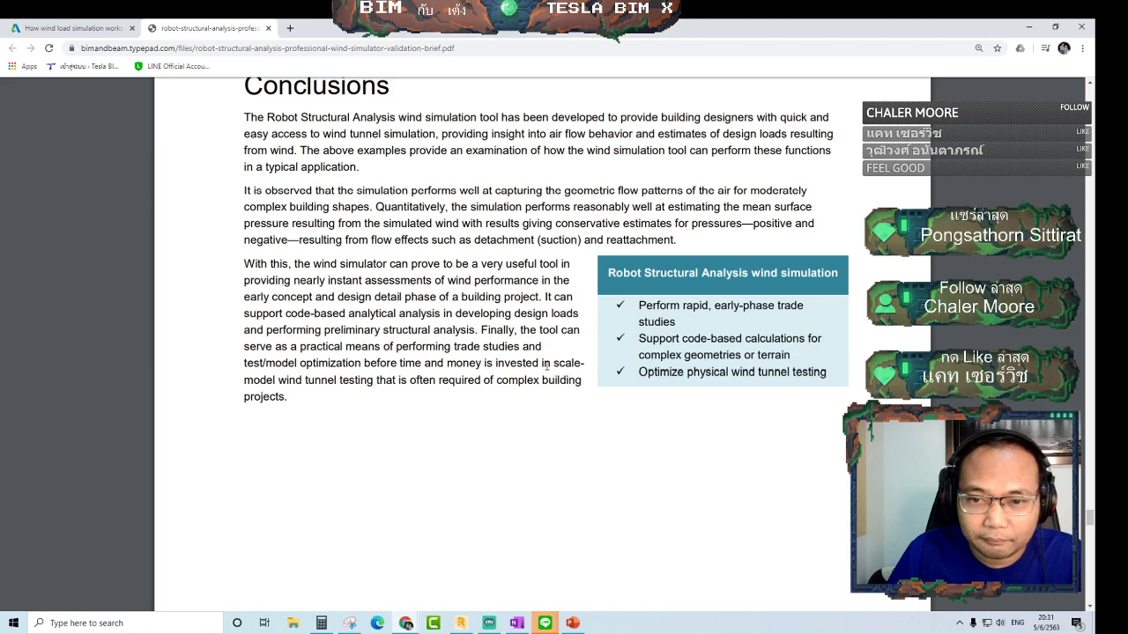
{"action": "scroll", "coordinate": [546, 368], "scroll_direction": "up", "scroll_amount": 1}
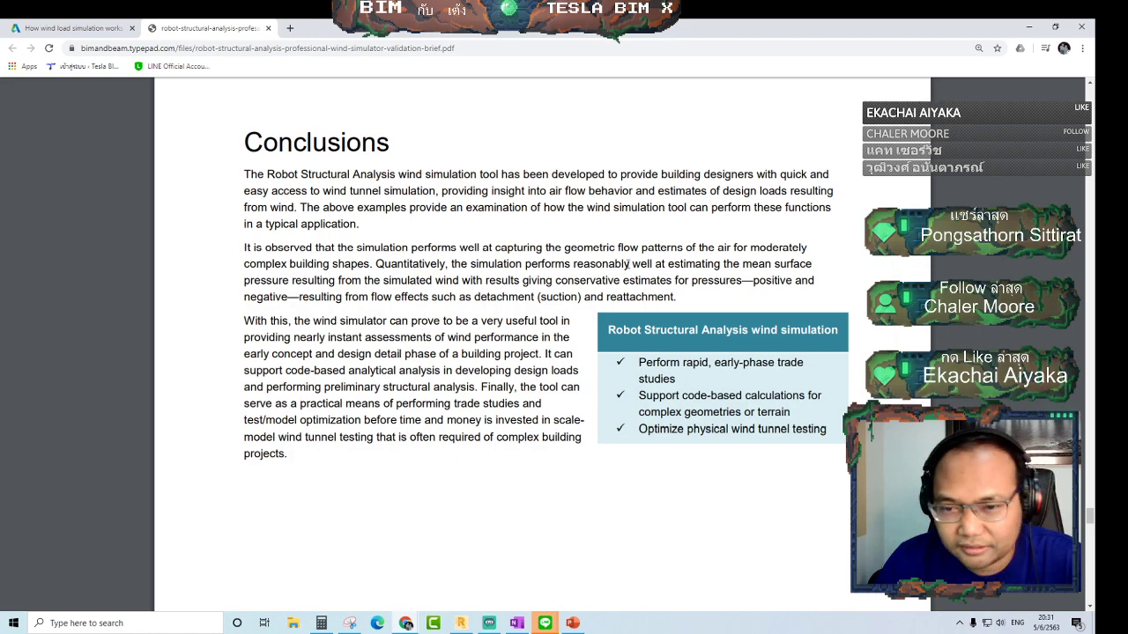
{"action": "scroll", "coordinate": [669, 436], "scroll_direction": "up", "scroll_amount": 3, "text": "ctrl"}
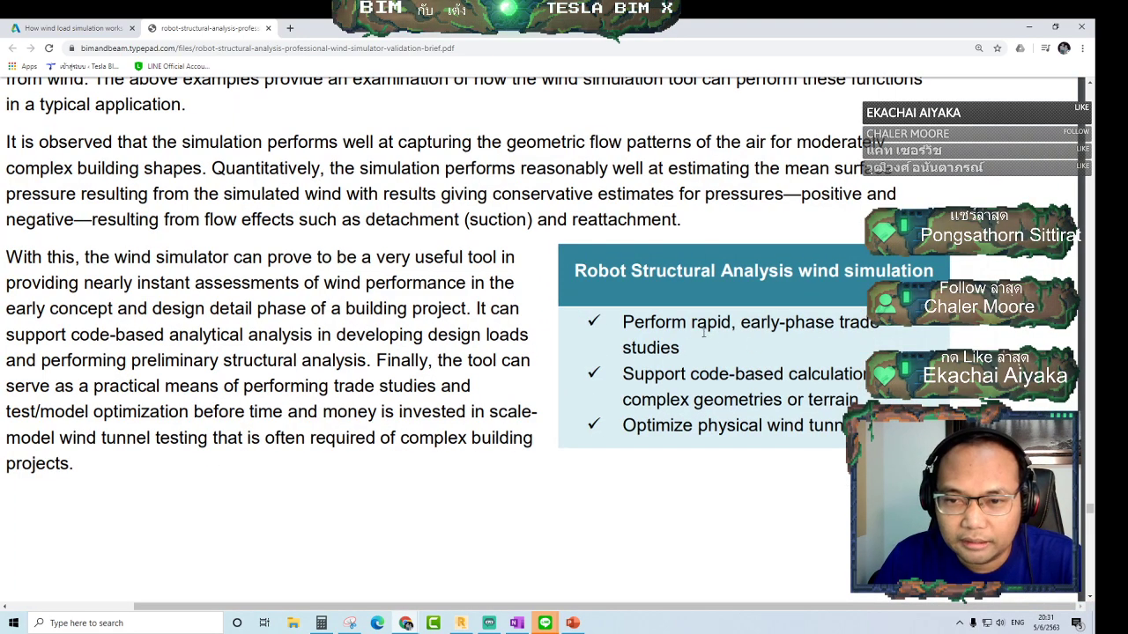
{"action": "left_click", "coordinate": [677, 345]}
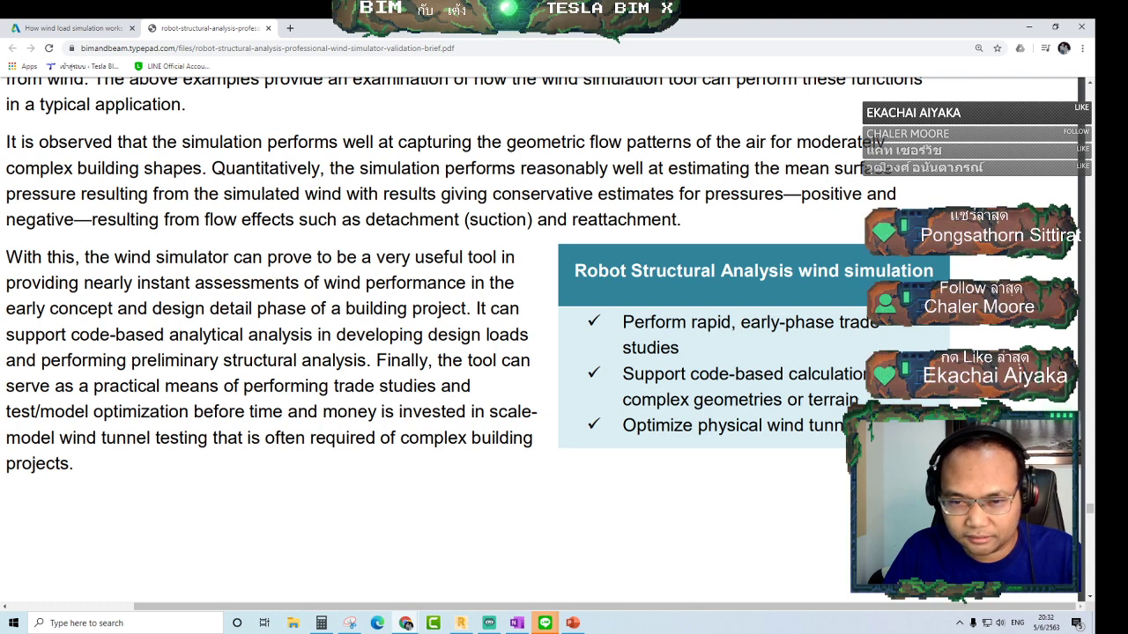
{"action": "left_click_drag", "start_coordinate": [864, 401], "coordinate": [623, 374]}
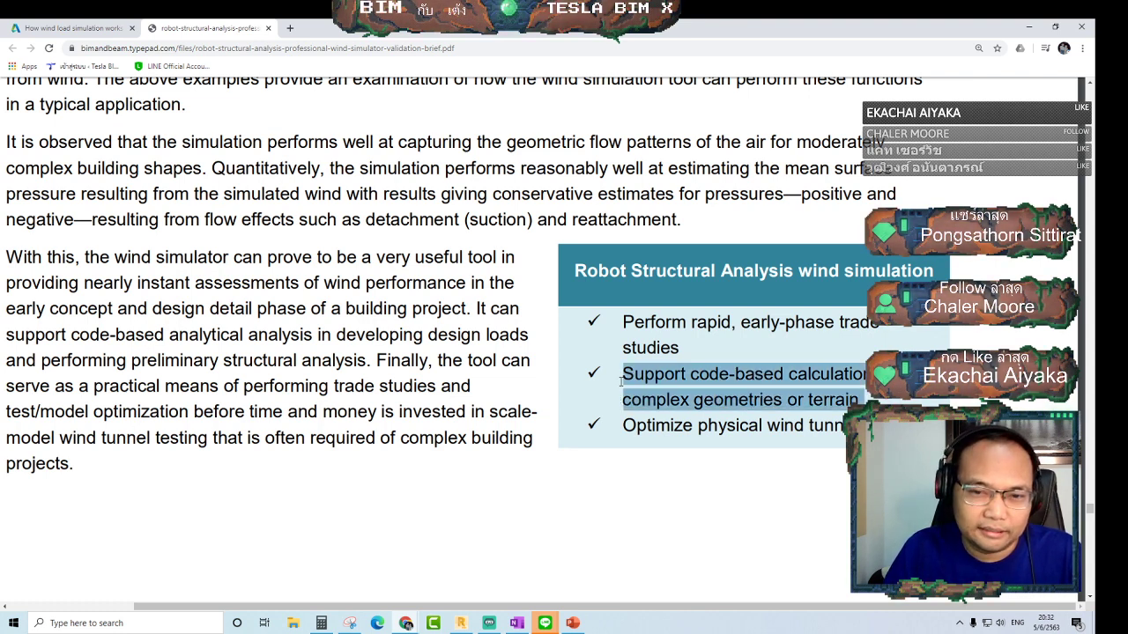
{"action": "left_click", "coordinate": [718, 384]}
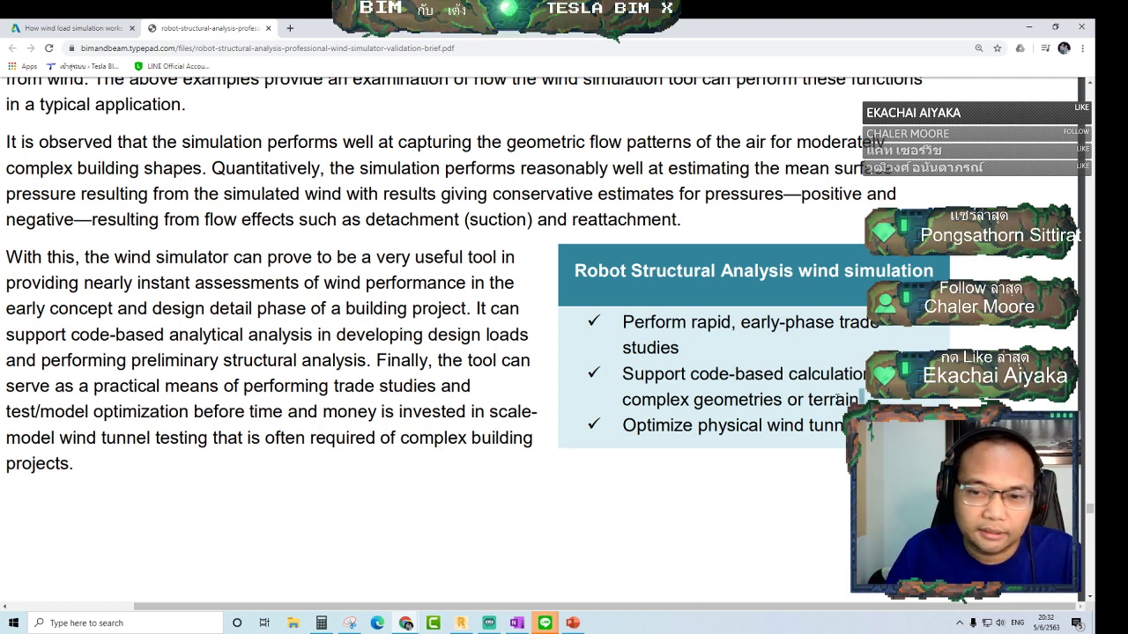
{"action": "left_click_drag", "start_coordinate": [859, 396], "coordinate": [623, 374]}
{"action": "left_click", "coordinate": [731, 386]}
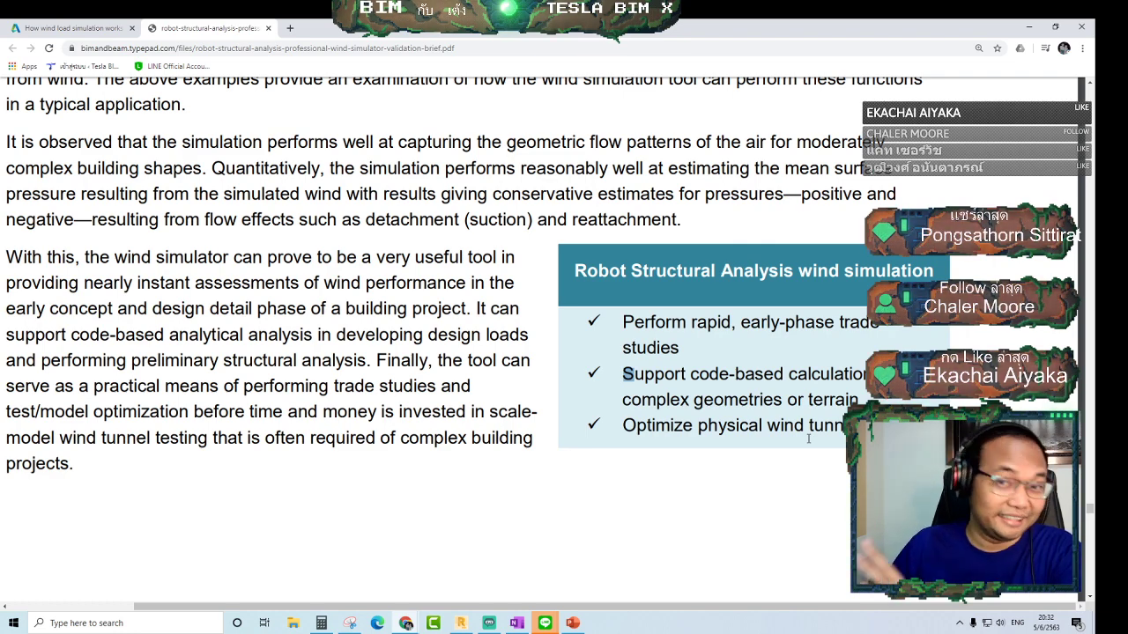
{"action": "scroll", "coordinate": [591, 497], "scroll_direction": "down", "scroll_amount": 3, "text": "ctrl"}
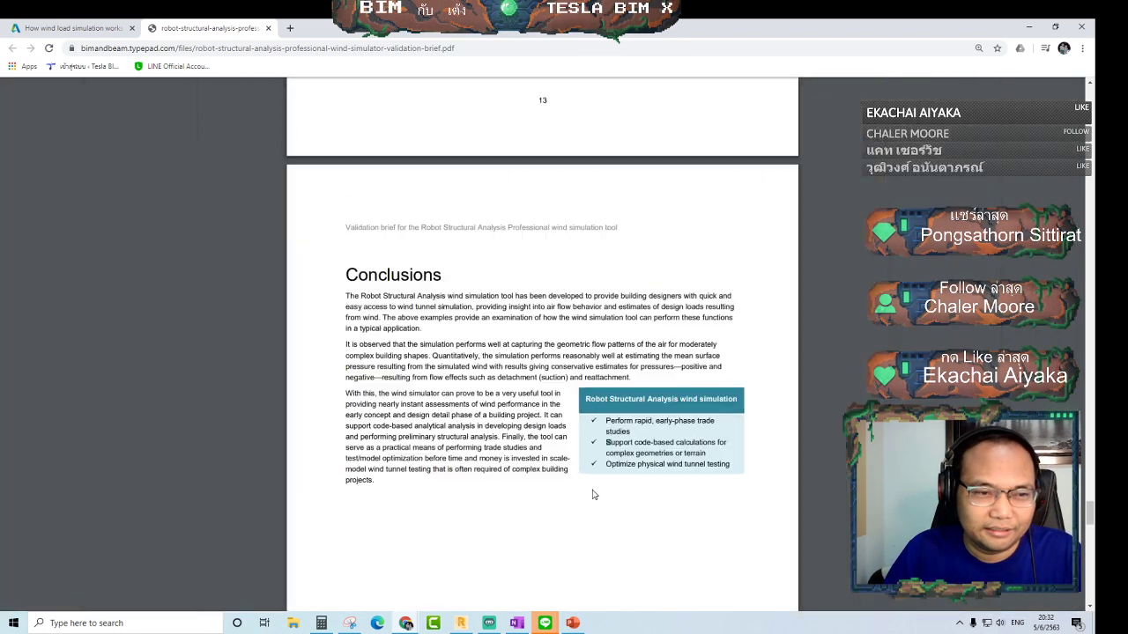
Back in Robot, set wind direction X- and switch to wind pressure, replacing the 25.49 value
{"action": "left_click", "coordinate": [1029, 27]}
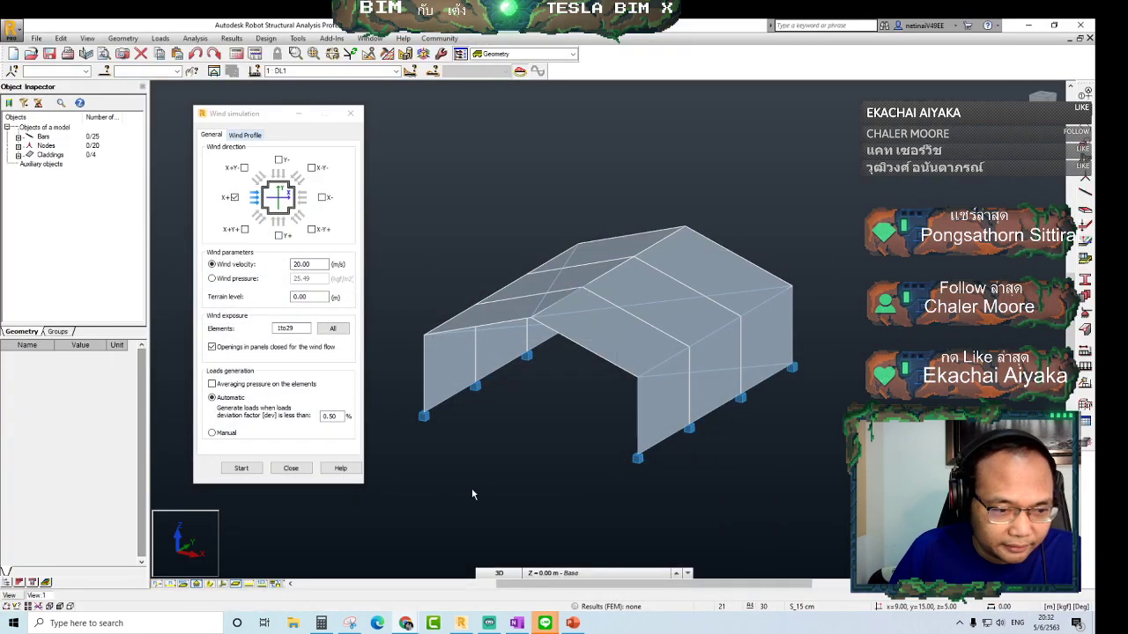
{"action": "middle_click_drag", "start_coordinate": [493, 488], "coordinate": [577, 449], "text": "shift"}
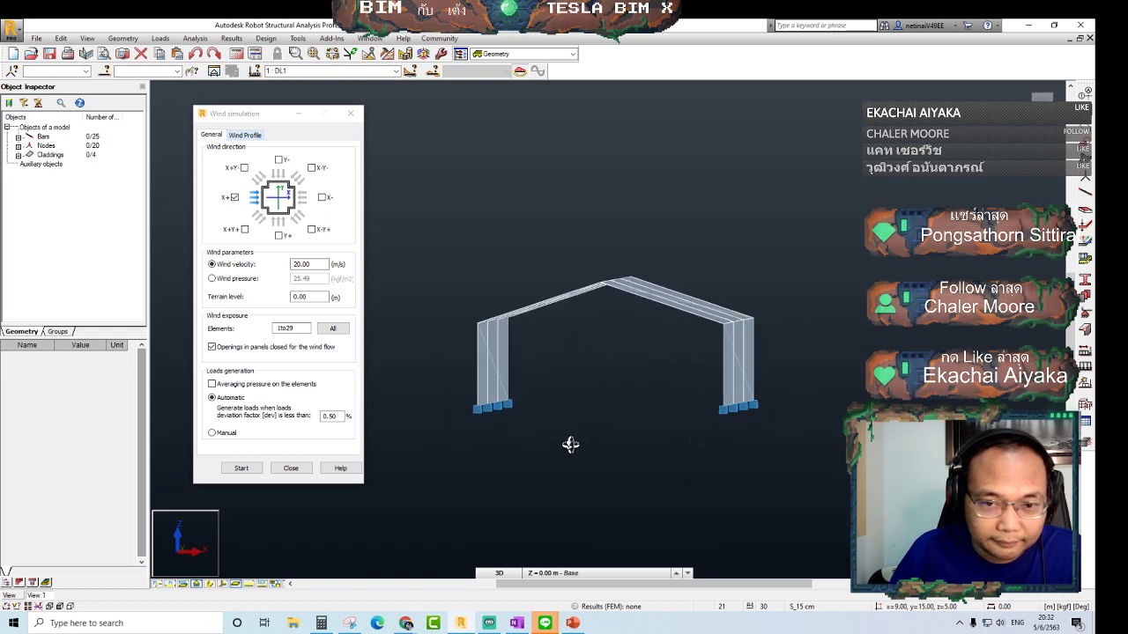
{"action": "left_click", "coordinate": [325, 201]}
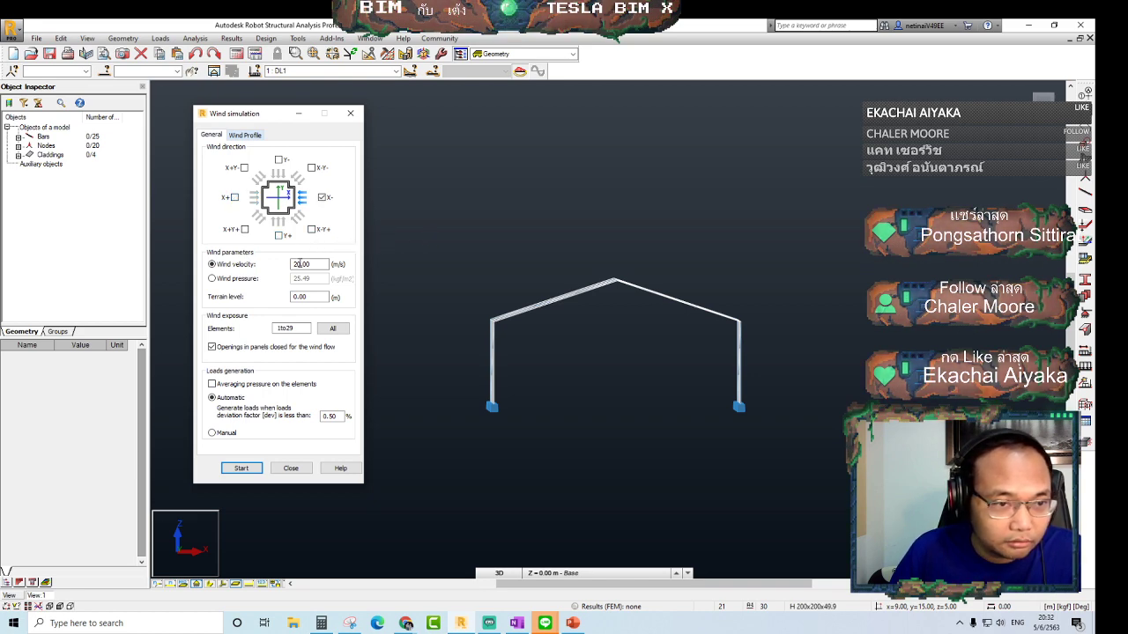
{"action": "left_click", "coordinate": [221, 281]}
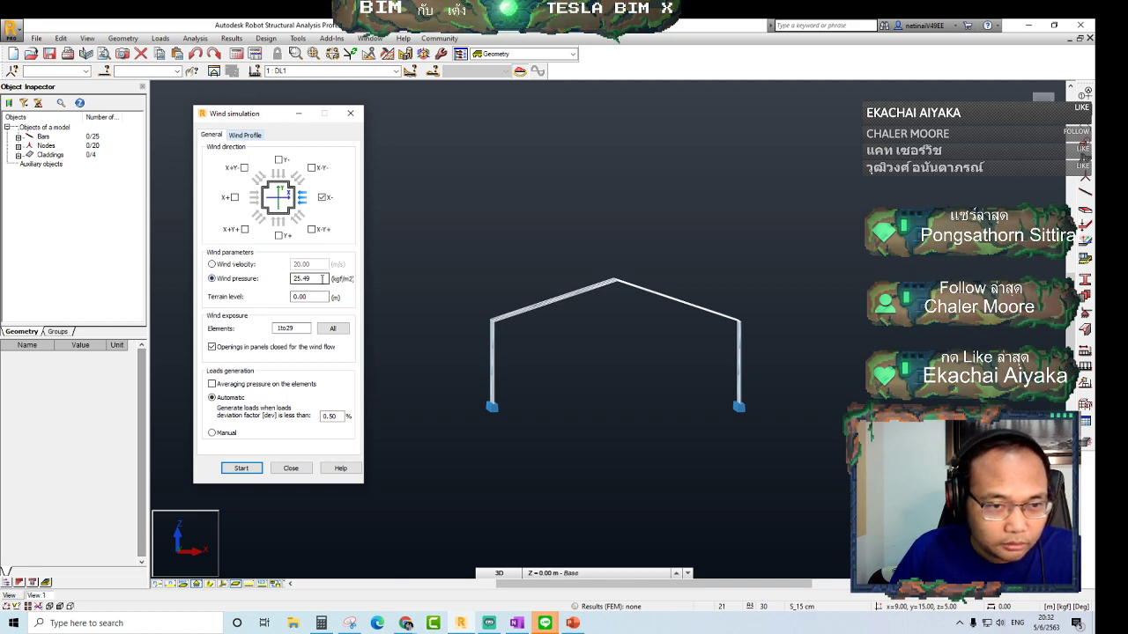
{"action": "left_click_drag", "start_coordinate": [321, 278], "coordinate": [292, 281]}
{"action": "type", "text": "140"}
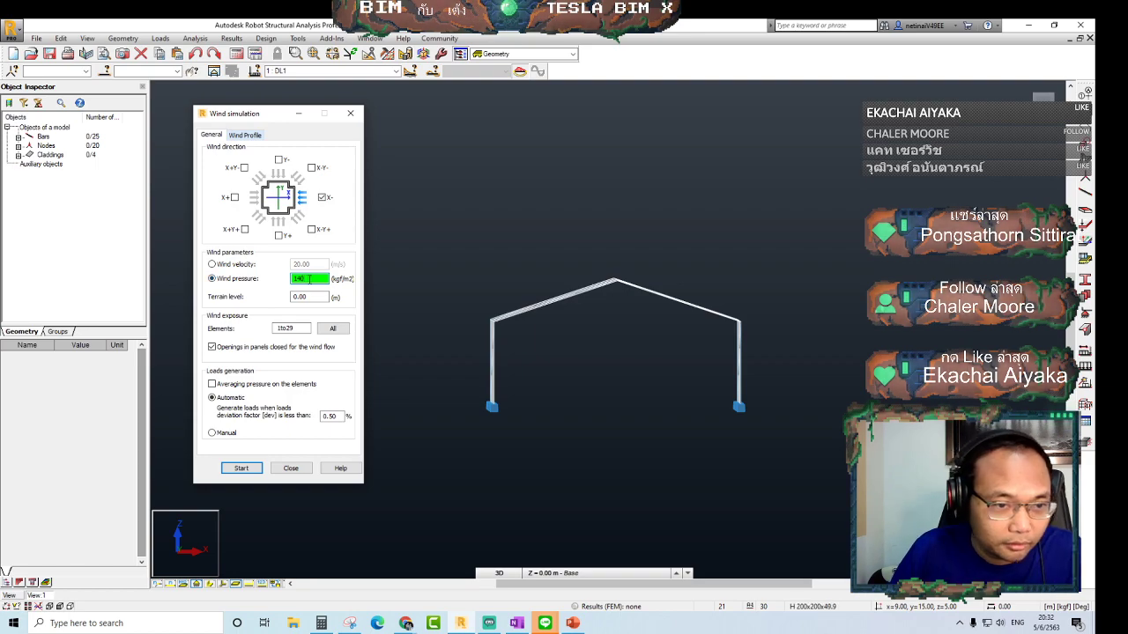
{"action": "left_click", "coordinate": [516, 623]}
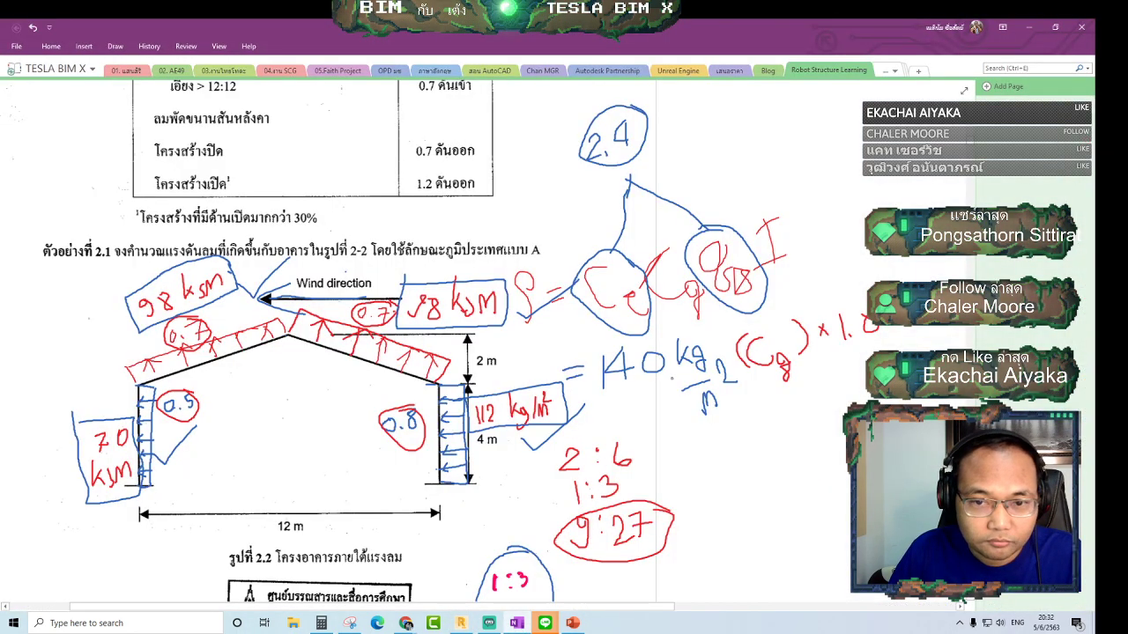
{"action": "scroll", "coordinate": [550, 389], "scroll_direction": "up", "scroll_amount": 2}
{"action": "scroll", "coordinate": [550, 389], "scroll_direction": "up", "scroll_amount": 3}
{"action": "scroll", "coordinate": [549, 389], "scroll_direction": "up", "scroll_amount": 3}
{"action": "scroll", "coordinate": [550, 388], "scroll_direction": "up", "scroll_amount": 3}
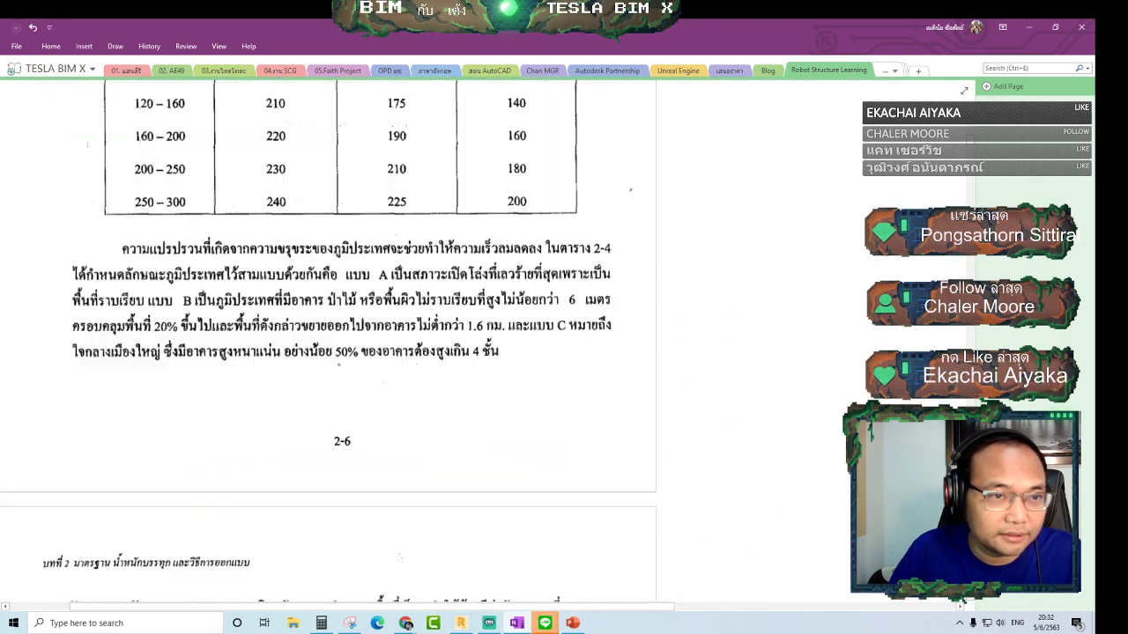
{"action": "scroll", "coordinate": [550, 389], "scroll_direction": "up", "scroll_amount": 3}
{"action": "scroll", "coordinate": [550, 388], "scroll_direction": "up", "scroll_amount": 3}
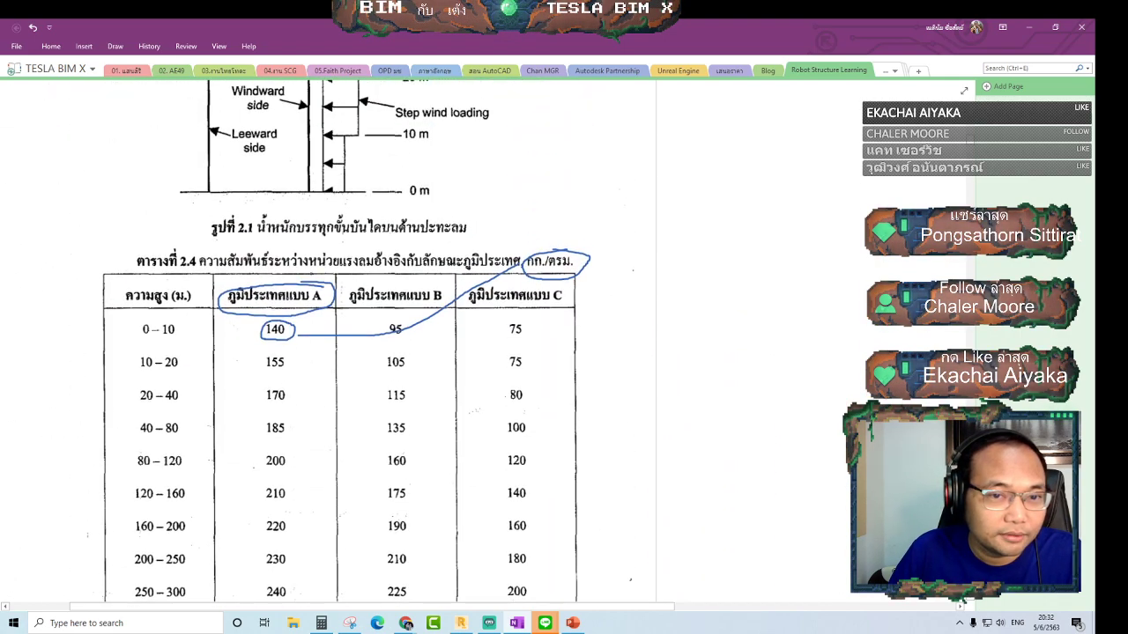
{"action": "left_click", "coordinate": [1027, 27]}
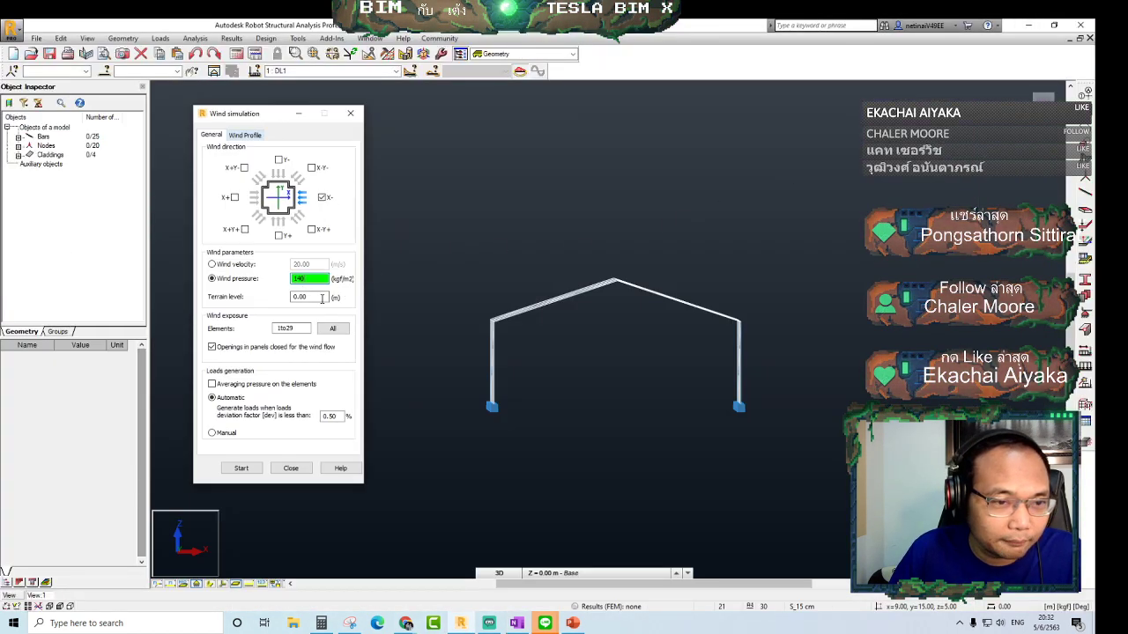
Confirm the 140 kgf/m2 pressure and enable 'Averaging pressure on the elements'
{"action": "key", "text": "Tab"}
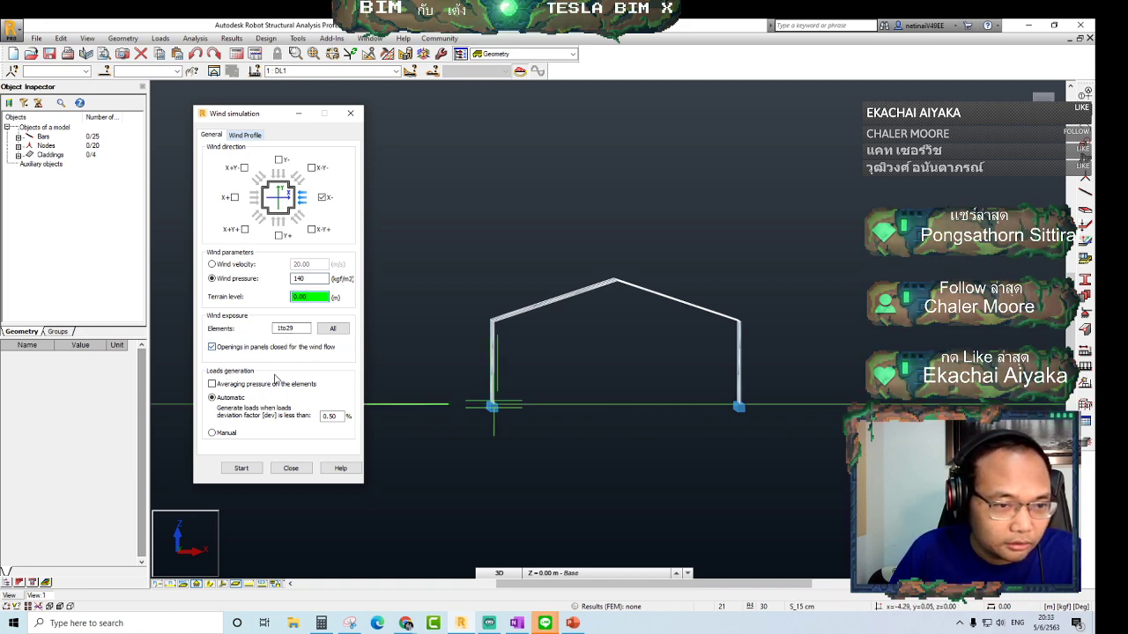
{"action": "left_click", "coordinate": [228, 389]}
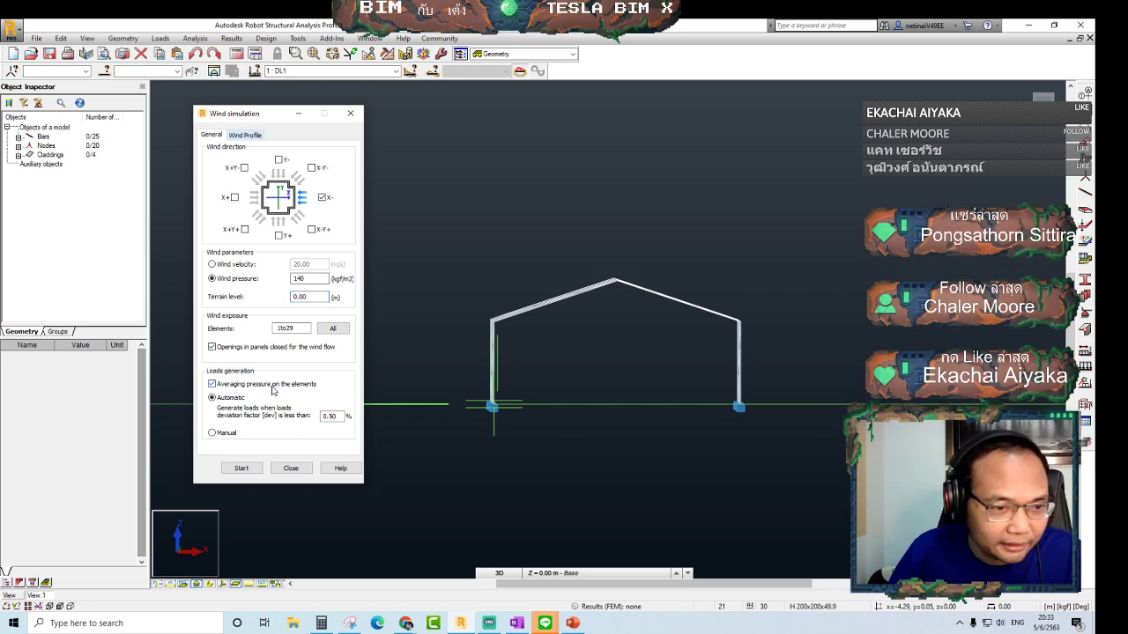
{"action": "left_click", "coordinate": [384, 426]}
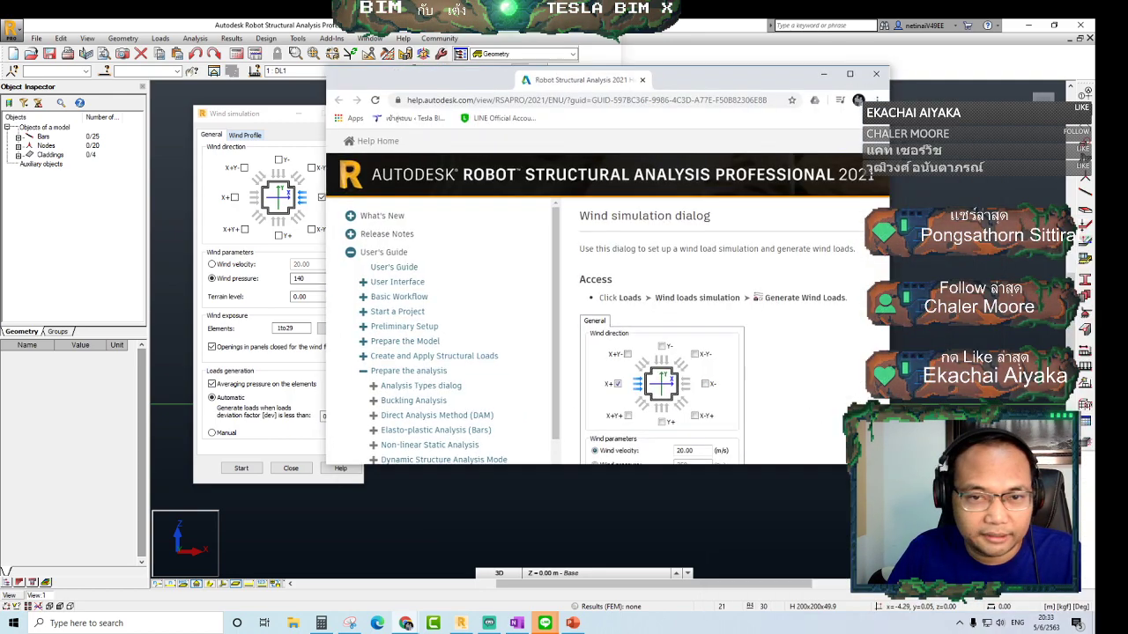
Skim the Wind simulation dialog help page, then minimize Chrome to return to Robot
{"action": "scroll", "coordinate": [533, 352], "scroll_direction": "down", "scroll_amount": 3}
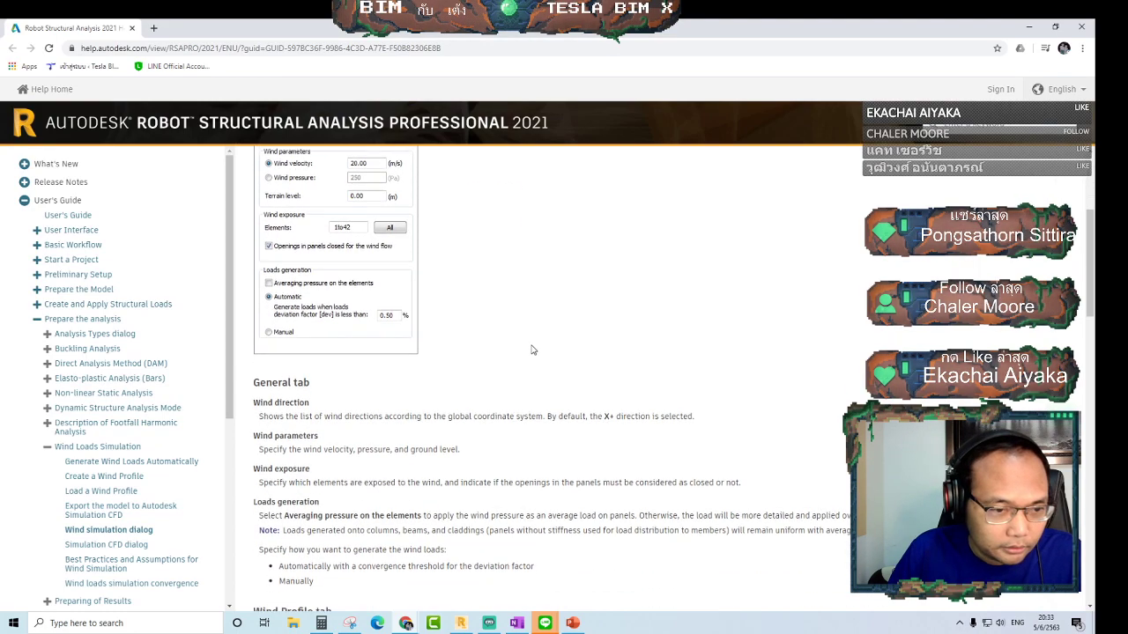
{"action": "scroll", "coordinate": [529, 352], "scroll_direction": "down", "scroll_amount": 2}
{"action": "scroll", "coordinate": [529, 352], "scroll_direction": "down", "scroll_amount": 1}
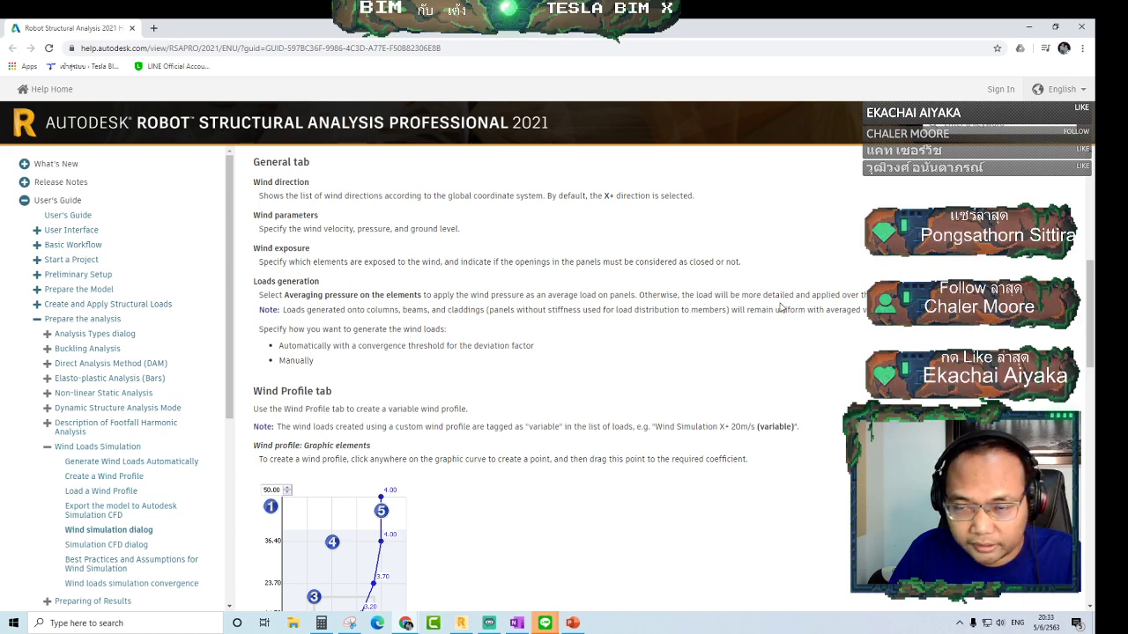
{"action": "left_click", "coordinate": [1031, 27]}
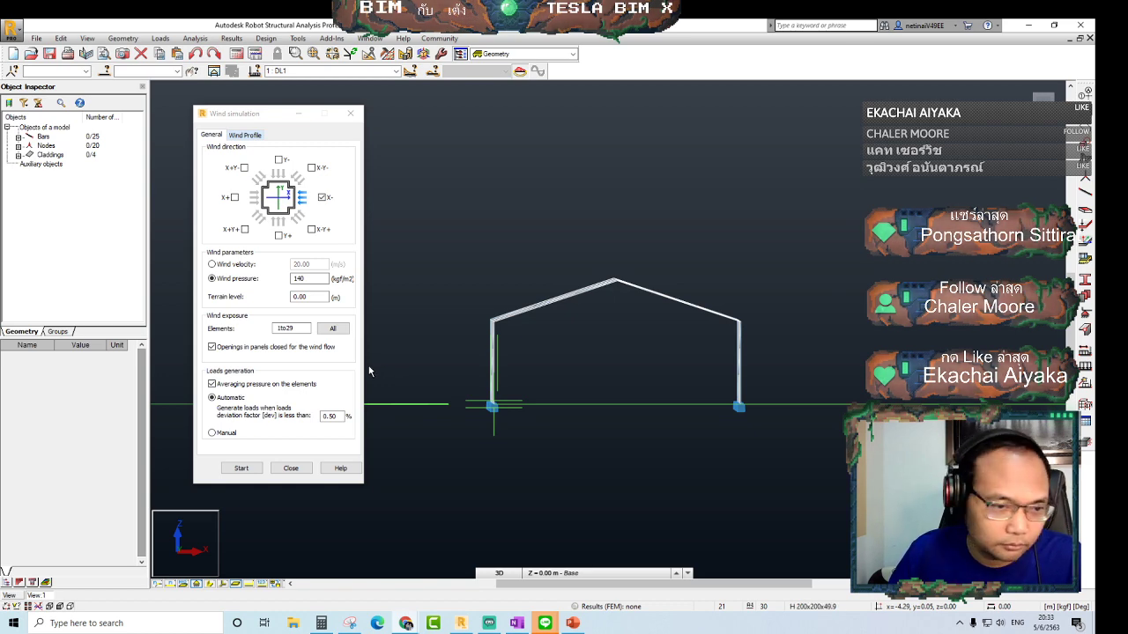
{"action": "left_click", "coordinate": [340, 416]}
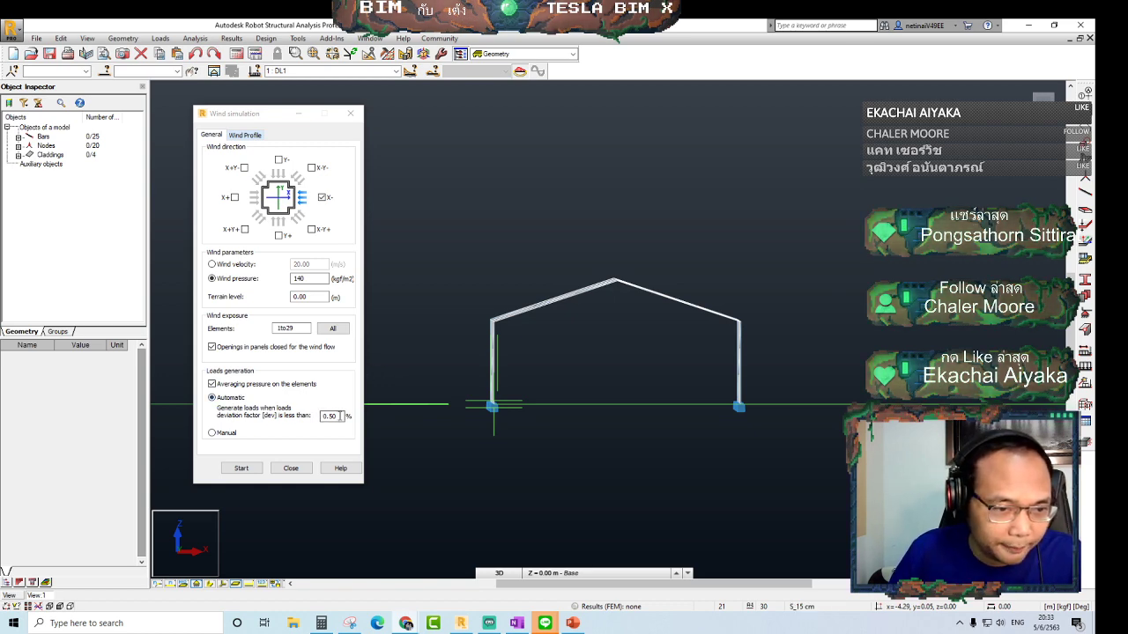
{"action": "double_click", "coordinate": [340, 416]}
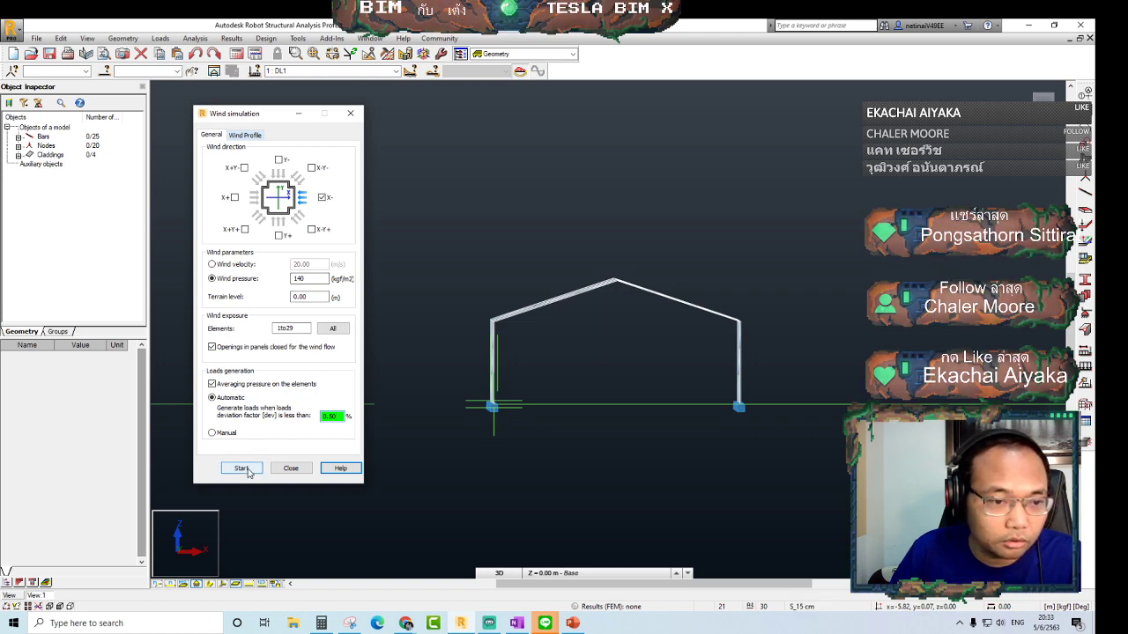
{"action": "left_click", "coordinate": [253, 134]}
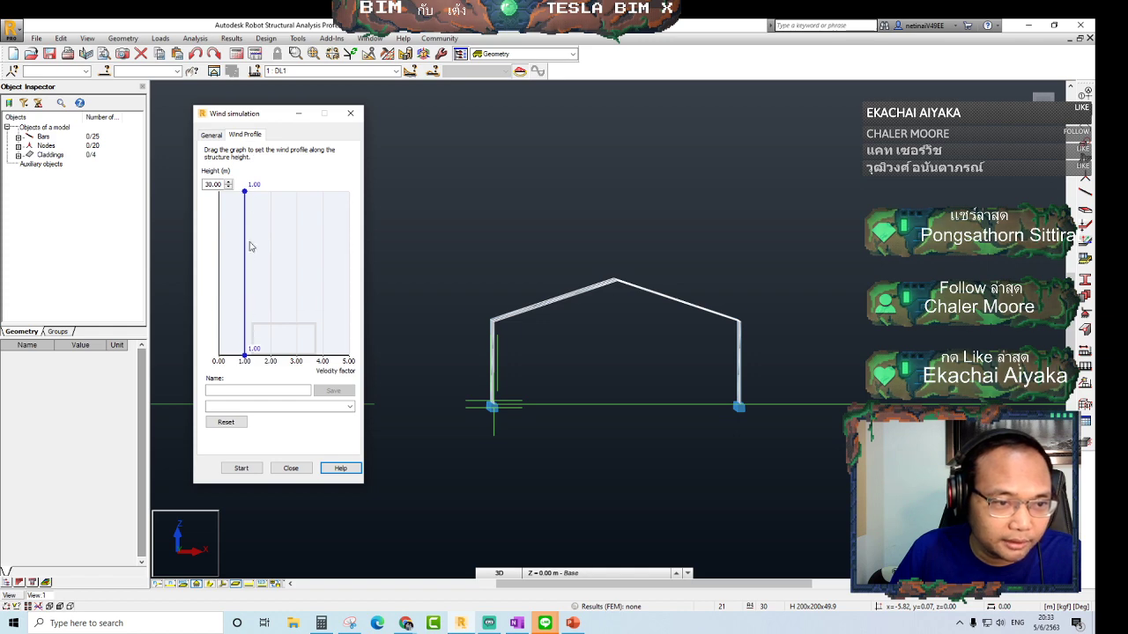
{"action": "mouse_move", "coordinate": [244, 256]}
{"action": "left_mouse_down"}
{"action": "mouse_move", "coordinate": [265, 256]}
{"action": "mouse_move", "coordinate": [252, 255]}
{"action": "left_mouse_up"}
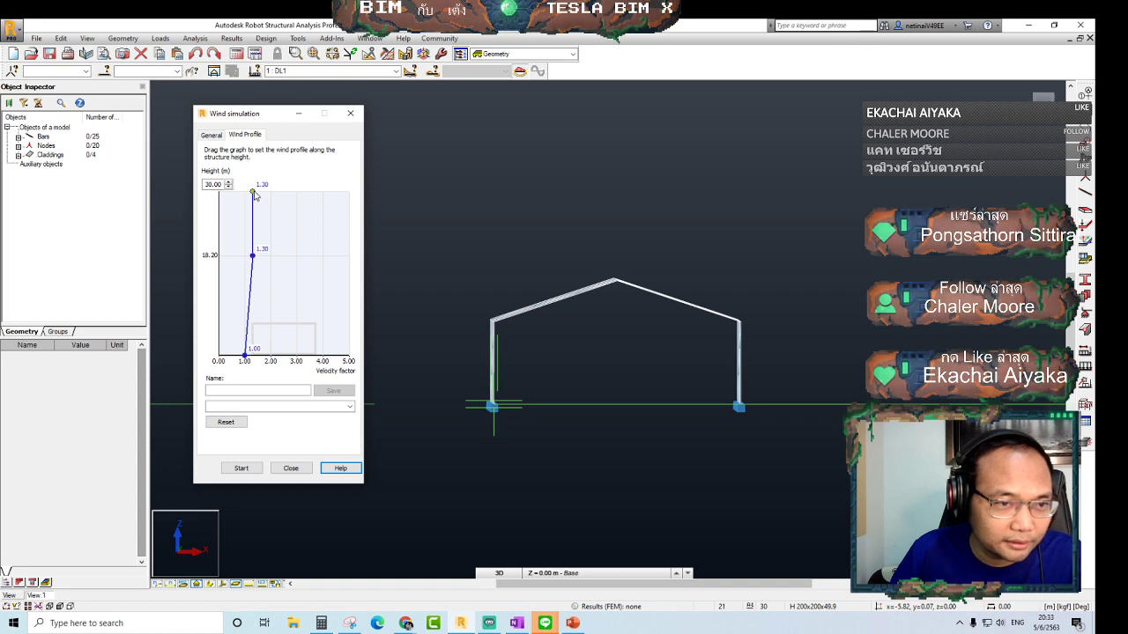
{"action": "left_click_drag", "start_coordinate": [252, 192], "coordinate": [245, 193]}
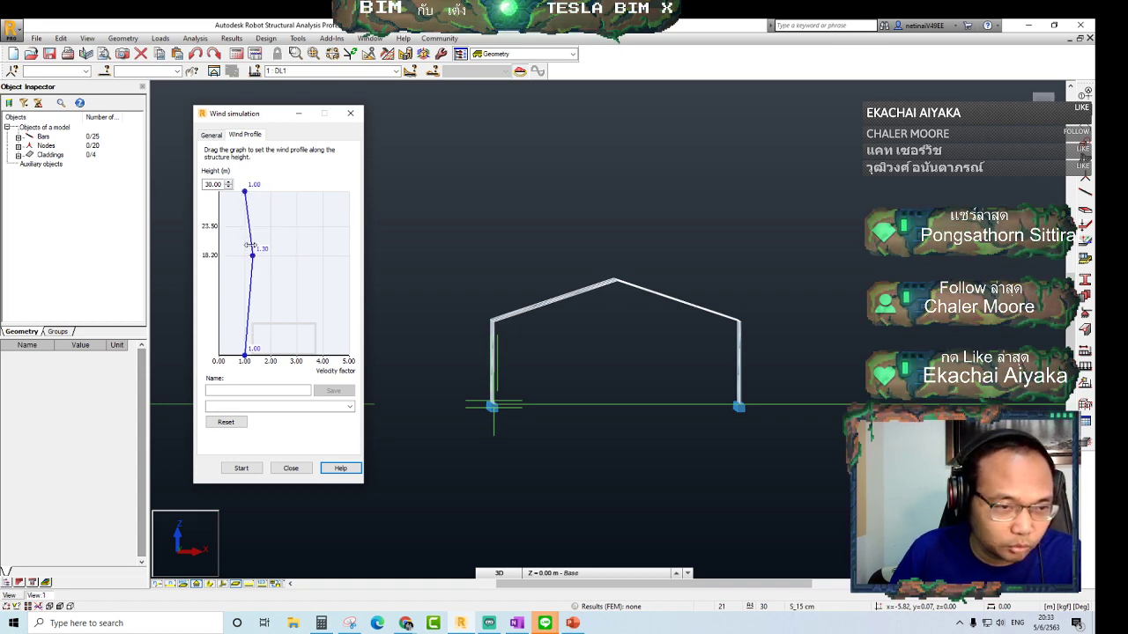
{"action": "left_click_drag", "start_coordinate": [253, 255], "coordinate": [246, 256]}
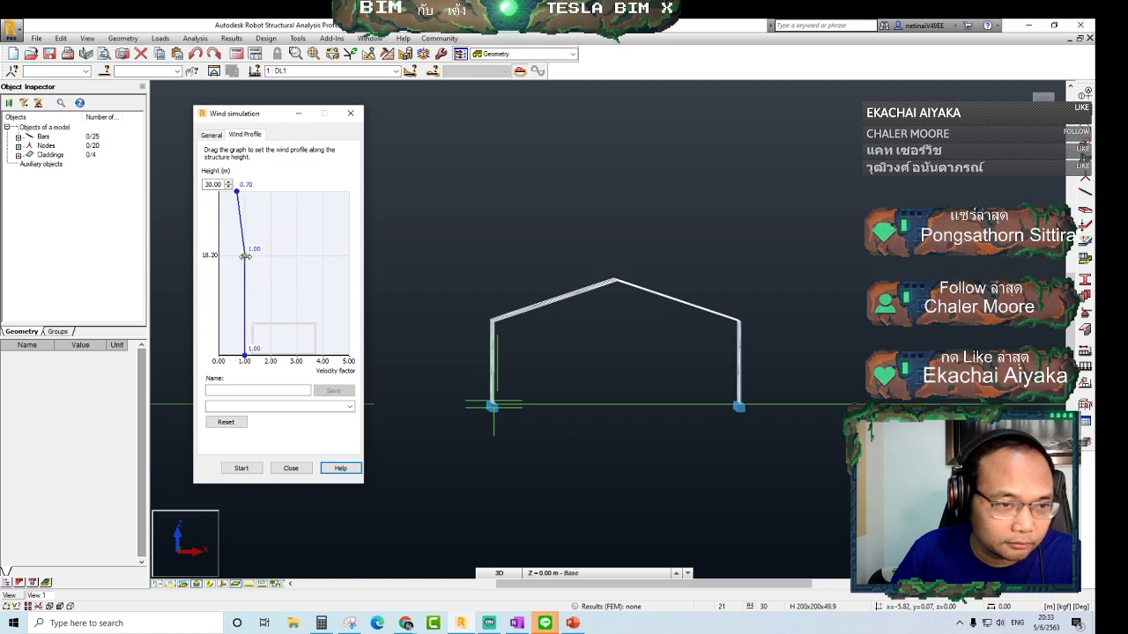
{"action": "left_click_drag", "start_coordinate": [237, 192], "coordinate": [244, 191]}
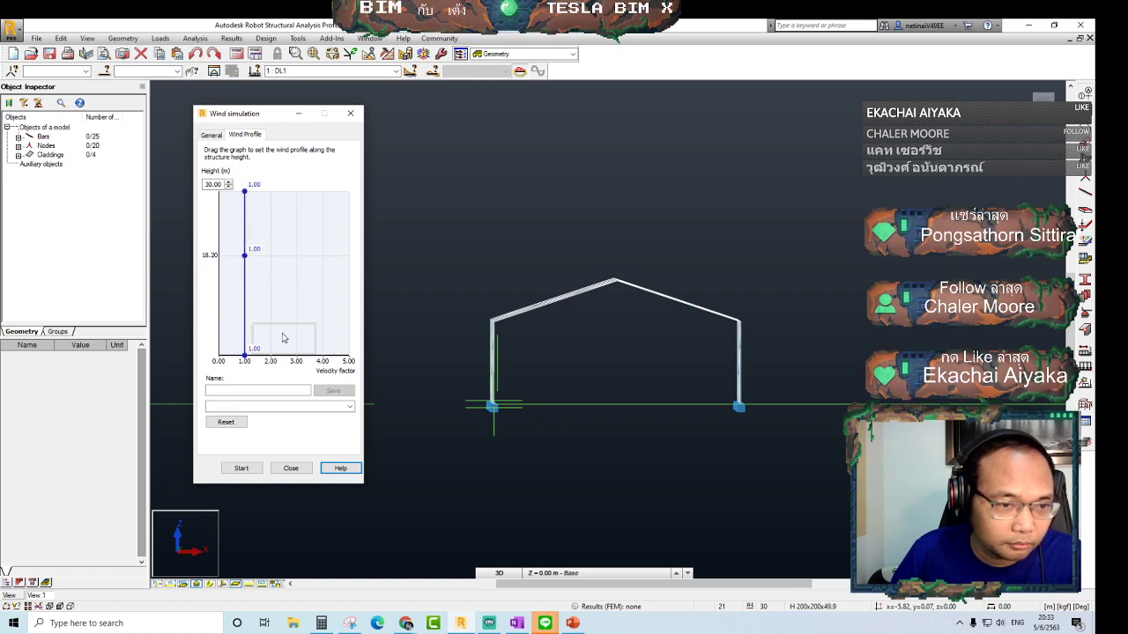
{"action": "left_click", "coordinate": [212, 135]}
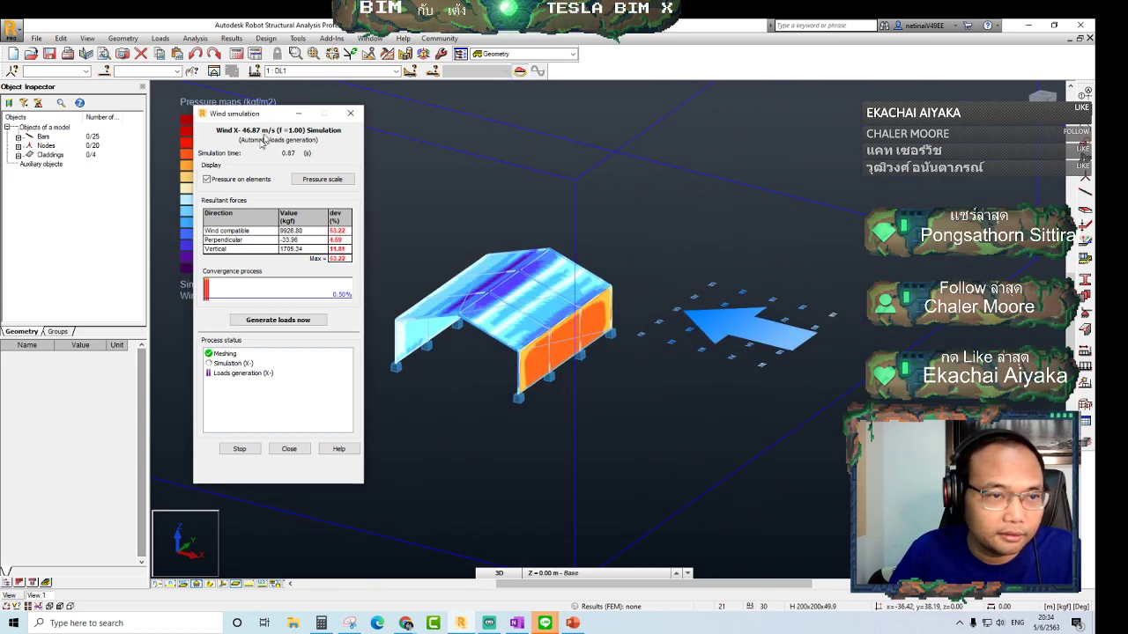
Move the simulation dialog aside, zoom in, and briefly show then hide the panel local axes
{"action": "left_click_drag", "start_coordinate": [270, 114], "coordinate": [76, 115]}
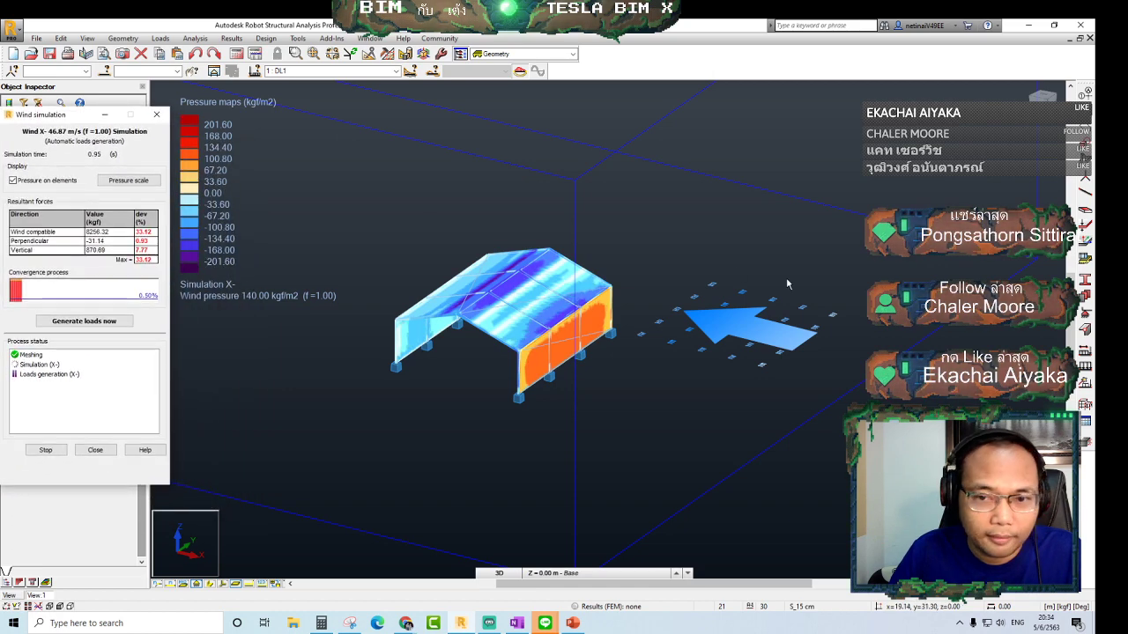
{"action": "middle_click_drag", "start_coordinate": [808, 290], "coordinate": [743, 284]}
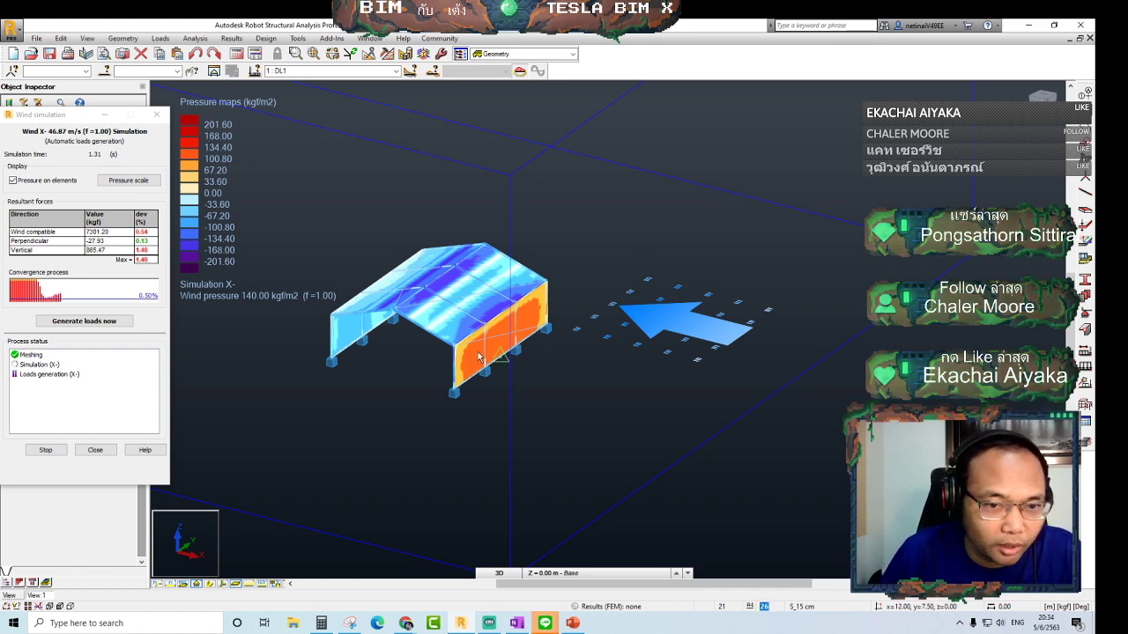
{"action": "scroll", "coordinate": [450, 342], "scroll_direction": "up", "scroll_amount": 2}
{"action": "scroll", "coordinate": [450, 342], "scroll_direction": "up", "scroll_amount": 2}
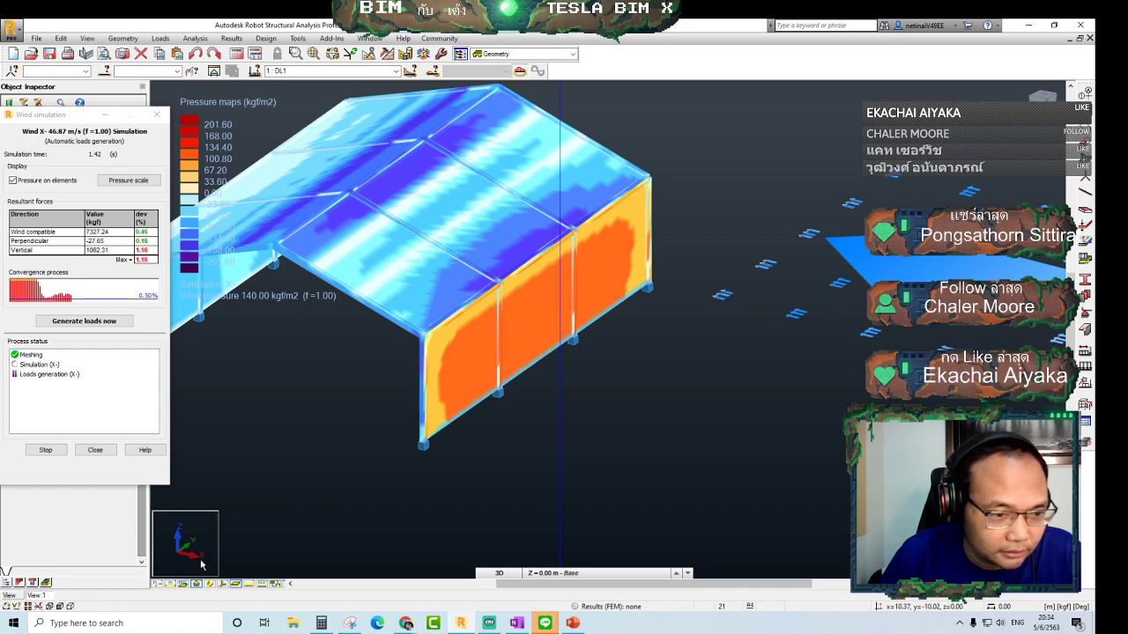
{"action": "left_click", "coordinate": [224, 584]}
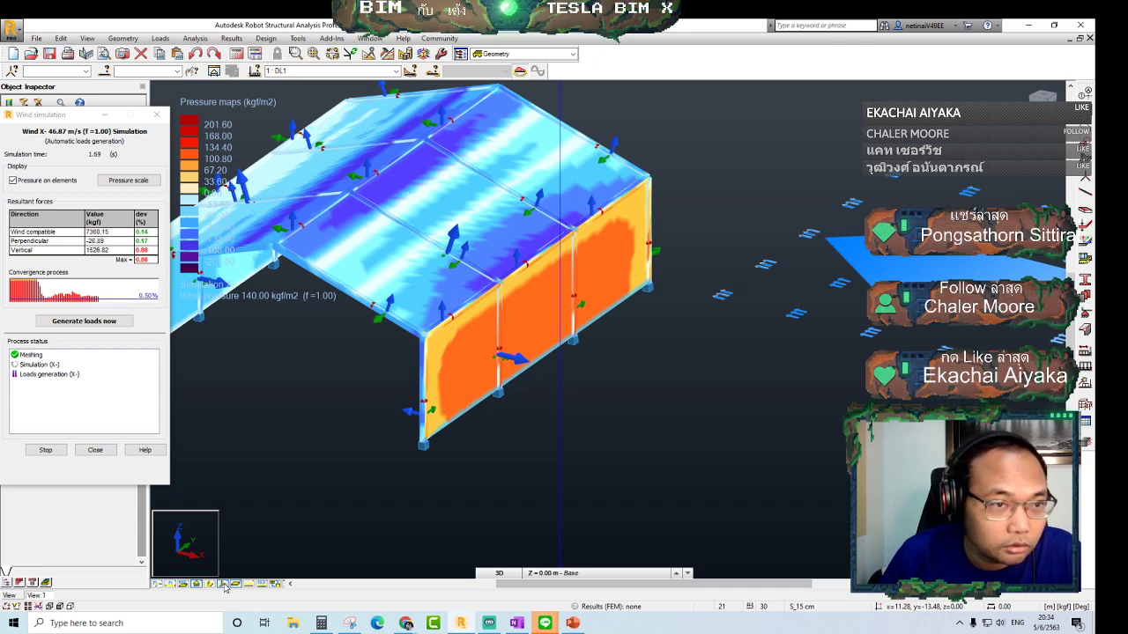
{"action": "left_click", "coordinate": [225, 585]}
Orbit and pan the pressure-mapped model toward a front elevation view
{"action": "mouse_move", "coordinate": [844, 451]}
{"action": "middle_mouse_down", "text": "shift"}
{"action": "mouse_move", "coordinate": [743, 448]}
{"action": "mouse_move", "coordinate": [806, 426]}
{"action": "mouse_move", "coordinate": [705, 446]}
{"action": "mouse_move", "coordinate": [659, 416]}
{"action": "middle_mouse_up", "text": "shift"}
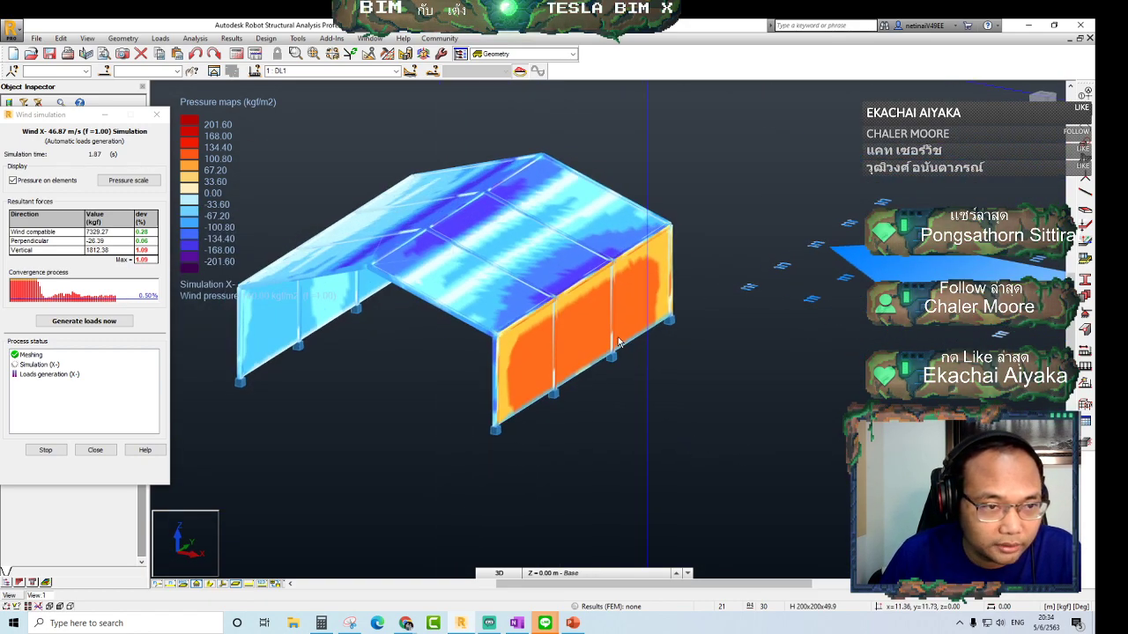
{"action": "middle_click_drag", "start_coordinate": [619, 342], "coordinate": [617, 379], "text": "shift"}
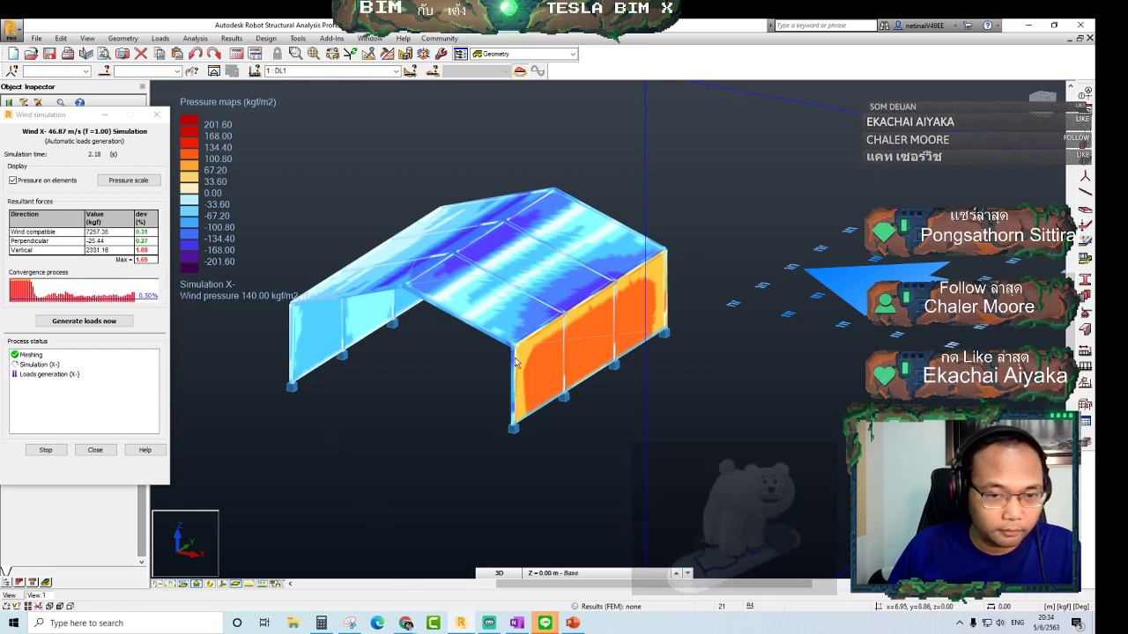
{"action": "scroll", "coordinate": [463, 340], "scroll_direction": "up", "scroll_amount": 2}
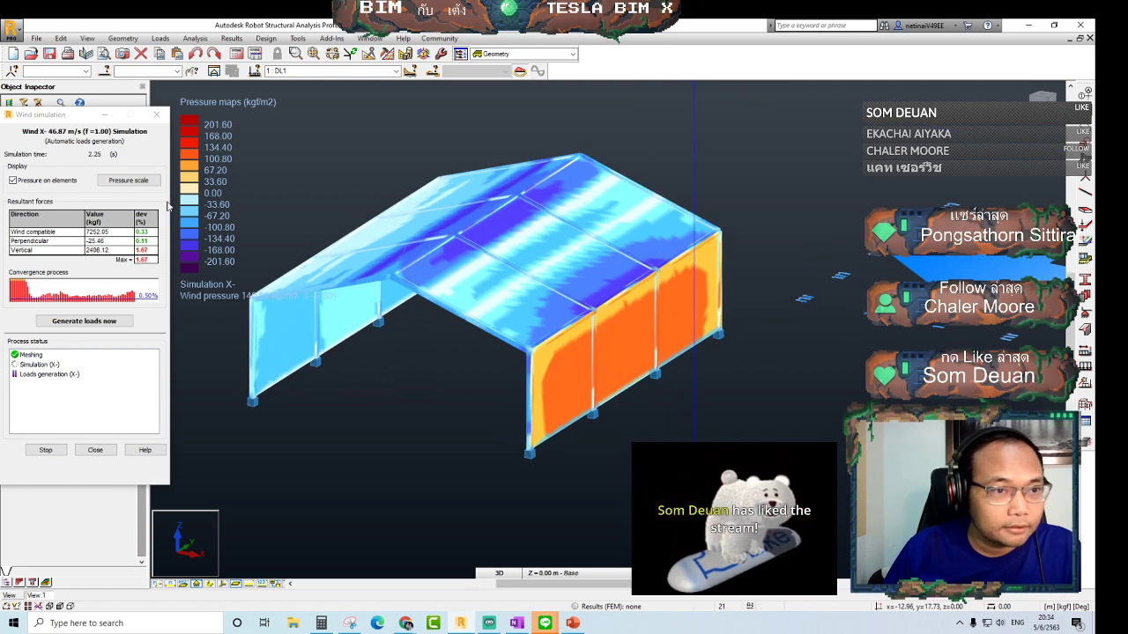
{"action": "mouse_move", "coordinate": [463, 340]}
{"action": "middle_mouse_down", "text": "shift"}
{"action": "mouse_move", "coordinate": [499, 335]}
{"action": "mouse_move", "coordinate": [471, 370]}
{"action": "middle_mouse_up", "text": "shift"}
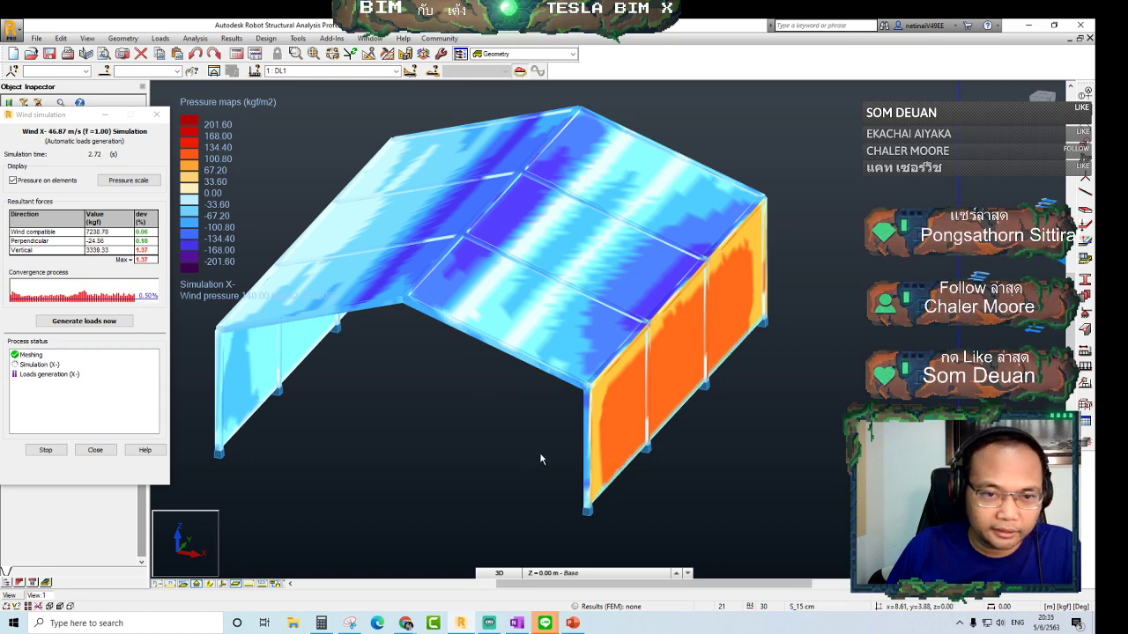
{"action": "mouse_move", "coordinate": [481, 448]}
{"action": "middle_mouse_down"}
{"action": "mouse_move", "coordinate": [572, 440]}
{"action": "mouse_move", "coordinate": [538, 450]}
{"action": "mouse_move", "coordinate": [562, 449]}
{"action": "middle_mouse_up"}
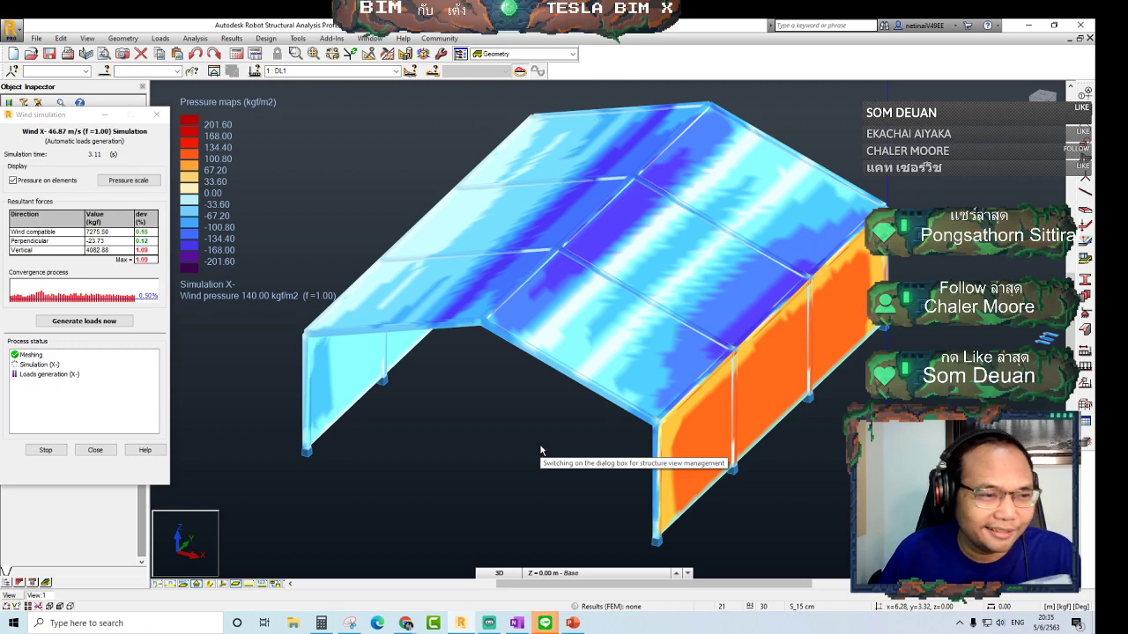
Check the hand-calculation notes in OneNote, then return to the model
{"action": "left_click", "coordinate": [517, 623]}
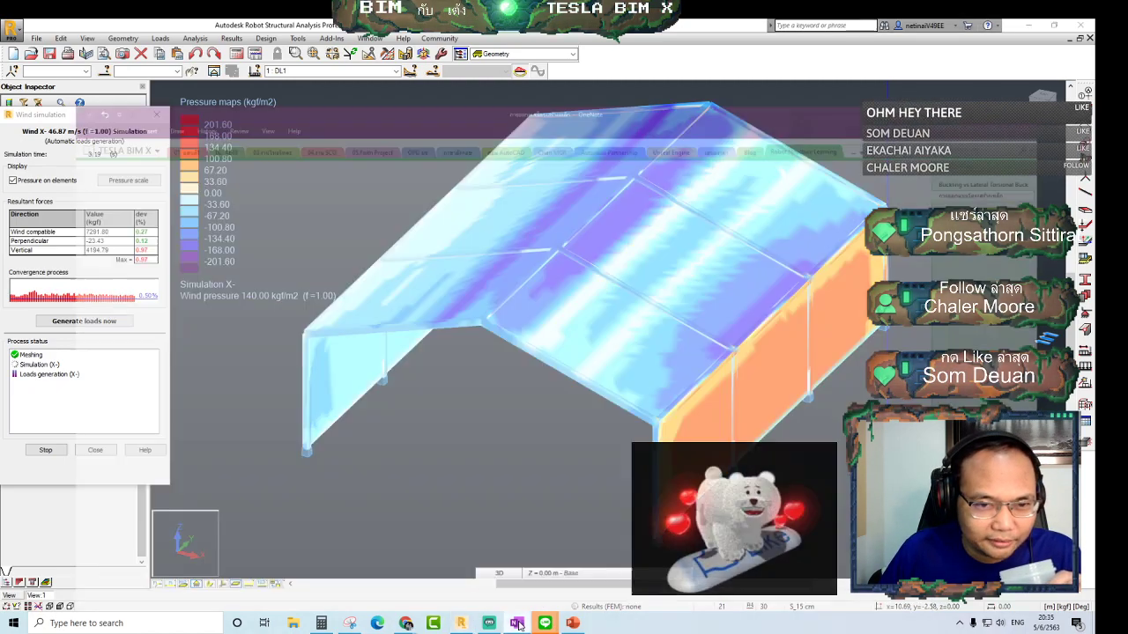
{"action": "scroll", "coordinate": [326, 335], "scroll_direction": "up", "scroll_amount": 5}
{"action": "scroll", "coordinate": [326, 335], "scroll_direction": "down", "scroll_amount": 10}
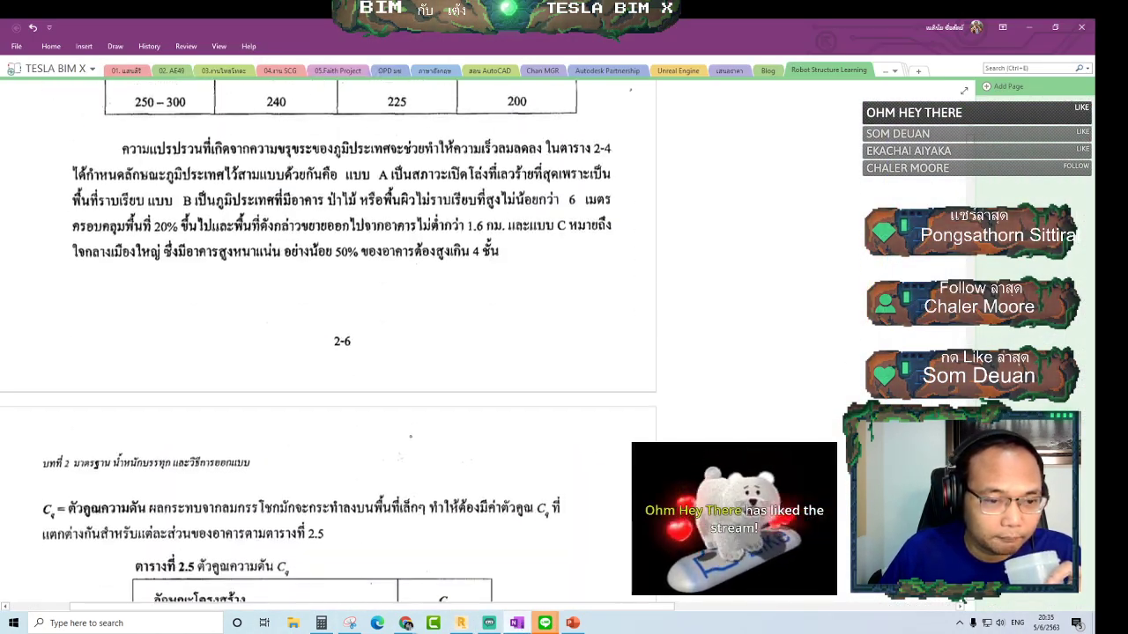
{"action": "scroll", "coordinate": [326, 335], "scroll_direction": "down", "scroll_amount": 6}
{"action": "scroll", "coordinate": [326, 335], "scroll_direction": "down", "scroll_amount": 3}
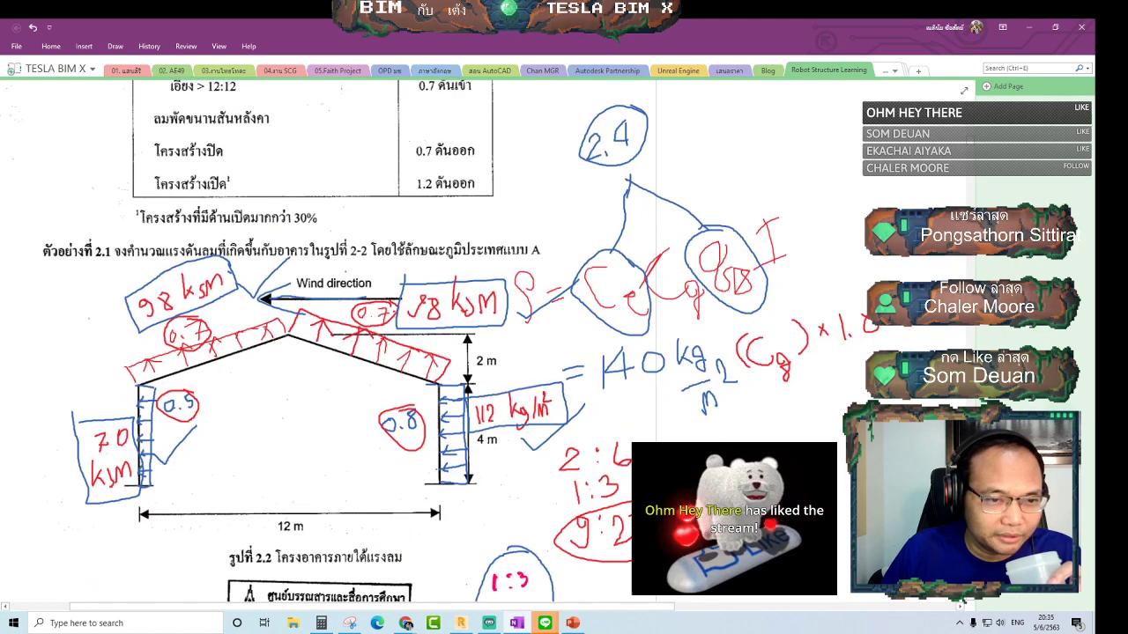
{"action": "left_click", "coordinate": [1032, 32]}
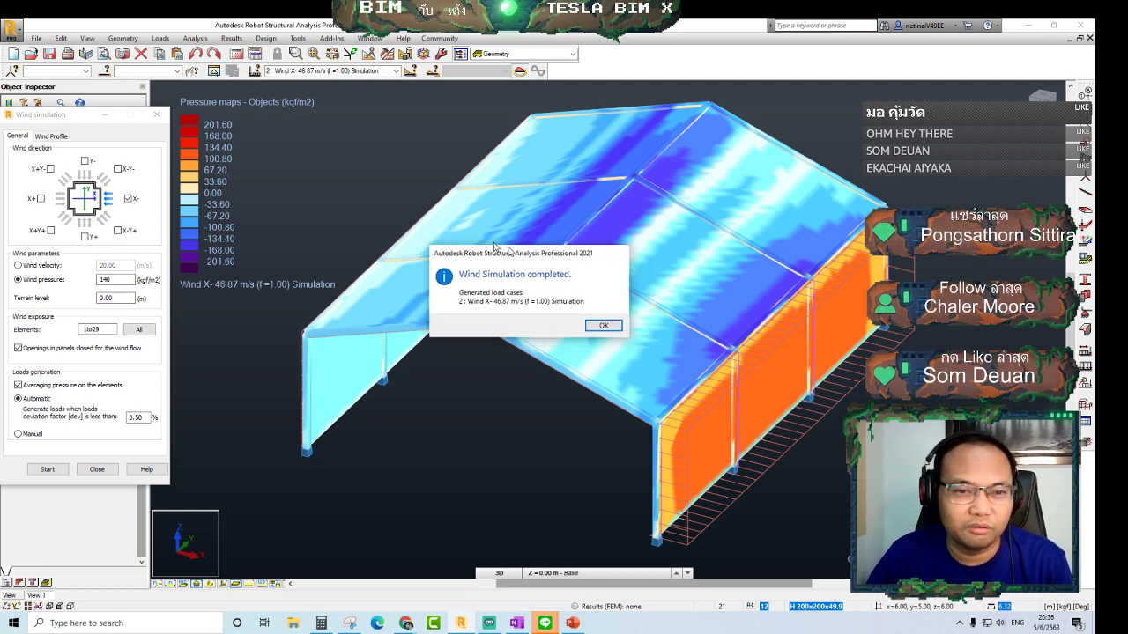
Dismiss the wind simulation completion notice and orbit to view the Wind X- 46.87 m/s pressure map
{"action": "left_click_drag", "start_coordinate": [535, 259], "coordinate": [361, 184]}
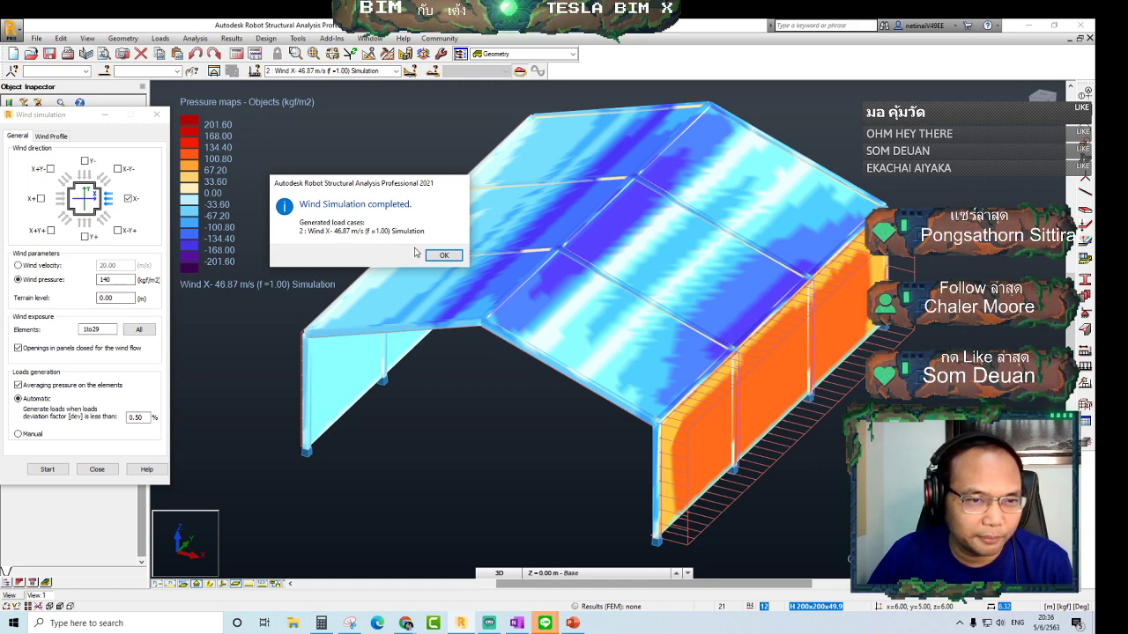
{"action": "left_click", "coordinate": [443, 258]}
{"action": "mouse_move", "coordinate": [551, 486]}
{"action": "middle_mouse_down", "text": "shift"}
{"action": "mouse_move", "coordinate": [501, 429]}
{"action": "mouse_move", "coordinate": [506, 441]}
{"action": "mouse_move", "coordinate": [546, 410]}
{"action": "mouse_move", "coordinate": [274, 556]}
{"action": "middle_mouse_up", "text": "shift"}
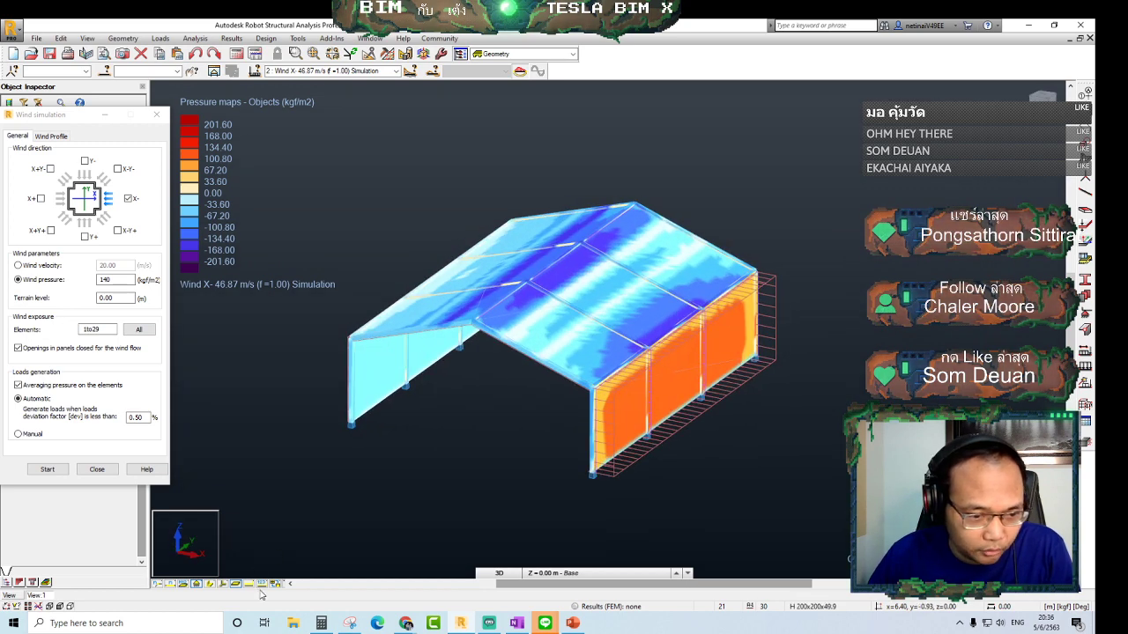
{"action": "mouse_move", "coordinate": [474, 485]}
{"action": "middle_mouse_down", "text": "shift"}
{"action": "mouse_move", "coordinate": [444, 478]}
{"action": "mouse_move", "coordinate": [402, 490]}
{"action": "mouse_move", "coordinate": [485, 481]}
{"action": "middle_mouse_up", "text": "shift"}
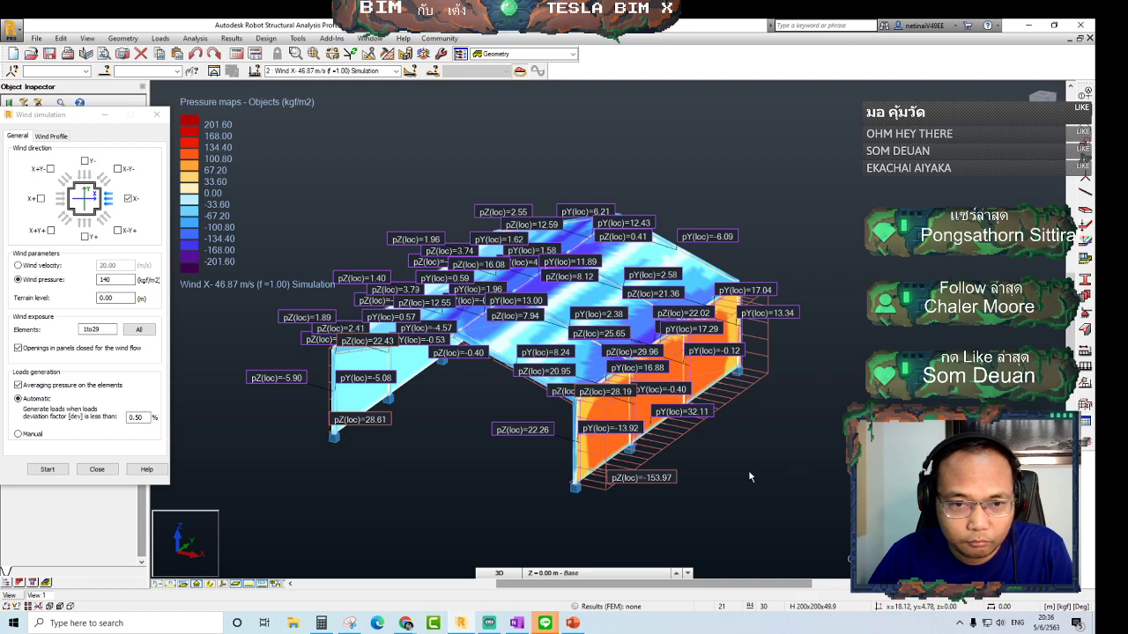
{"action": "scroll", "coordinate": [705, 481], "scroll_direction": "up", "scroll_amount": 2}
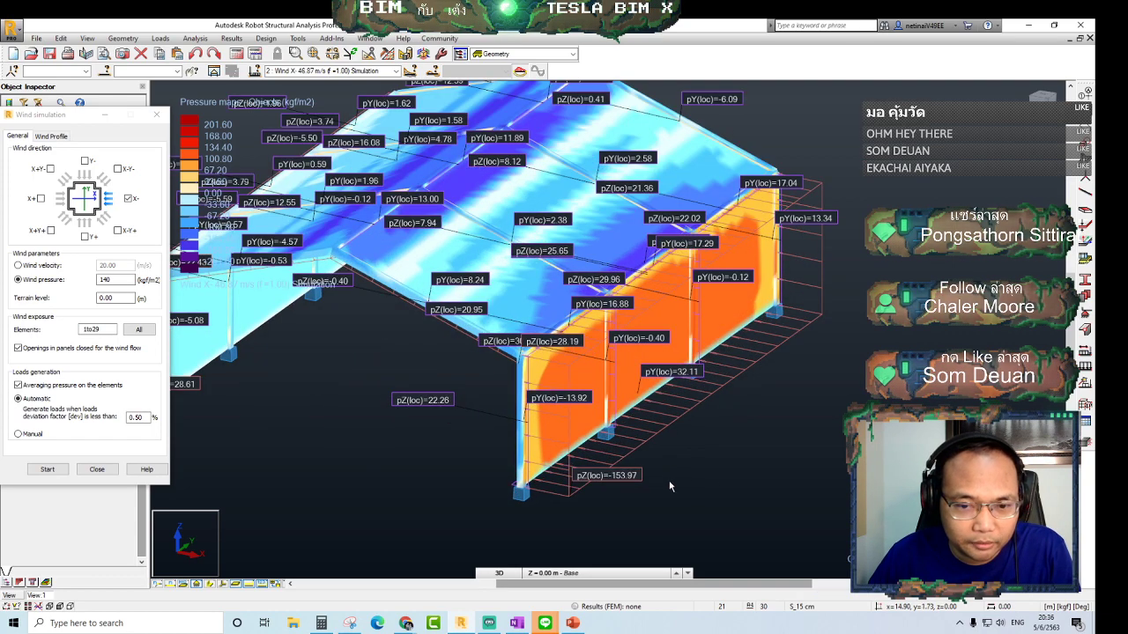
{"action": "scroll", "coordinate": [674, 478], "scroll_direction": "up", "scroll_amount": 1}
{"action": "scroll", "coordinate": [682, 471], "scroll_direction": "up", "scroll_amount": 1}
{"action": "scroll", "coordinate": [687, 423], "scroll_direction": "up", "scroll_amount": 2}
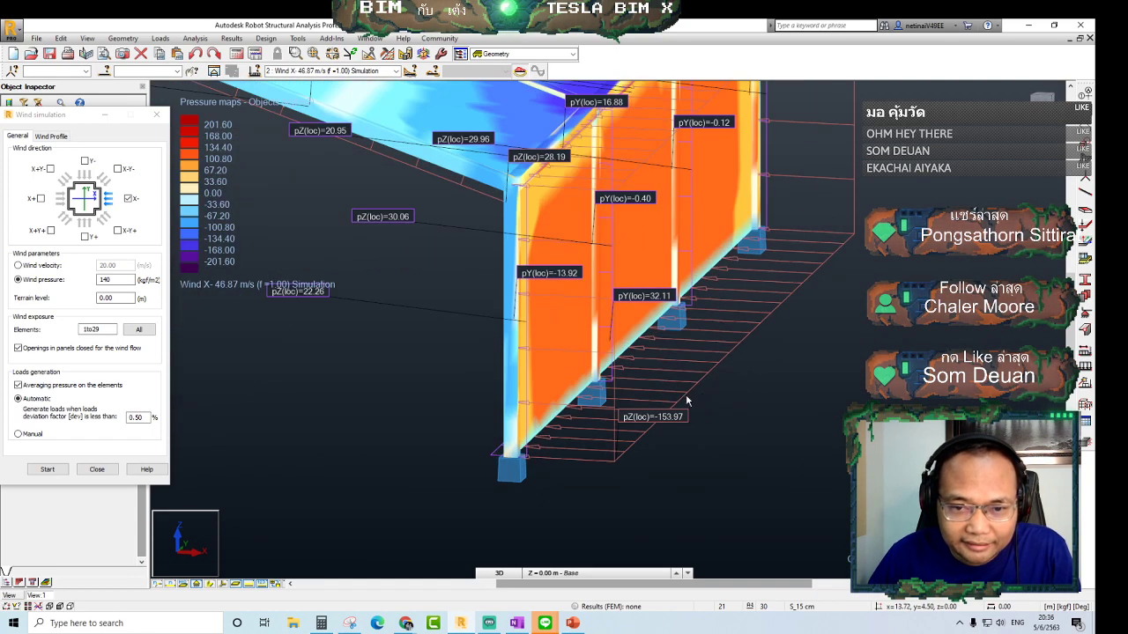
{"action": "scroll", "coordinate": [688, 443], "scroll_direction": "down", "scroll_amount": 3}
{"action": "scroll", "coordinate": [690, 445], "scroll_direction": "down", "scroll_amount": 2}
{"action": "scroll", "coordinate": [755, 461], "scroll_direction": "up", "scroll_amount": 2}
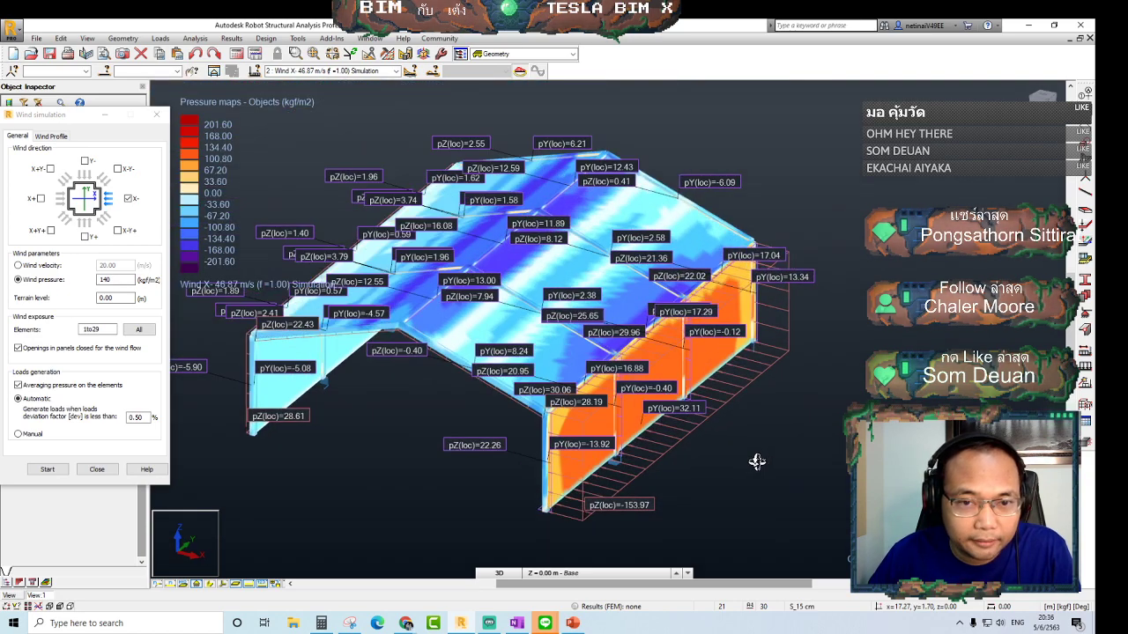
{"action": "scroll", "coordinate": [704, 488], "scroll_direction": "up", "scroll_amount": 1}
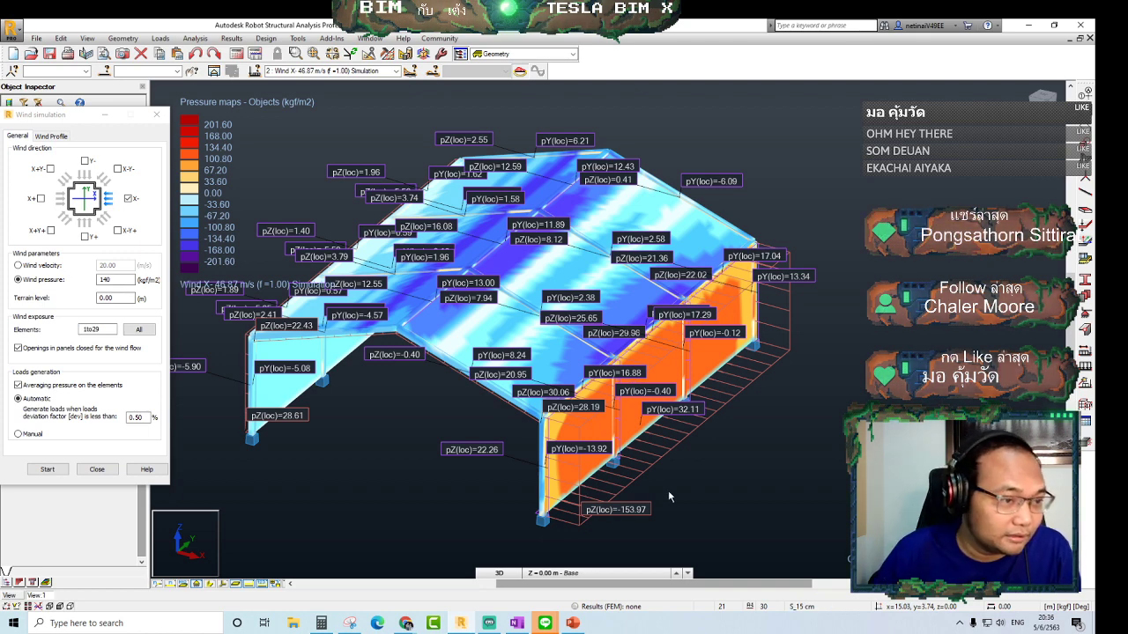
{"action": "left_click_drag", "start_coordinate": [102, 329], "coordinate": [64, 331]}
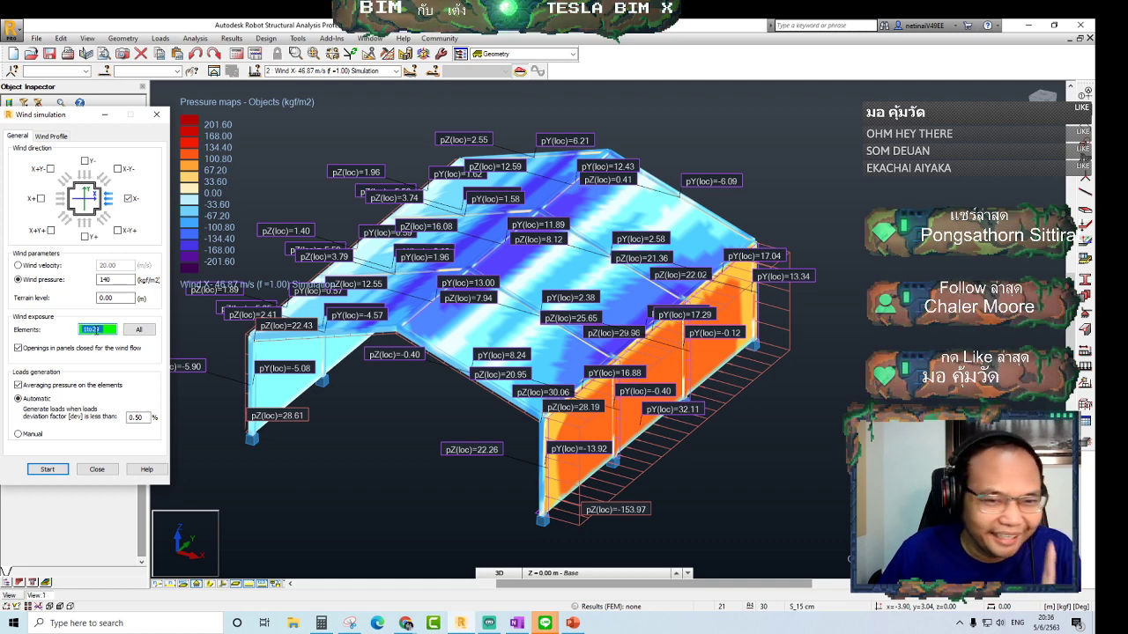
{"action": "left_click", "coordinate": [754, 451]}
{"action": "scroll", "coordinate": [755, 450], "scroll_direction": "up", "scroll_amount": 2}
{"action": "scroll", "coordinate": [669, 454], "scroll_direction": "up", "scroll_amount": 2}
{"action": "scroll", "coordinate": [586, 454], "scroll_direction": "up", "scroll_amount": 2}
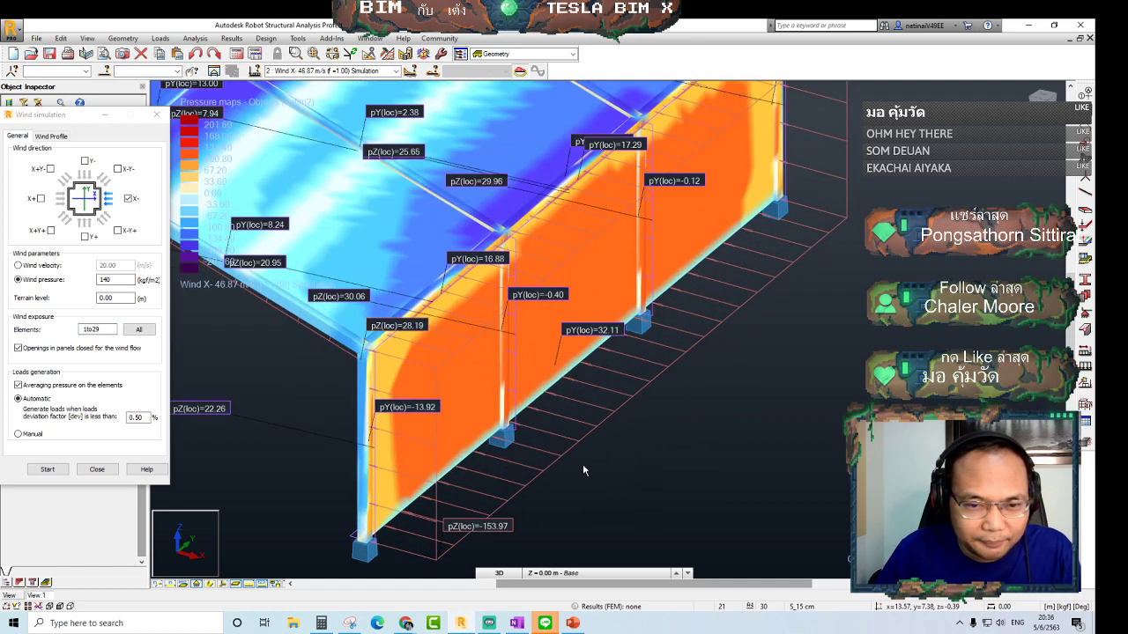
{"action": "scroll", "coordinate": [586, 454], "scroll_direction": "down", "scroll_amount": 2}
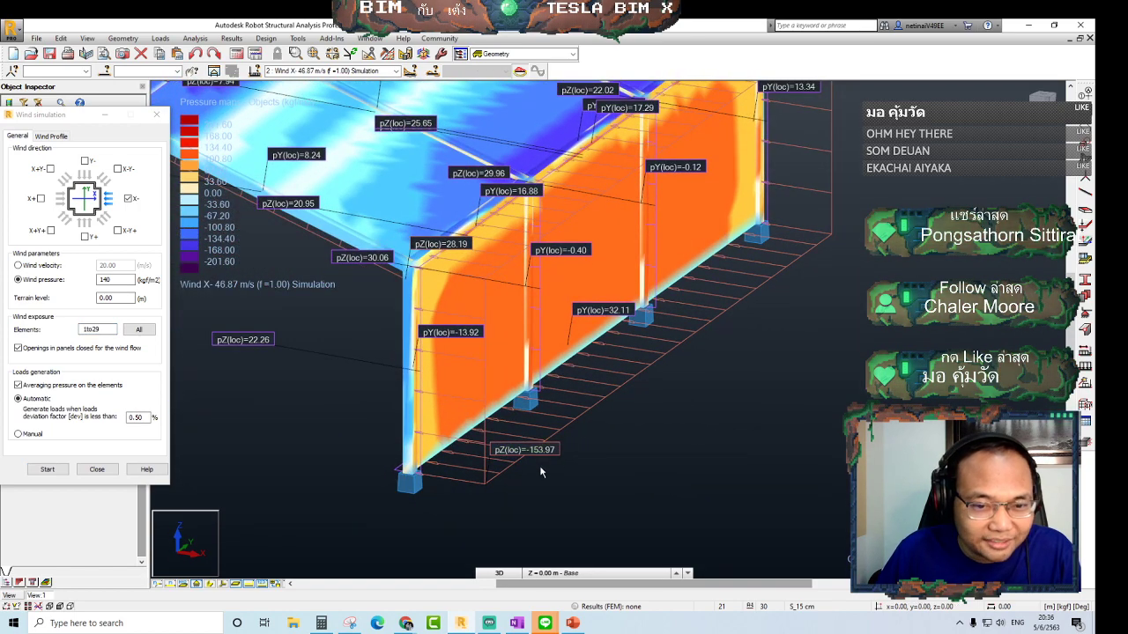
{"action": "left_click", "coordinate": [517, 623]}
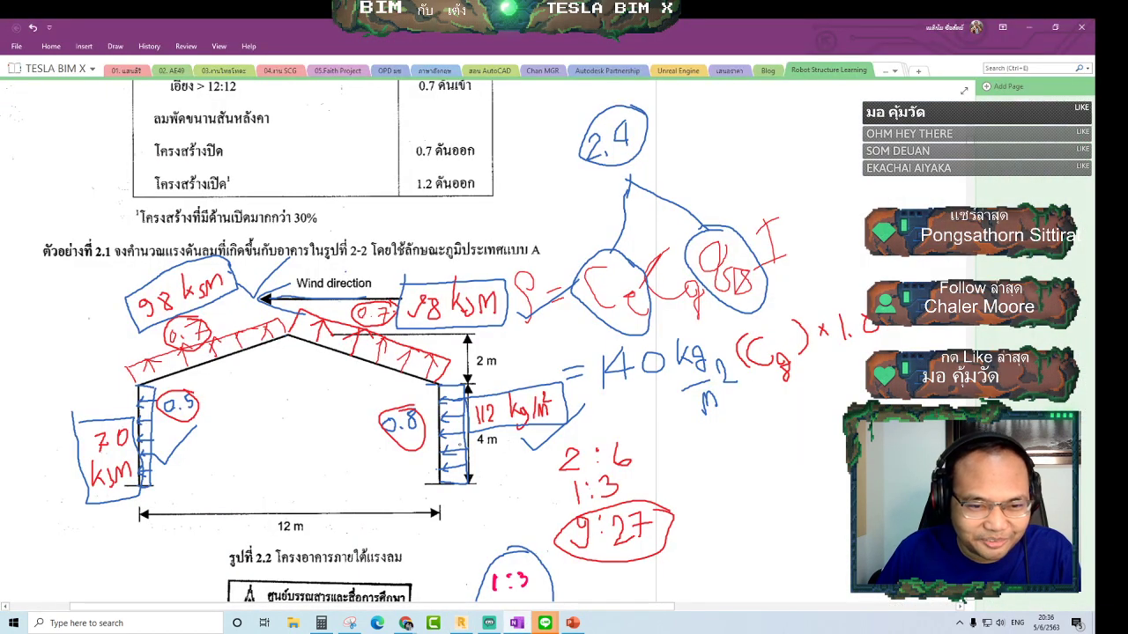
{"action": "left_click", "coordinate": [1028, 27]}
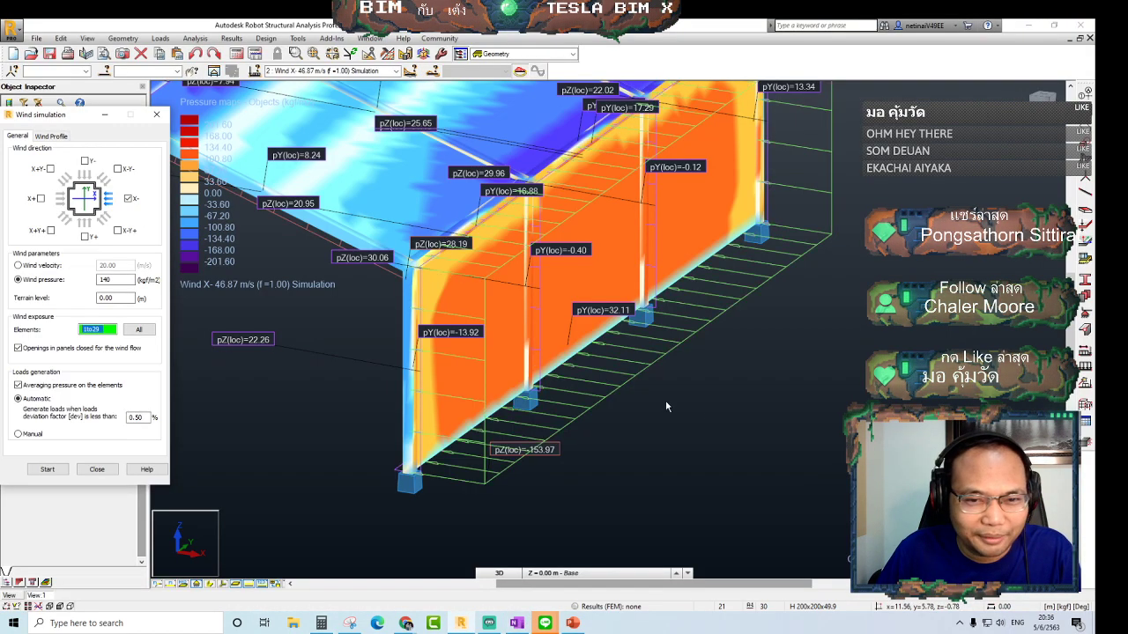
{"action": "middle_click_drag", "start_coordinate": [705, 415], "coordinate": [694, 443], "text": "shift"}
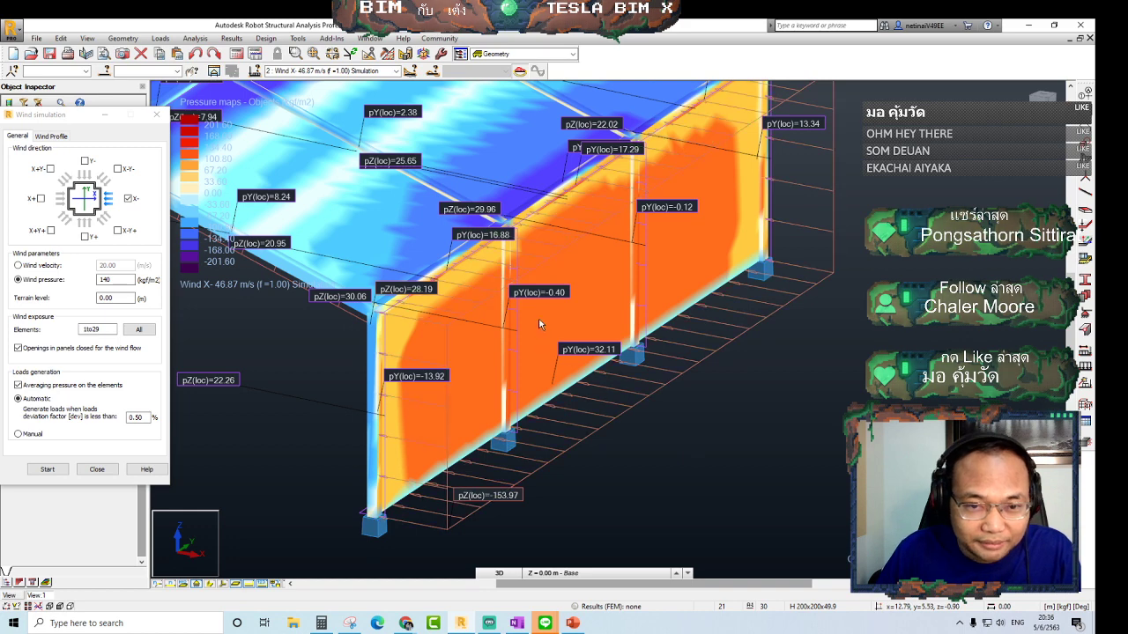
{"action": "scroll", "coordinate": [539, 323], "scroll_direction": "up", "scroll_amount": 2}
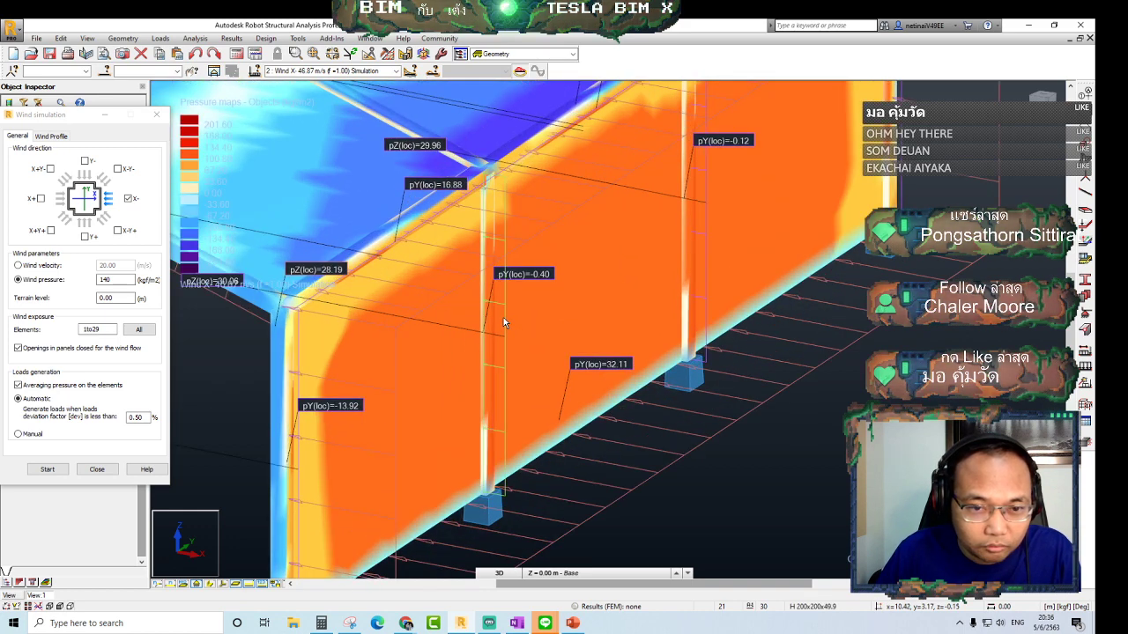
{"action": "right_click", "coordinate": [503, 323]}
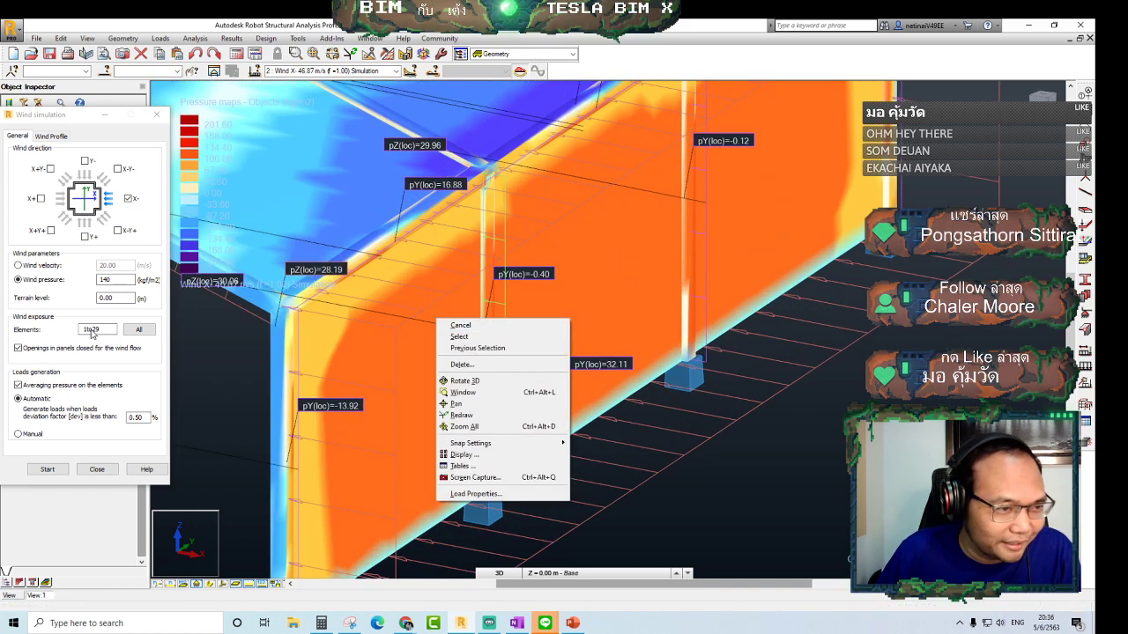
{"action": "left_click", "coordinate": [499, 454]}
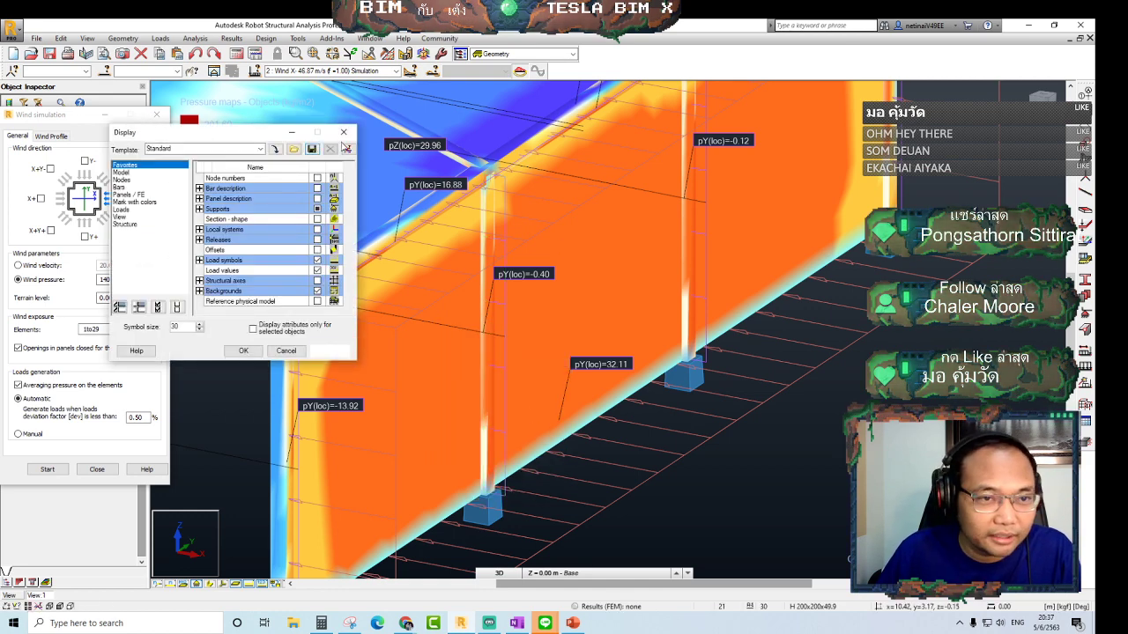
{"action": "left_click", "coordinate": [344, 132]}
{"action": "right_click", "coordinate": [504, 357]}
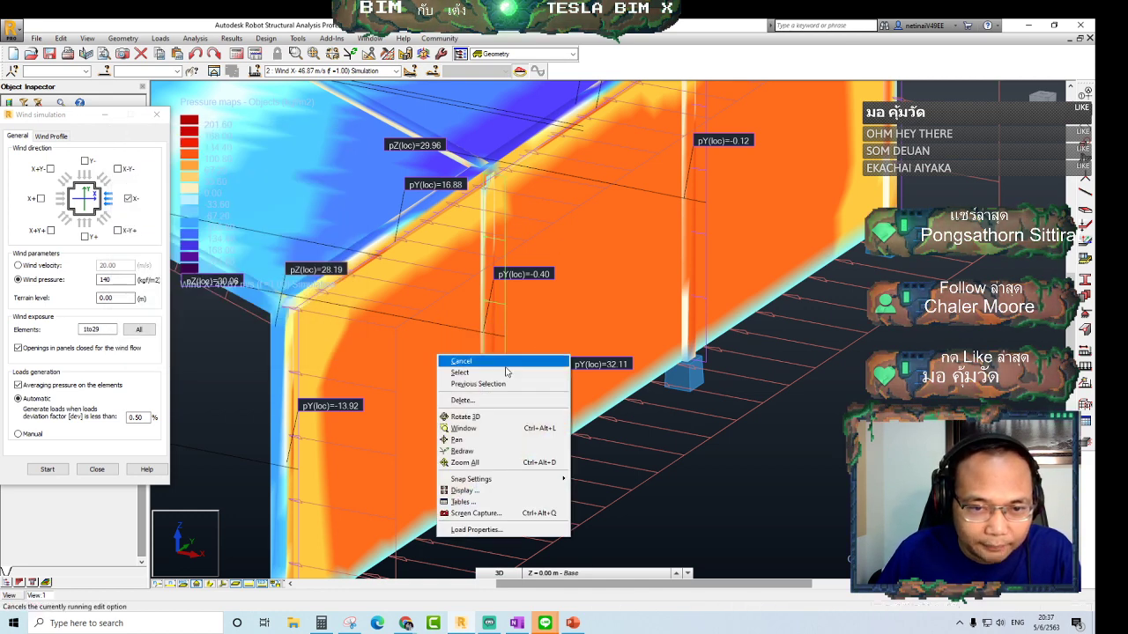
{"action": "left_click", "coordinate": [503, 527]}
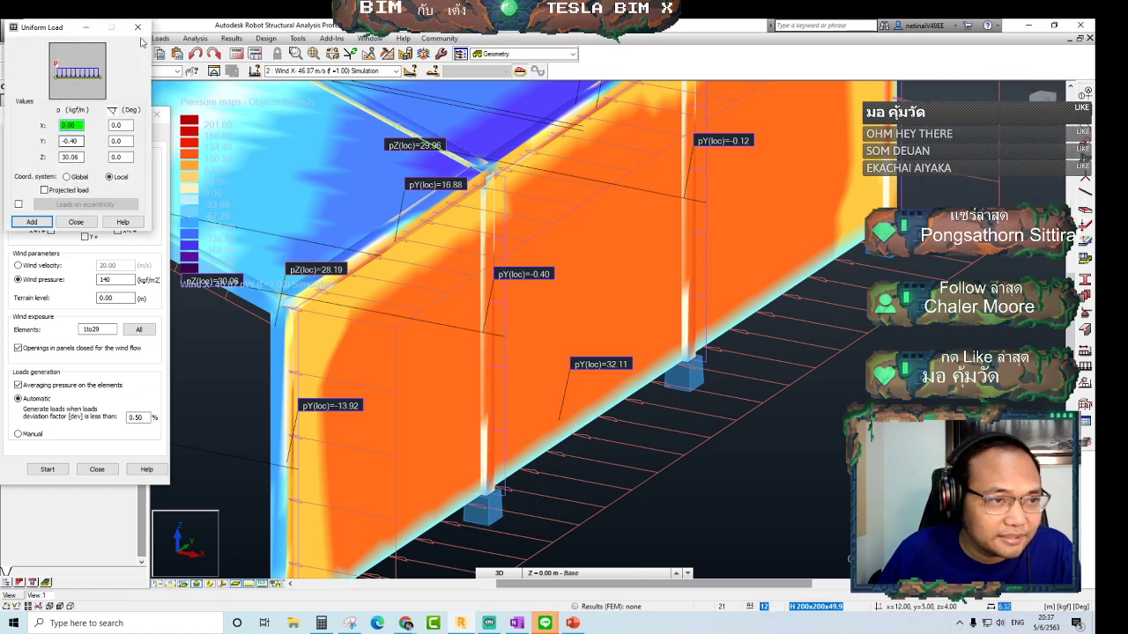
{"action": "left_click", "coordinate": [137, 27]}
{"action": "scroll", "coordinate": [559, 394], "scroll_direction": "down", "scroll_amount": 2}
{"action": "scroll", "coordinate": [586, 364], "scroll_direction": "down", "scroll_amount": 2}
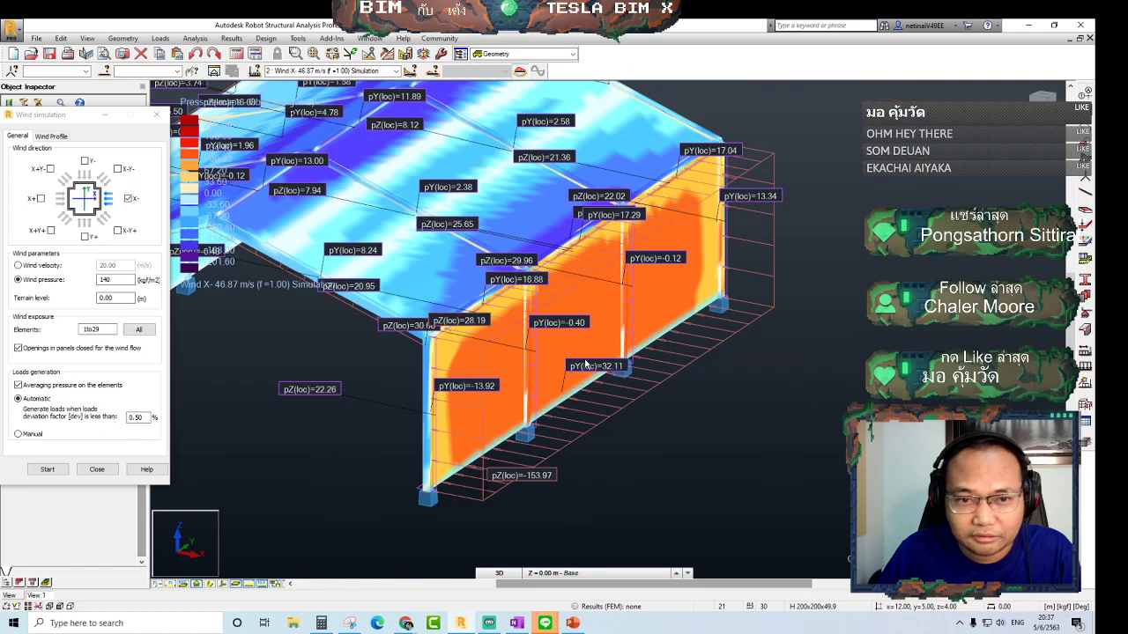
{"action": "scroll", "coordinate": [652, 353], "scroll_direction": "up", "scroll_amount": 2}
{"action": "scroll", "coordinate": [677, 349], "scroll_direction": "up", "scroll_amount": 1}
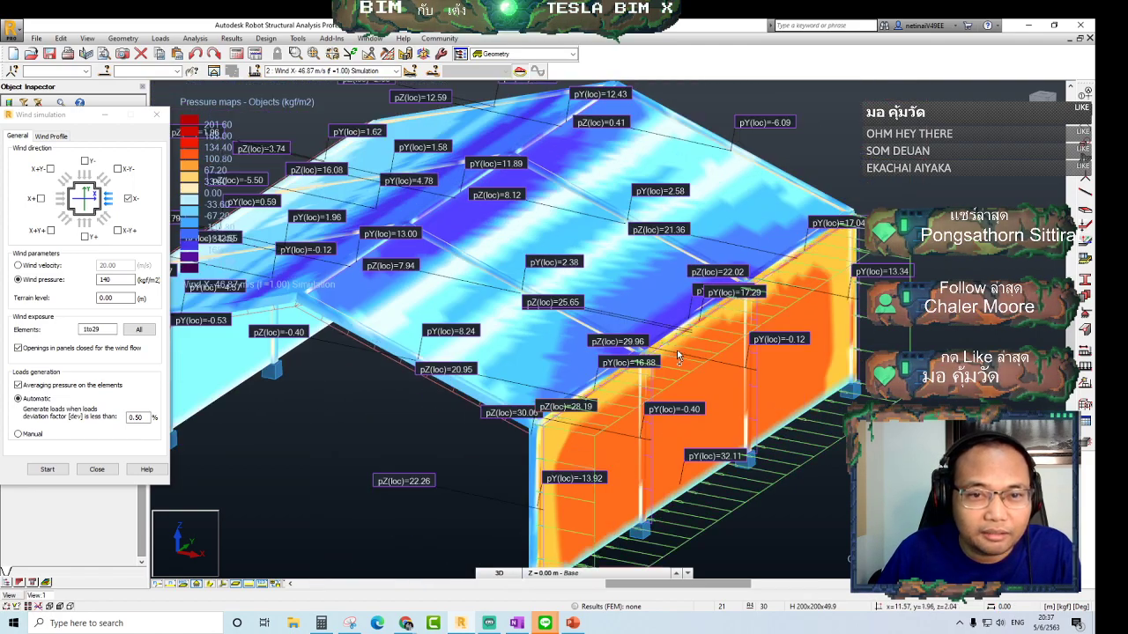
{"action": "mouse_move", "coordinate": [677, 350]}
{"action": "middle_mouse_down", "text": "shift"}
{"action": "mouse_move", "coordinate": [697, 336]}
{"action": "mouse_move", "coordinate": [688, 336]}
{"action": "middle_mouse_up", "text": "shift"}
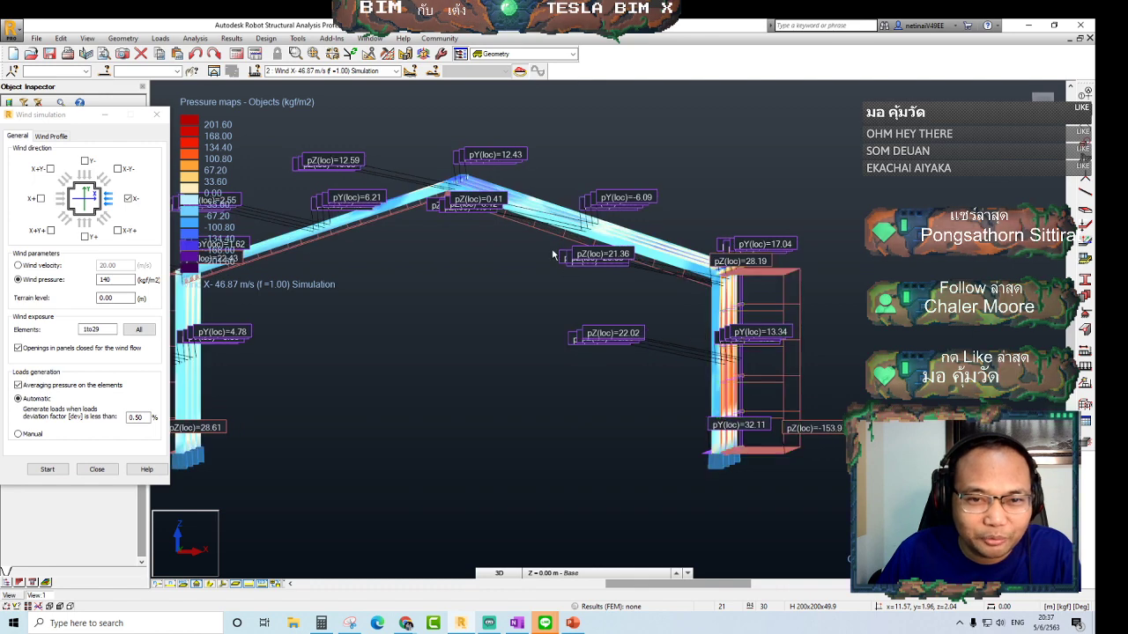
{"action": "scroll", "coordinate": [553, 255], "scroll_direction": "up", "scroll_amount": 1}
{"action": "right_click", "coordinate": [525, 213]}
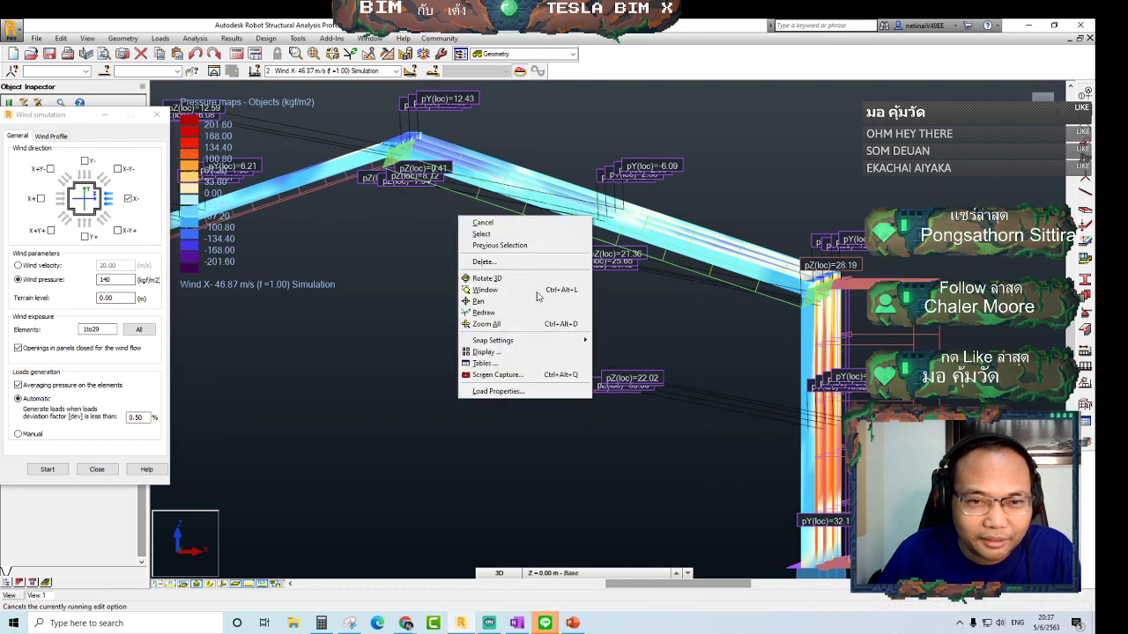
{"action": "left_click", "coordinate": [497, 392]}
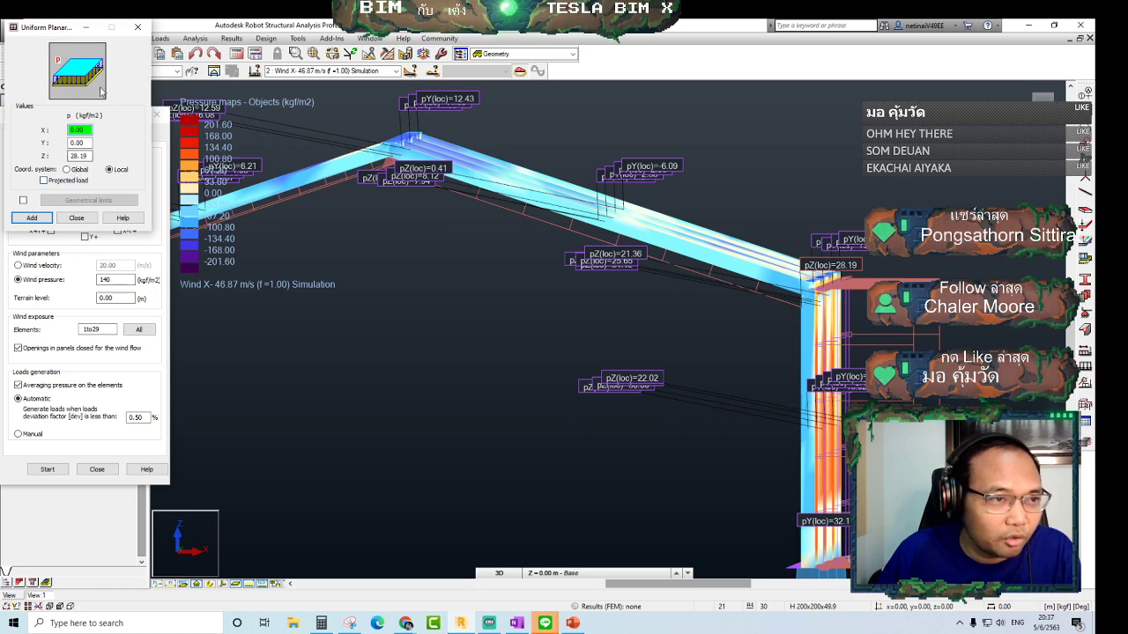
{"action": "left_click_drag", "start_coordinate": [75, 24], "coordinate": [314, 191]}
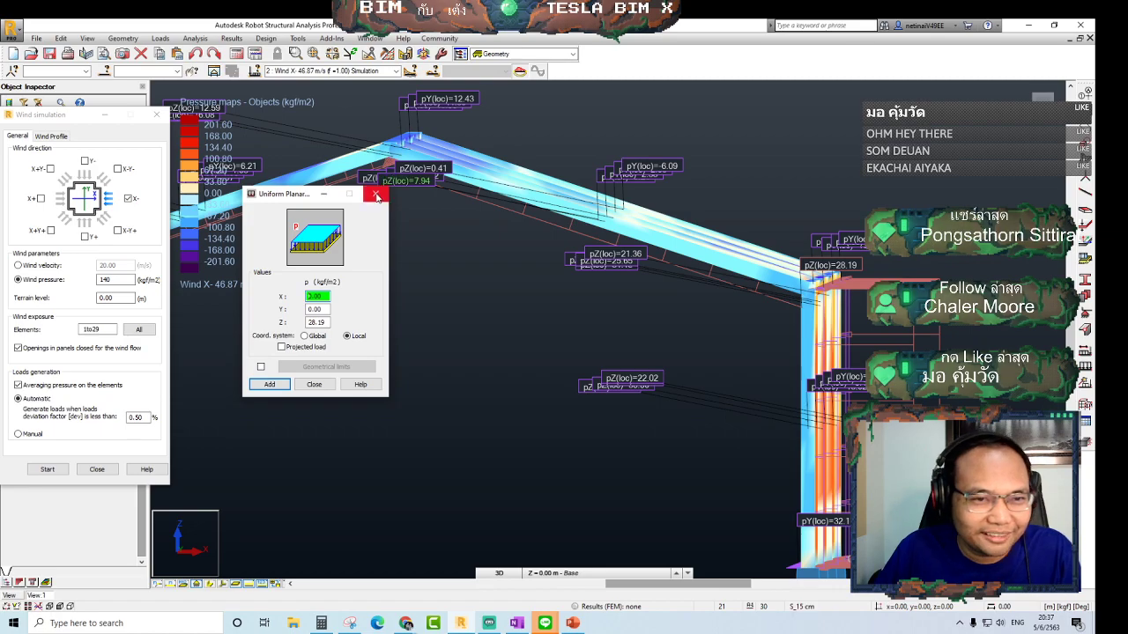
{"action": "left_click", "coordinate": [314, 384]}
{"action": "scroll", "coordinate": [561, 330], "scroll_direction": "down", "scroll_amount": 2}
{"action": "scroll", "coordinate": [564, 332], "scroll_direction": "down", "scroll_amount": 2}
{"action": "mouse_move", "coordinate": [597, 350]}
{"action": "middle_mouse_down", "text": "shift"}
{"action": "mouse_move", "coordinate": [579, 390]}
{"action": "mouse_move", "coordinate": [555, 389]}
{"action": "middle_mouse_up", "text": "shift"}
{"action": "mouse_move", "coordinate": [418, 480]}
{"action": "middle_mouse_down", "text": "shift"}
{"action": "mouse_move", "coordinate": [441, 443]}
{"action": "mouse_move", "coordinate": [406, 312]}
{"action": "middle_mouse_up", "text": "shift"}
{"action": "mouse_move", "coordinate": [442, 413]}
{"action": "middle_mouse_down", "text": "shift"}
{"action": "mouse_move", "coordinate": [448, 420]}
{"action": "mouse_move", "coordinate": [432, 425]}
{"action": "middle_mouse_up", "text": "shift"}
{"action": "scroll", "coordinate": [256, 490], "scroll_direction": "up", "scroll_amount": 3}
{"action": "scroll", "coordinate": [257, 490], "scroll_direction": "up", "scroll_amount": 2}
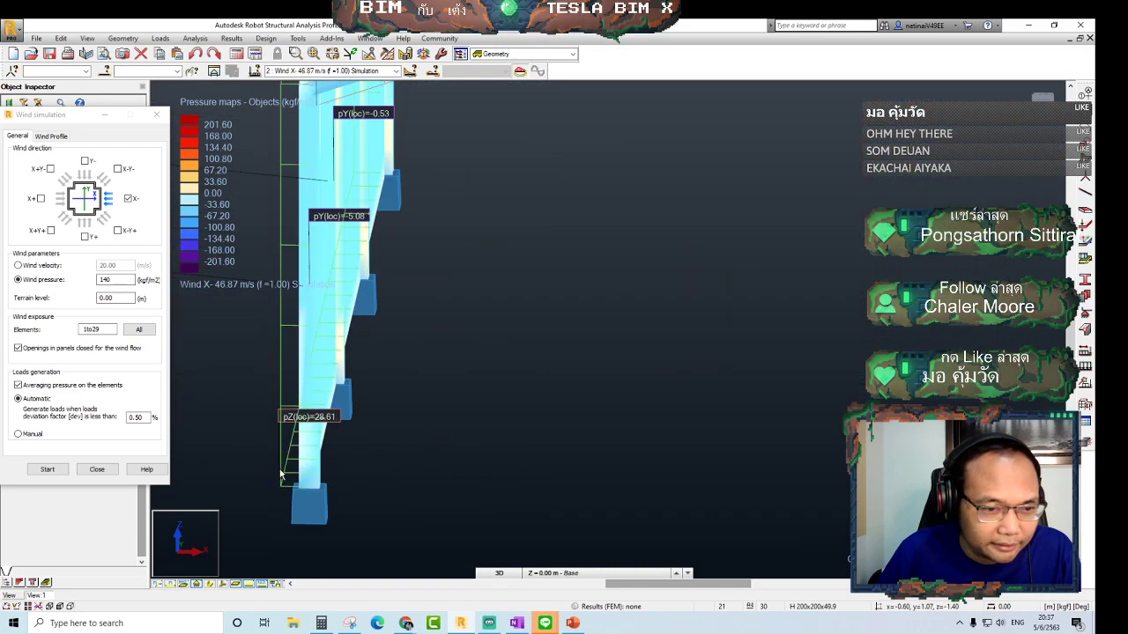
Orbit to the left wall and open its Uniform Planar load properties showing pZ 28.61 kgf/m2
{"action": "scroll", "coordinate": [456, 428], "scroll_direction": "down", "scroll_amount": 5}
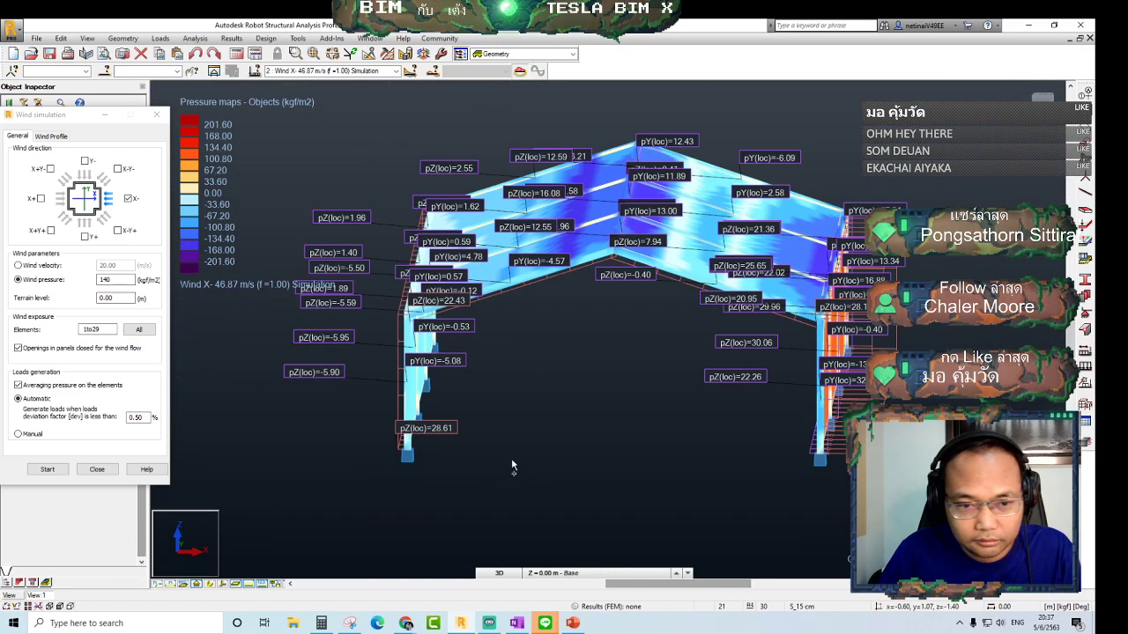
{"action": "scroll", "coordinate": [410, 467], "scroll_direction": "up", "scroll_amount": 3}
{"action": "scroll", "coordinate": [390, 448], "scroll_direction": "up", "scroll_amount": 2}
{"action": "middle_click_drag", "start_coordinate": [455, 428], "coordinate": [520, 430], "text": "shift"}
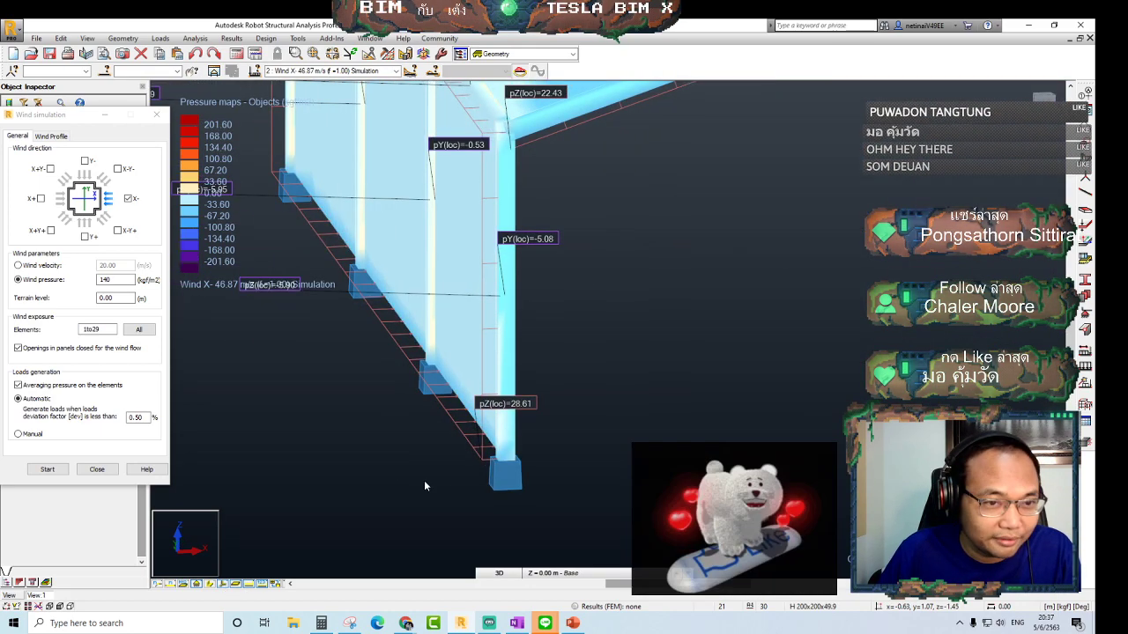
{"action": "mouse_move", "coordinate": [424, 480]}
{"action": "middle_mouse_down", "text": "shift"}
{"action": "mouse_move", "coordinate": [518, 474]}
{"action": "mouse_move", "coordinate": [559, 453]}
{"action": "mouse_move", "coordinate": [534, 461]}
{"action": "mouse_move", "coordinate": [429, 423]}
{"action": "mouse_move", "coordinate": [693, 465]}
{"action": "mouse_move", "coordinate": [652, 437]}
{"action": "middle_mouse_up", "text": "shift"}
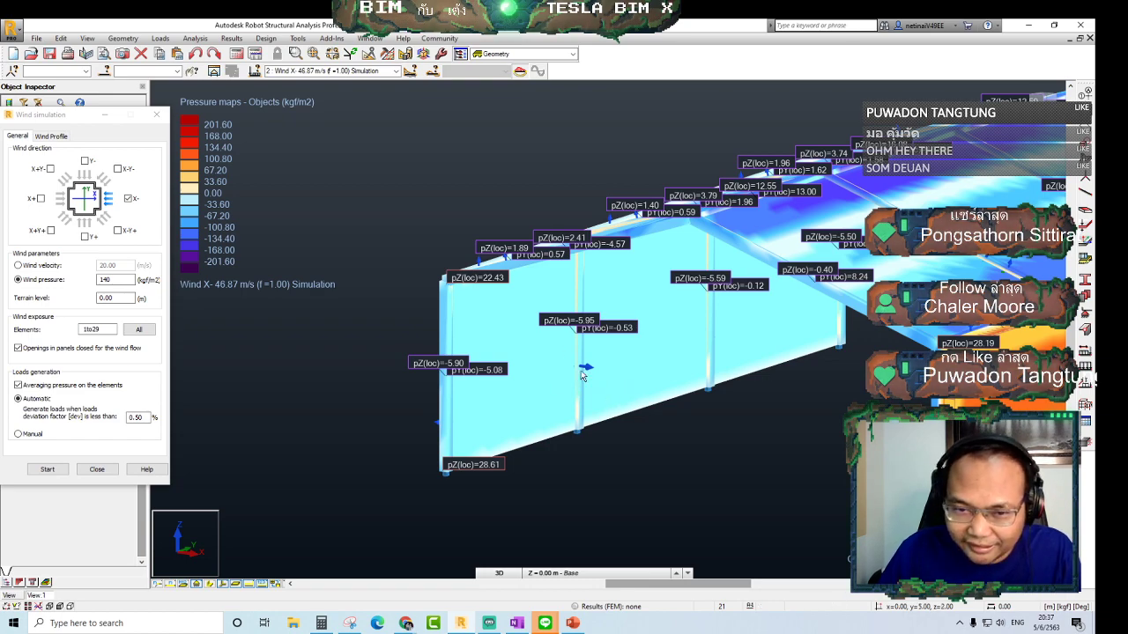
{"action": "mouse_move", "coordinate": [649, 456]}
{"action": "middle_mouse_down", "text": "shift"}
{"action": "mouse_move", "coordinate": [669, 455]}
{"action": "mouse_move", "coordinate": [652, 493]}
{"action": "middle_mouse_up", "text": "shift"}
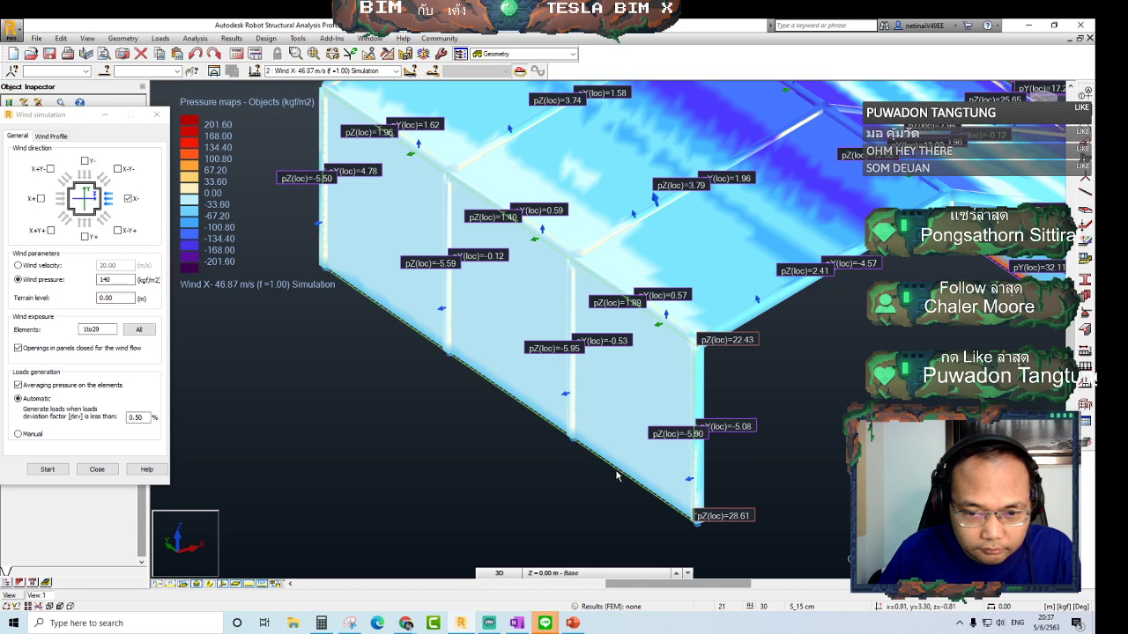
{"action": "right_click", "coordinate": [616, 474]}
{"action": "left_click", "coordinate": [608, 464]}
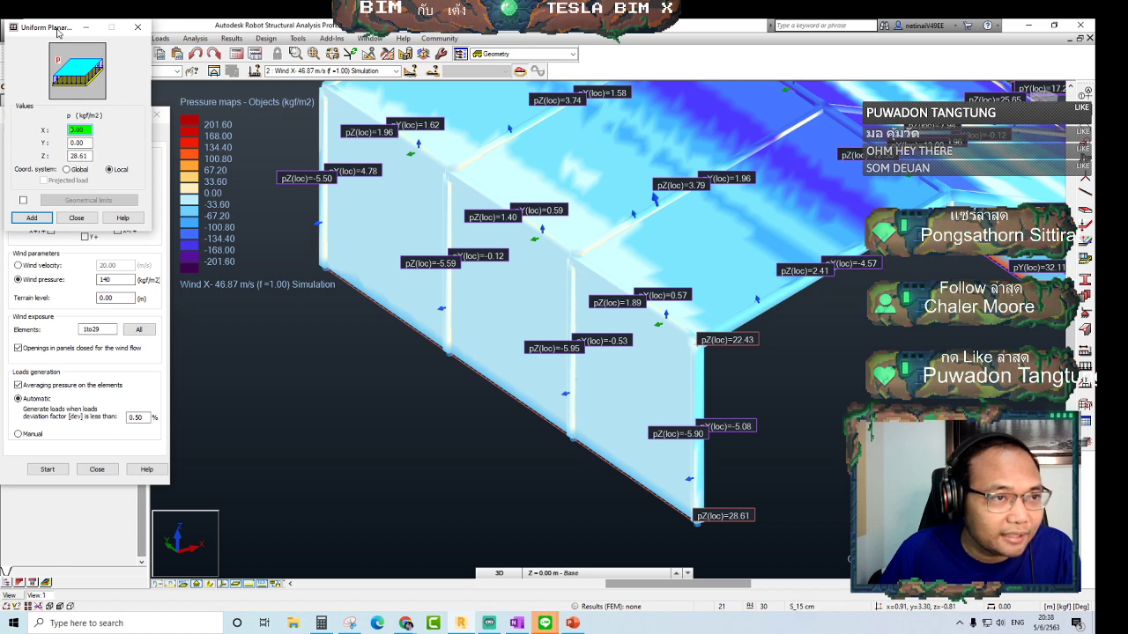
{"action": "left_click_drag", "start_coordinate": [56, 32], "coordinate": [248, 172]}
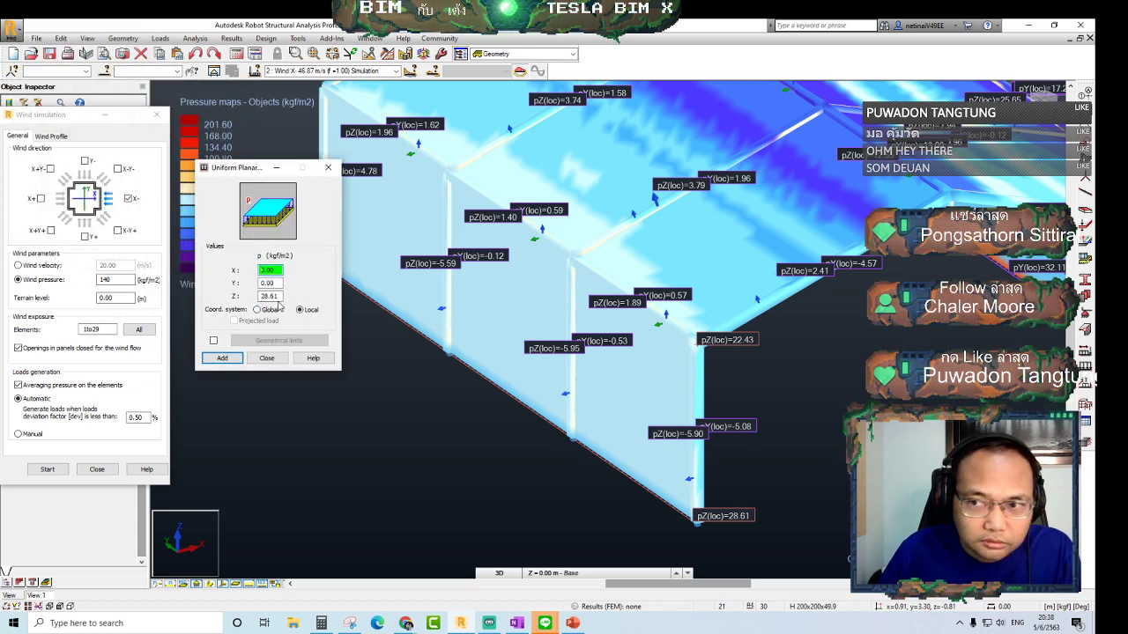
Bring the Wind simulation settings back in front and open the object list's options
{"action": "scroll", "coordinate": [821, 401], "scroll_direction": "down", "scroll_amount": 1}
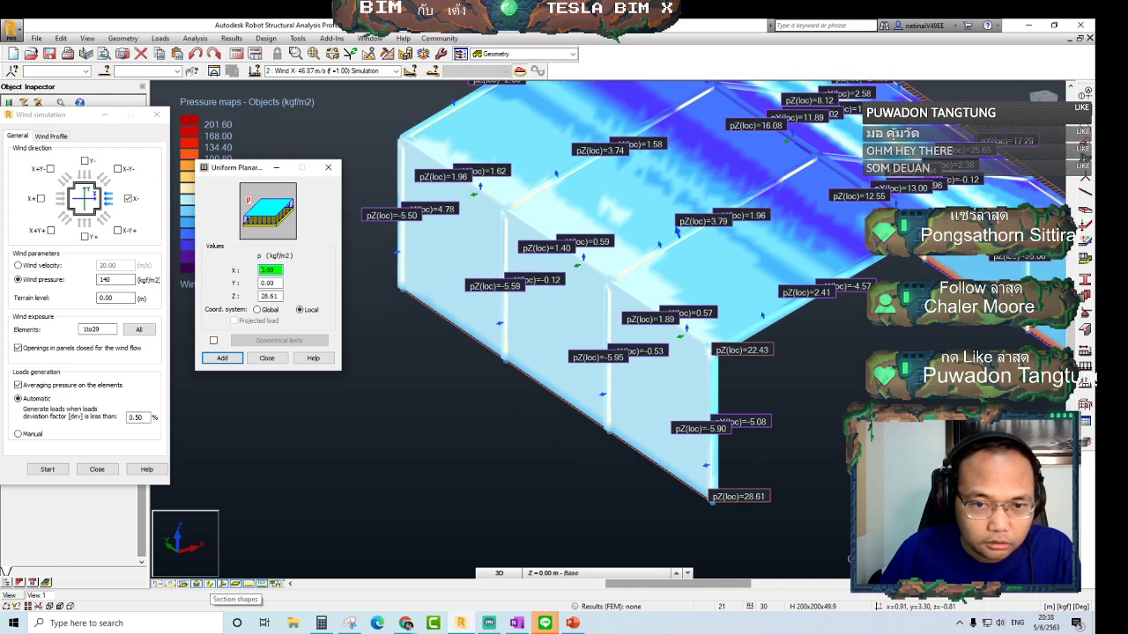
{"action": "left_click", "coordinate": [60, 115]}
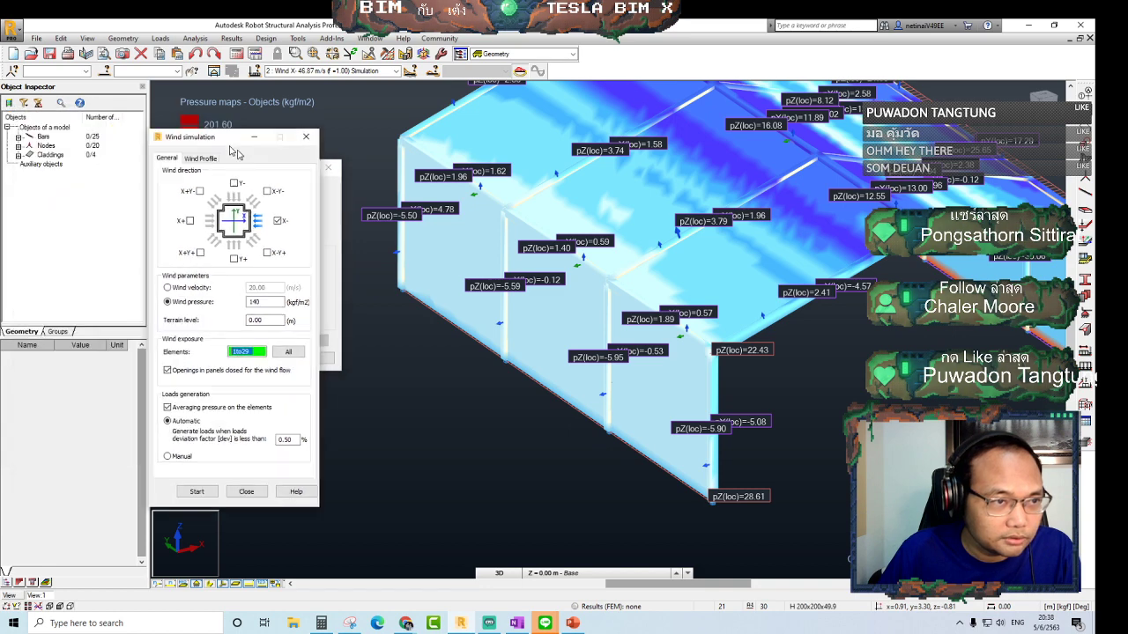
{"action": "right_click", "coordinate": [43, 136]}
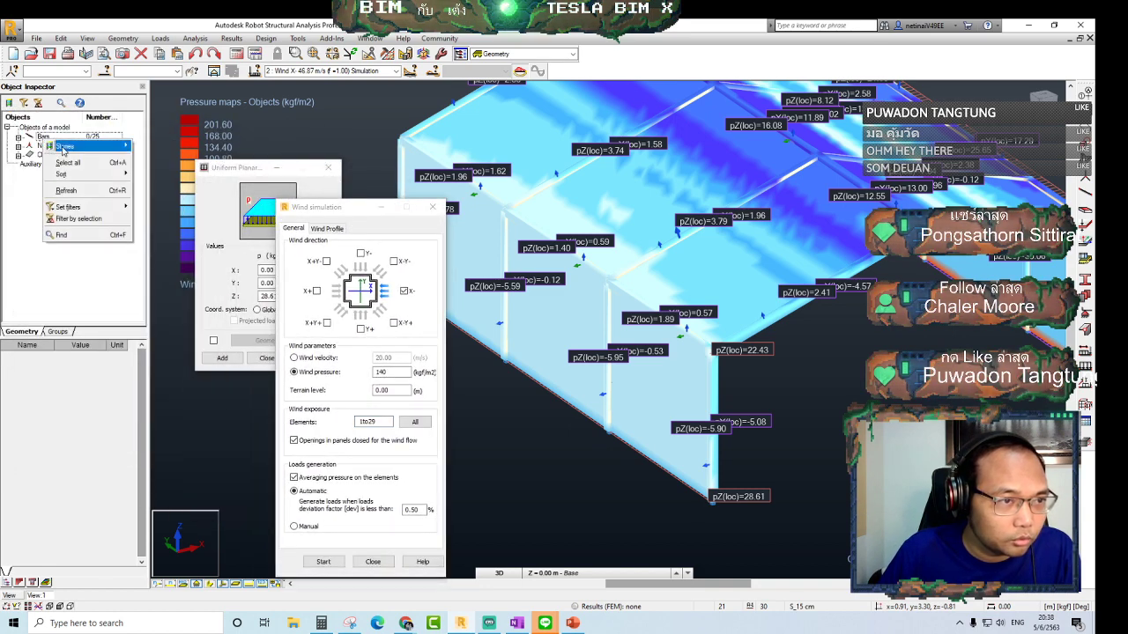
Select all bars into New Group Bars (bars 1to25) and show only that group
{"action": "left_click", "coordinate": [66, 163]}
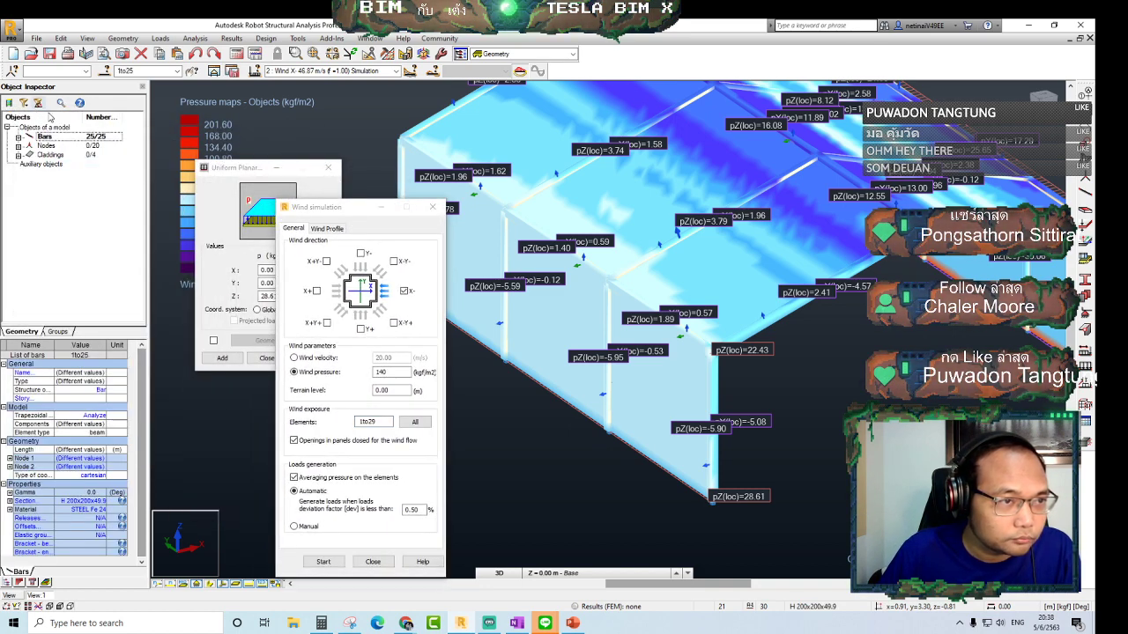
{"action": "left_click", "coordinate": [58, 331]}
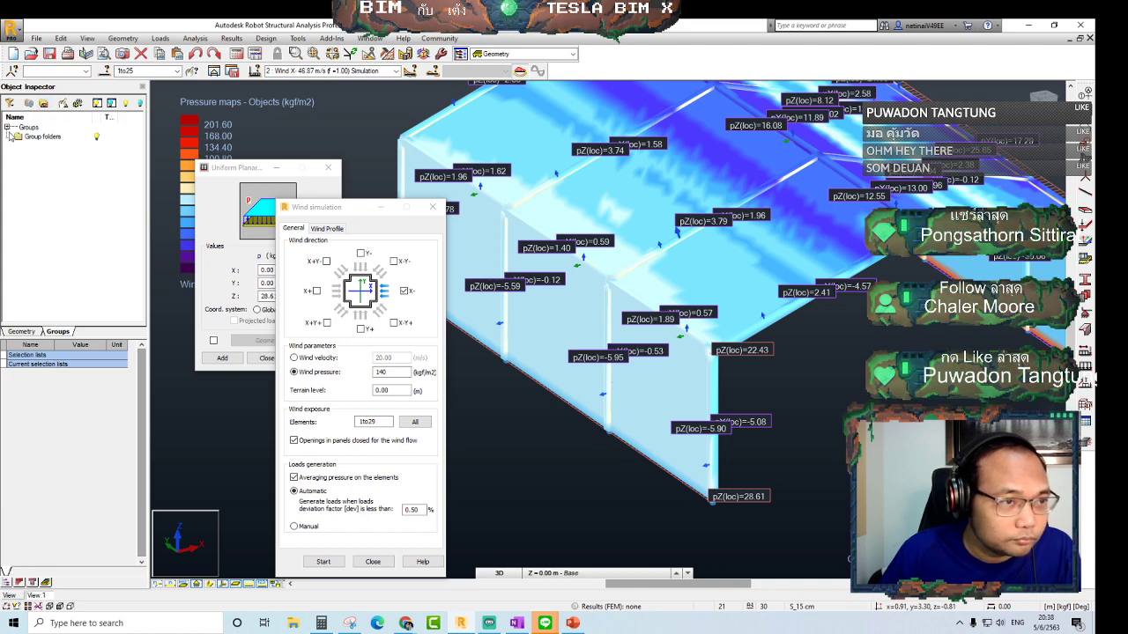
{"action": "left_click", "coordinate": [7, 129]}
{"action": "left_click", "coordinate": [45, 137]}
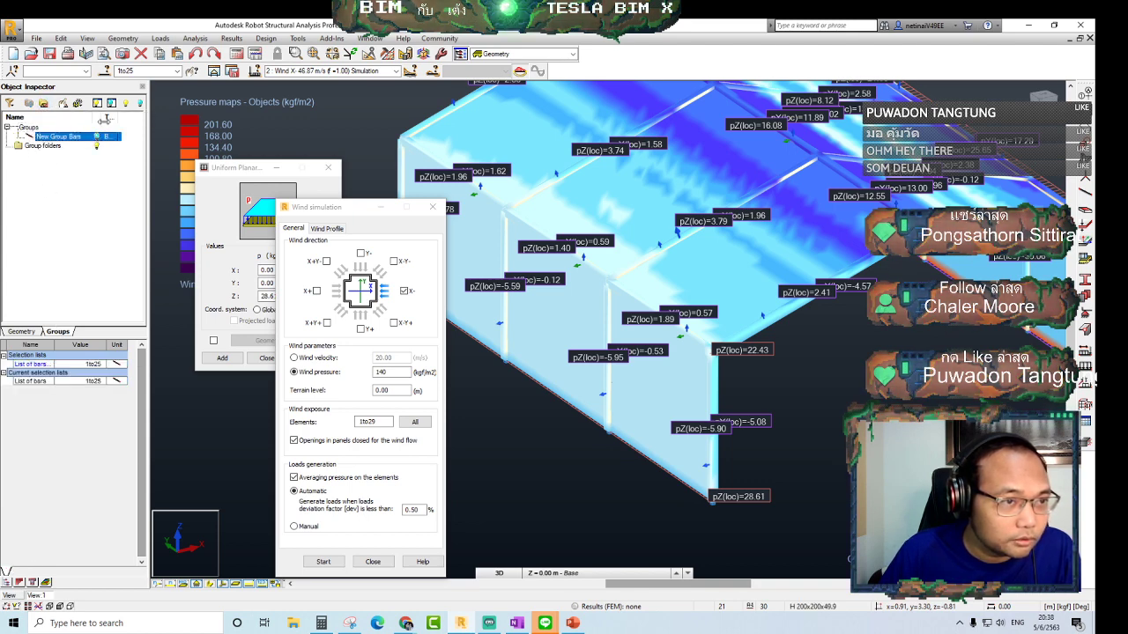
{"action": "left_click", "coordinate": [111, 104]}
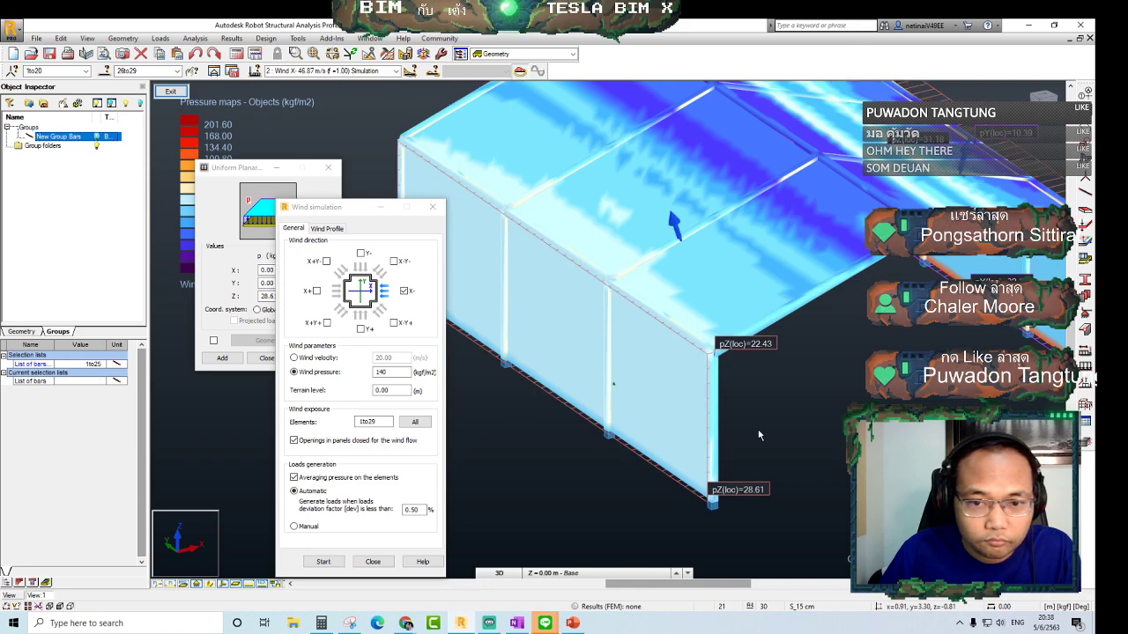
Orbit the isolated frame to a front elevation, moving the Wind simulation dialog to the left edge
{"action": "mouse_move", "coordinate": [793, 451]}
{"action": "middle_mouse_down", "text": "shift"}
{"action": "mouse_move", "coordinate": [763, 423]}
{"action": "mouse_move", "coordinate": [723, 420]}
{"action": "mouse_move", "coordinate": [784, 432]}
{"action": "middle_mouse_up", "text": "shift"}
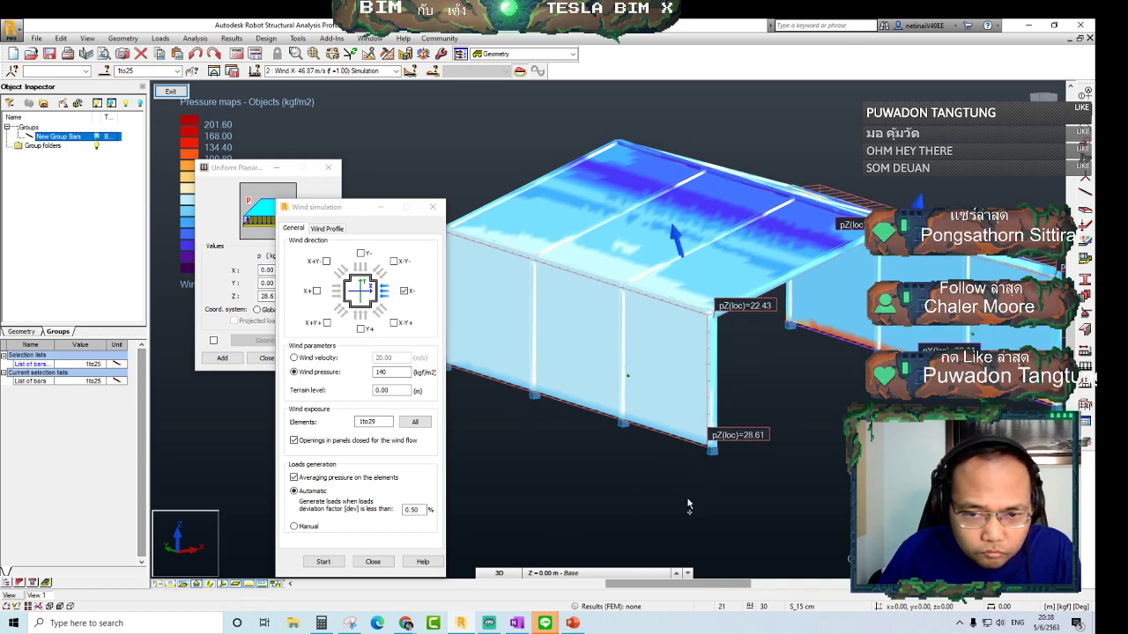
{"action": "middle_click_drag", "start_coordinate": [703, 498], "coordinate": [622, 496], "text": "shift"}
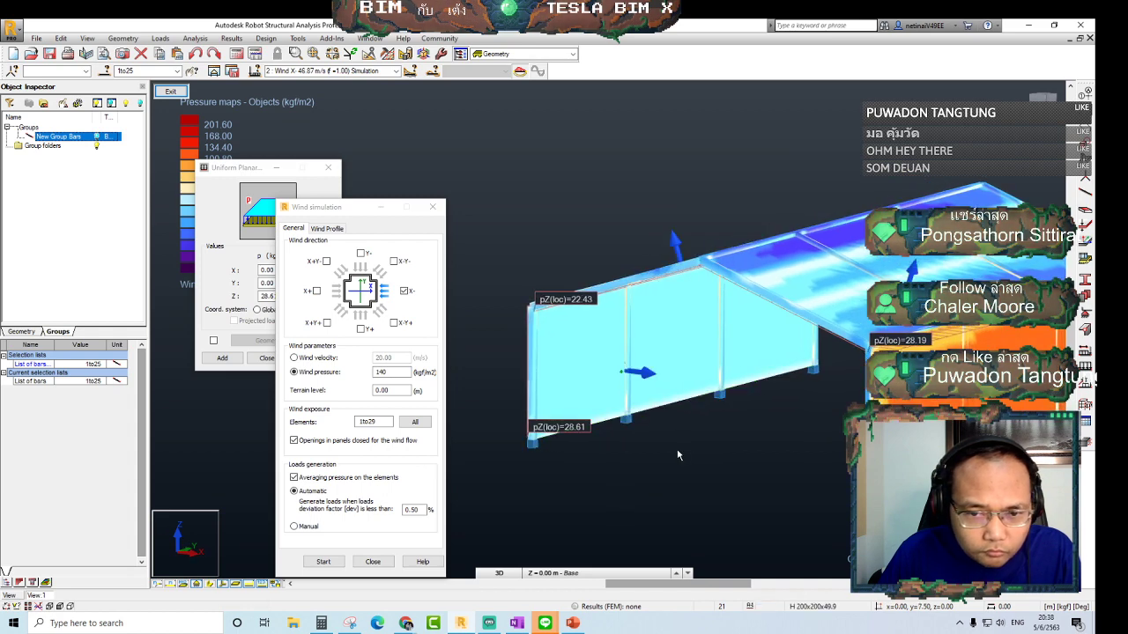
{"action": "middle_click_drag", "start_coordinate": [719, 453], "coordinate": [706, 454], "text": "shift"}
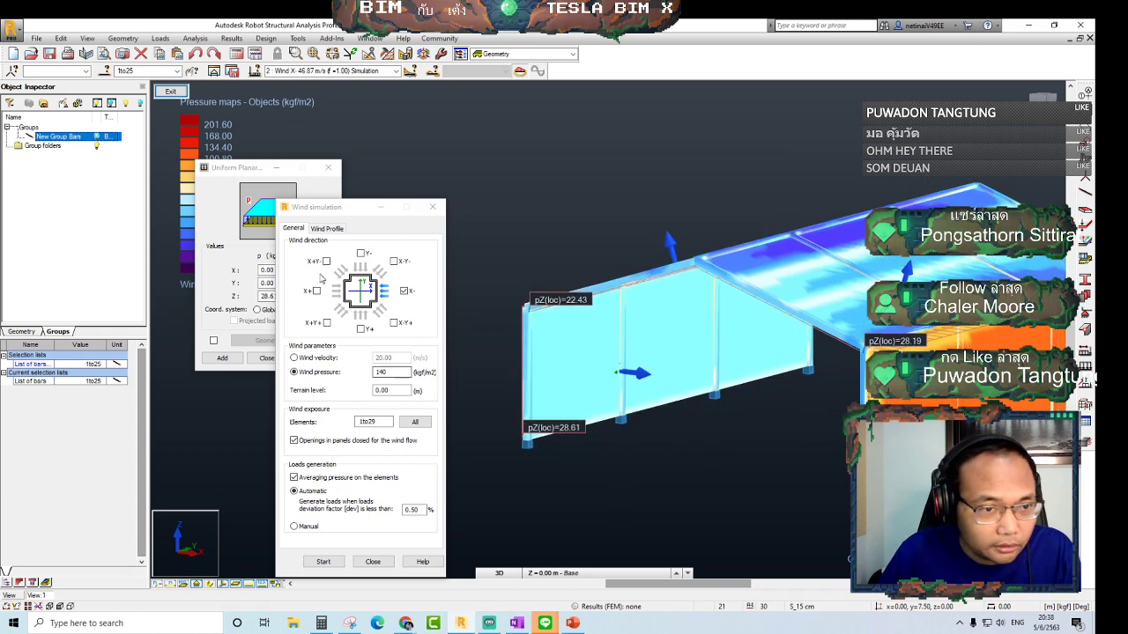
{"action": "left_click_drag", "start_coordinate": [350, 212], "coordinate": [96, 199]}
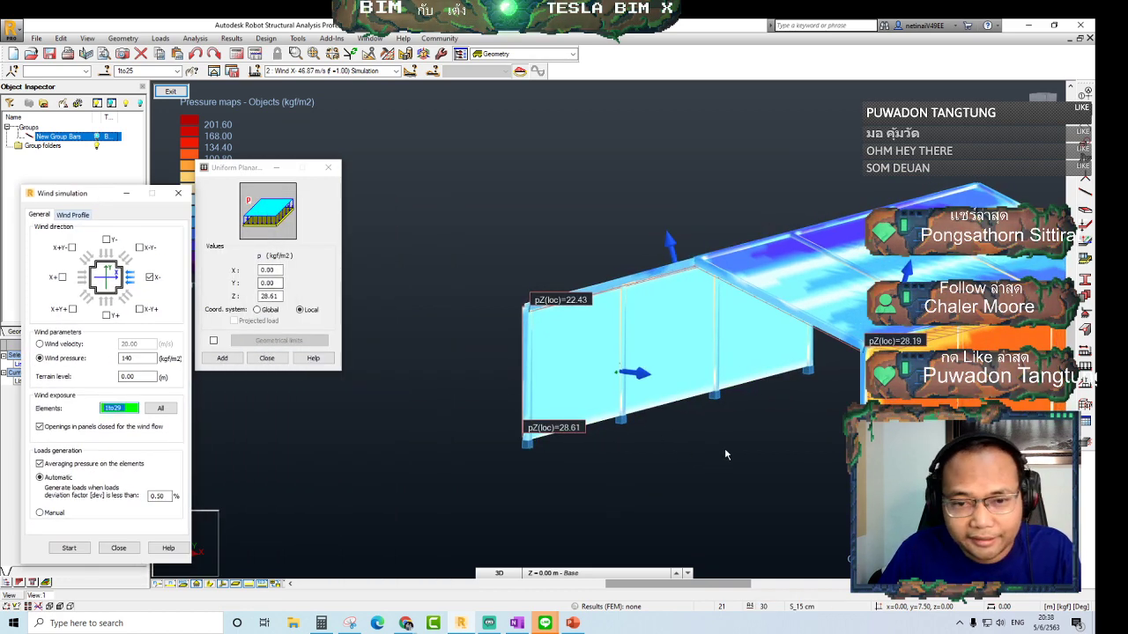
{"action": "mouse_move", "coordinate": [725, 453]}
{"action": "middle_mouse_down", "text": "shift"}
{"action": "mouse_move", "coordinate": [643, 440]}
{"action": "mouse_move", "coordinate": [690, 441]}
{"action": "mouse_move", "coordinate": [672, 446]}
{"action": "mouse_move", "coordinate": [693, 446]}
{"action": "mouse_move", "coordinate": [675, 456]}
{"action": "mouse_move", "coordinate": [636, 430]}
{"action": "middle_mouse_up", "text": "shift"}
{"action": "middle_click_drag", "start_coordinate": [481, 445], "coordinate": [678, 463], "text": "shift"}
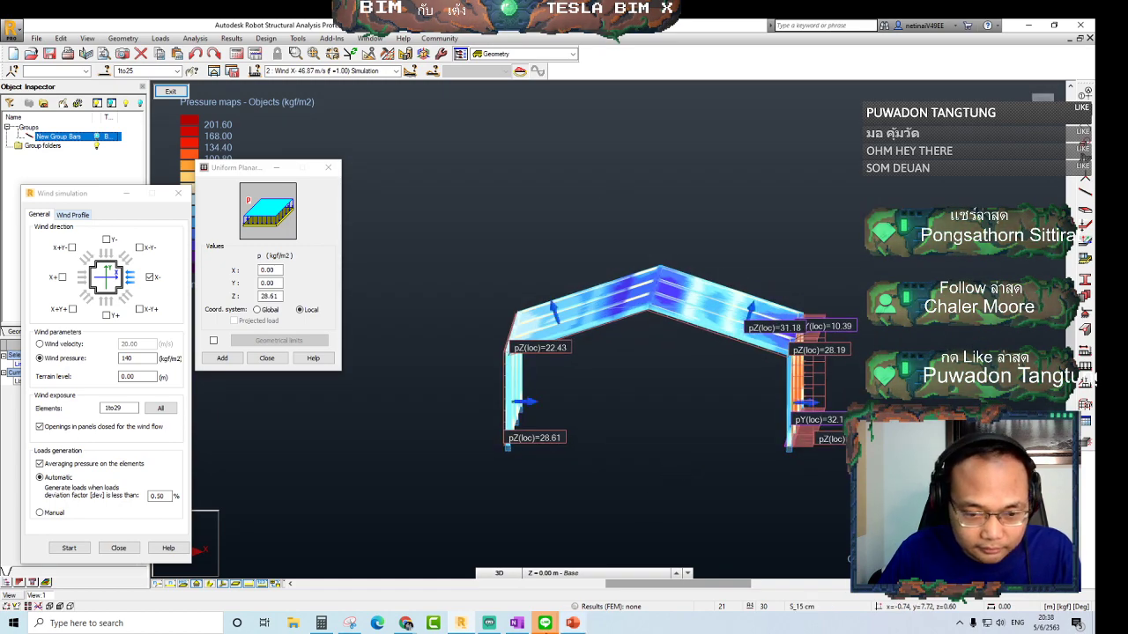
Draw wind arrows against the left wall of the OneNote sketch, then return to Robot
{"action": "left_click", "coordinate": [516, 623]}
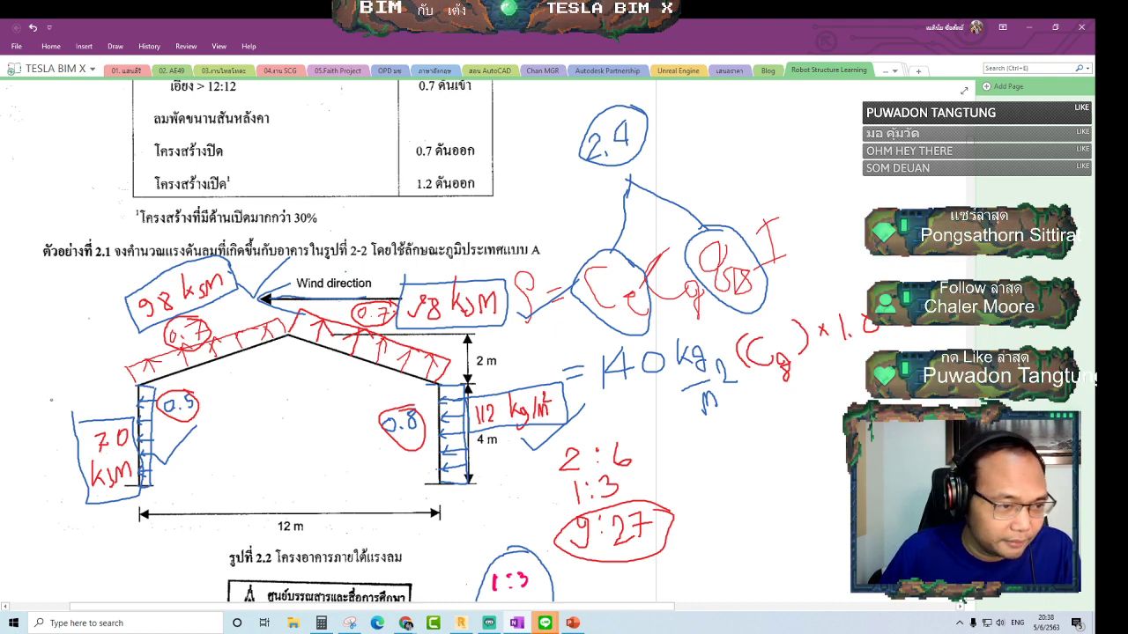
{"action": "mouse_move", "coordinate": [49, 397]}
{"action": "left_mouse_down"}
{"action": "mouse_move", "coordinate": [77, 397]}
{"action": "mouse_move", "coordinate": [72, 419]}
{"action": "left_mouse_up"}
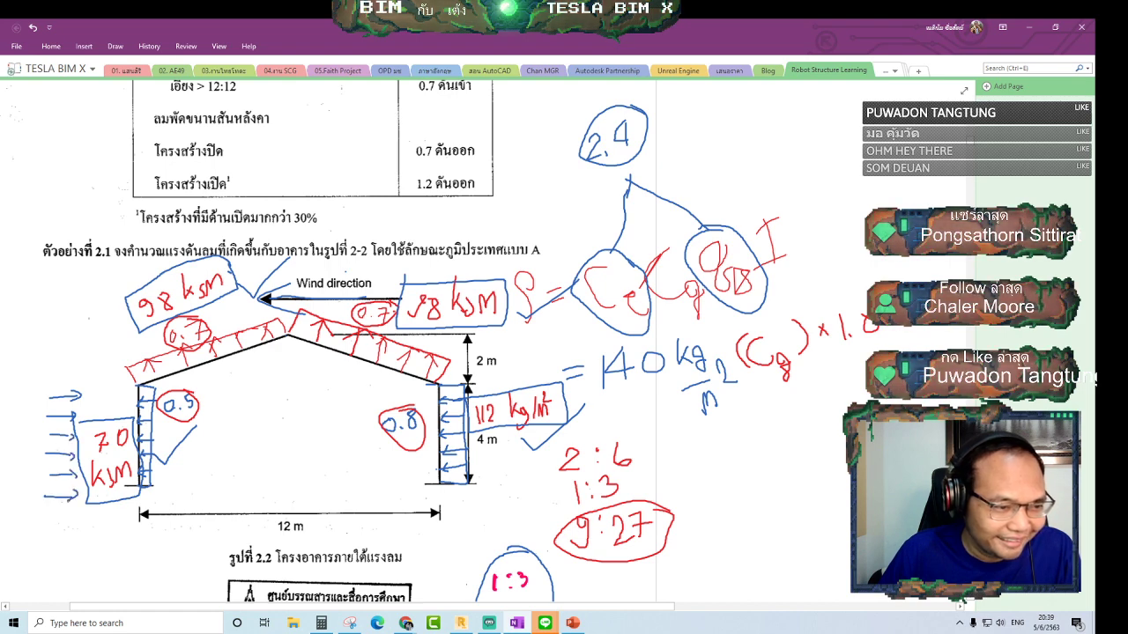
{"action": "key", "text": "alt+Tab"}
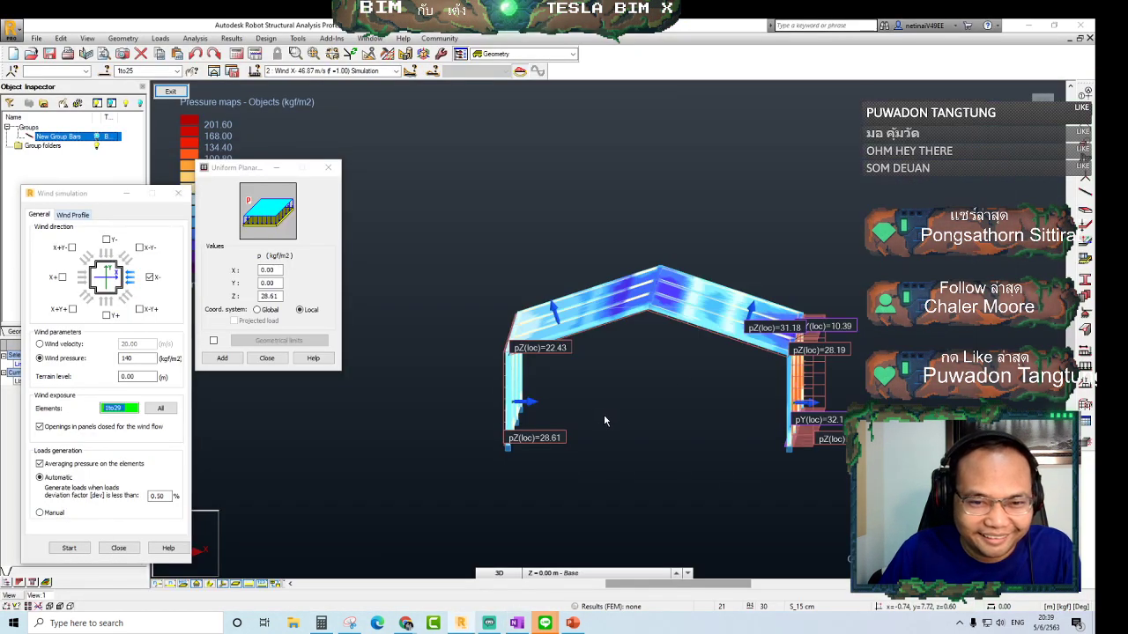
Orbit and zoom to an enlarged oblique view showing the orange leeward wall's pressure labels
{"action": "mouse_move", "coordinate": [604, 421]}
{"action": "middle_mouse_down", "text": "shift"}
{"action": "mouse_move", "coordinate": [581, 385]}
{"action": "mouse_move", "coordinate": [587, 407]}
{"action": "mouse_move", "coordinate": [643, 411]}
{"action": "mouse_move", "coordinate": [661, 433]}
{"action": "middle_mouse_up", "text": "shift"}
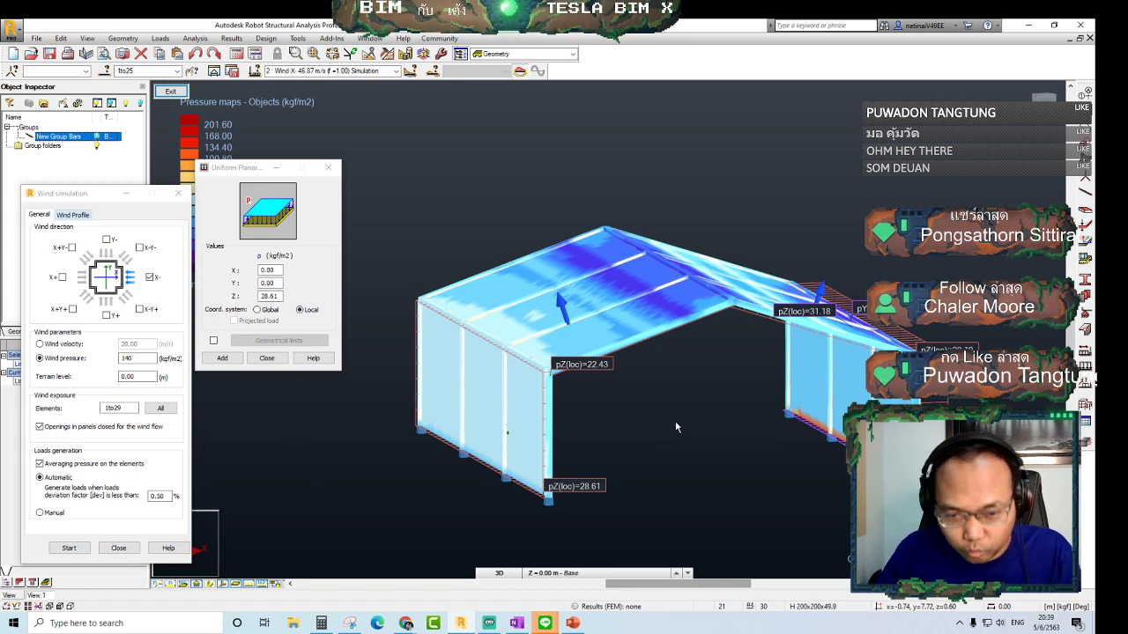
{"action": "mouse_move", "coordinate": [675, 427]}
{"action": "middle_mouse_down", "text": "shift"}
{"action": "mouse_move", "coordinate": [622, 433]}
{"action": "mouse_move", "coordinate": [591, 401]}
{"action": "middle_mouse_up", "text": "shift"}
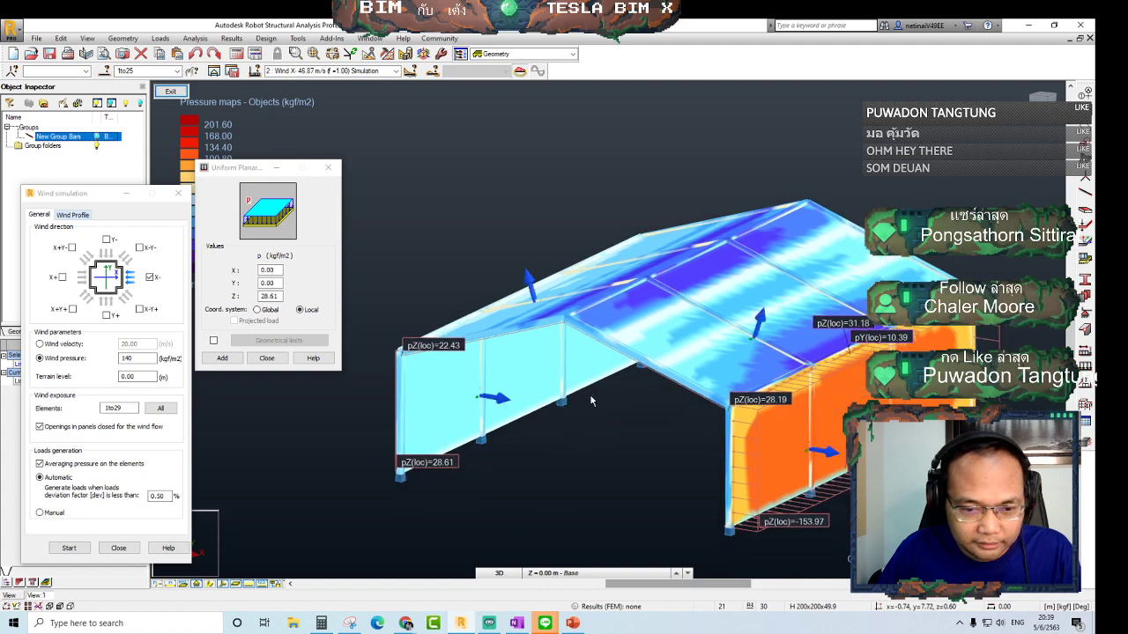
{"action": "mouse_move", "coordinate": [579, 455]}
{"action": "middle_mouse_down", "text": "shift"}
{"action": "mouse_move", "coordinate": [632, 443]}
{"action": "mouse_move", "coordinate": [667, 470]}
{"action": "mouse_move", "coordinate": [639, 459]}
{"action": "middle_mouse_up", "text": "shift"}
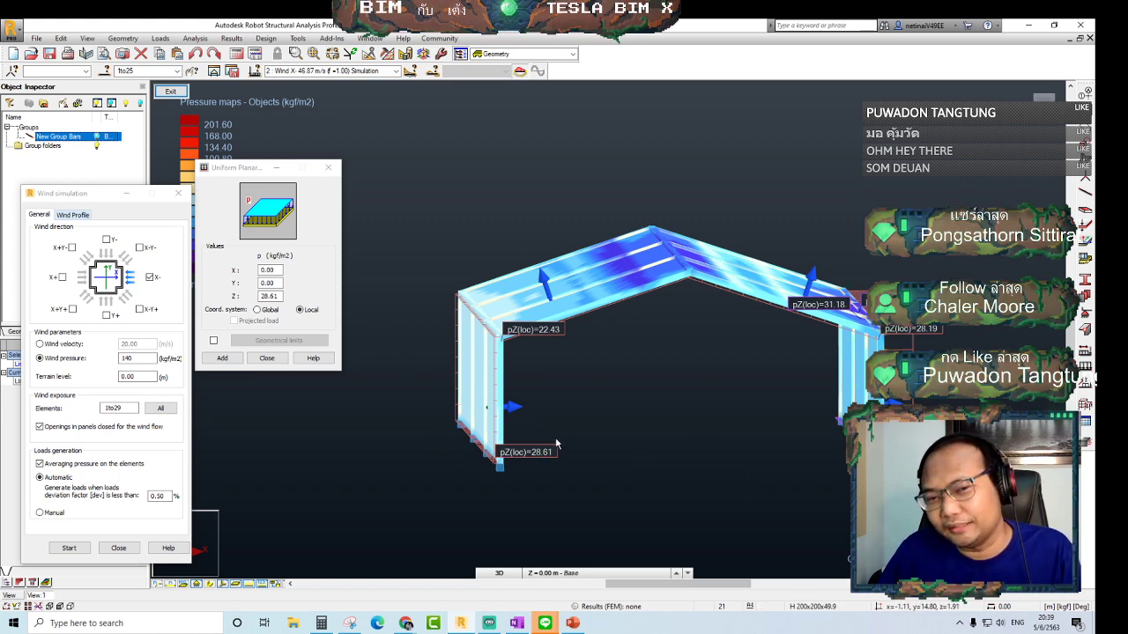
{"action": "mouse_move", "coordinate": [555, 437]}
{"action": "middle_mouse_down", "text": "shift"}
{"action": "mouse_move", "coordinate": [537, 449]}
{"action": "mouse_move", "coordinate": [585, 458]}
{"action": "mouse_move", "coordinate": [553, 438]}
{"action": "mouse_move", "coordinate": [525, 437]}
{"action": "mouse_move", "coordinate": [511, 456]}
{"action": "mouse_move", "coordinate": [550, 452]}
{"action": "middle_mouse_up", "text": "shift"}
{"action": "scroll", "coordinate": [538, 416], "scroll_direction": "up", "scroll_amount": 1}
{"action": "scroll", "coordinate": [538, 430], "scroll_direction": "up", "scroll_amount": 1}
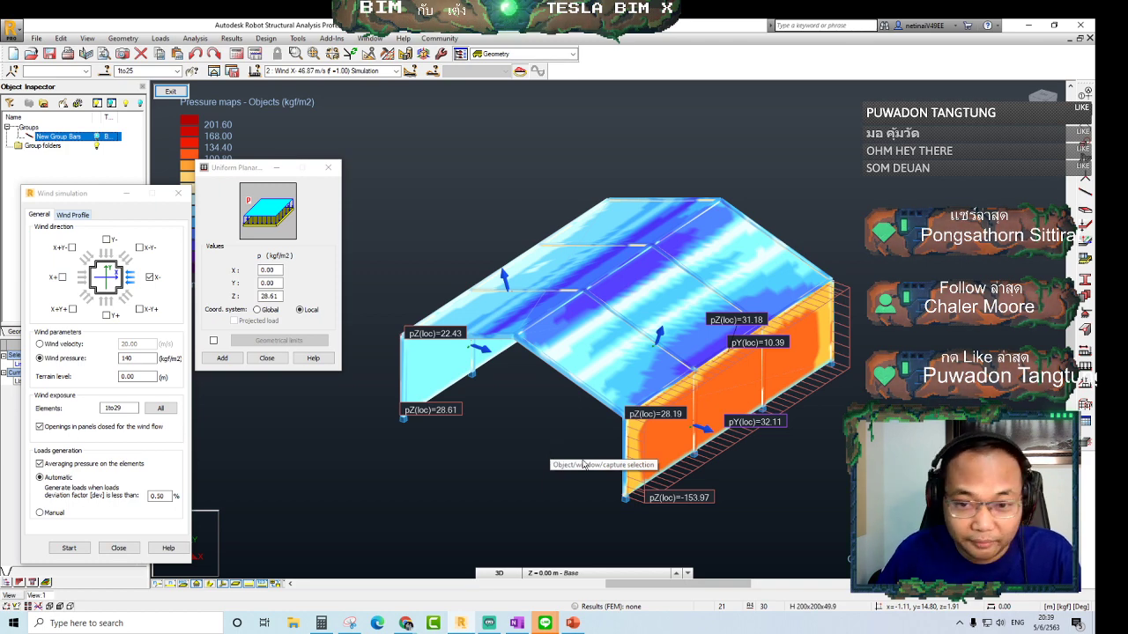
{"action": "mouse_move", "coordinate": [577, 465]}
{"action": "middle_mouse_down", "text": "shift"}
{"action": "mouse_move", "coordinate": [553, 461]}
{"action": "mouse_move", "coordinate": [418, 164]}
{"action": "middle_mouse_up", "text": "shift"}
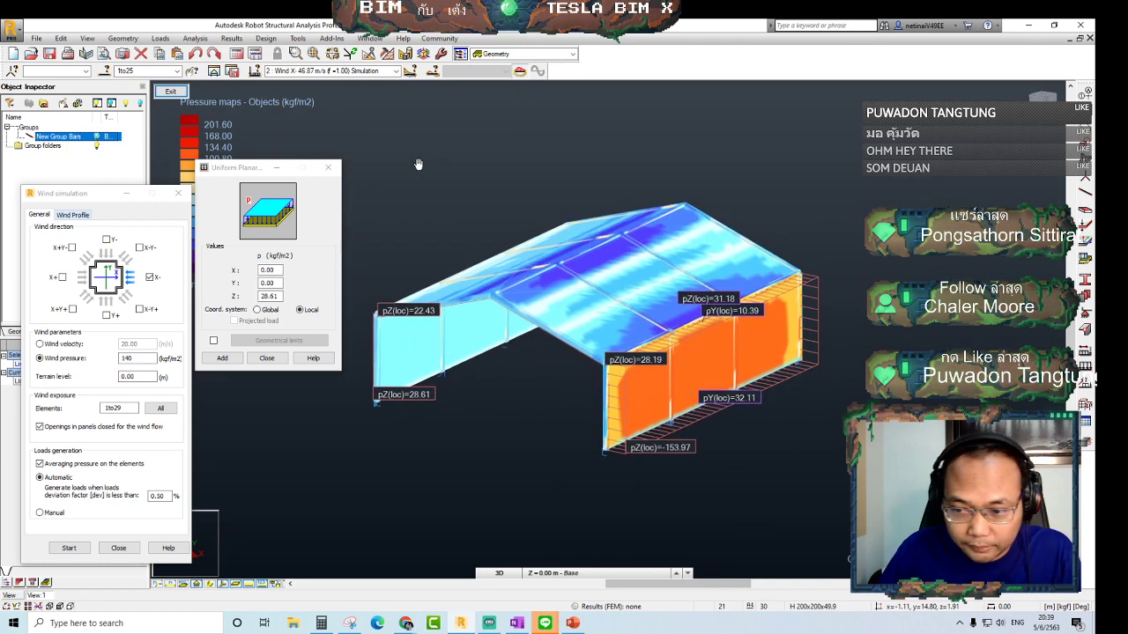
On the Display settings' Loads page, untick the concentrated and planar load symbols
{"action": "right_click", "coordinate": [318, 109]}
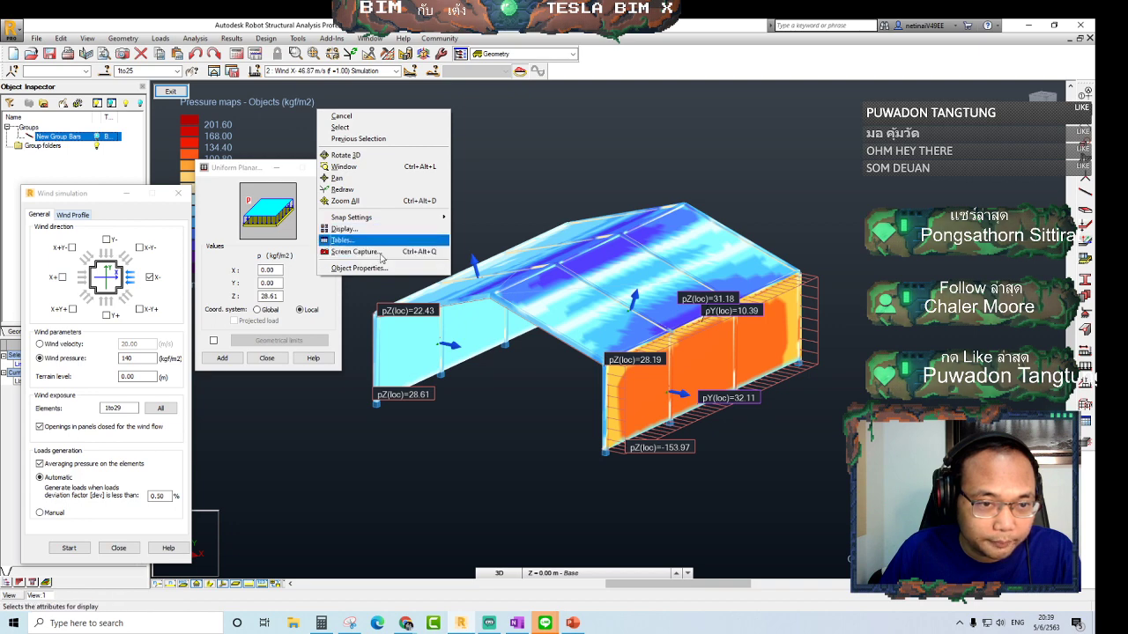
{"action": "left_click", "coordinate": [368, 230]}
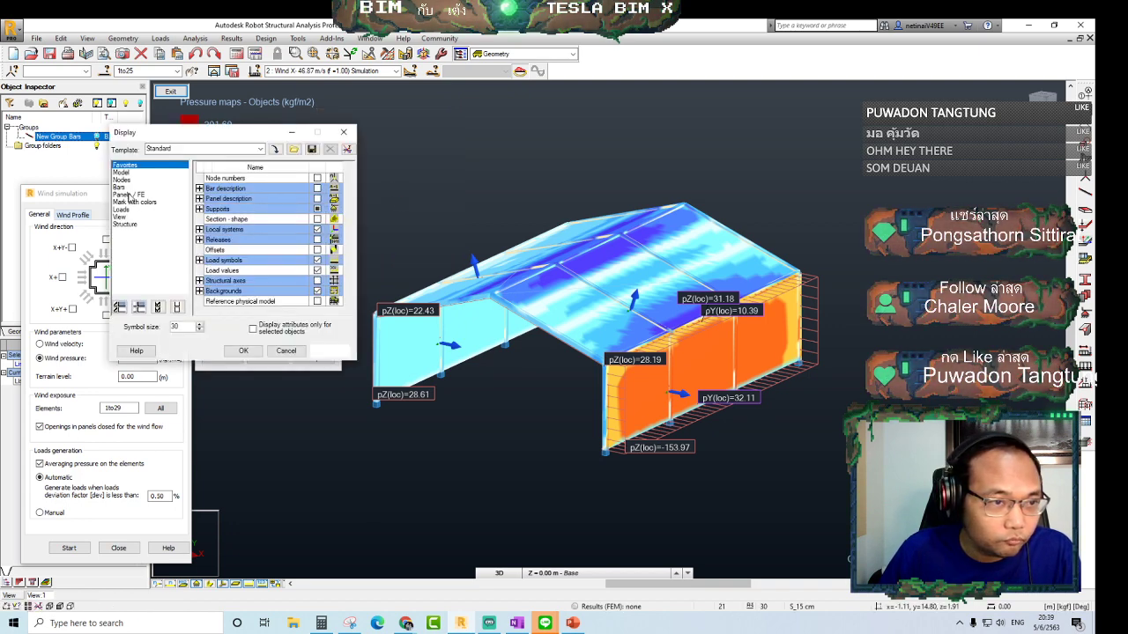
{"action": "left_click", "coordinate": [121, 209]}
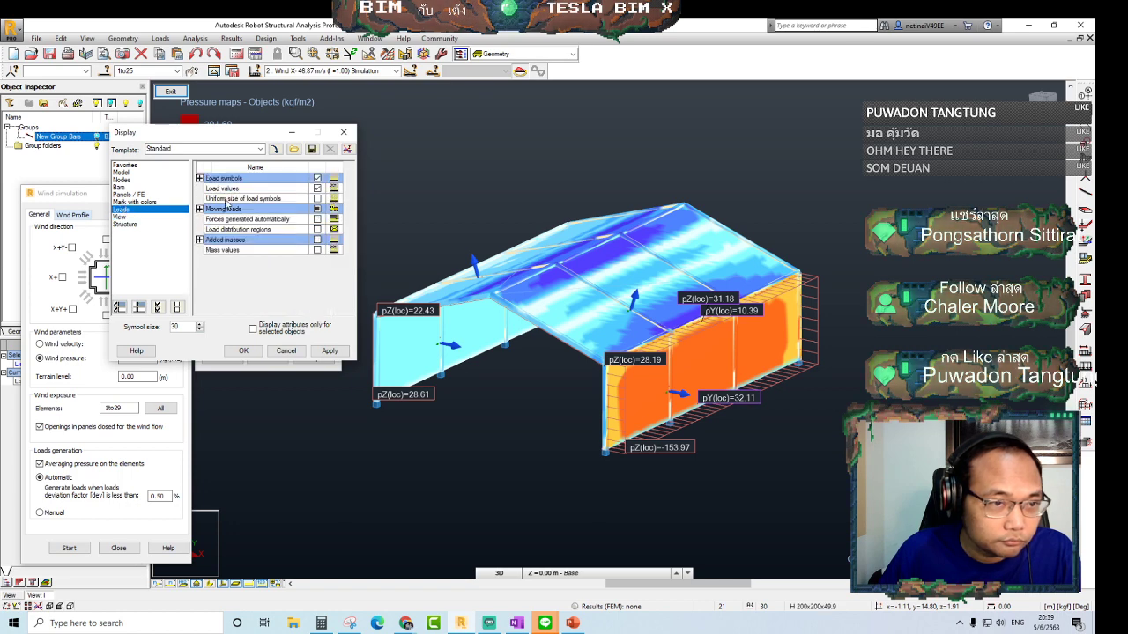
{"action": "left_click", "coordinate": [199, 178]}
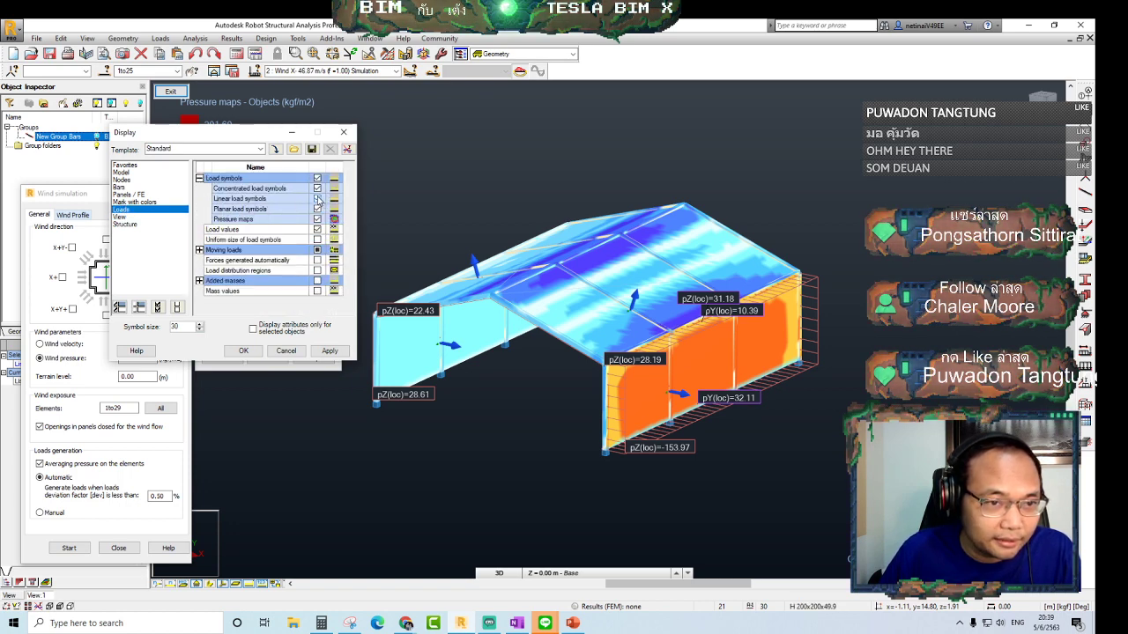
{"action": "left_click", "coordinate": [317, 189]}
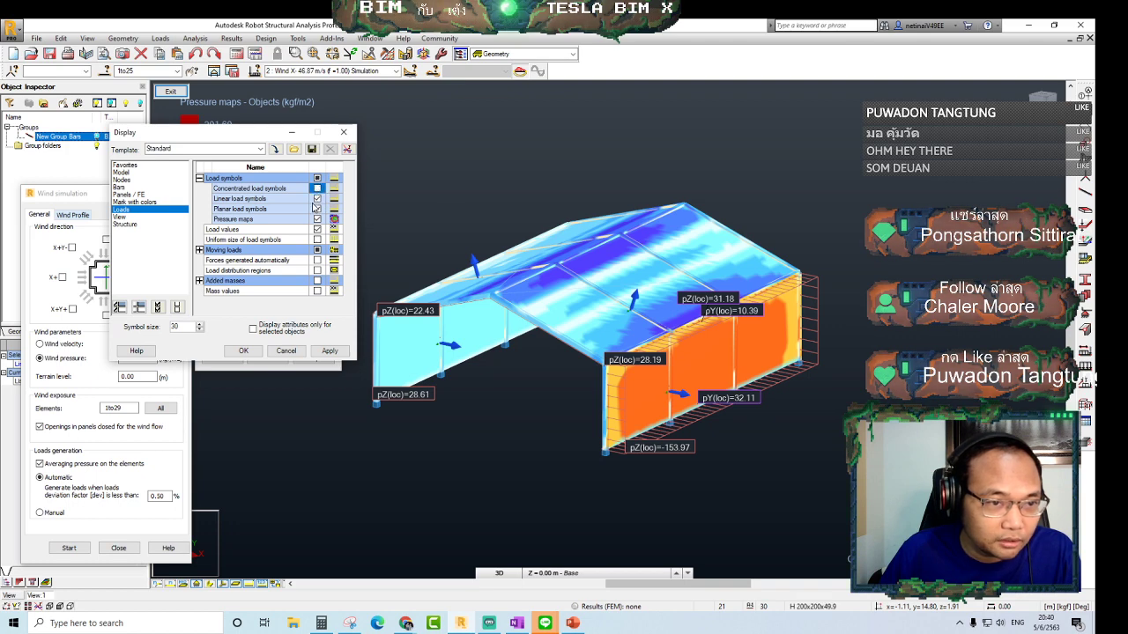
{"action": "left_click", "coordinate": [317, 218]}
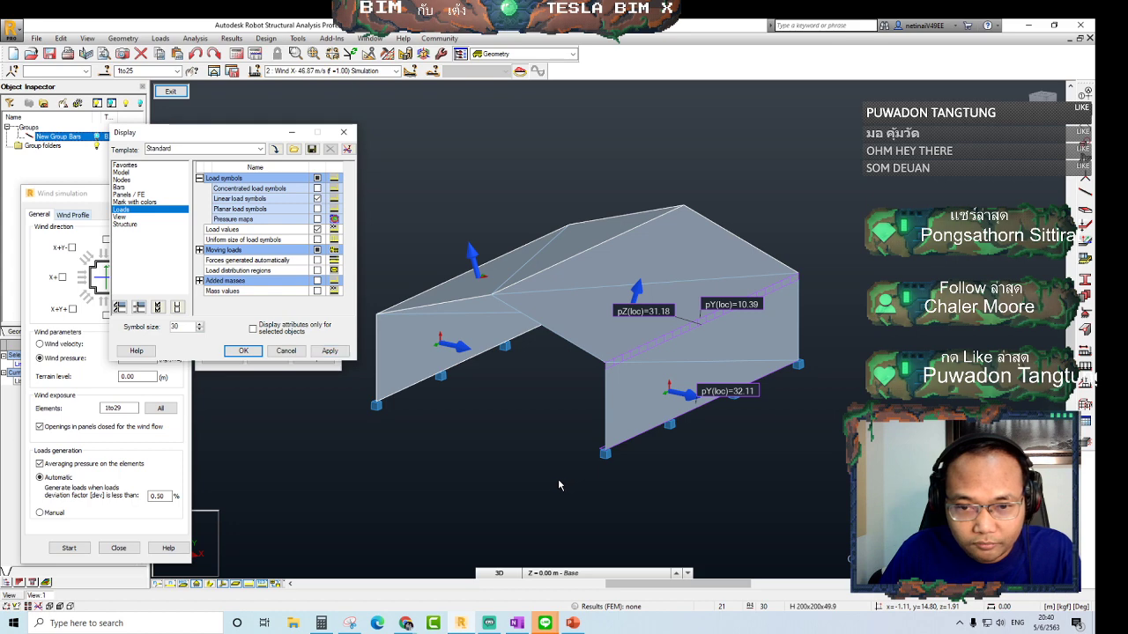
{"action": "mouse_move", "coordinate": [564, 483]}
{"action": "middle_mouse_down", "text": "shift"}
{"action": "mouse_move", "coordinate": [611, 468]}
{"action": "mouse_move", "coordinate": [523, 477]}
{"action": "middle_mouse_up", "text": "shift"}
{"action": "left_click_drag", "start_coordinate": [145, 148], "coordinate": [188, 138]}
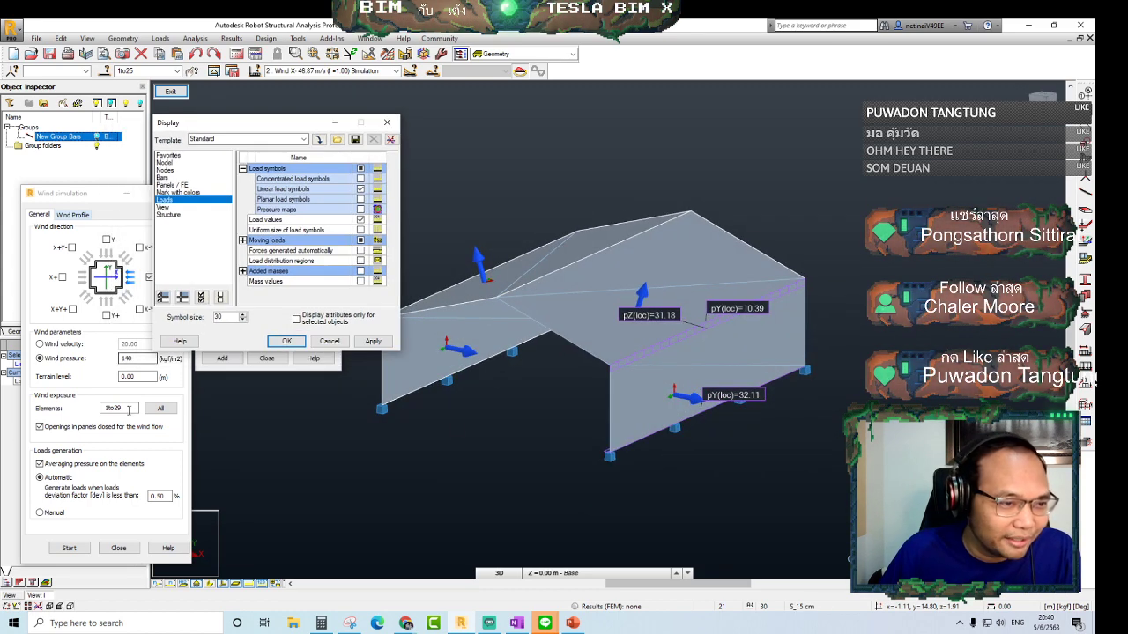
{"action": "left_click", "coordinate": [96, 141]}
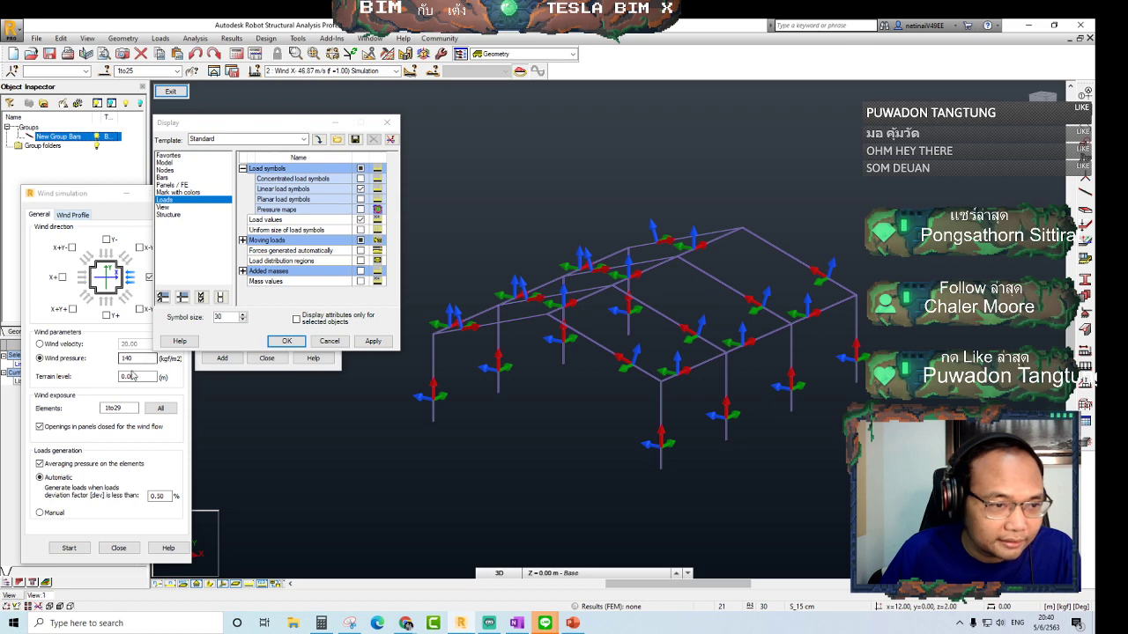
Enable planar load symbols, load values and all load symbol types in the Display settings
{"action": "left_click", "coordinate": [123, 407]}
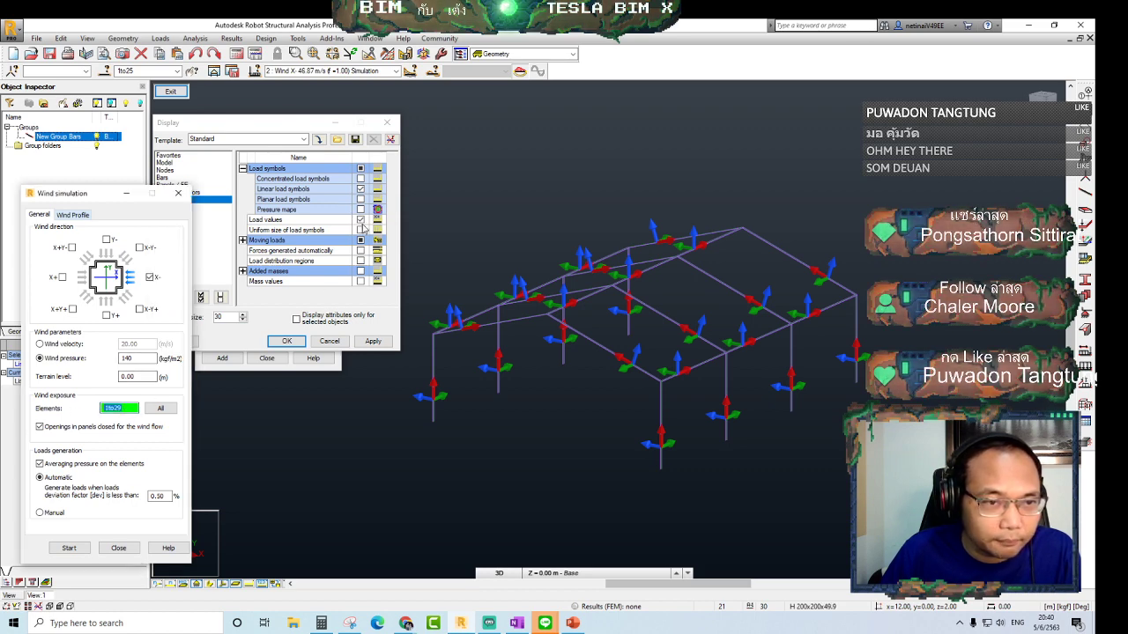
{"action": "left_click", "coordinate": [360, 189]}
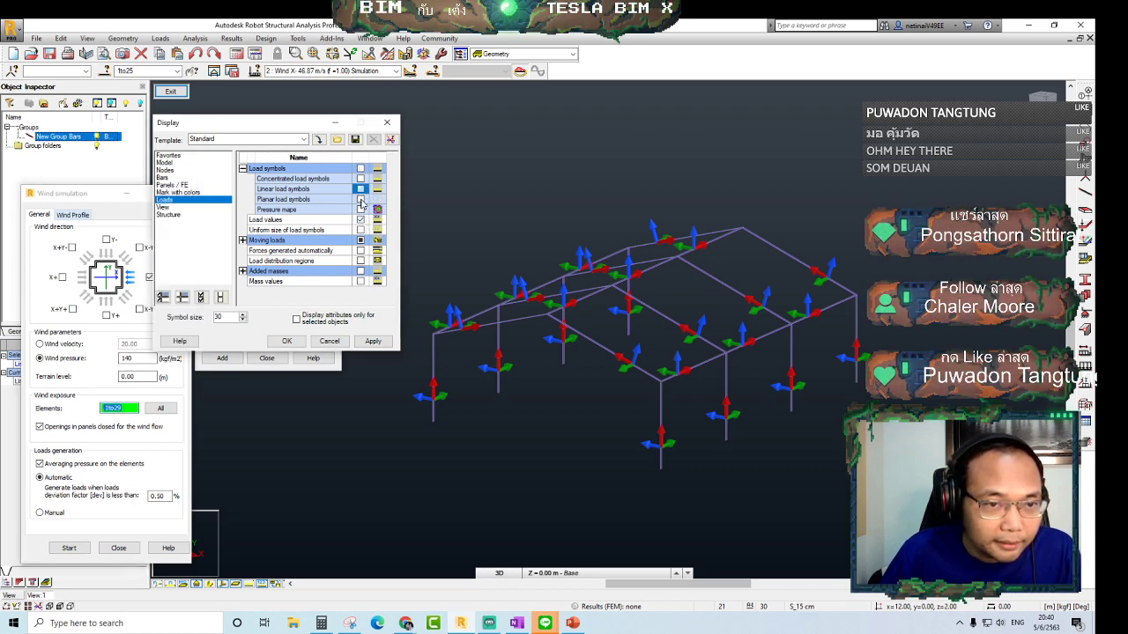
{"action": "left_click", "coordinate": [360, 199]}
{"action": "left_click", "coordinate": [372, 341]}
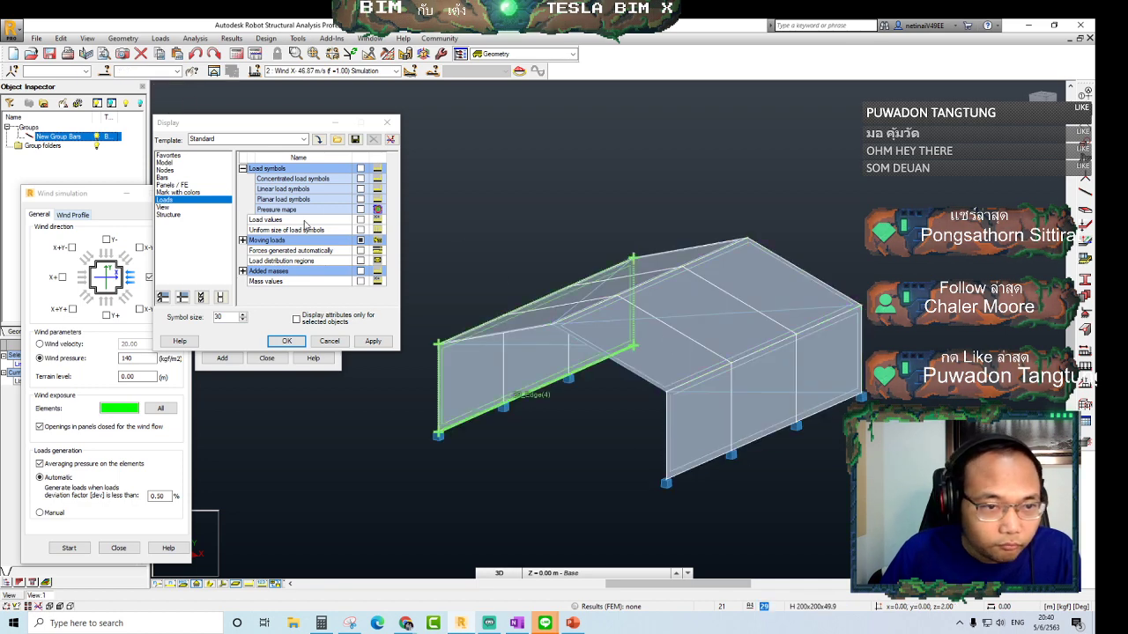
{"action": "left_click", "coordinate": [361, 199]}
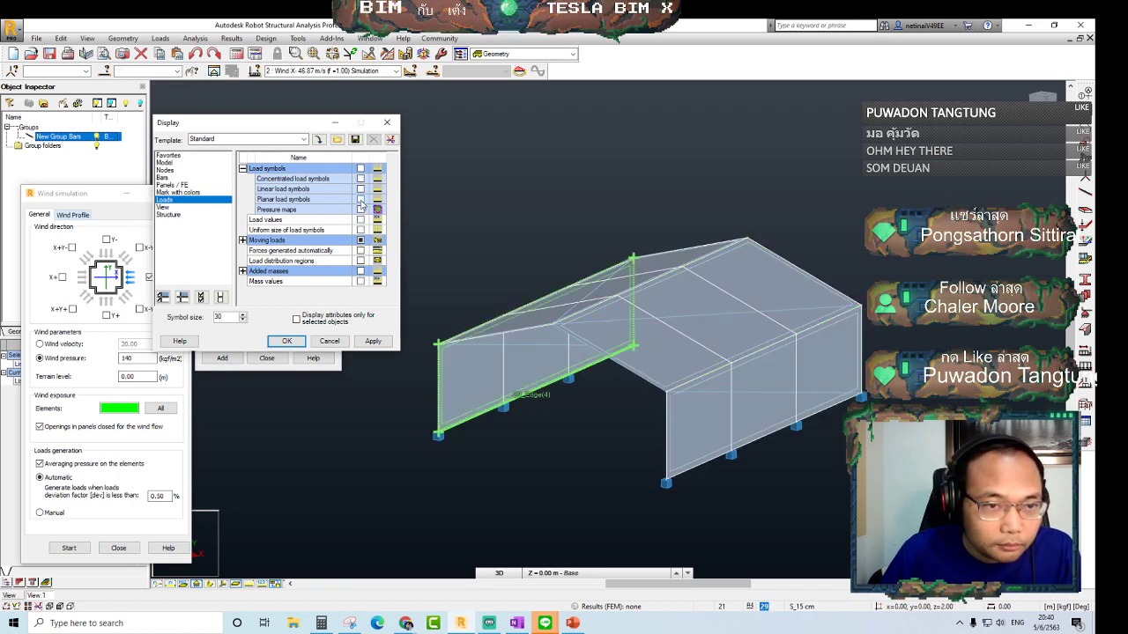
{"action": "left_click", "coordinate": [372, 341]}
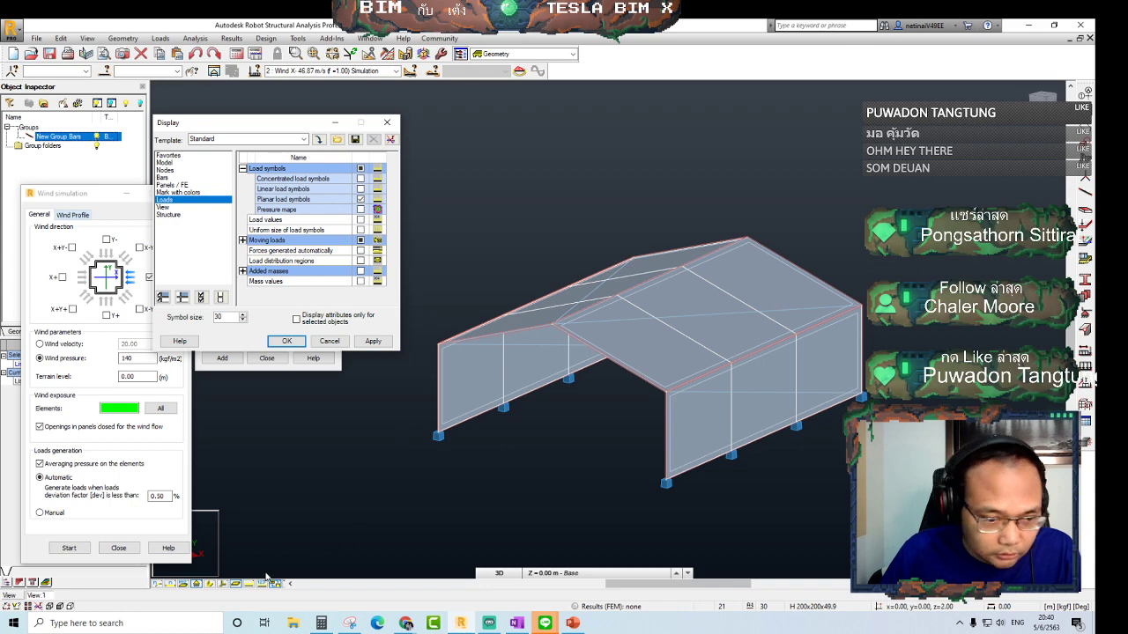
{"action": "left_click", "coordinate": [528, 504]}
{"action": "mouse_move", "coordinate": [544, 515]}
{"action": "middle_mouse_down", "text": "shift"}
{"action": "mouse_move", "coordinate": [572, 498]}
{"action": "mouse_move", "coordinate": [501, 524]}
{"action": "middle_mouse_up", "text": "shift"}
{"action": "left_click", "coordinate": [259, 586]}
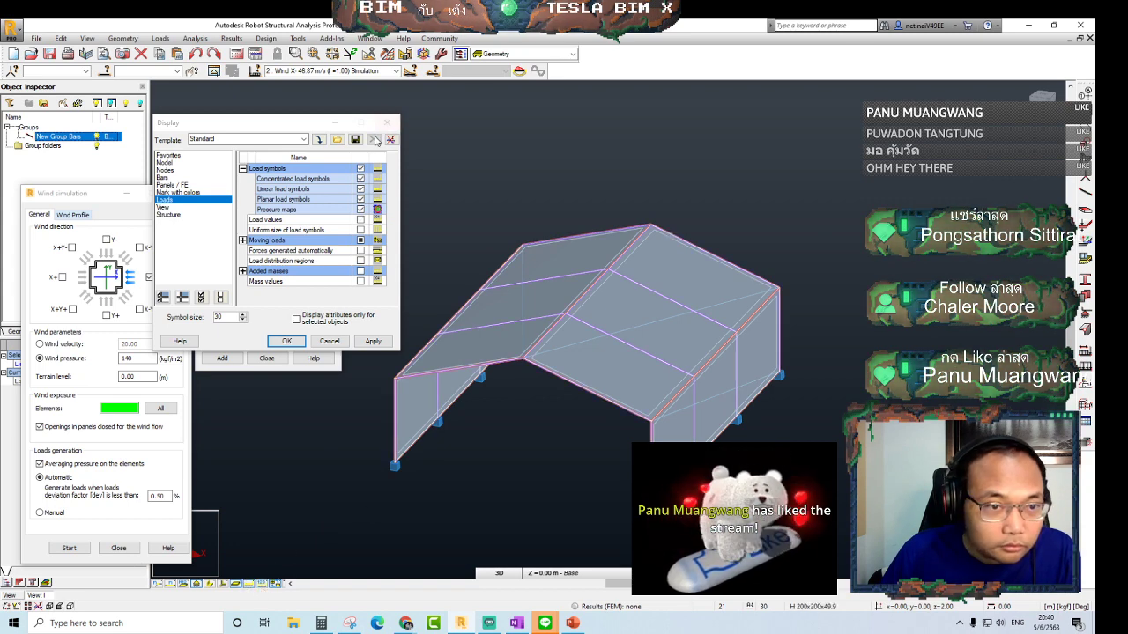
{"action": "left_click", "coordinate": [386, 122]}
Close the load and wind windows, make case 2 Wind X- 46.87 m/s active, and show pressure maps
{"action": "left_click", "coordinate": [332, 167]}
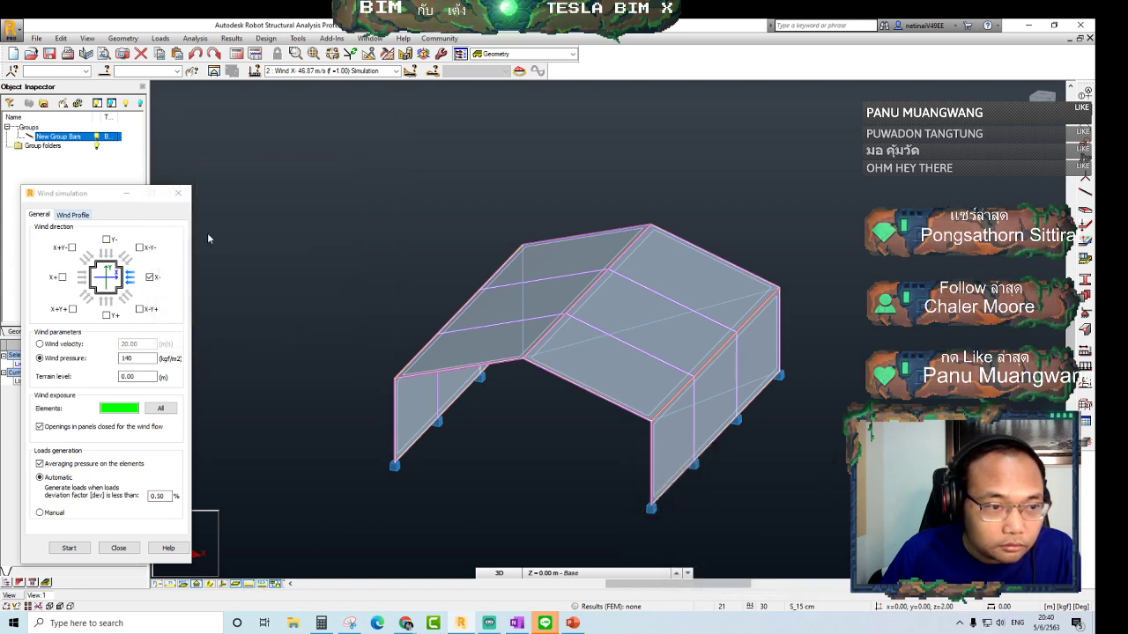
{"action": "left_click", "coordinate": [178, 193]}
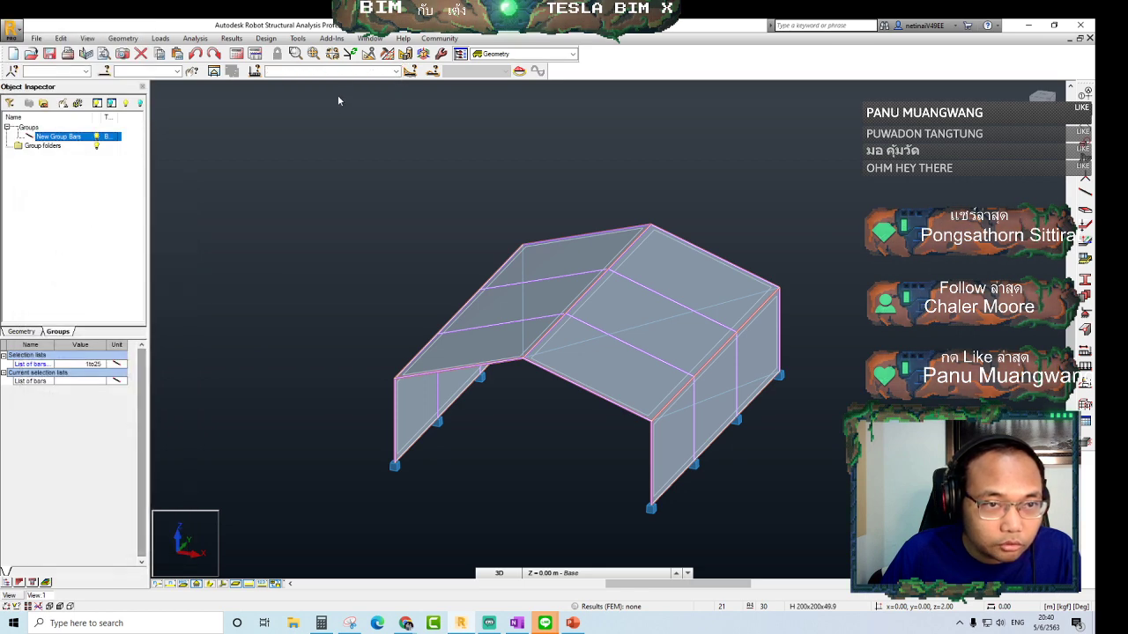
{"action": "left_click", "coordinate": [358, 71]}
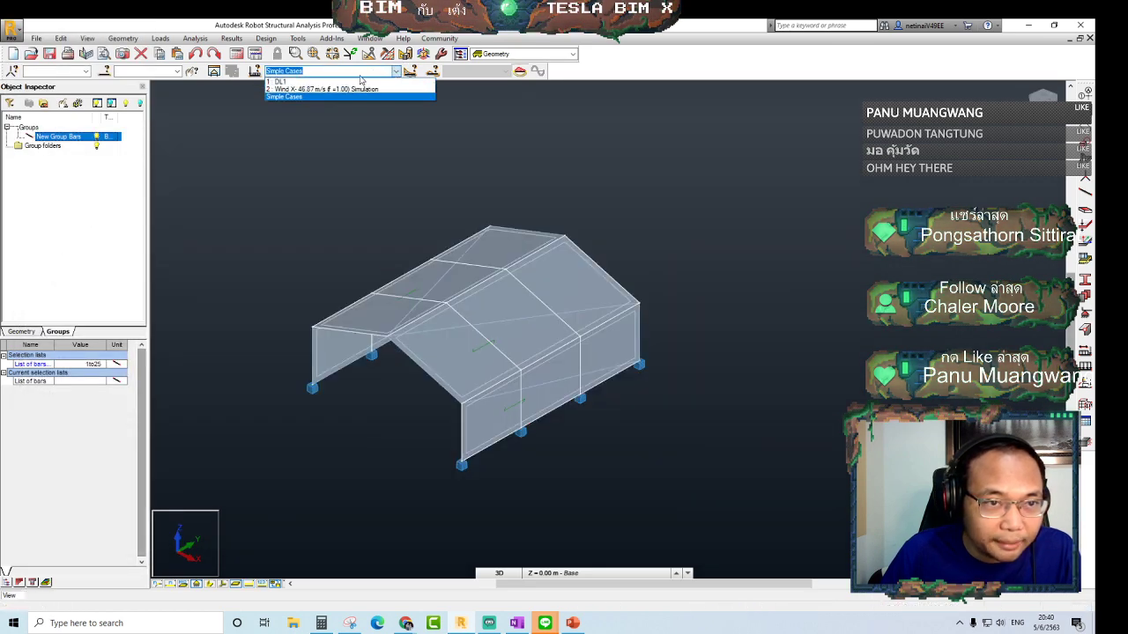
{"action": "left_click", "coordinate": [353, 89]}
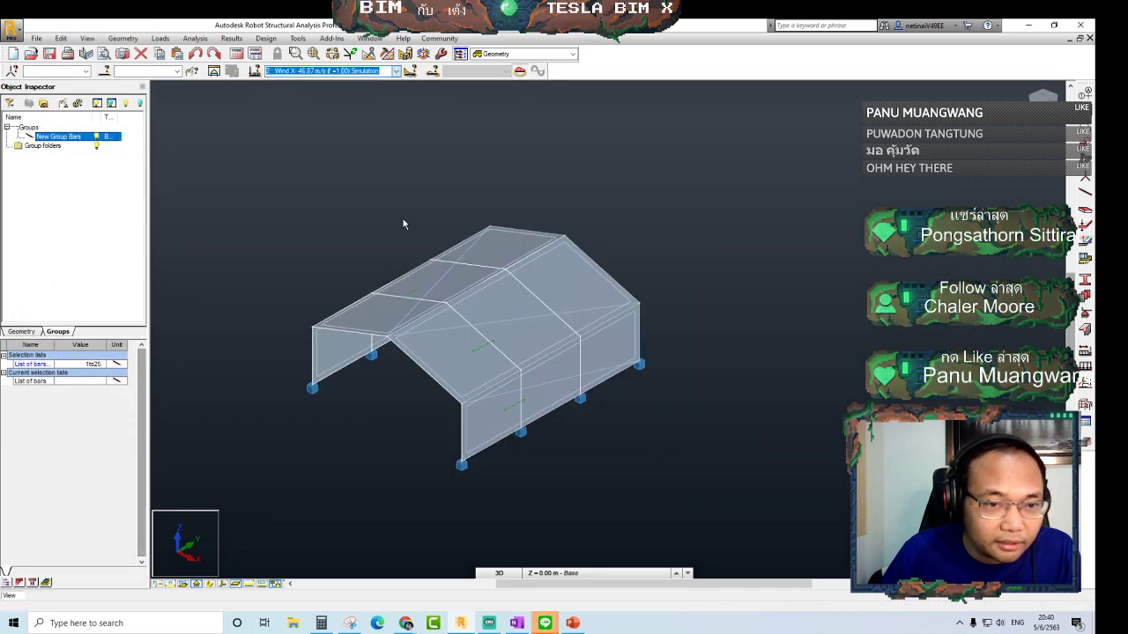
{"action": "left_click", "coordinate": [396, 71]}
{"action": "left_click", "coordinate": [353, 89]}
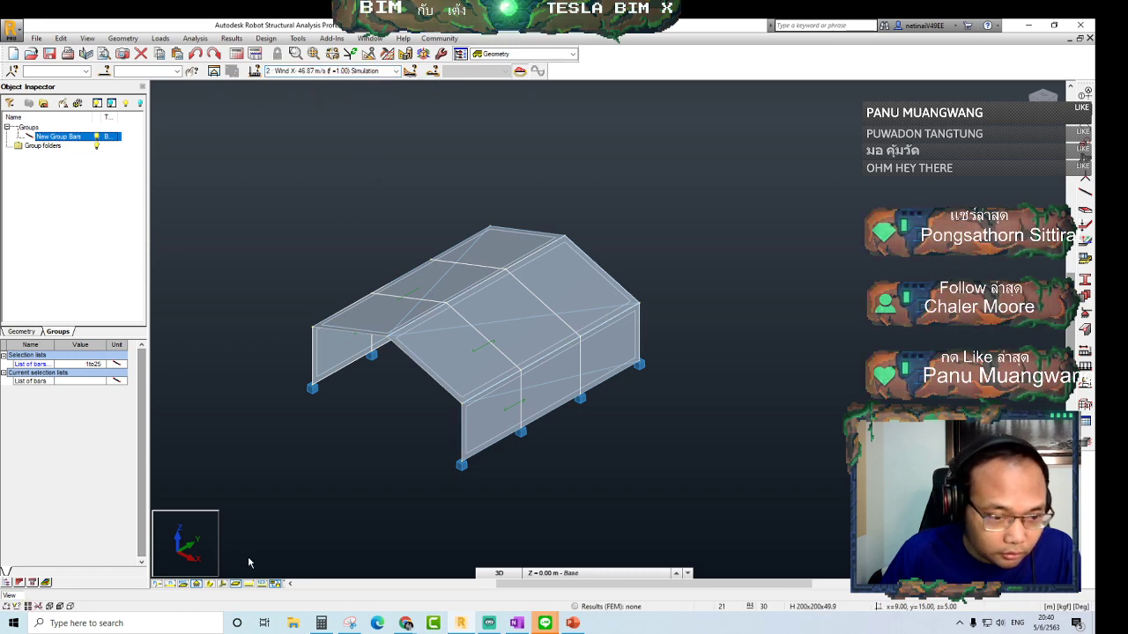
{"action": "left_click", "coordinate": [264, 585]}
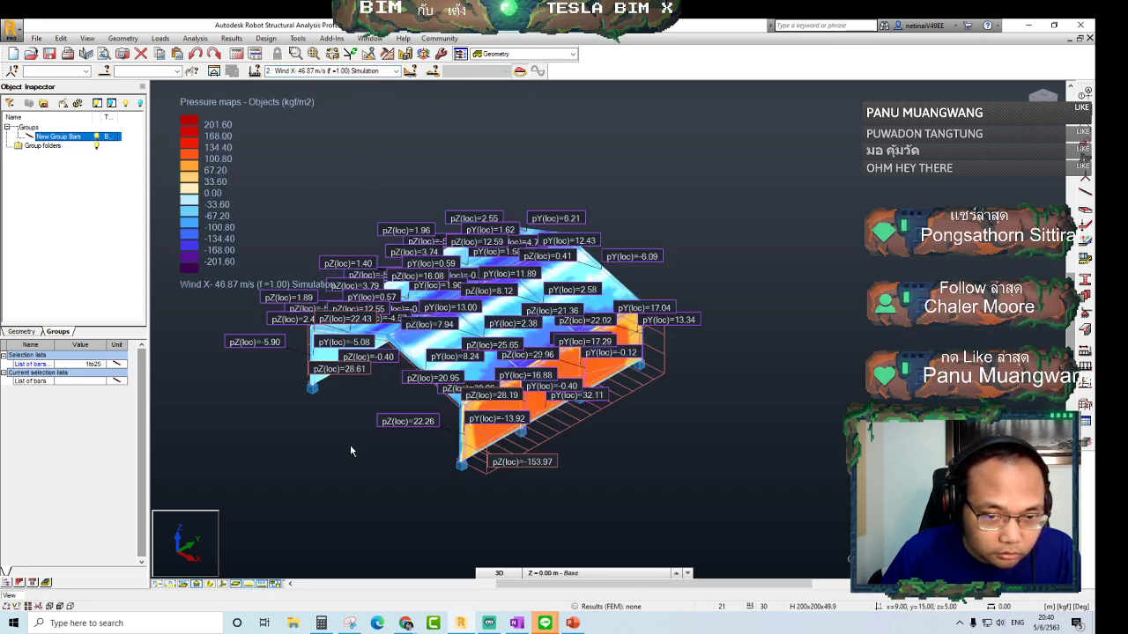
Orbit and zoom around the Wind X- pressure map to an isometric view
{"action": "mouse_move", "coordinate": [362, 446]}
{"action": "middle_mouse_down", "text": "shift"}
{"action": "mouse_move", "coordinate": [420, 494]}
{"action": "mouse_move", "coordinate": [454, 478]}
{"action": "middle_mouse_up", "text": "shift"}
{"action": "scroll", "coordinate": [422, 435], "scroll_direction": "up", "scroll_amount": 3}
{"action": "scroll", "coordinate": [414, 466], "scroll_direction": "up", "scroll_amount": 2}
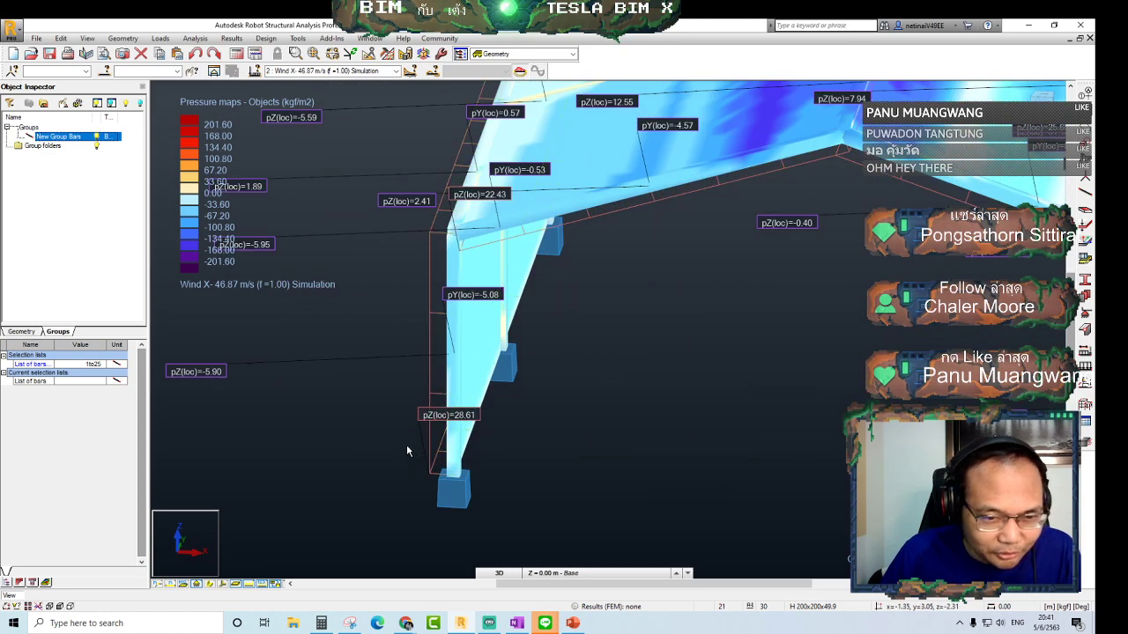
{"action": "scroll", "coordinate": [407, 444], "scroll_direction": "down", "scroll_amount": 5}
{"action": "middle_click_drag", "start_coordinate": [613, 451], "coordinate": [585, 456], "text": "shift"}
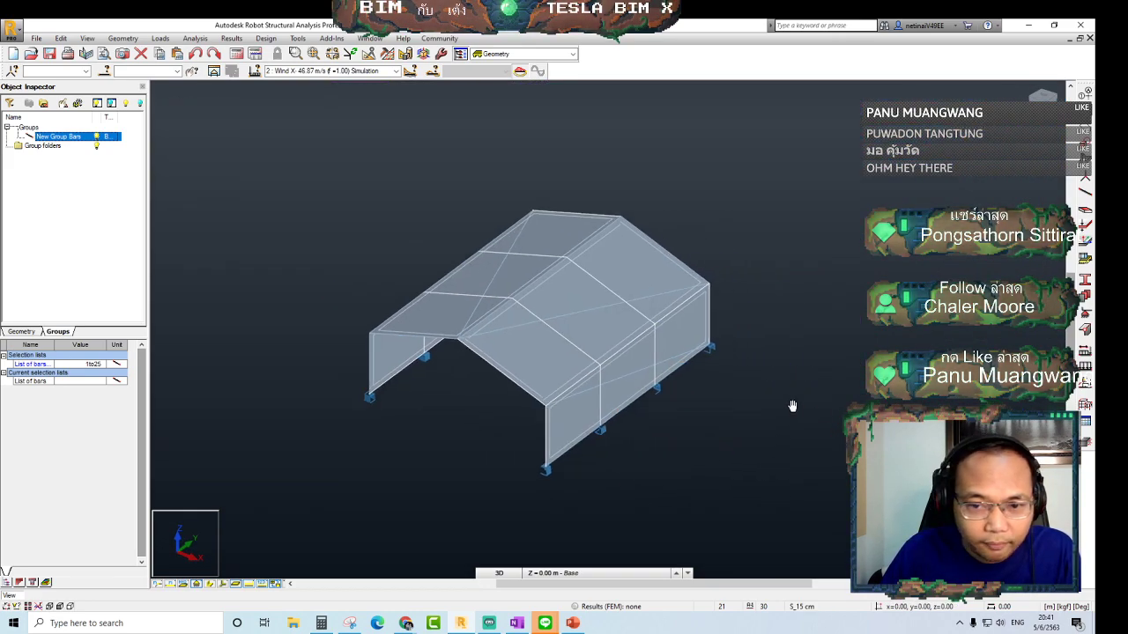
Request Results > Diagrams for Bars and dismiss the No calculation results prompt
{"action": "left_click", "coordinate": [231, 39]}
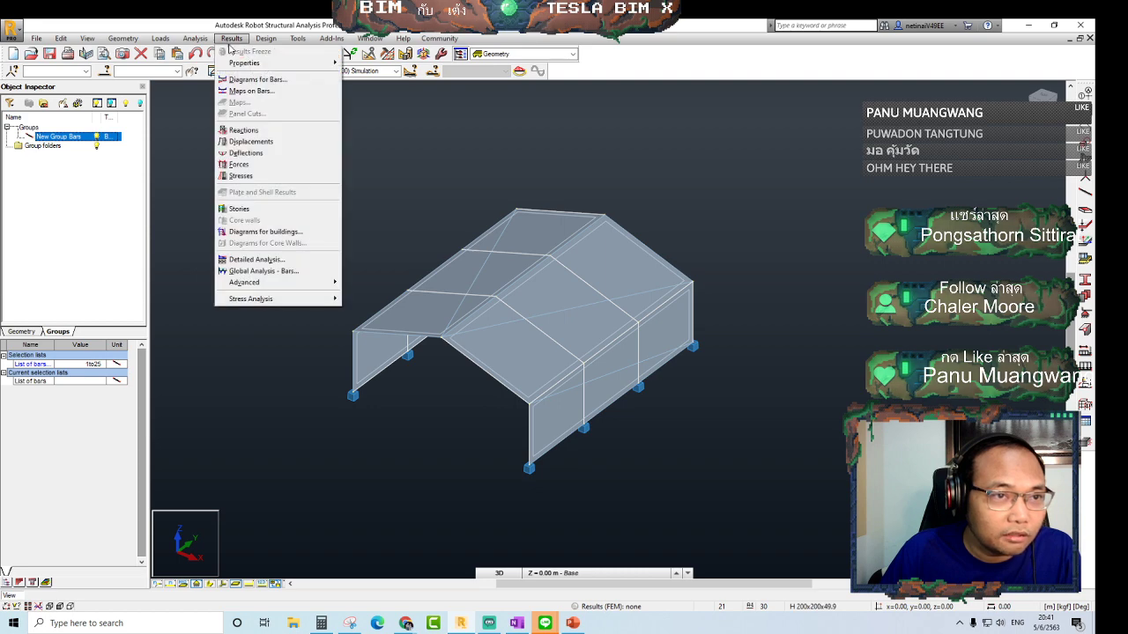
{"action": "left_click", "coordinate": [255, 80]}
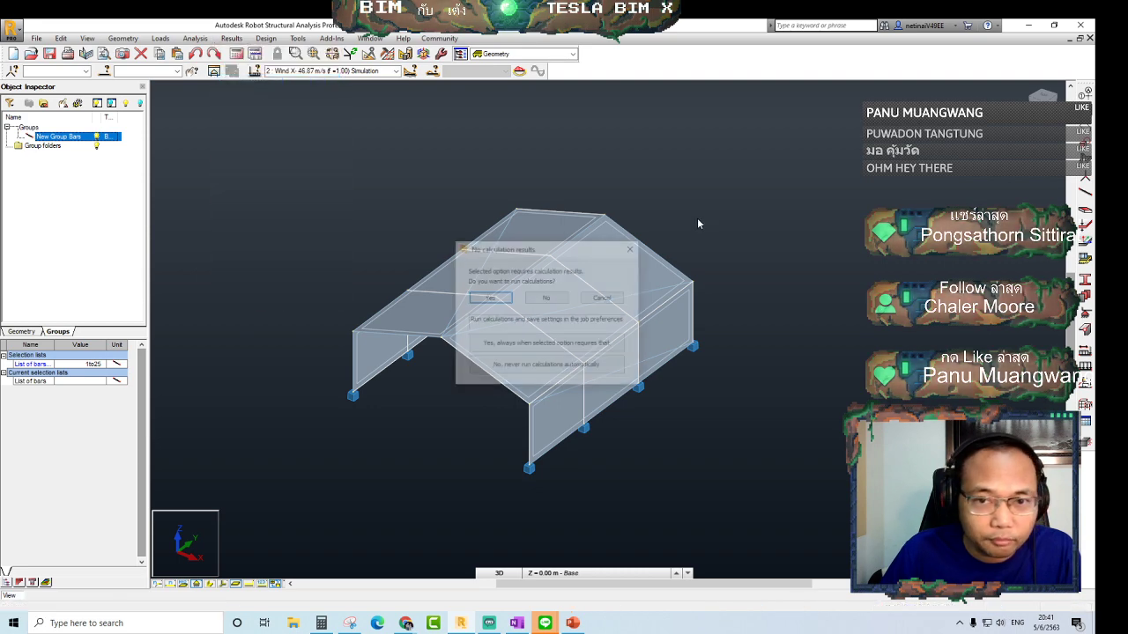
{"action": "left_click", "coordinate": [632, 249]}
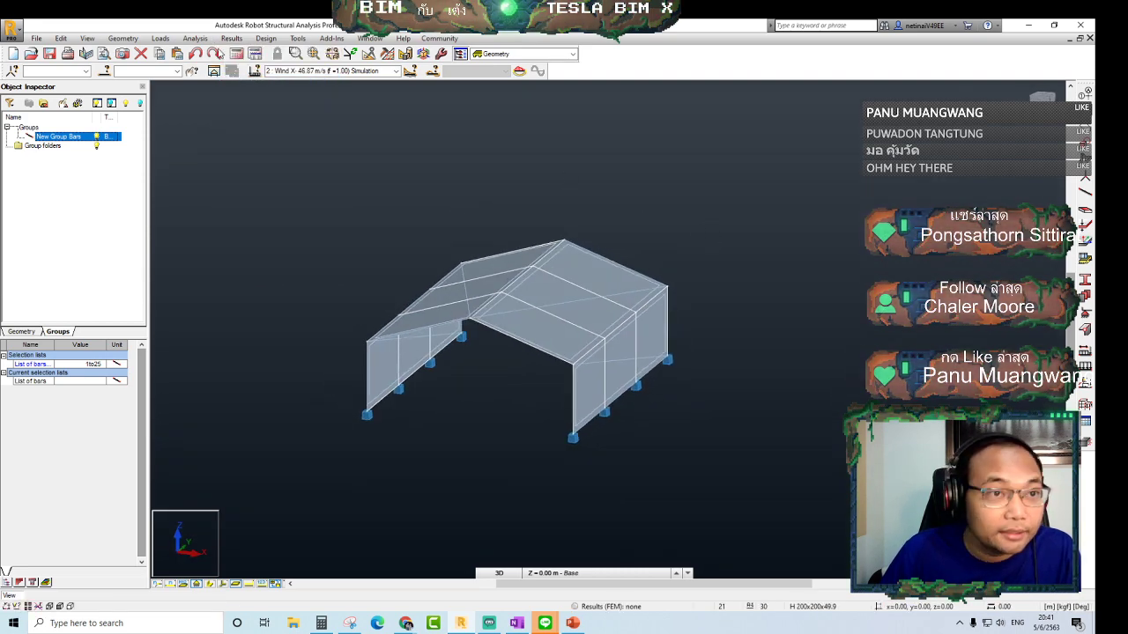
Handle the no-results prompt for Diagrams for Bars, then reopen the bar Diagrams dialog
{"action": "left_click", "coordinate": [231, 39]}
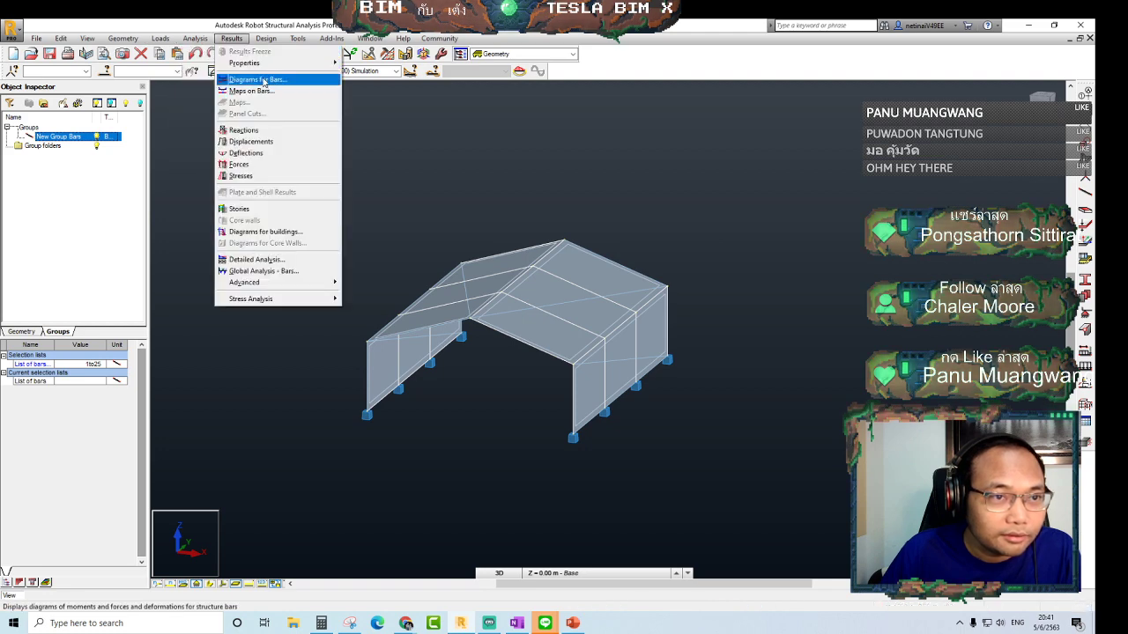
{"action": "left_click", "coordinate": [262, 81]}
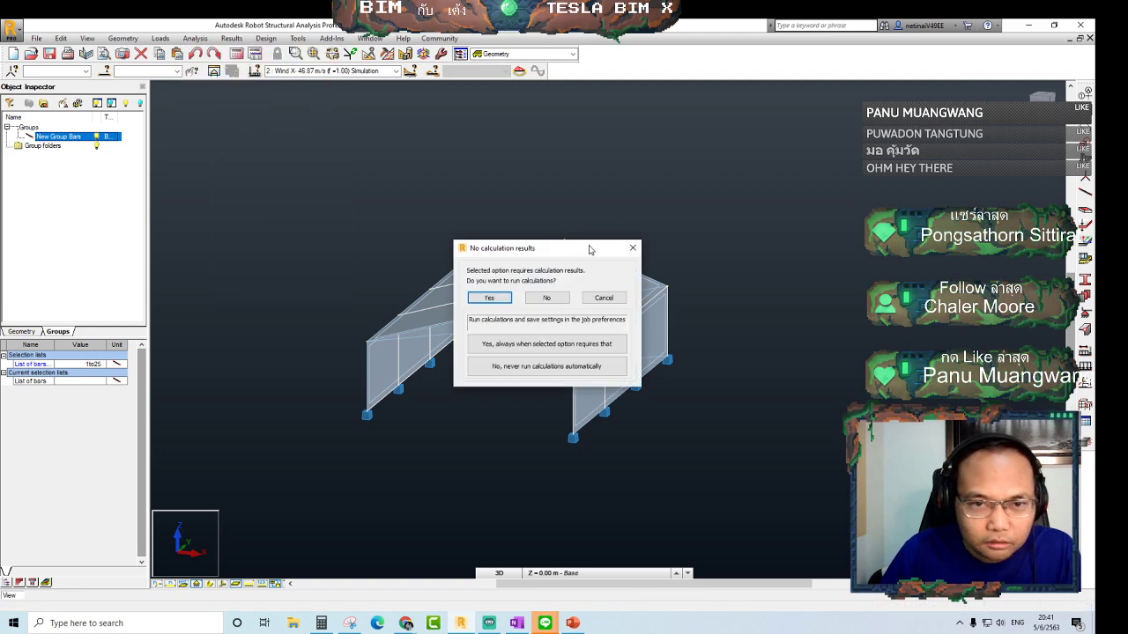
{"action": "left_click", "coordinate": [633, 249]}
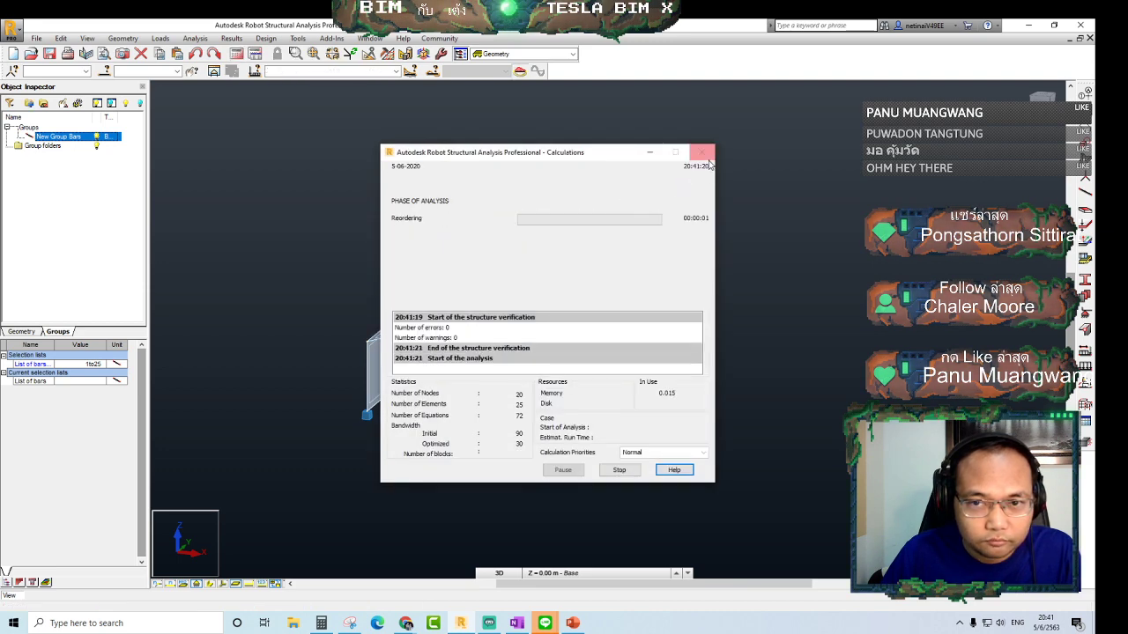
{"action": "left_click", "coordinate": [232, 39]}
{"action": "left_click", "coordinate": [252, 83]}
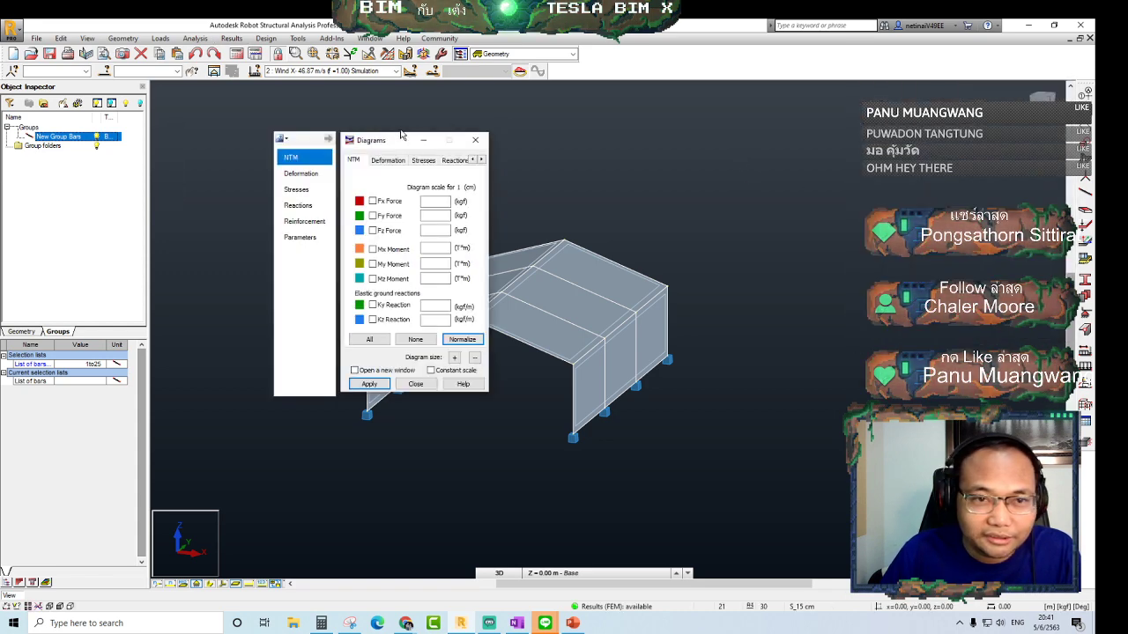
Apply the bar deformation diagram with exact deformation turned on for the wind case
{"action": "left_click_drag", "start_coordinate": [401, 134], "coordinate": [189, 132]}
{"action": "left_click", "coordinate": [176, 157]}
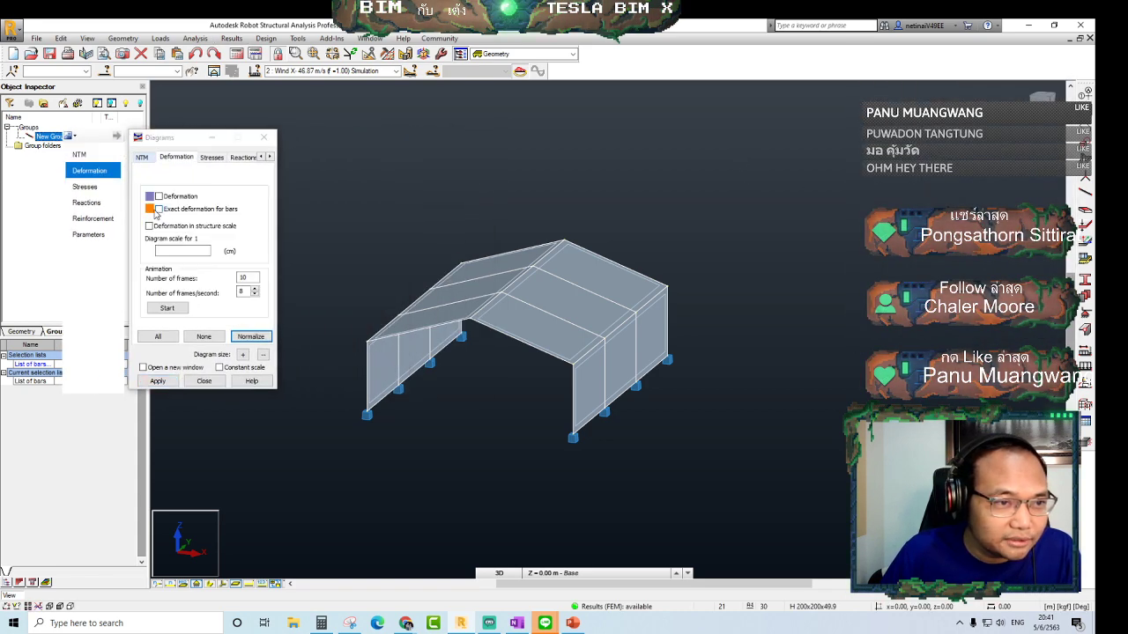
{"action": "left_click", "coordinate": [156, 210]}
{"action": "left_click", "coordinate": [158, 382]}
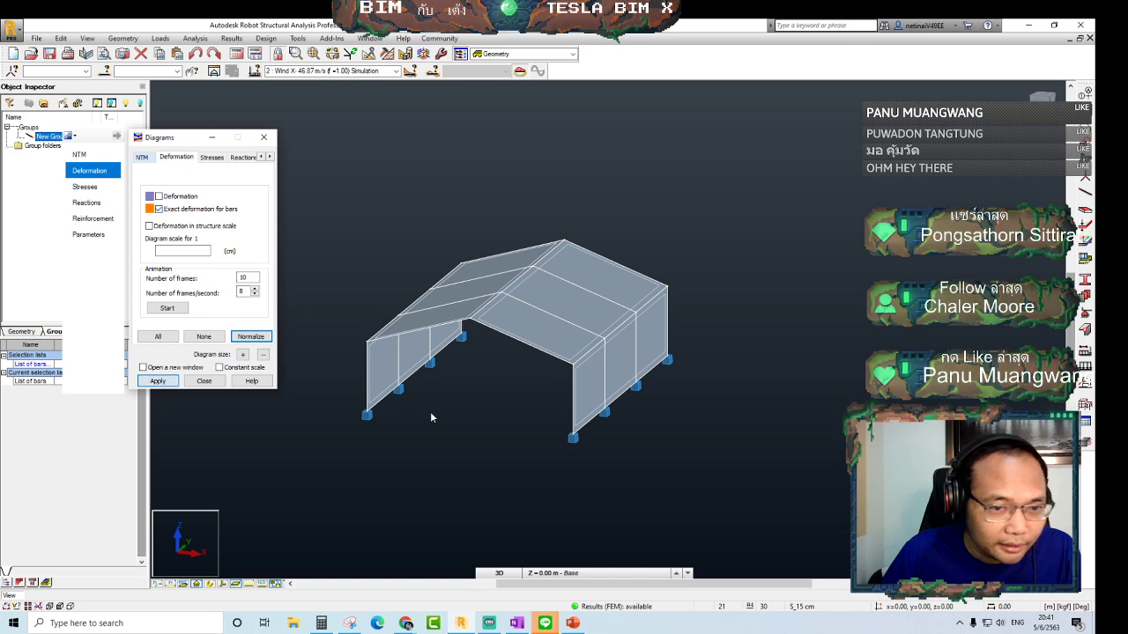
Animate the frame's deformation in a front elevation, then close the player and dialog and undo the display
{"action": "mouse_move", "coordinate": [494, 421]}
{"action": "middle_mouse_down", "text": "shift"}
{"action": "mouse_move", "coordinate": [514, 408]}
{"action": "mouse_move", "coordinate": [505, 413]}
{"action": "middle_mouse_up", "text": "shift"}
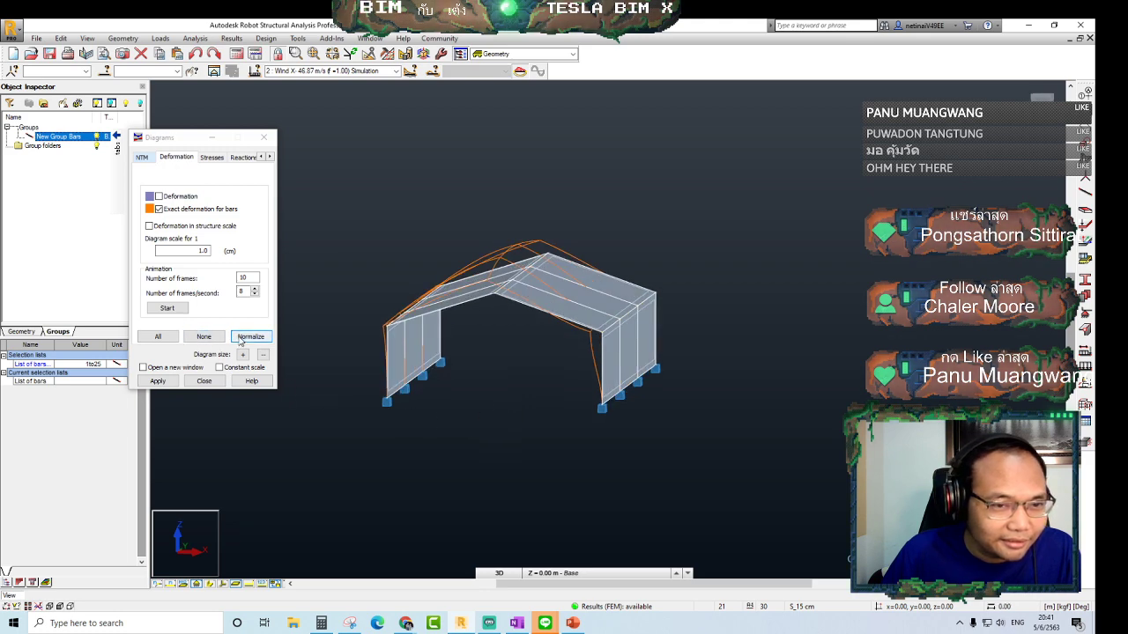
{"action": "left_click", "coordinate": [167, 308]}
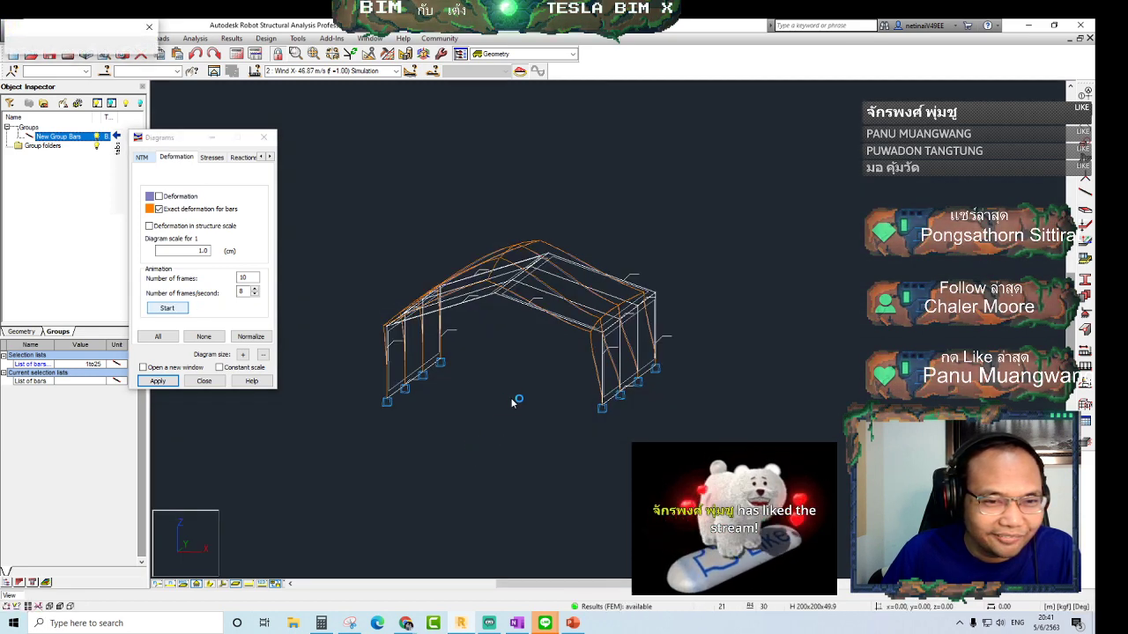
{"action": "left_click", "coordinate": [151, 29]}
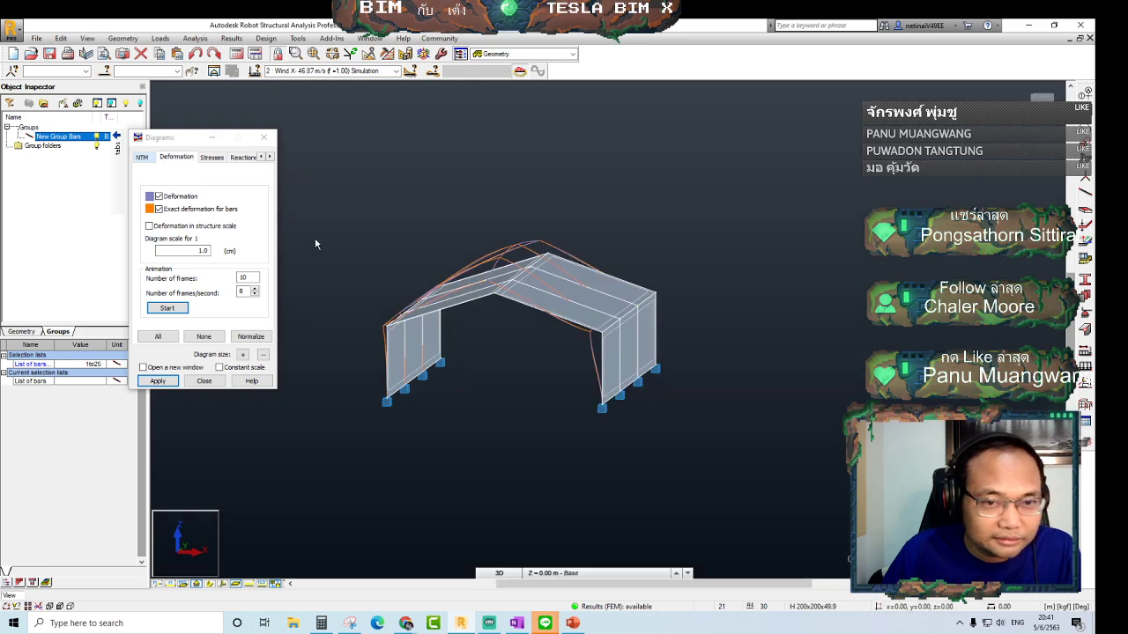
{"action": "left_click", "coordinate": [263, 137]}
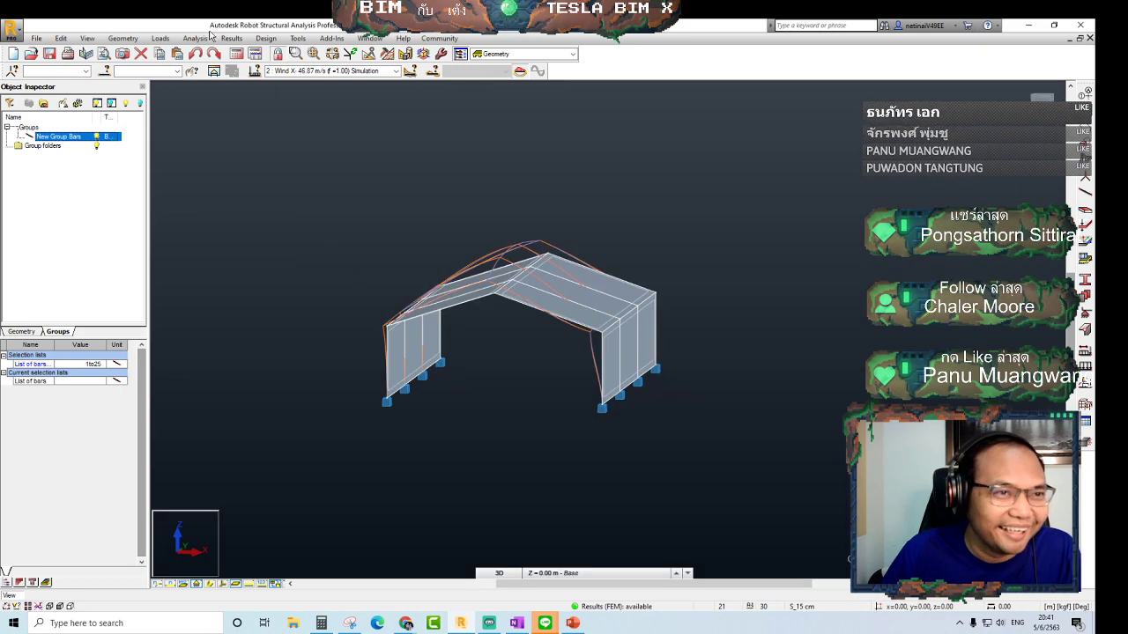
{"action": "left_click", "coordinate": [194, 56]}
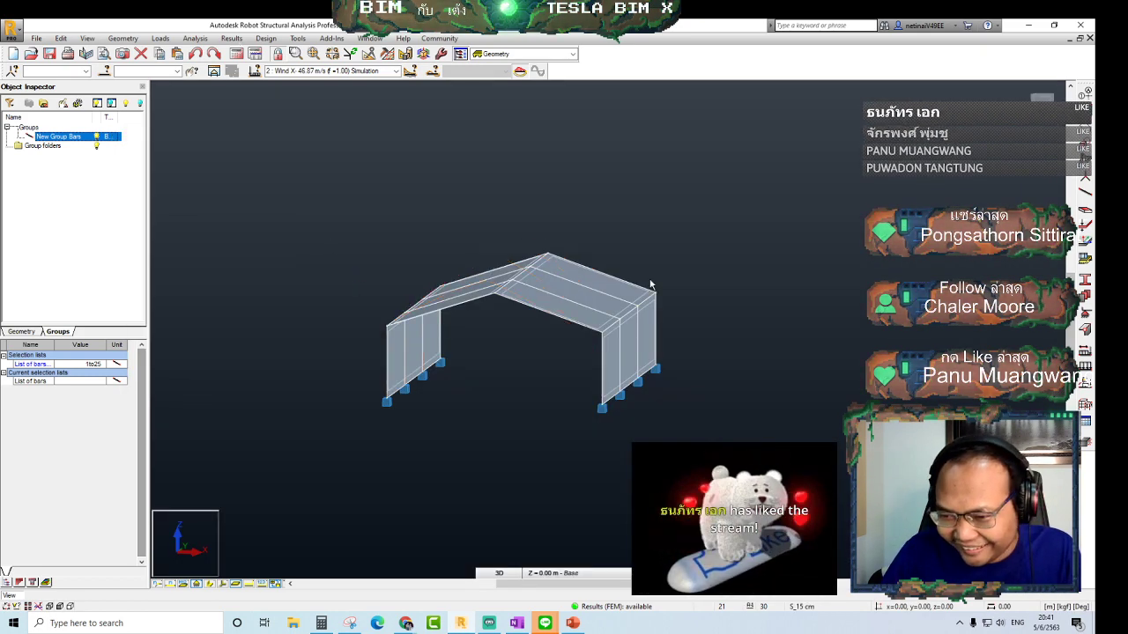
Open the bar Diagrams dialog on its support Reactions options
{"action": "left_click", "coordinate": [231, 38]}
{"action": "key", "text": "Escape"}
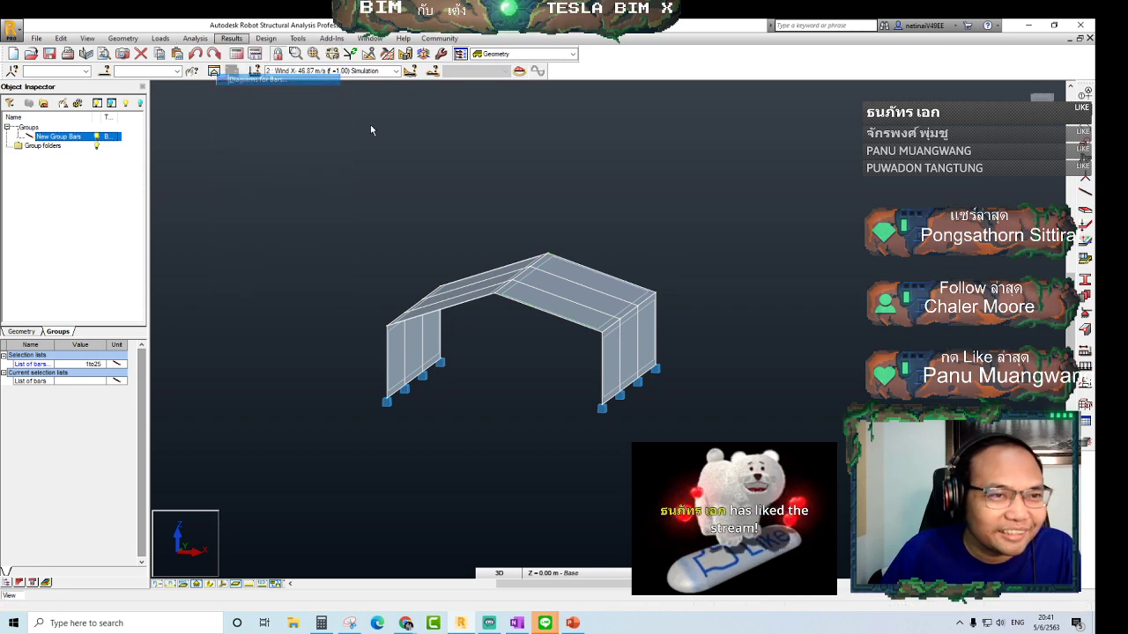
{"action": "key", "text": "Down"}
{"action": "key", "text": "Return"}
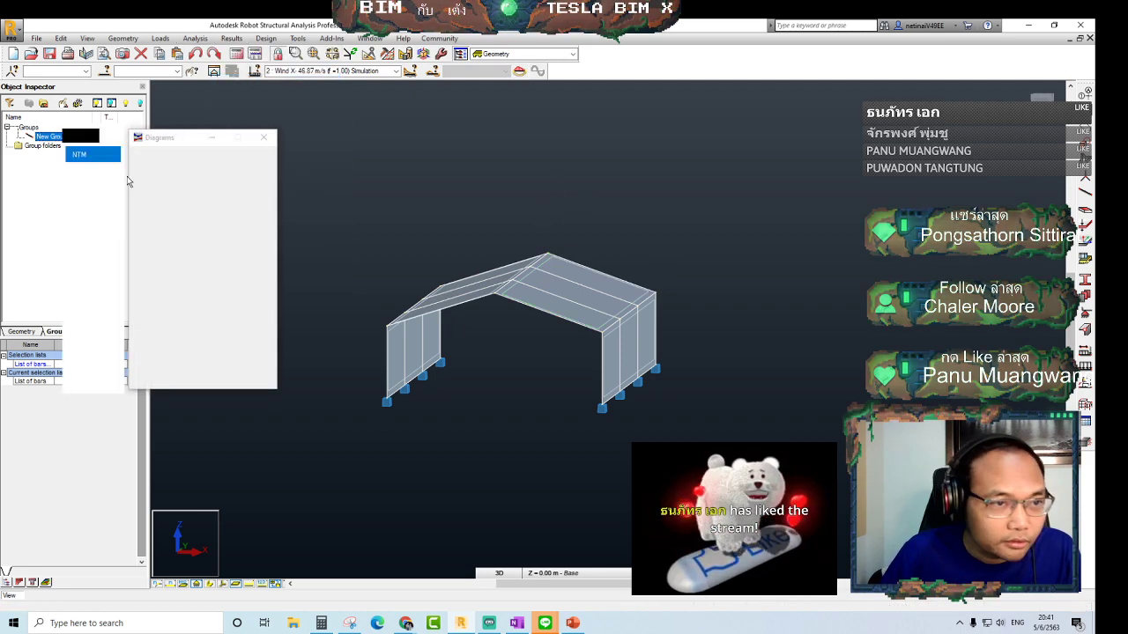
{"action": "left_click", "coordinate": [96, 171]}
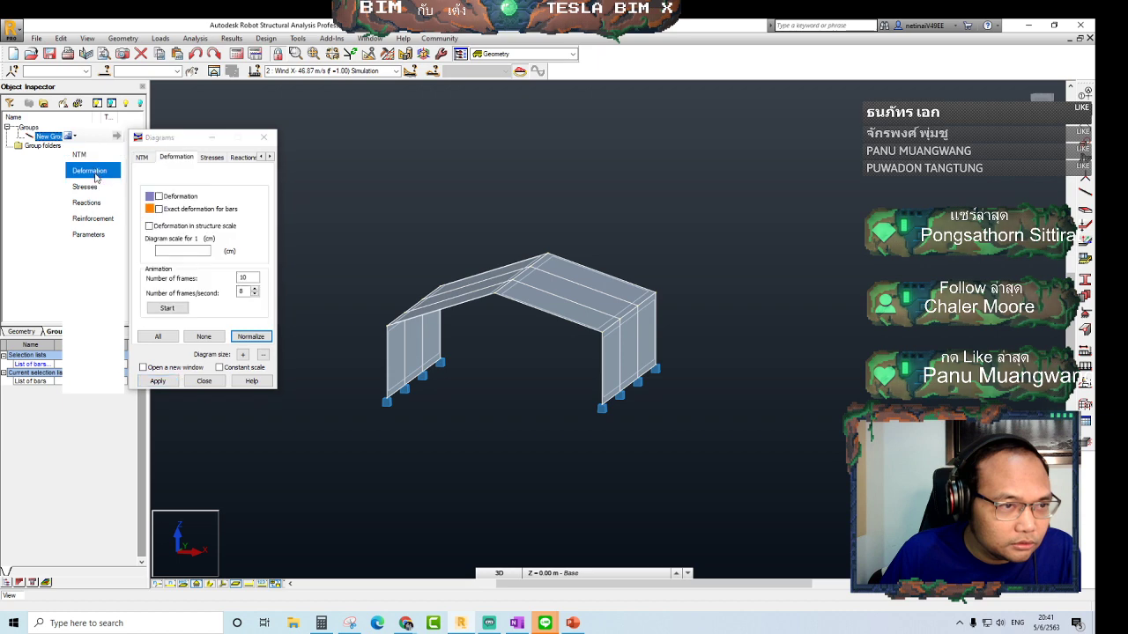
{"action": "left_click", "coordinate": [88, 156]}
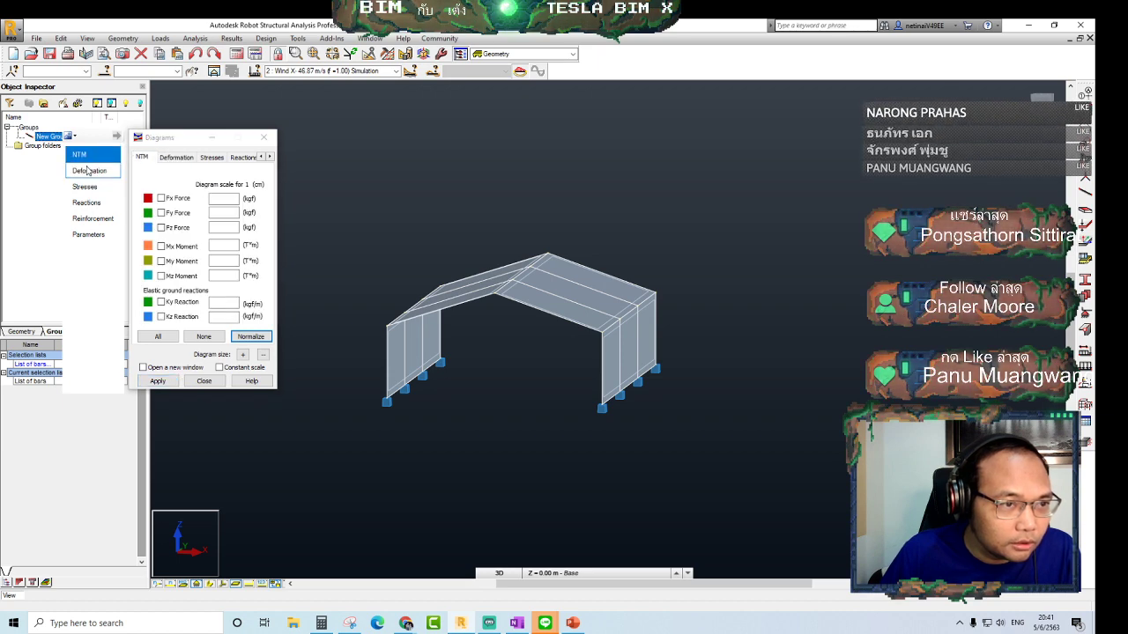
{"action": "left_click", "coordinate": [88, 203]}
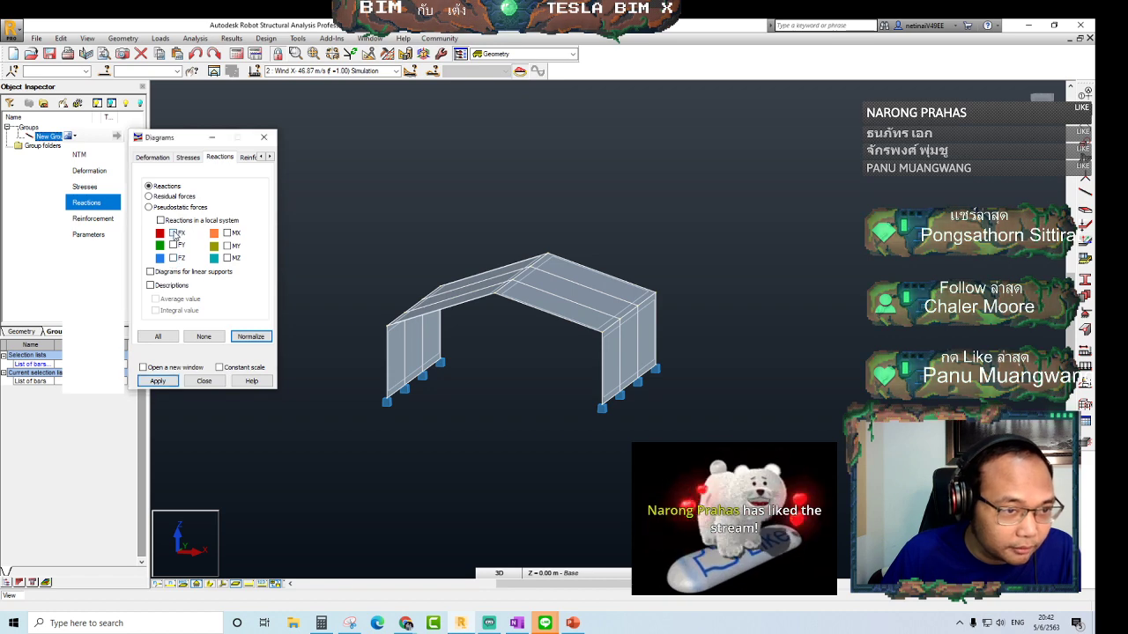
Show labelled FX support reactions (e.g. 2983.35, -272.87) and orbit to an isometric view
{"action": "left_click", "coordinate": [174, 234]}
{"action": "left_click", "coordinate": [174, 234]}
{"action": "left_click", "coordinate": [150, 285]}
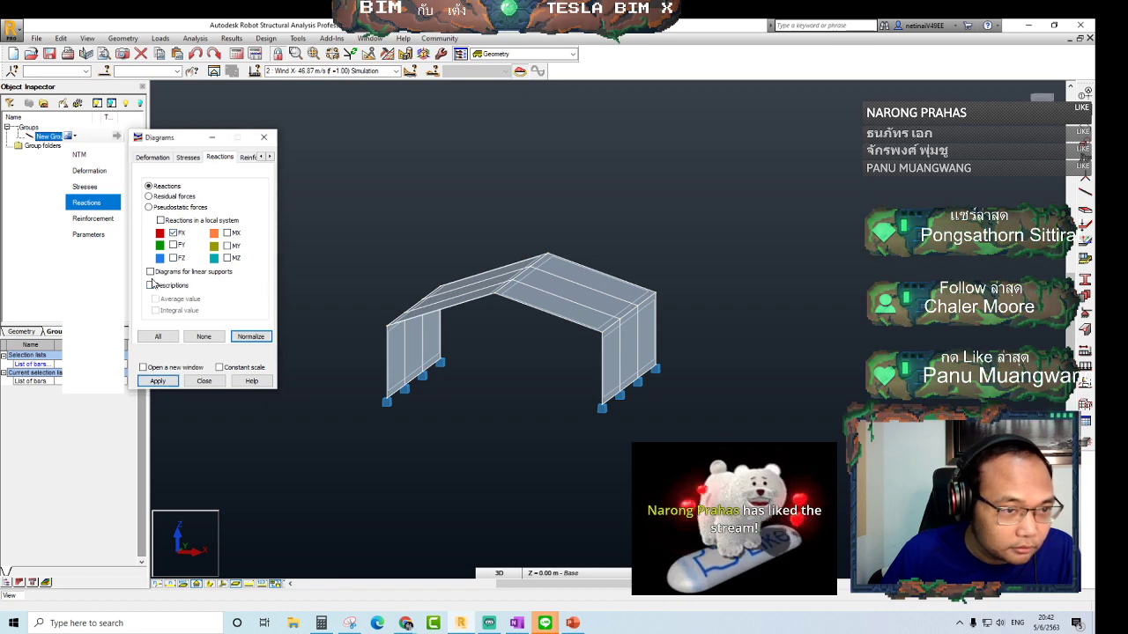
{"action": "left_click", "coordinate": [158, 381]}
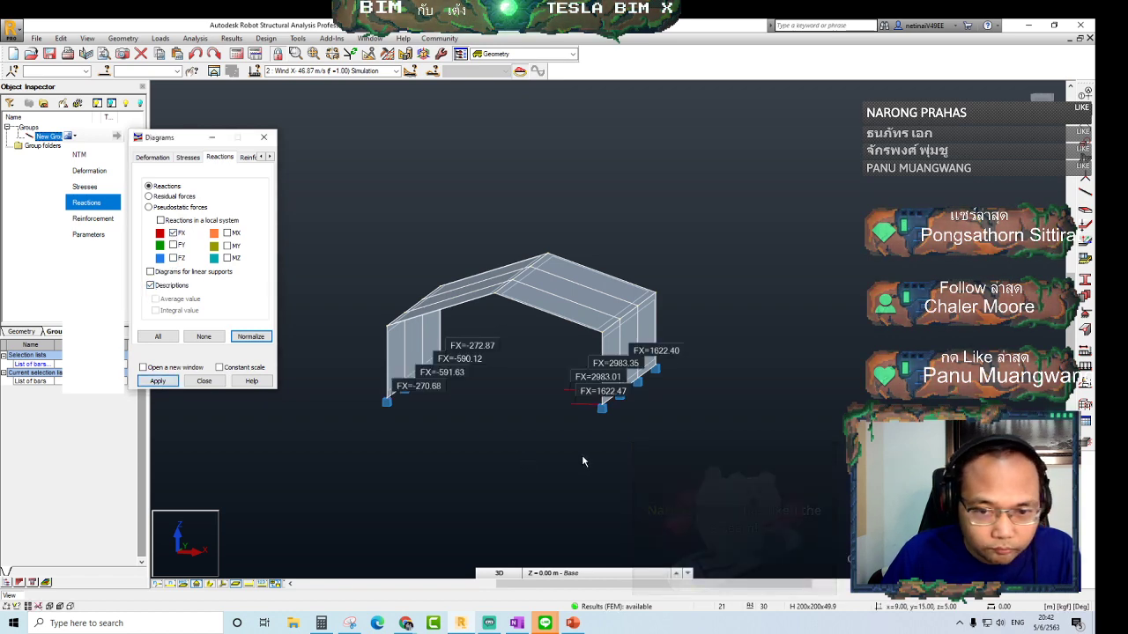
{"action": "mouse_move", "coordinate": [582, 455]}
{"action": "middle_mouse_down", "text": "shift"}
{"action": "mouse_move", "coordinate": [529, 501]}
{"action": "mouse_move", "coordinate": [370, 426]}
{"action": "mouse_move", "coordinate": [423, 448]}
{"action": "mouse_move", "coordinate": [600, 458]}
{"action": "mouse_move", "coordinate": [517, 485]}
{"action": "mouse_move", "coordinate": [521, 493]}
{"action": "middle_mouse_up", "text": "shift"}
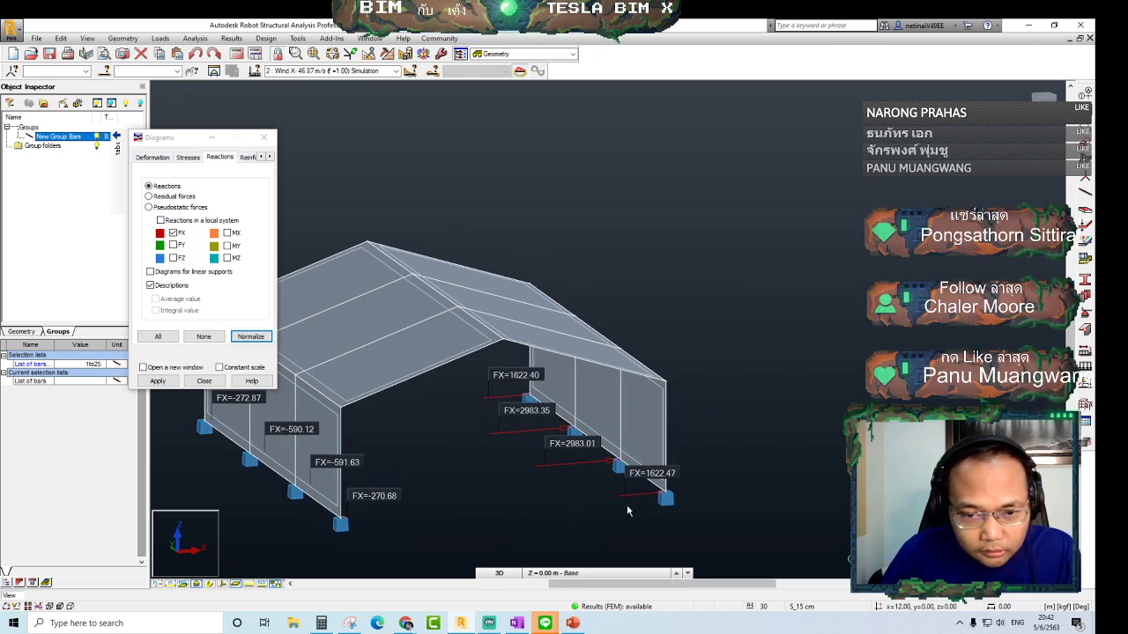
{"action": "mouse_move", "coordinate": [575, 533]}
{"action": "middle_mouse_down", "text": "shift"}
{"action": "mouse_move", "coordinate": [524, 529]}
{"action": "mouse_move", "coordinate": [529, 520]}
{"action": "middle_mouse_up", "text": "shift"}
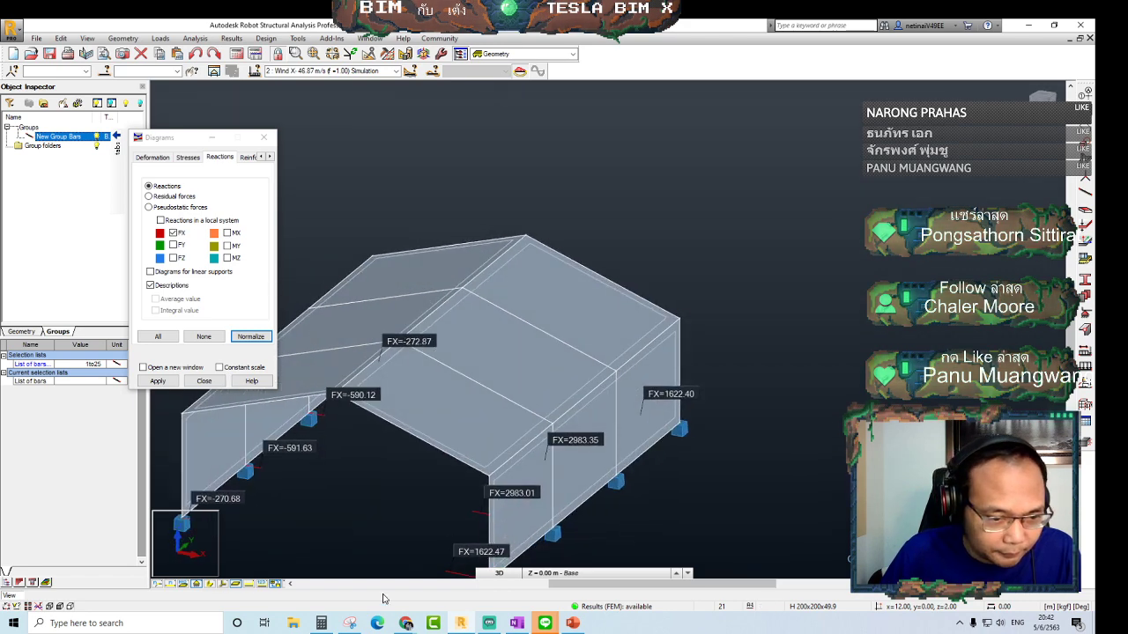
In Windows Calculator, compute 158 × 15 = 2,370
{"action": "left_click", "coordinate": [323, 623]}
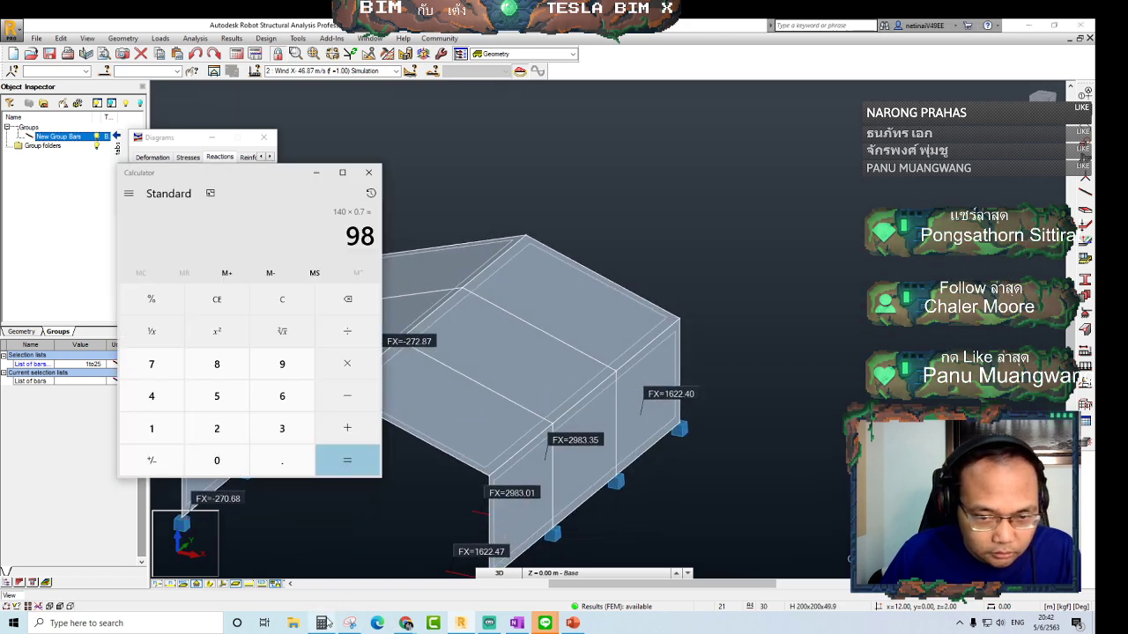
{"action": "type", "text": "158*"}
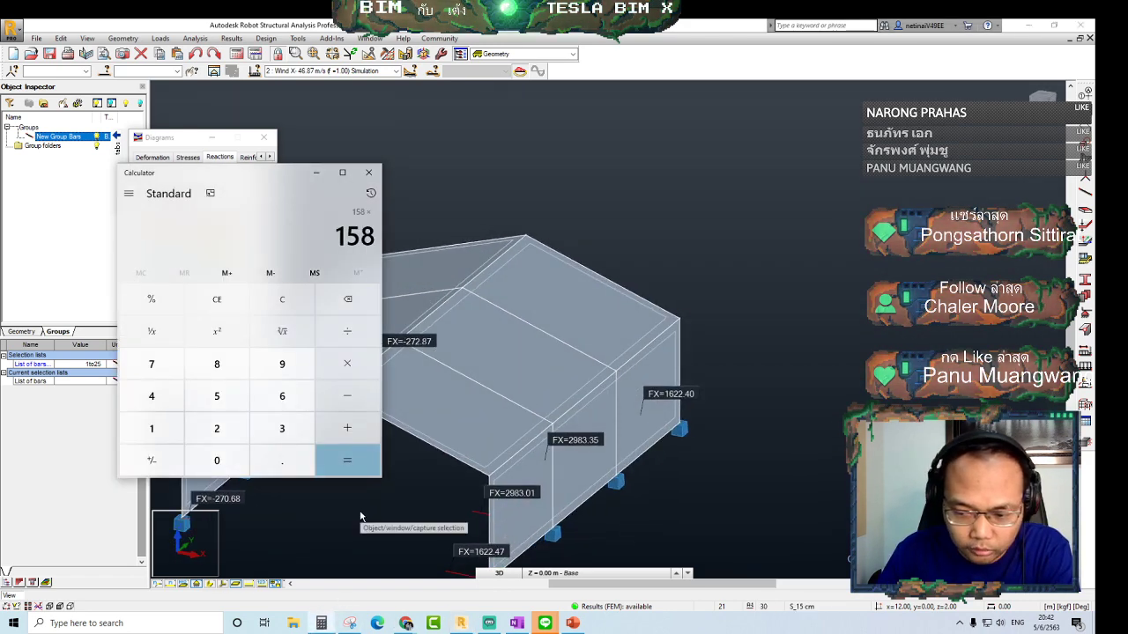
{"action": "type", "text": "15"}
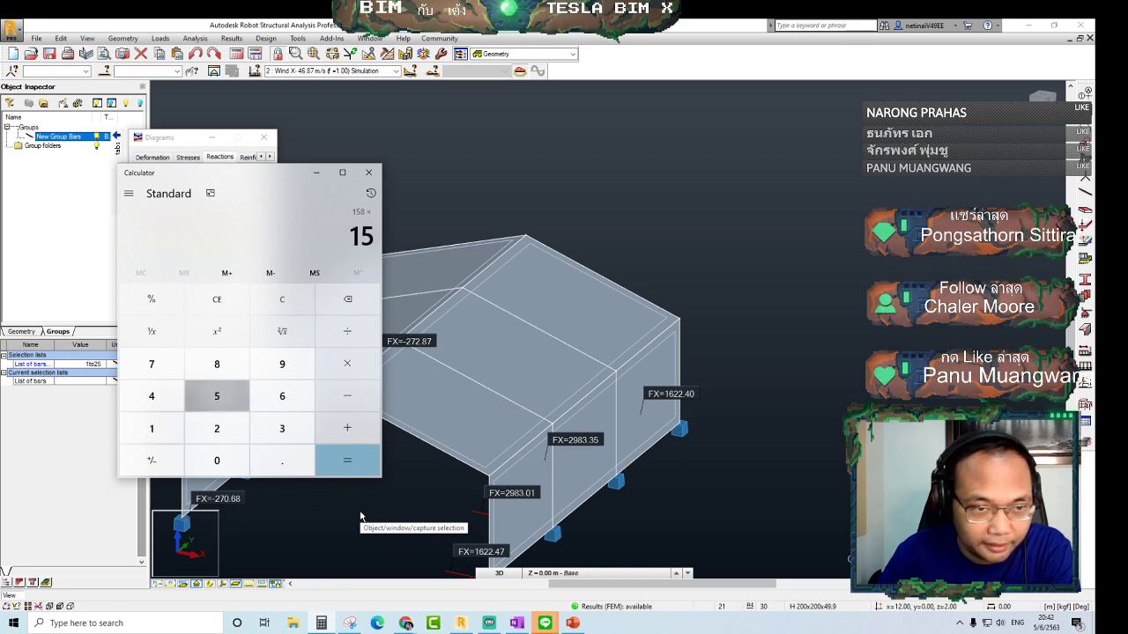
{"action": "key", "text": "Return"}
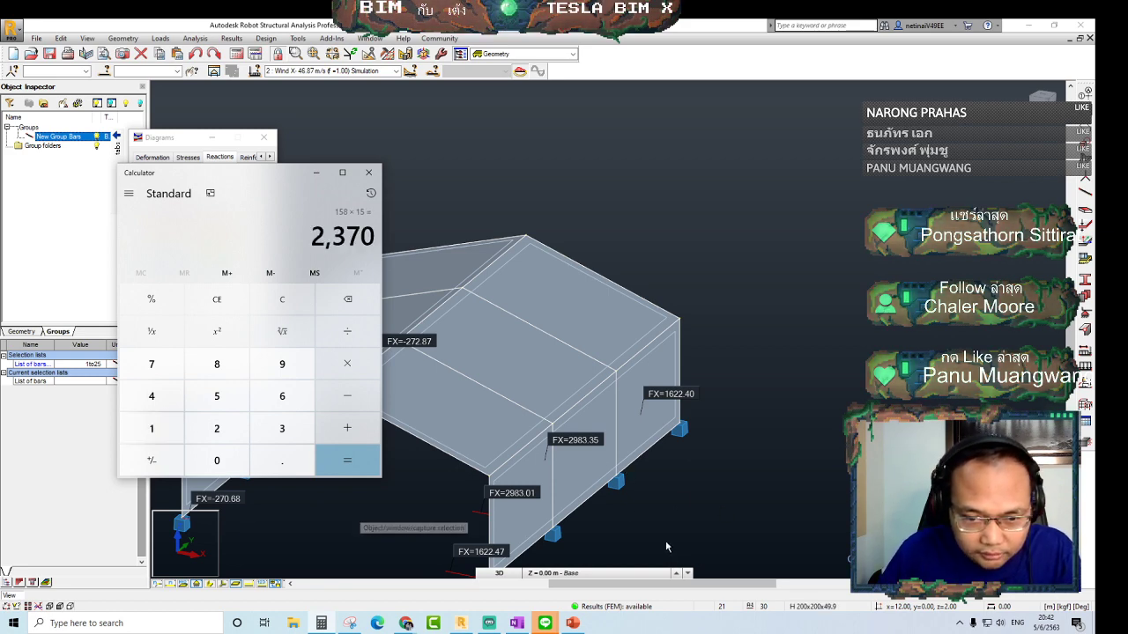
Multiply the result by 4 to get 9,480, then return to Robot and orbit the frame
{"action": "key", "text": "alt+Tab"}
{"action": "key", "text": "alt+Tab"}
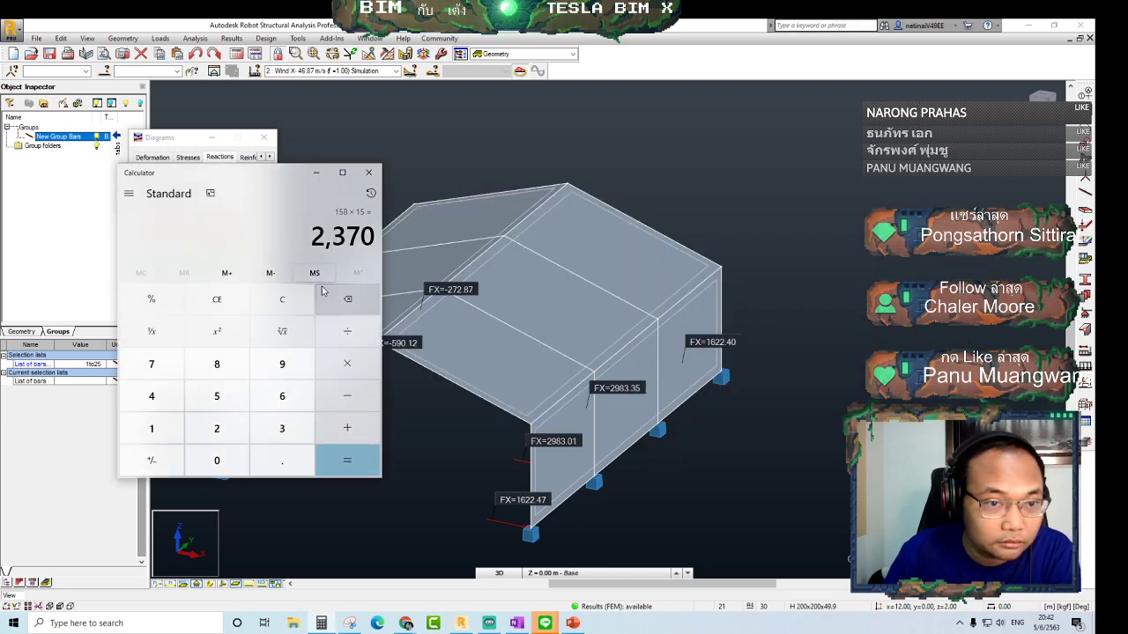
{"action": "type", "text": "*"}
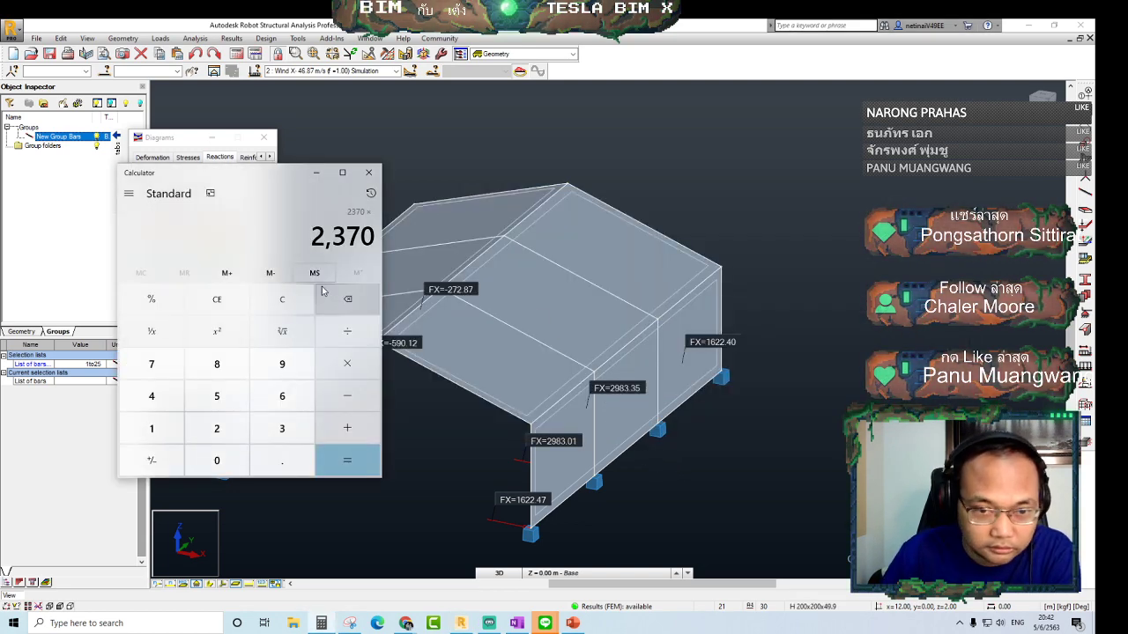
{"action": "type", "text": "4"}
{"action": "key", "text": "Return"}
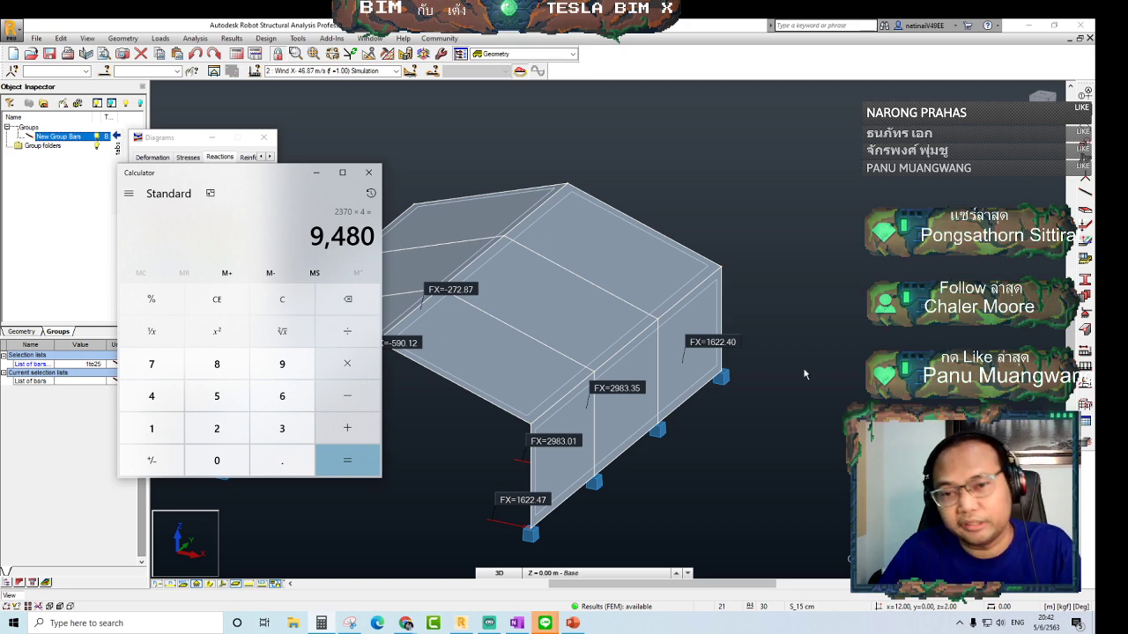
{"action": "left_click", "coordinate": [805, 375]}
{"action": "mouse_move", "coordinate": [821, 360]}
{"action": "middle_mouse_down", "text": "shift"}
{"action": "mouse_move", "coordinate": [855, 359]}
{"action": "mouse_move", "coordinate": [833, 362]}
{"action": "mouse_move", "coordinate": [810, 395]}
{"action": "middle_mouse_up", "text": "shift"}
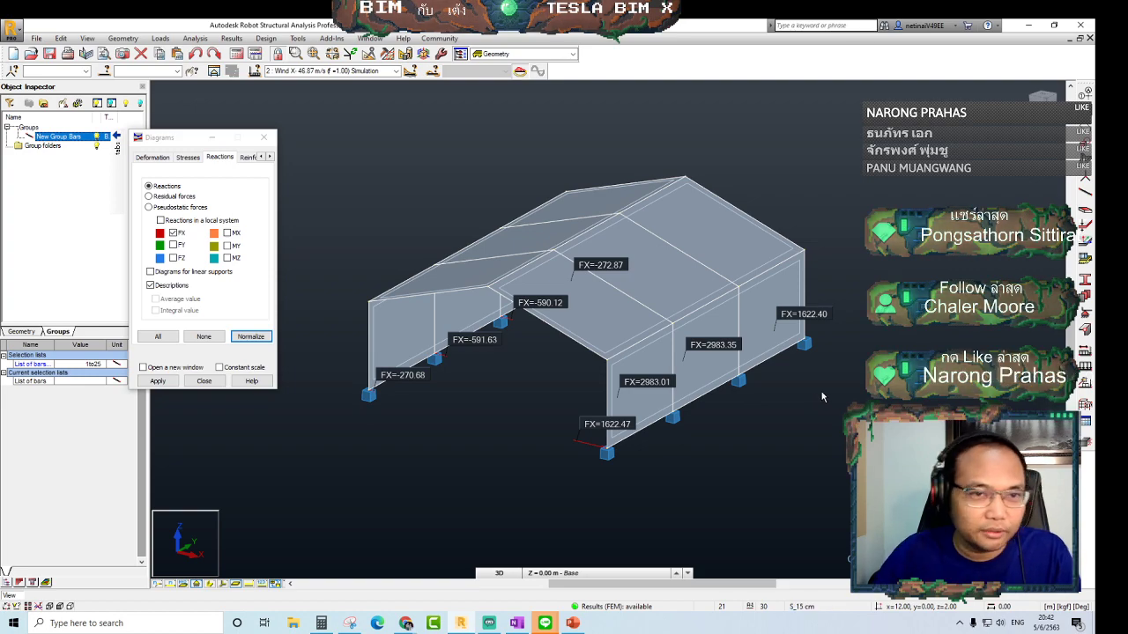
{"action": "middle_click_drag", "start_coordinate": [809, 401], "coordinate": [784, 401]}
{"action": "left_click", "coordinate": [496, 573]}
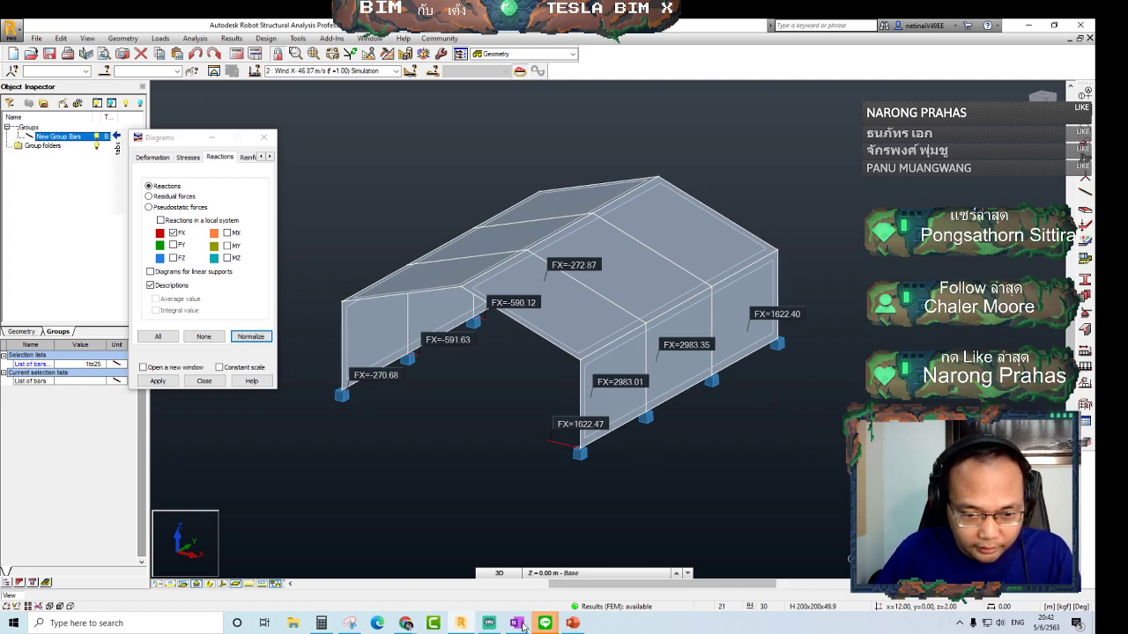
{"action": "left_click", "coordinate": [573, 623]}
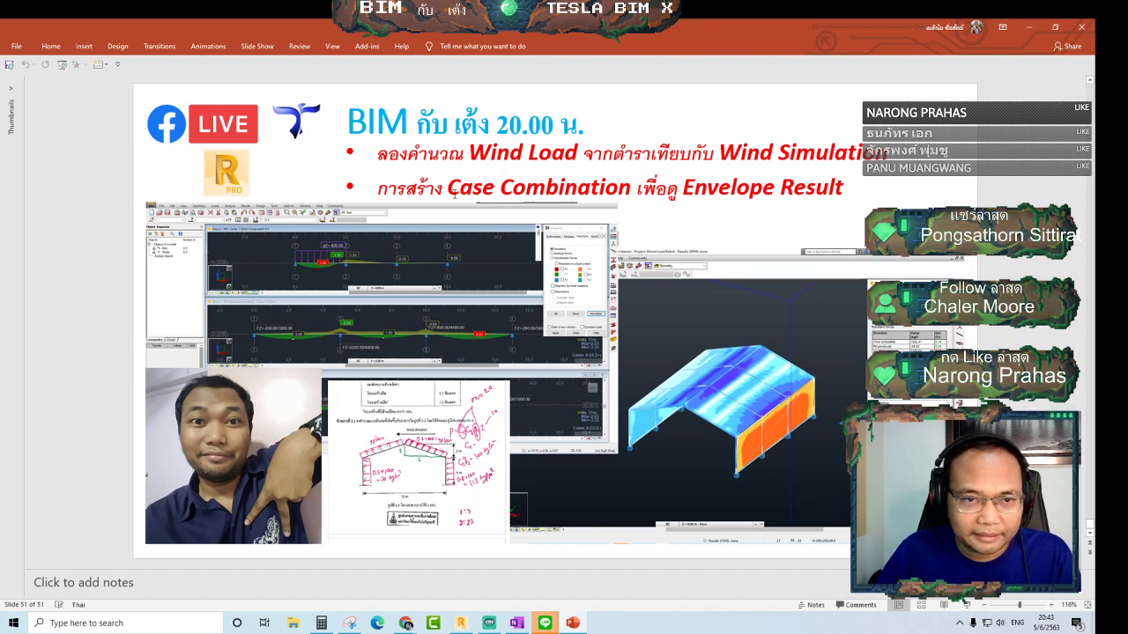
{"action": "left_click", "coordinate": [1024, 29]}
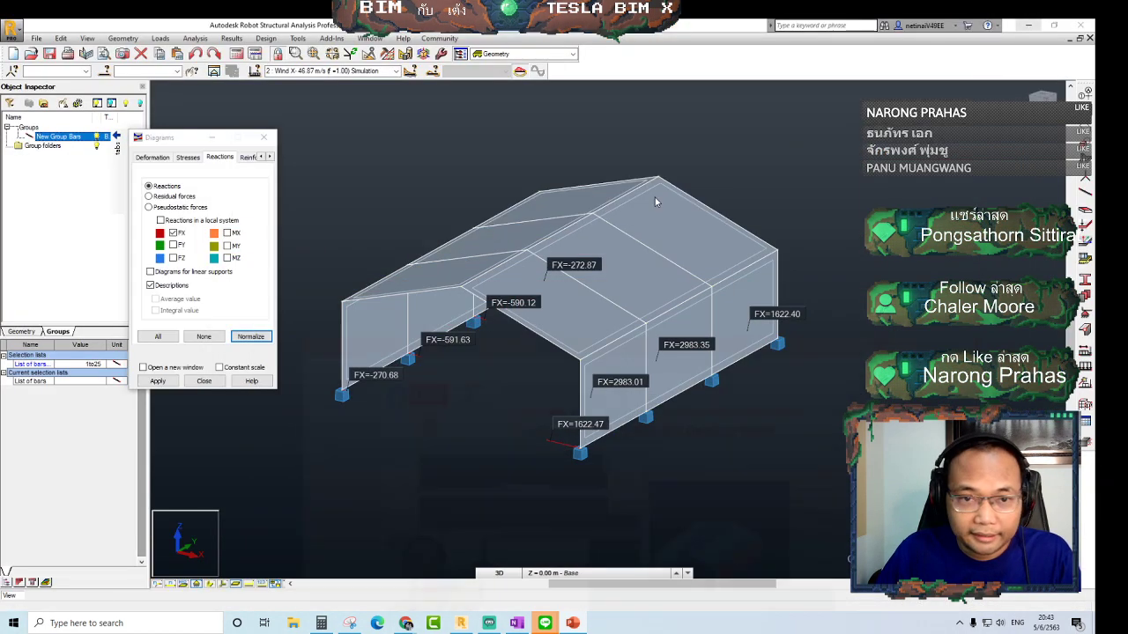
Close the wind-loaded frame via File > New Project, answering the save prompt, to start an empty XZ project
{"action": "left_click", "coordinate": [36, 38]}
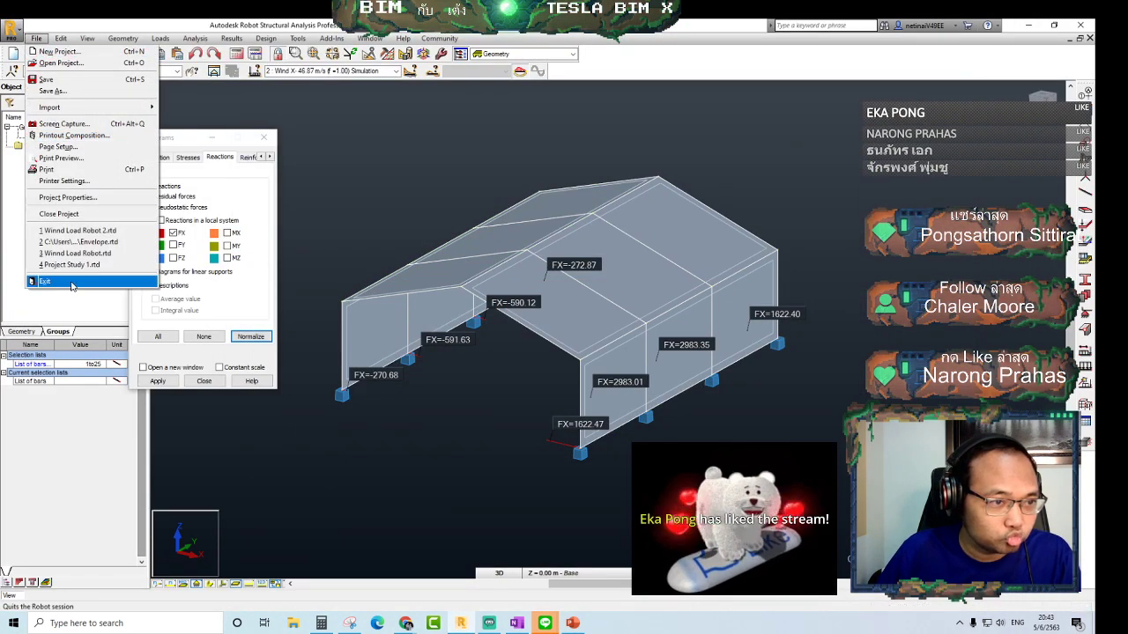
{"action": "left_click", "coordinate": [66, 50]}
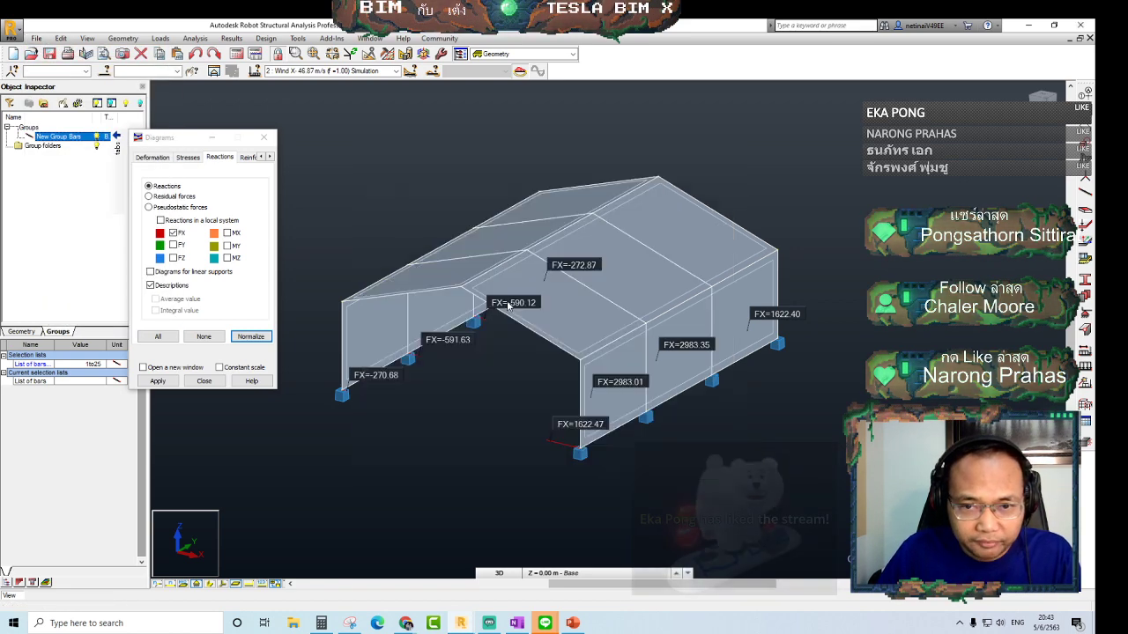
{"action": "key", "text": "Escape"}
{"action": "left_click", "coordinate": [542, 348]}
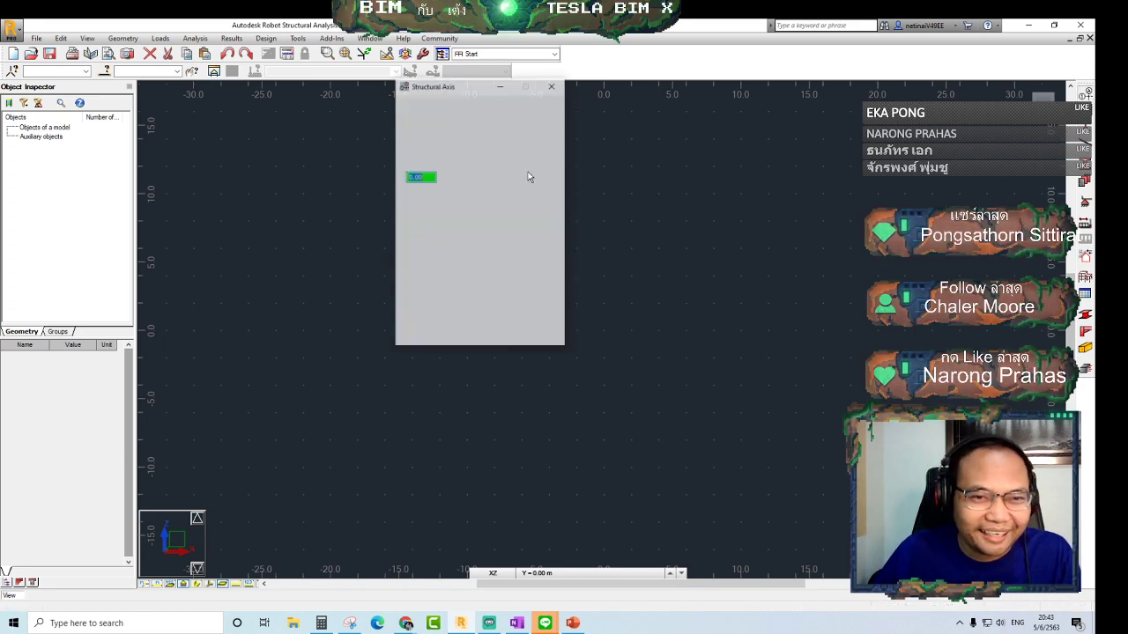
Add X structural axes at 0, 5, 10 and 15 m
{"action": "left_click_drag", "start_coordinate": [449, 88], "coordinate": [344, 117]}
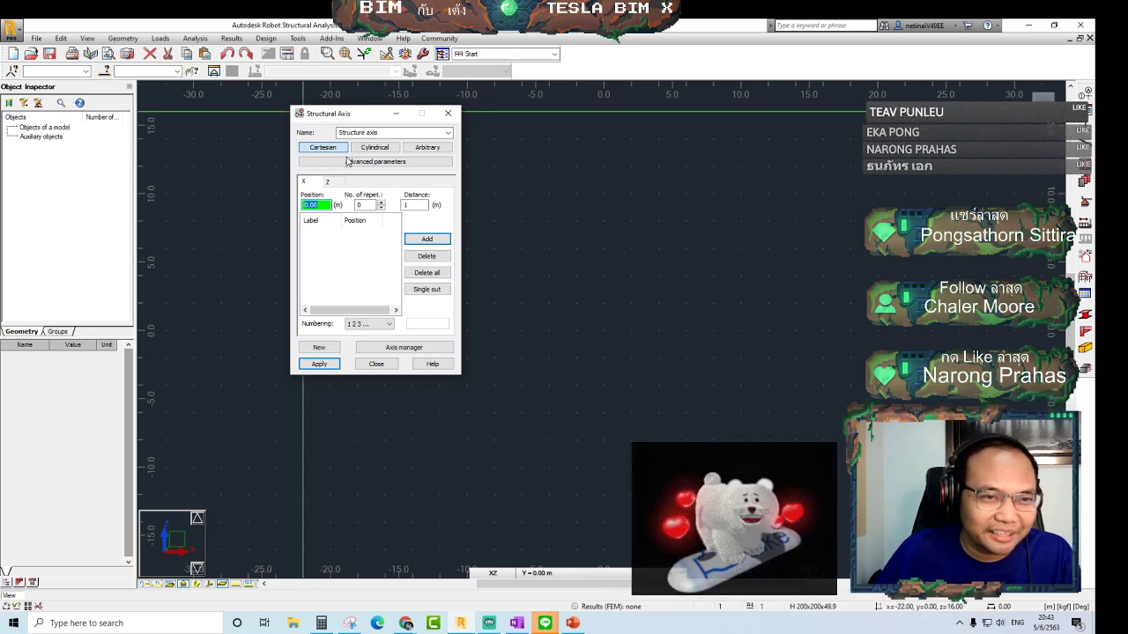
{"action": "type", "text": "0"}
{"action": "key", "text": "Return"}
{"action": "type", "text": "5"}
{"action": "key", "text": "Return"}
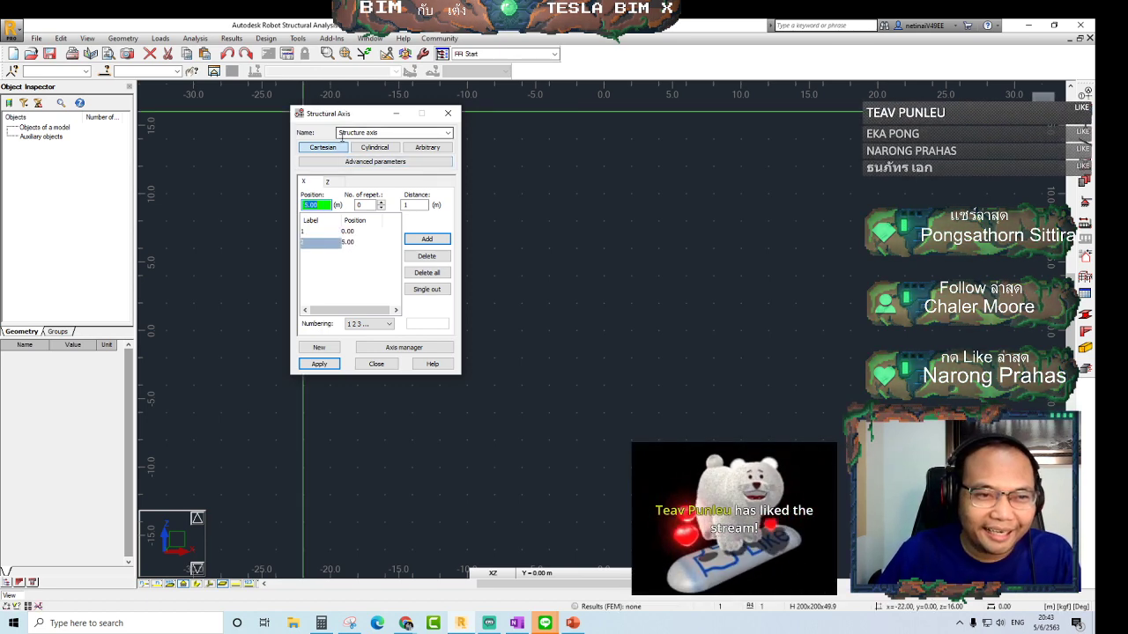
{"action": "type", "text": "10"}
{"action": "key", "text": "Return"}
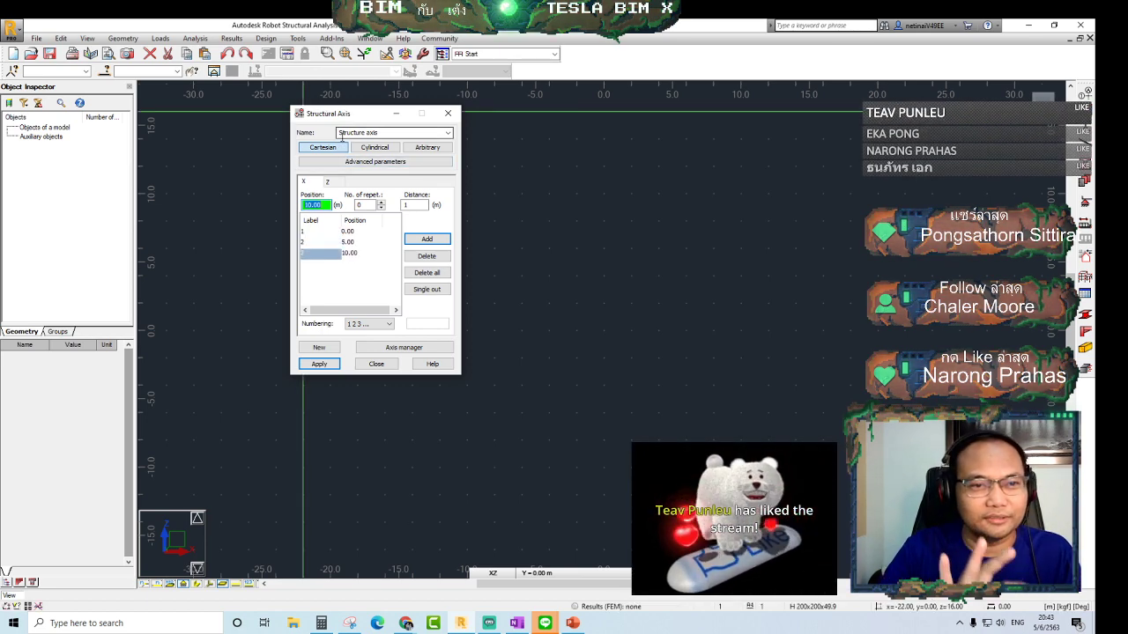
{"action": "type", "text": "15"}
{"action": "key", "text": "Return"}
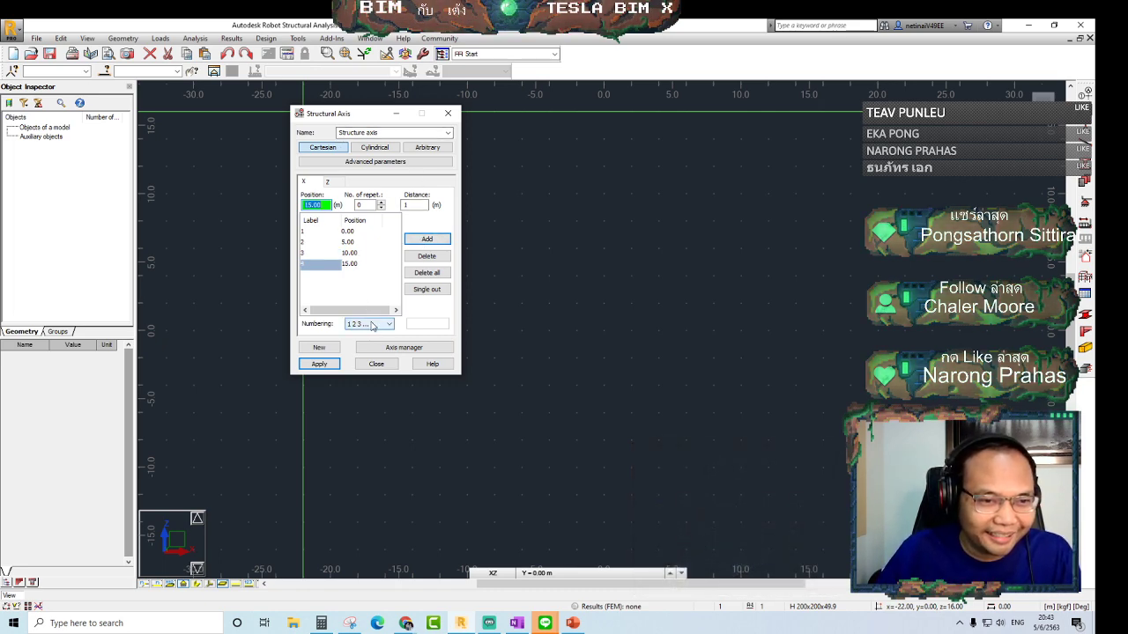
Add a Z level at 0.00, then return to the X axes and open the Numbering style choices
{"action": "left_click", "coordinate": [327, 183]}
{"action": "key", "text": "Return"}
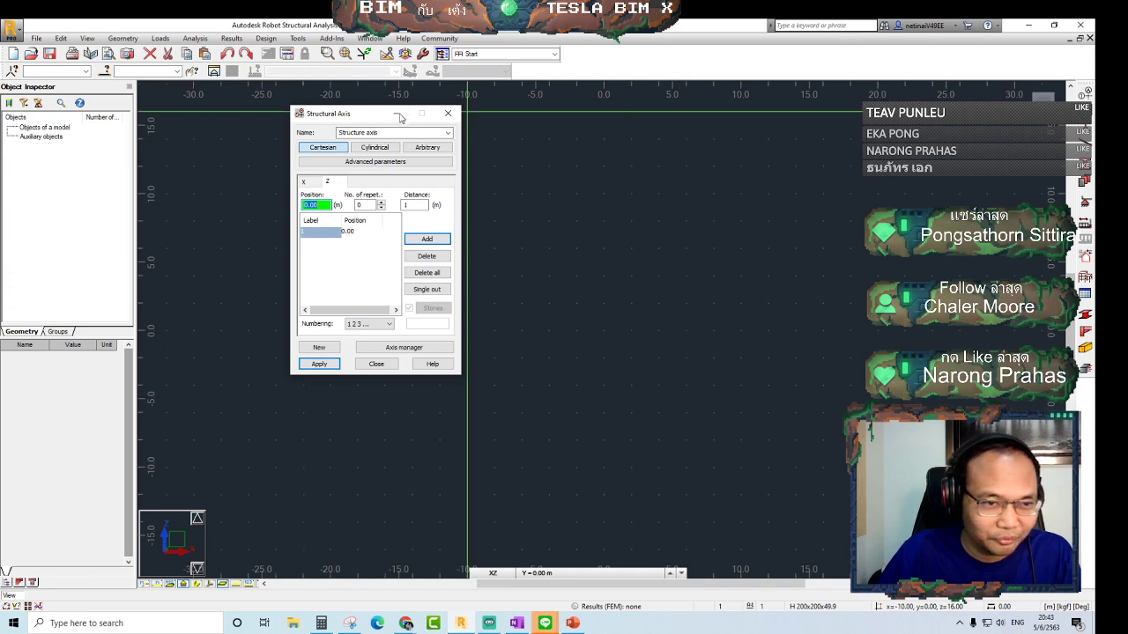
{"action": "left_click", "coordinate": [314, 184]}
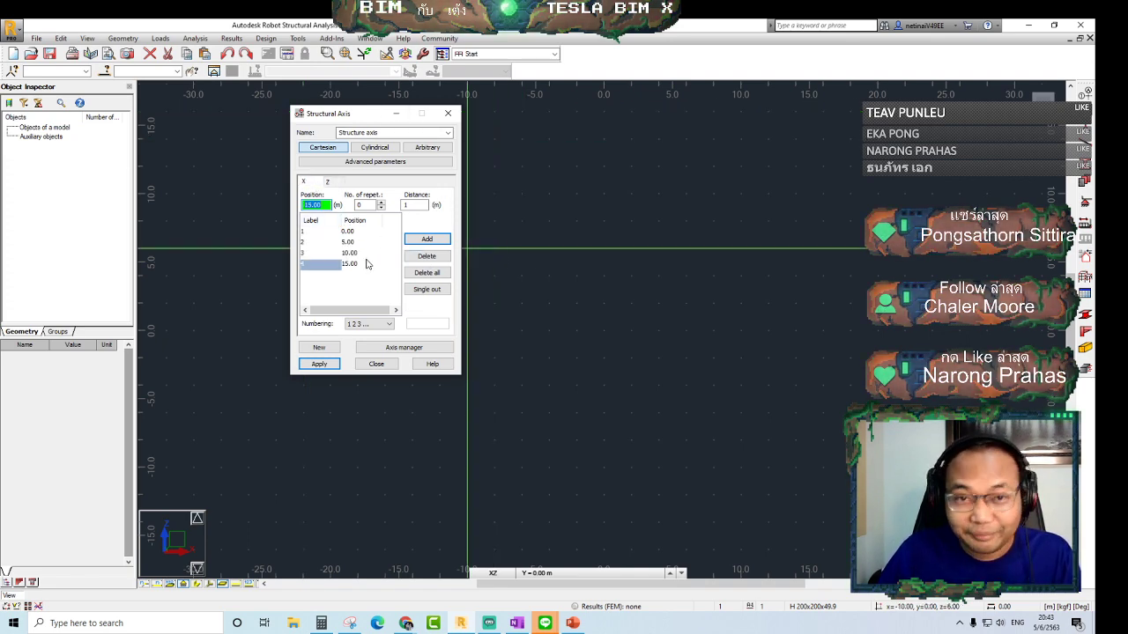
{"action": "left_click", "coordinate": [361, 325]}
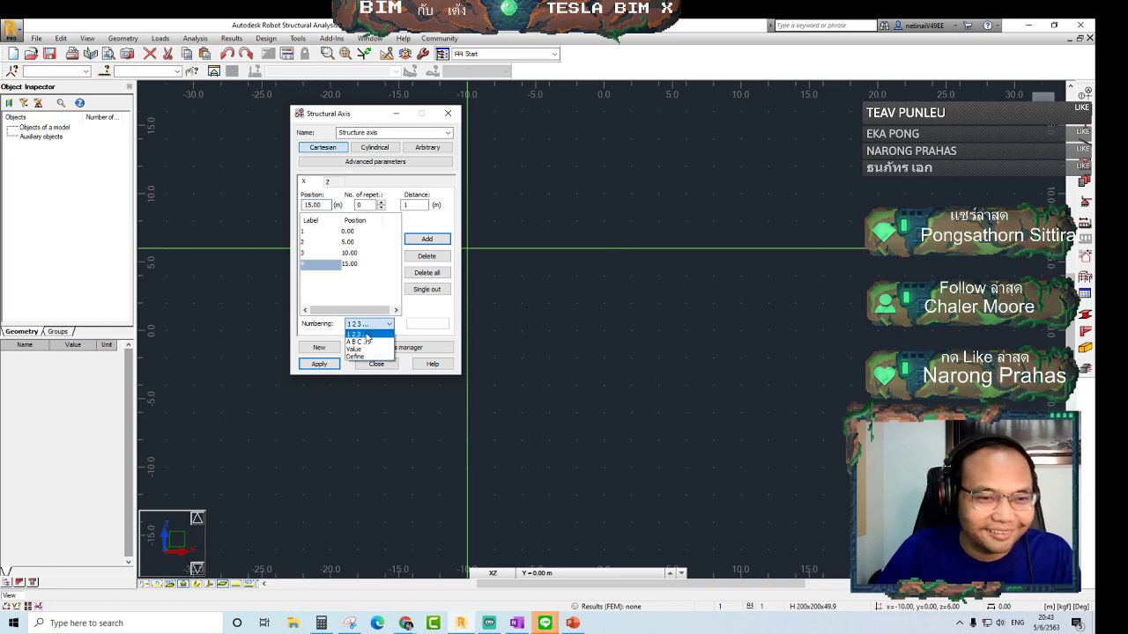
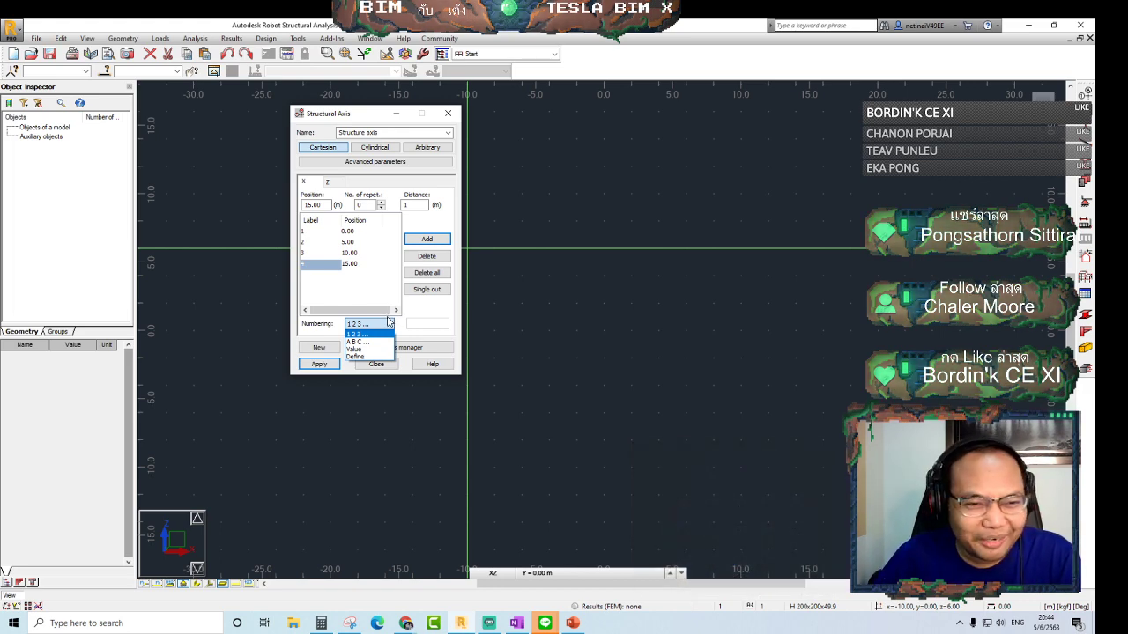
Keep 1 2 3 numbering and apply structural axes 1–4 at 0, 5, 10 and 15 m
{"action": "left_click", "coordinate": [359, 334]}
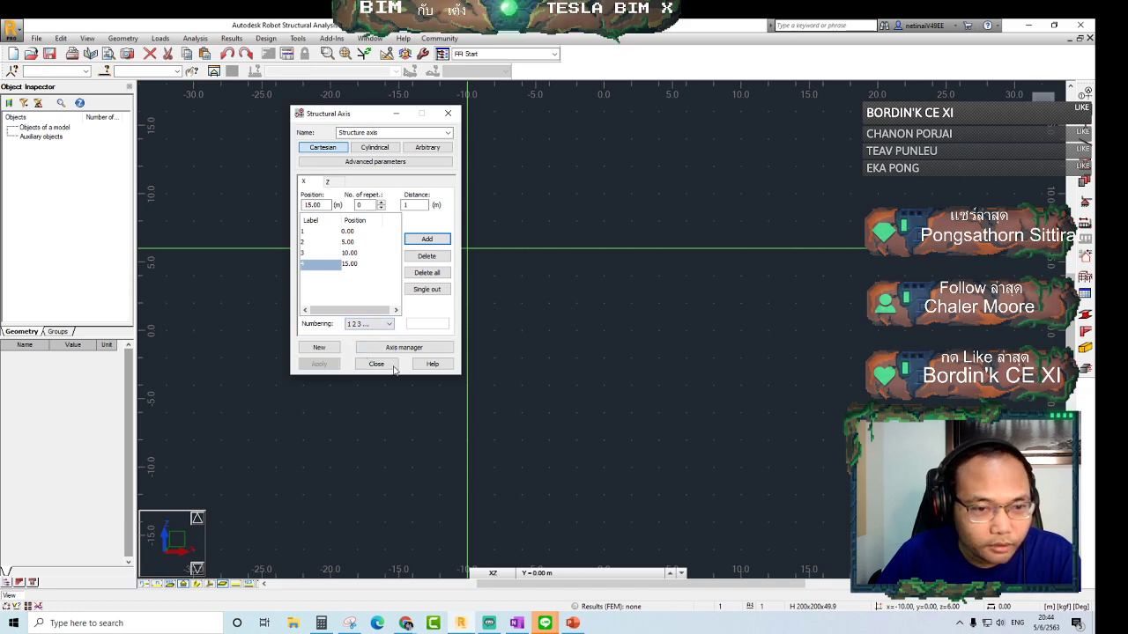
{"action": "left_click", "coordinate": [319, 364]}
{"action": "left_click", "coordinate": [376, 364]}
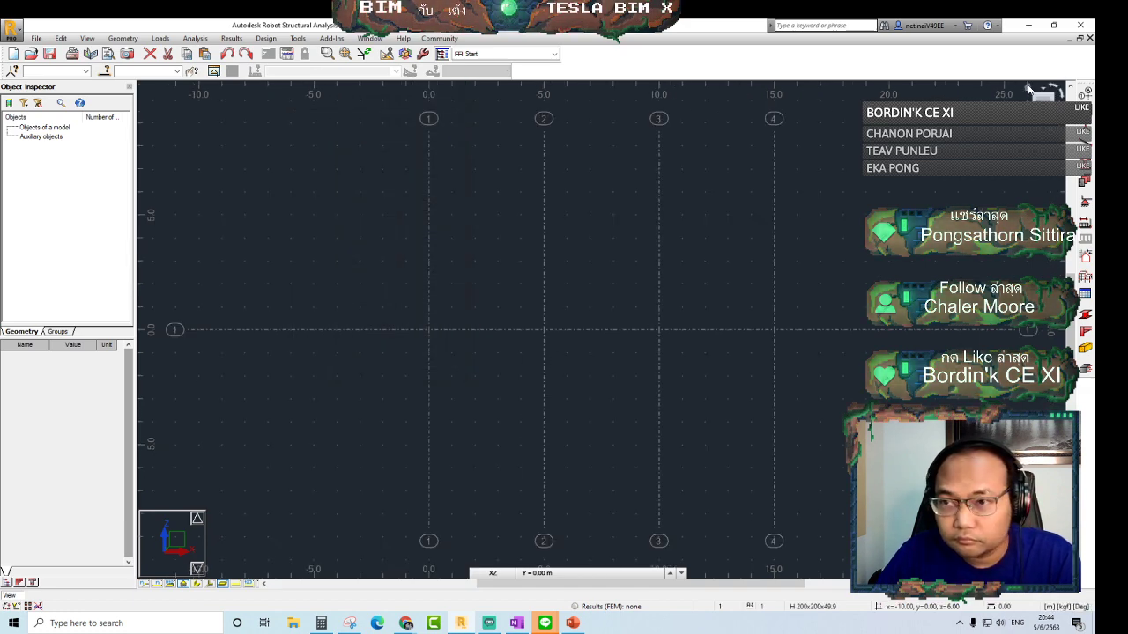
Orbit the model to inspect the axes, then switch to the XZ elevation view
{"action": "middle_click_drag", "start_coordinate": [517, 366], "coordinate": [750, 269], "text": "shift"}
{"action": "mouse_move", "coordinate": [549, 317]}
{"action": "middle_mouse_down", "text": "shift"}
{"action": "mouse_move", "coordinate": [559, 377]}
{"action": "mouse_move", "coordinate": [611, 382]}
{"action": "mouse_move", "coordinate": [642, 362]}
{"action": "middle_mouse_up", "text": "shift"}
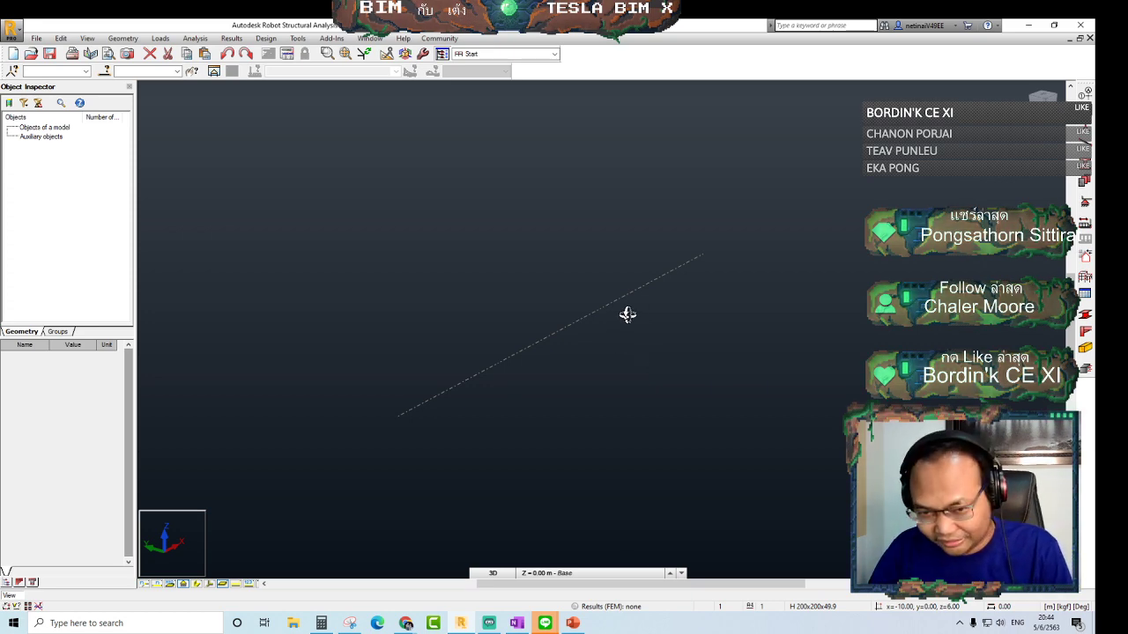
{"action": "left_click_drag", "start_coordinate": [637, 335], "coordinate": [498, 318]}
{"action": "scroll", "coordinate": [498, 318], "scroll_direction": "up", "scroll_amount": 2}
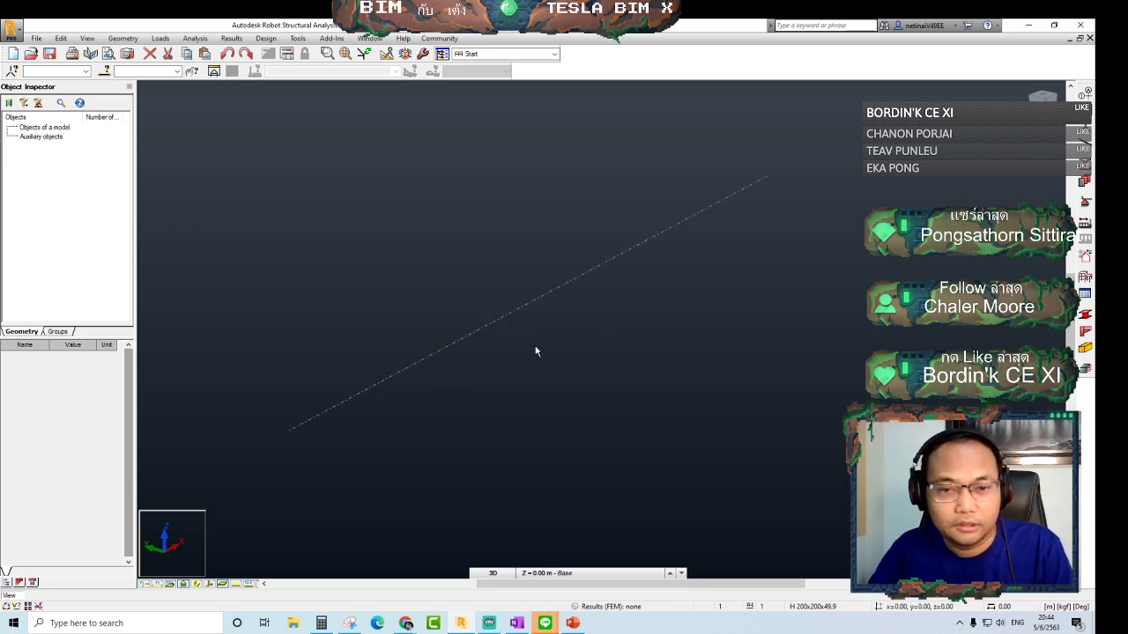
{"action": "mouse_move", "coordinate": [633, 356]}
{"action": "middle_mouse_down"}
{"action": "mouse_move", "coordinate": [622, 356]}
{"action": "mouse_move", "coordinate": [632, 356]}
{"action": "middle_mouse_up"}
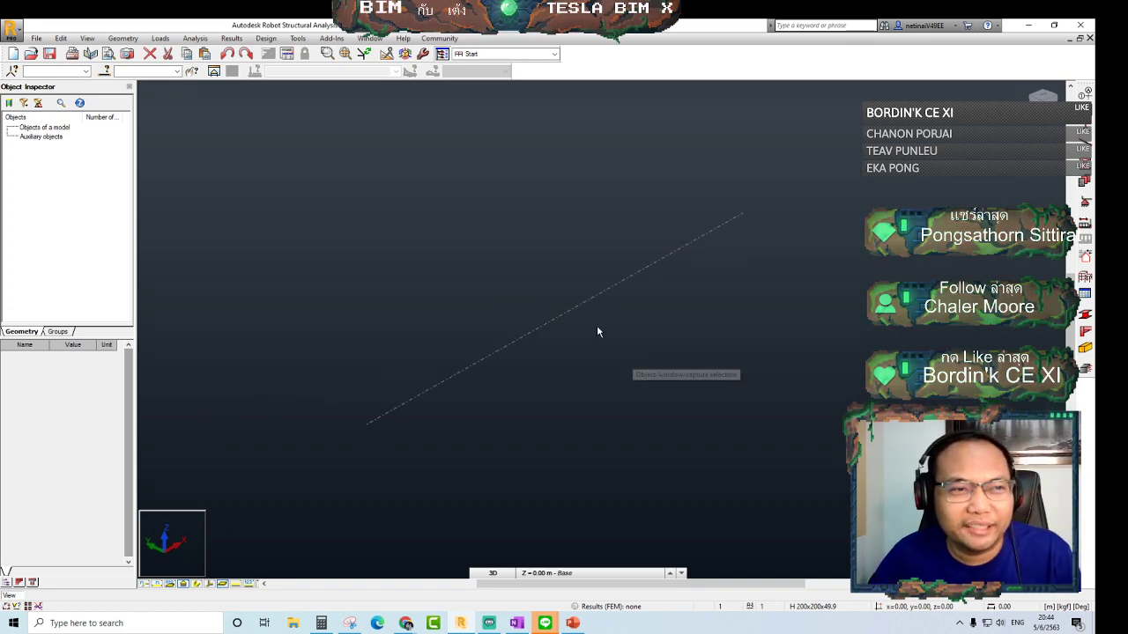
{"action": "middle_click_drag", "start_coordinate": [597, 325], "coordinate": [609, 328]}
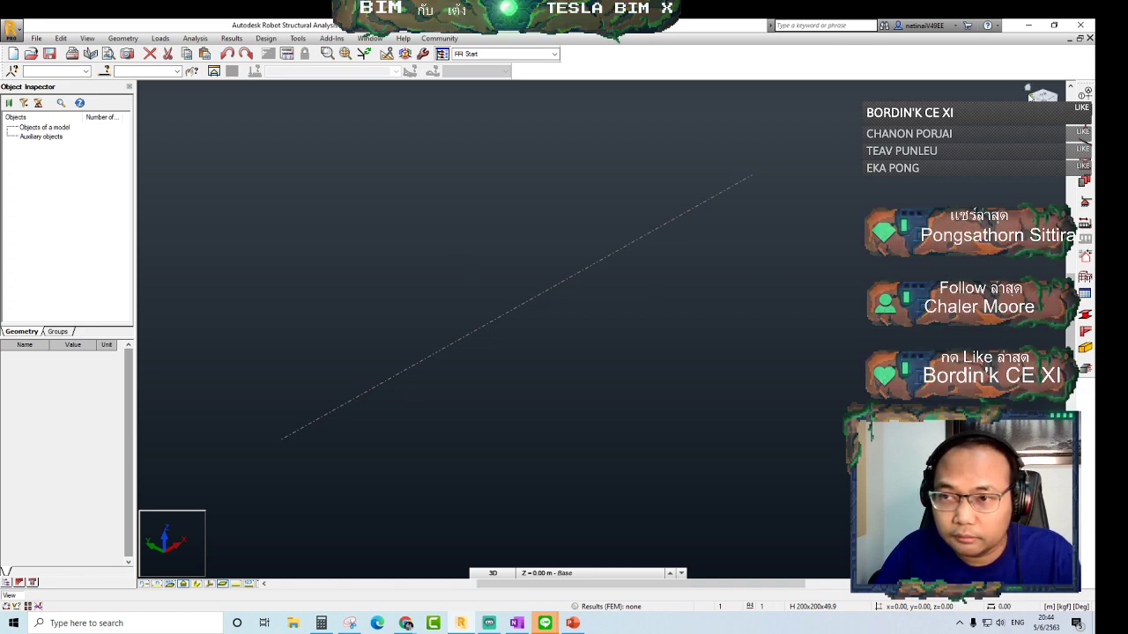
{"action": "left_click", "coordinate": [493, 573]}
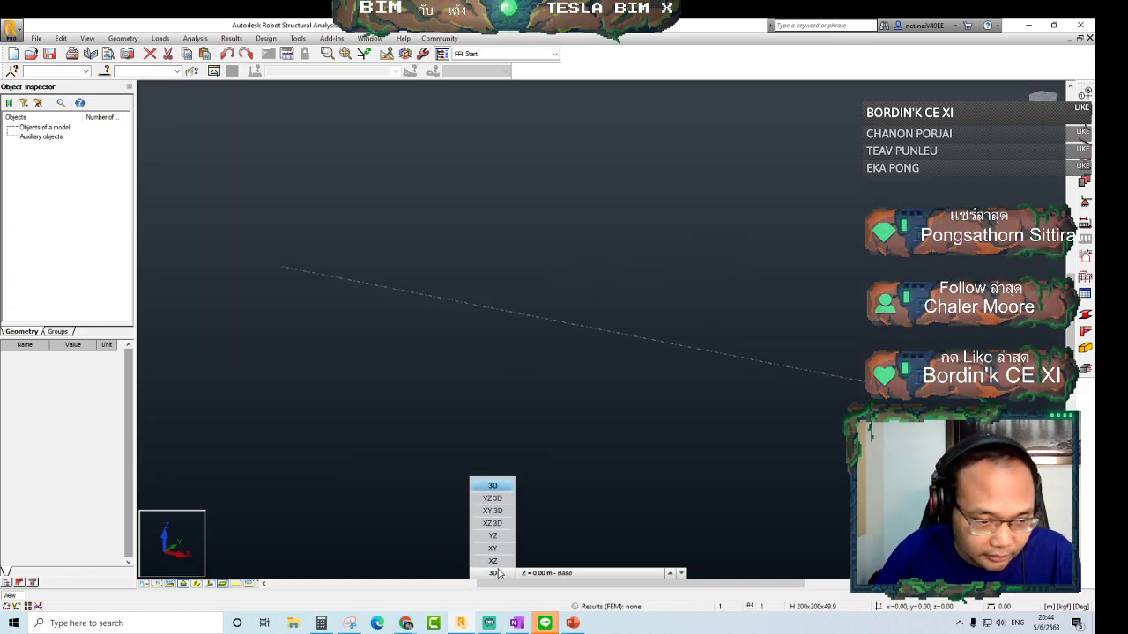
{"action": "left_click", "coordinate": [492, 561]}
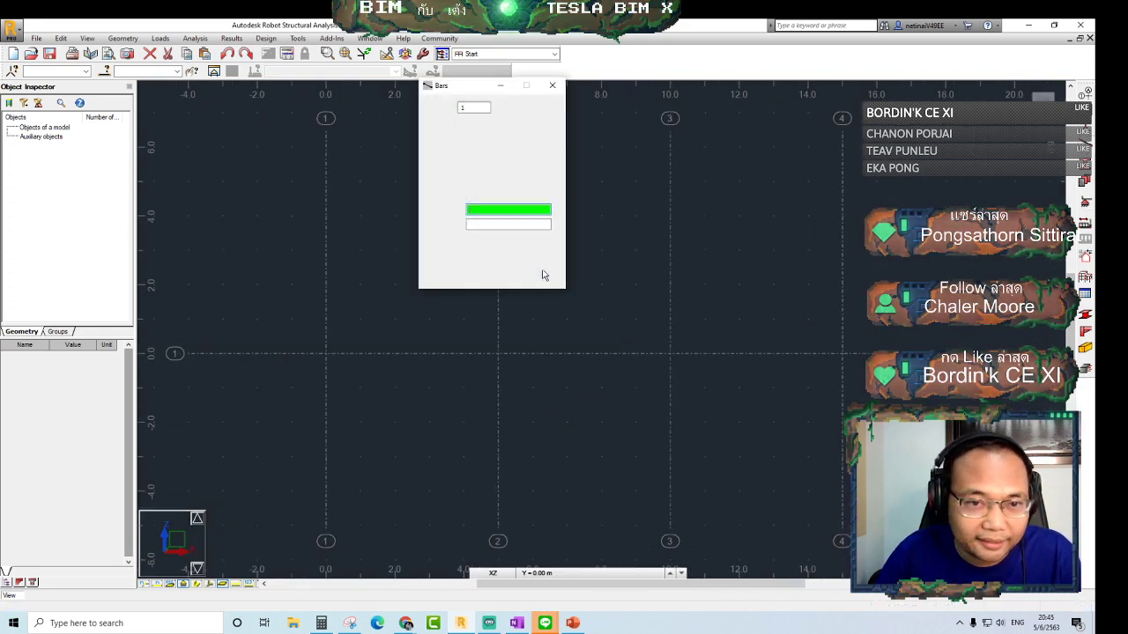
Draw chained H 200x200x49.9 bars through nodes at 0, 5, 10 and 15 m
{"action": "middle_click_drag", "start_coordinate": [472, 331], "coordinate": [434, 359]}
{"action": "scroll", "coordinate": [434, 360], "scroll_direction": "down", "scroll_amount": 1}
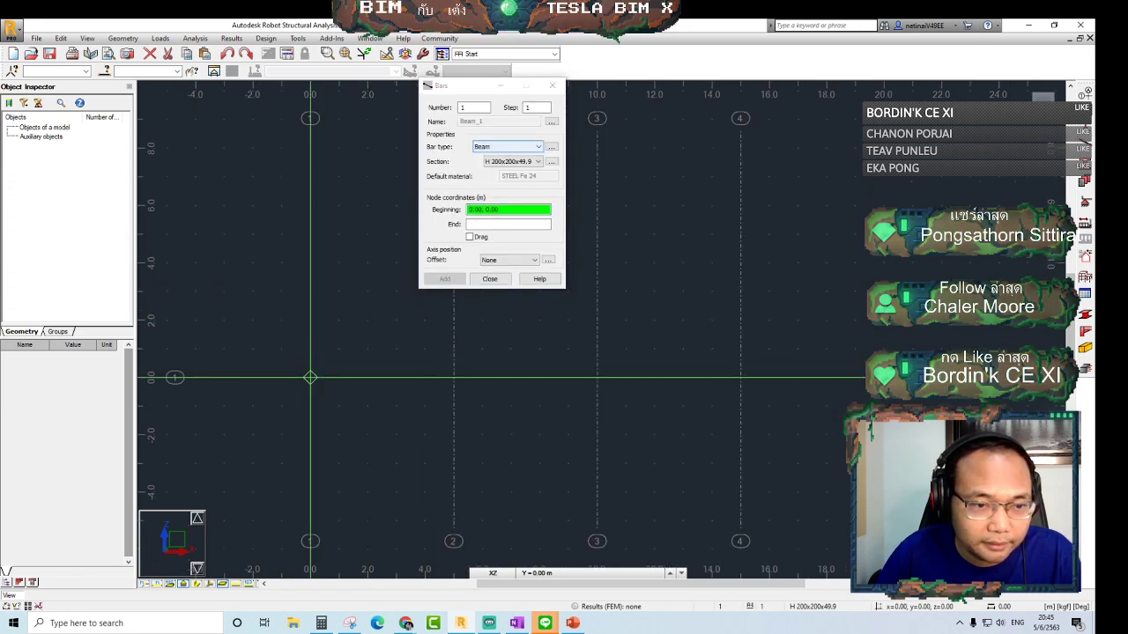
{"action": "left_click", "coordinate": [310, 377]}
{"action": "left_click", "coordinate": [453, 377]}
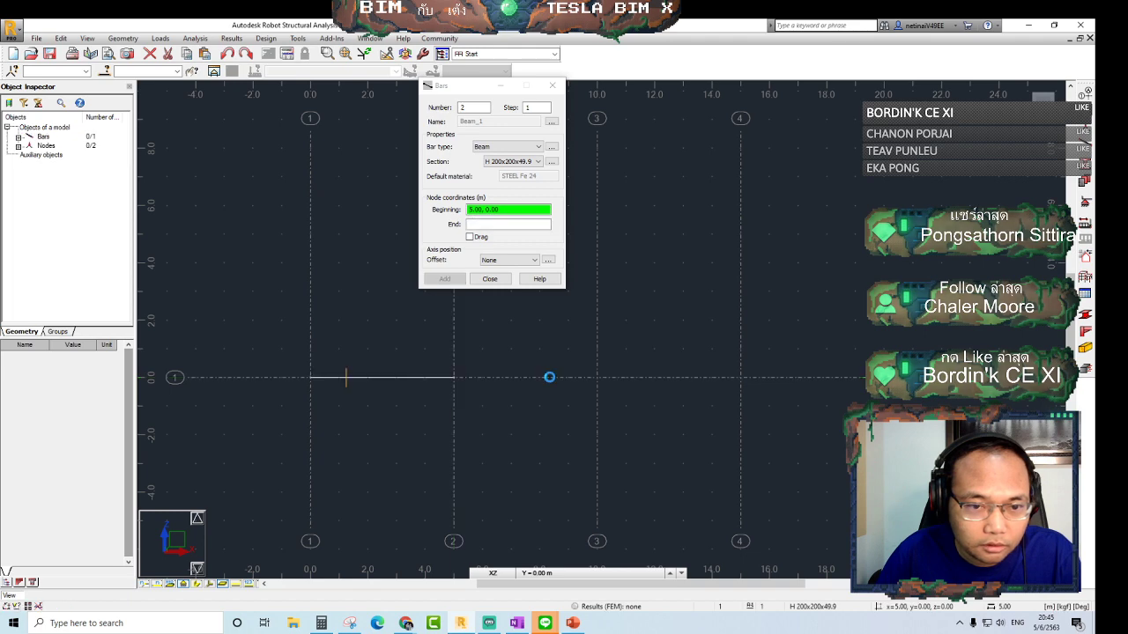
{"action": "left_click", "coordinate": [471, 237]}
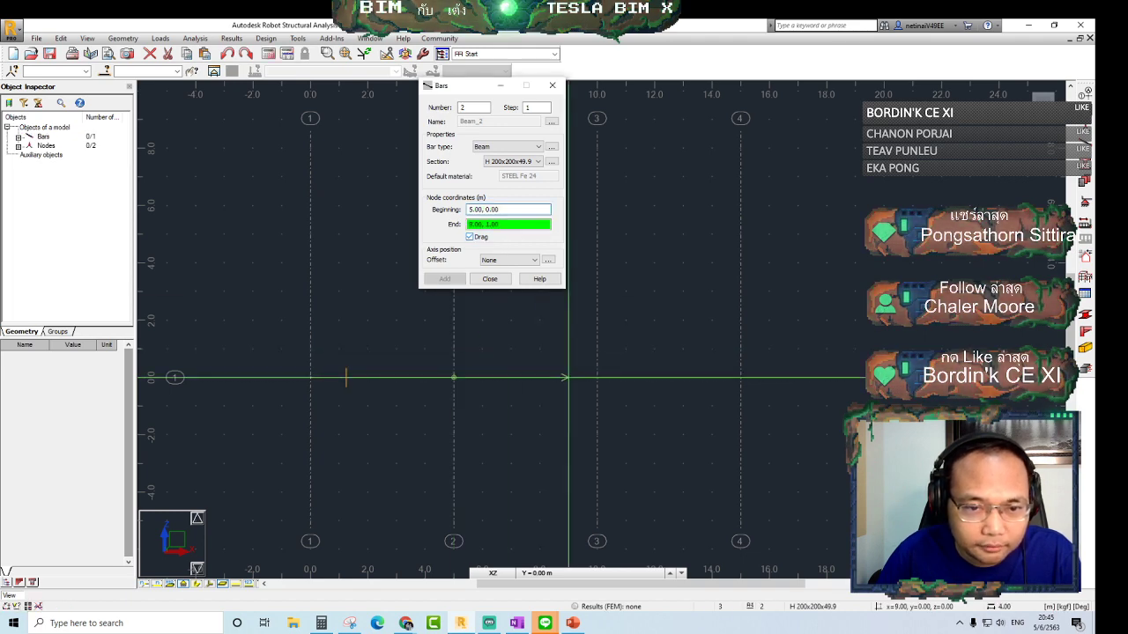
{"action": "left_click", "coordinate": [596, 378]}
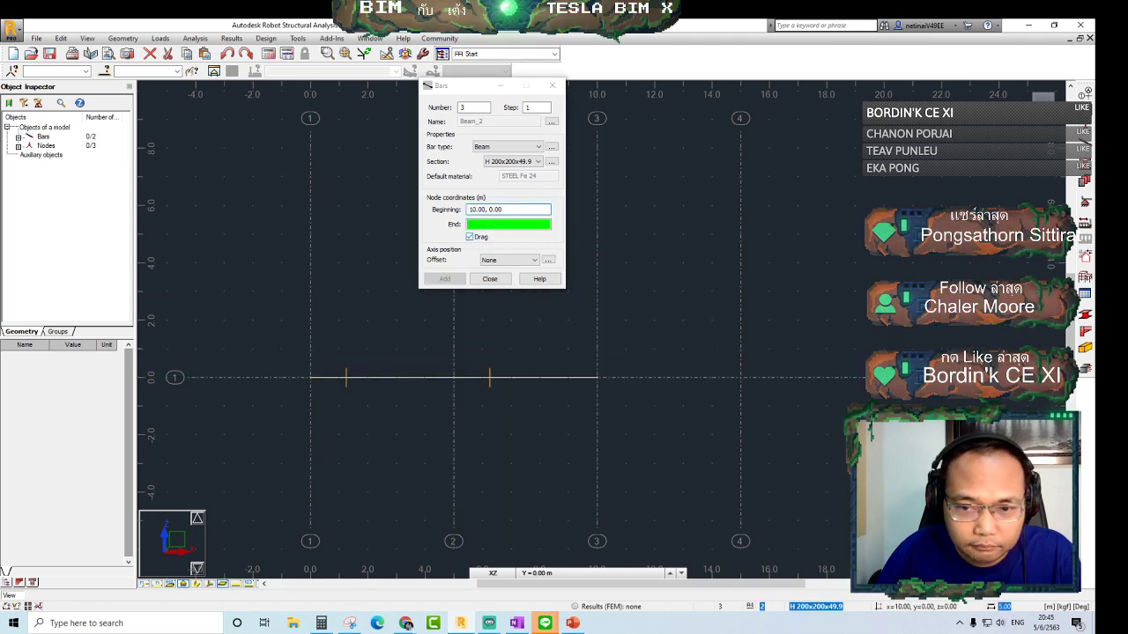
{"action": "left_click", "coordinate": [741, 377]}
{"action": "left_click", "coordinate": [553, 87]}
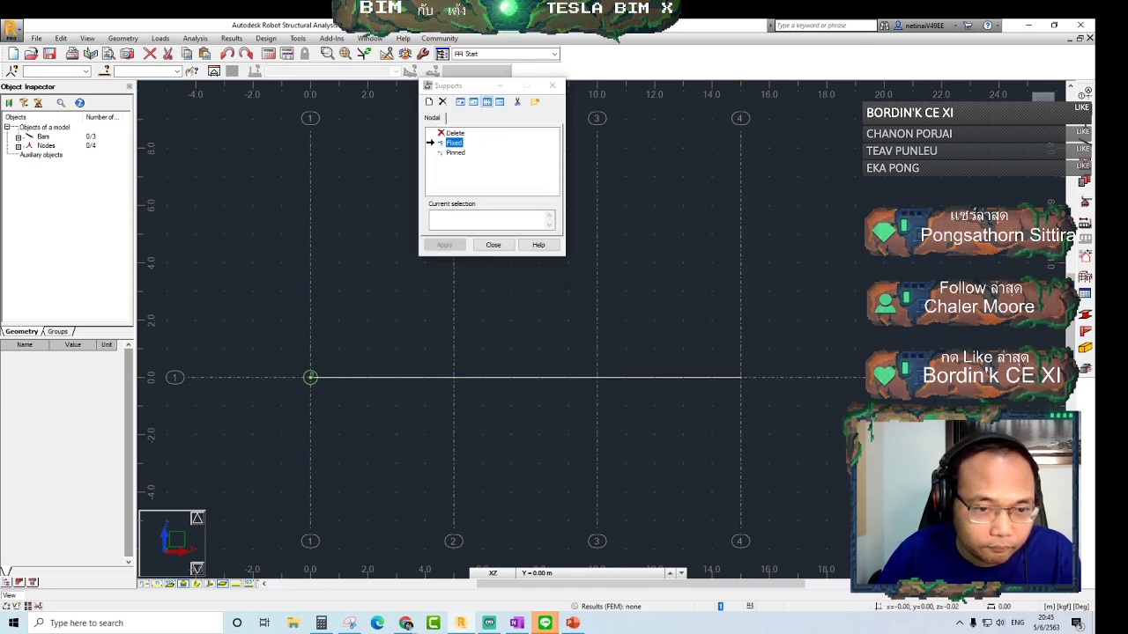
Assign Pinned supports to nodes 1to4 by window-selecting all four beam nodes
{"action": "left_click", "coordinate": [310, 377]}
{"action": "left_click", "coordinate": [453, 377]}
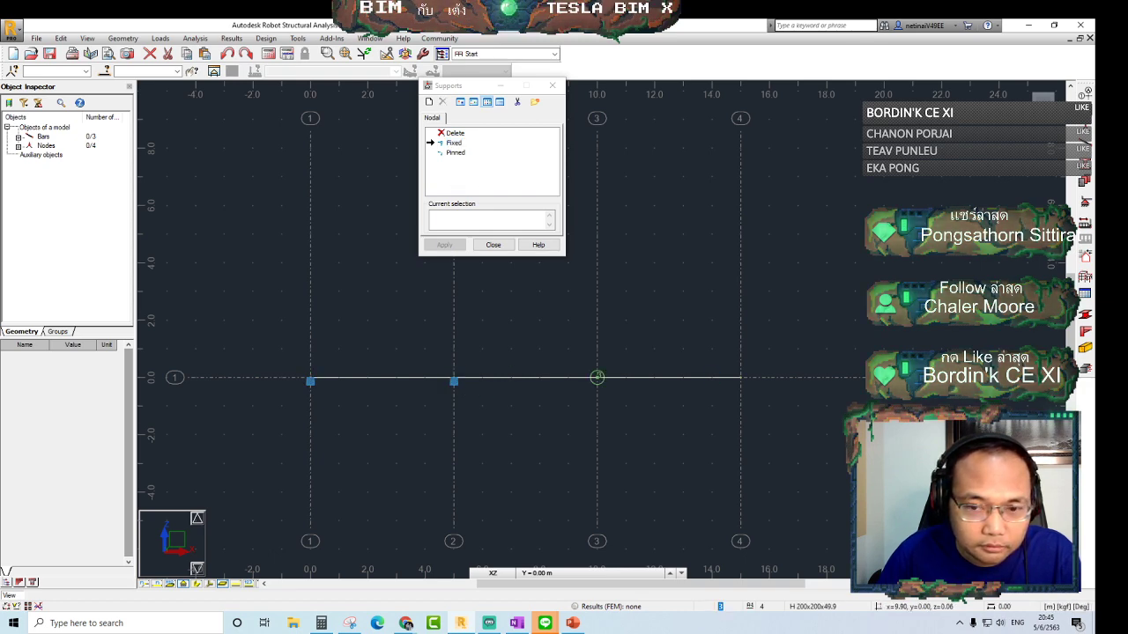
{"action": "left_click", "coordinate": [597, 377]}
{"action": "left_click", "coordinate": [740, 378]}
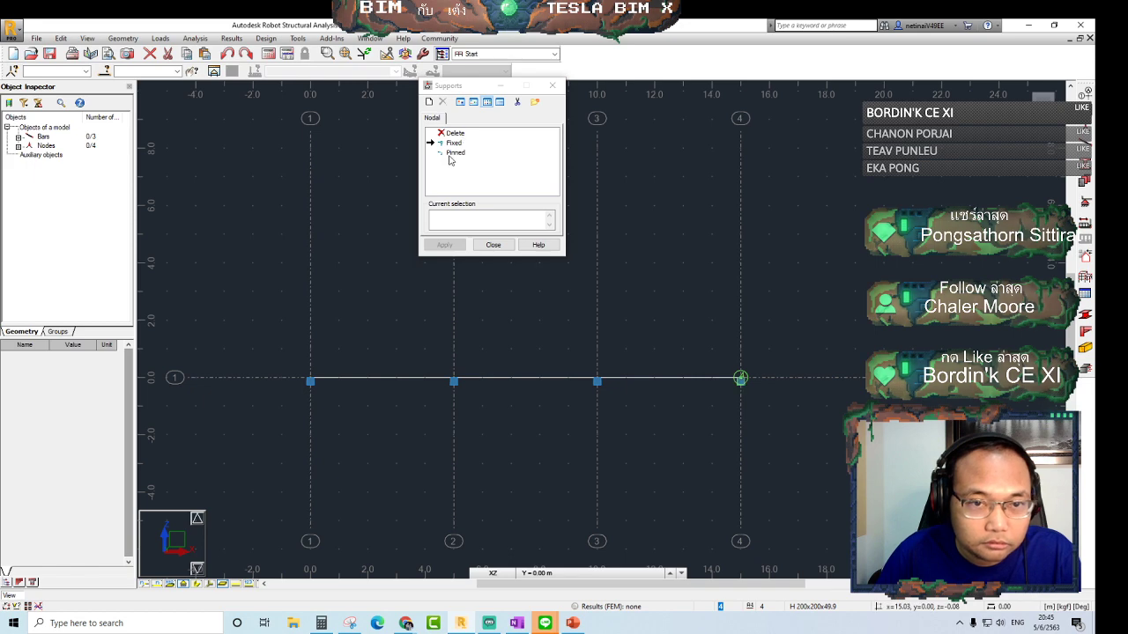
{"action": "left_click", "coordinate": [455, 153]}
{"action": "left_click", "coordinate": [458, 219]}
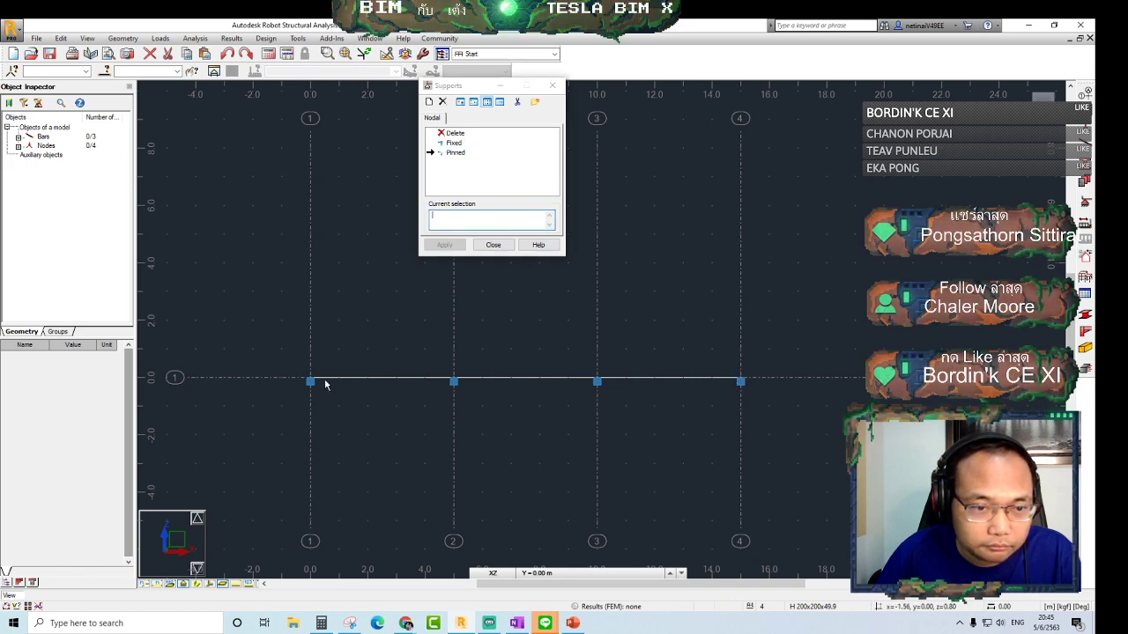
{"action": "left_click_drag", "start_coordinate": [265, 355], "coordinate": [785, 443]}
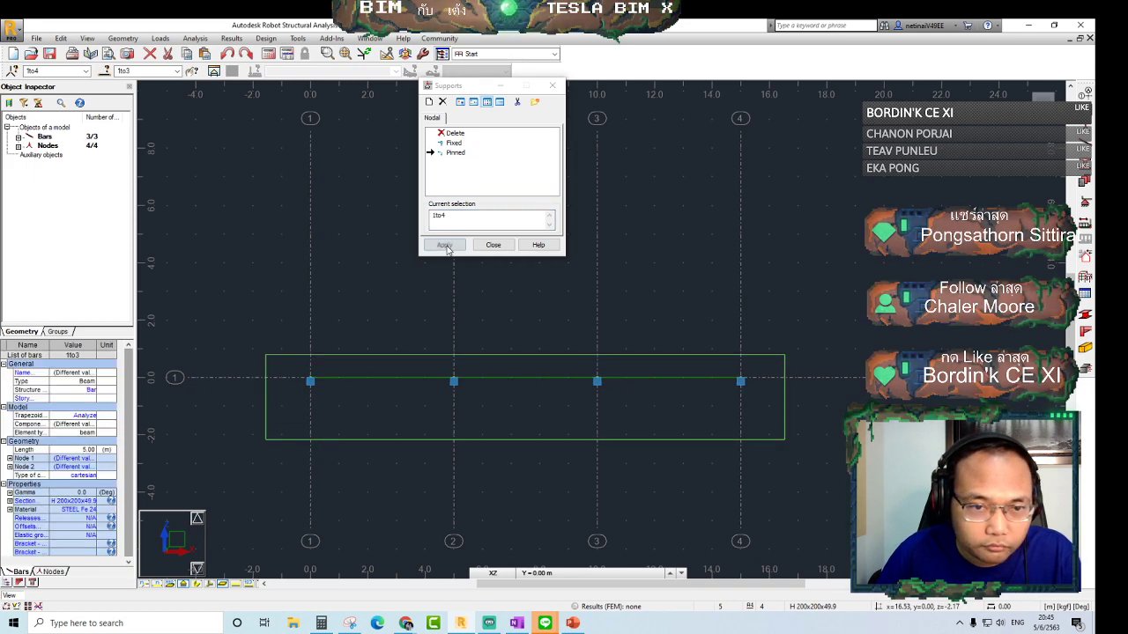
{"action": "left_click", "coordinate": [445, 245]}
{"action": "left_click", "coordinate": [492, 244]}
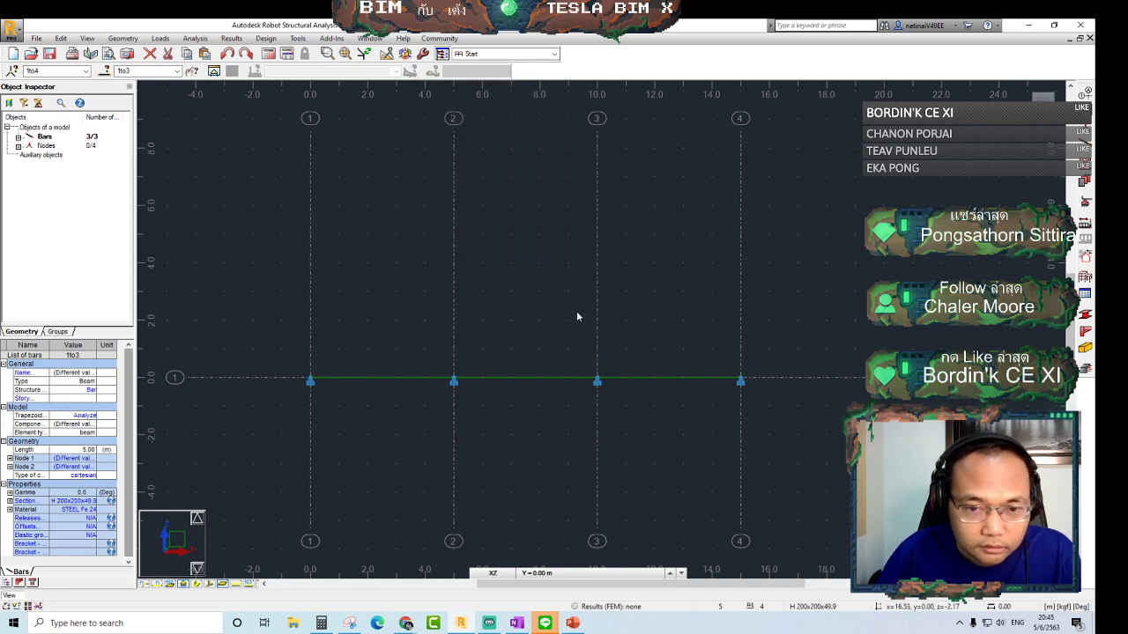
{"action": "middle_click_drag", "start_coordinate": [576, 314], "coordinate": [517, 285]}
Add dead case DL1, then switch nature to live and add cases LL1 onward
{"action": "left_click", "coordinate": [1087, 225]}
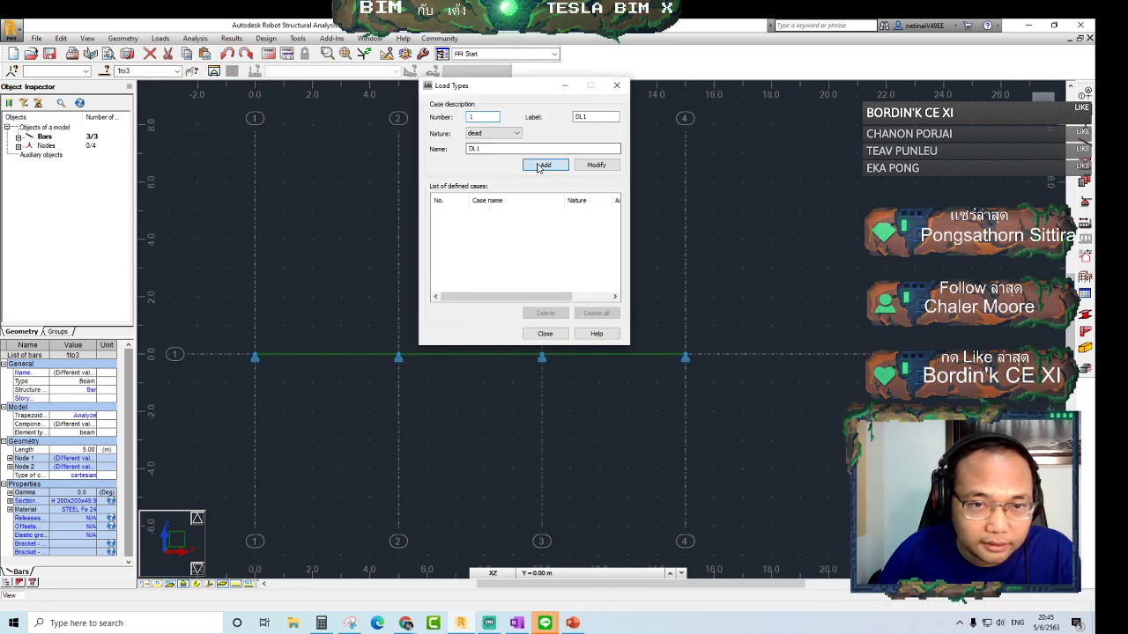
{"action": "left_click", "coordinate": [545, 164]}
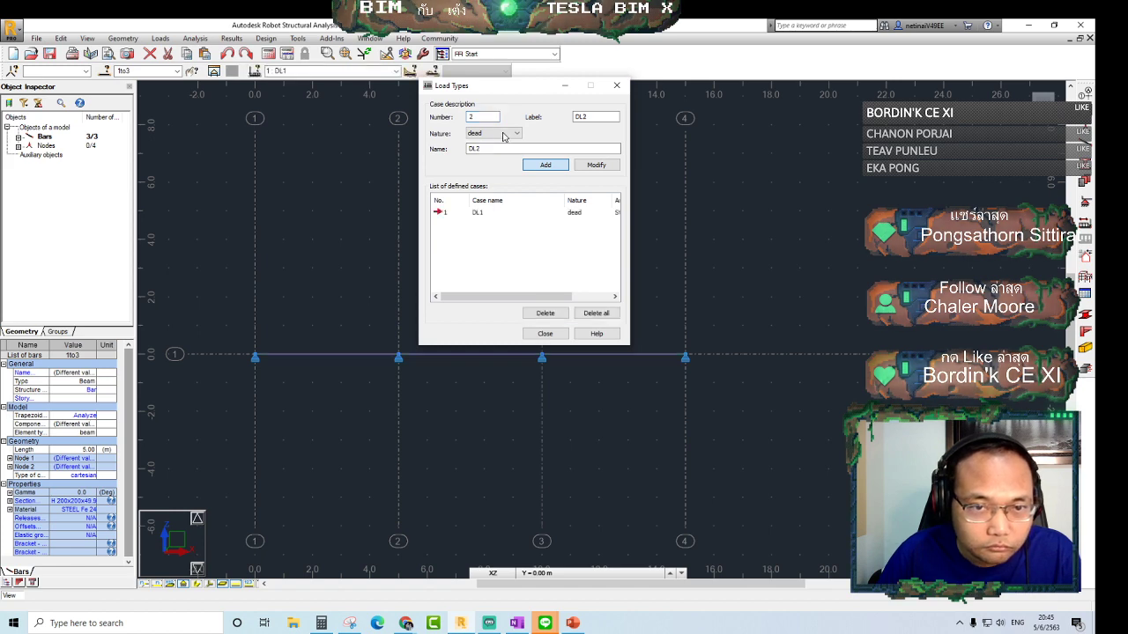
{"action": "left_click", "coordinate": [506, 133]}
{"action": "left_click", "coordinate": [505, 148]}
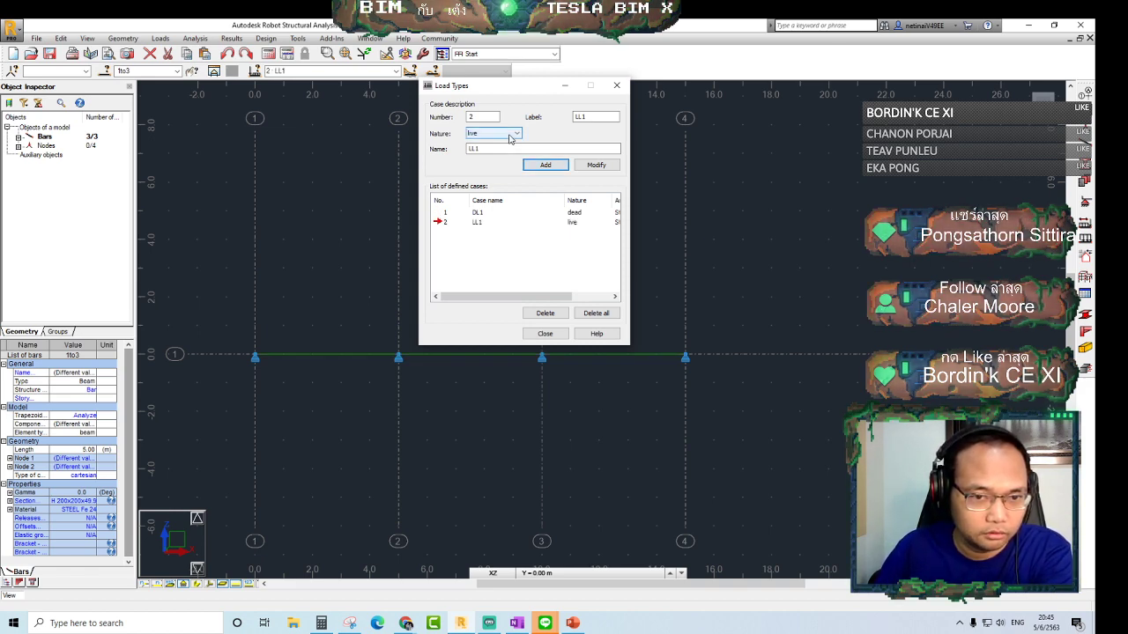
{"action": "left_click", "coordinate": [514, 134]}
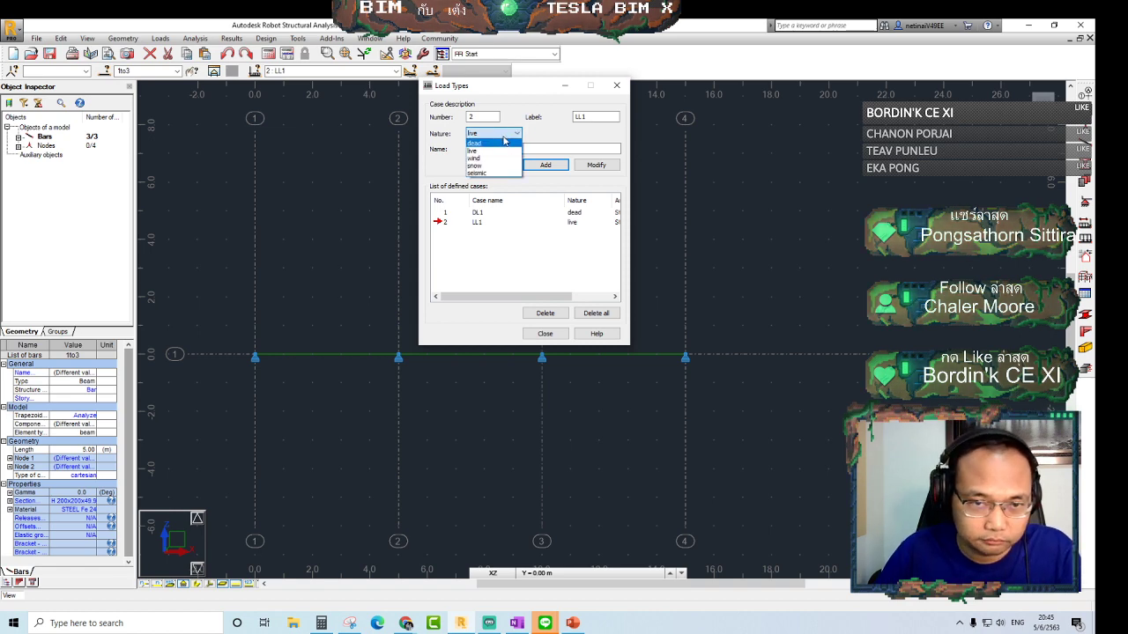
{"action": "left_click", "coordinate": [541, 155]}
{"action": "left_click", "coordinate": [553, 168]}
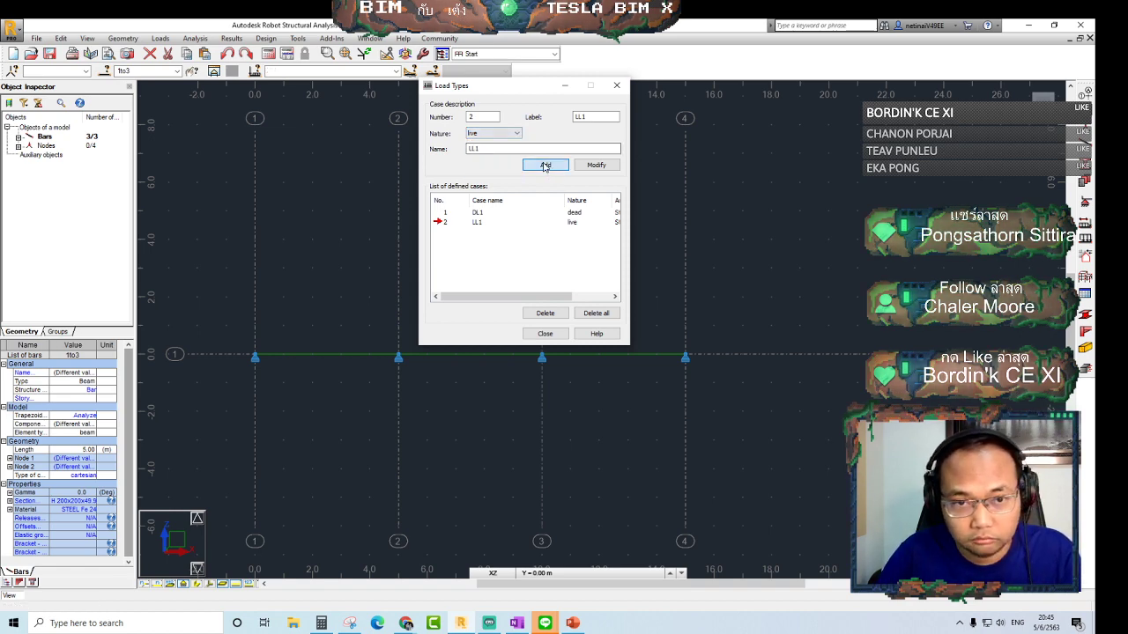
{"action": "left_click", "coordinate": [546, 166]}
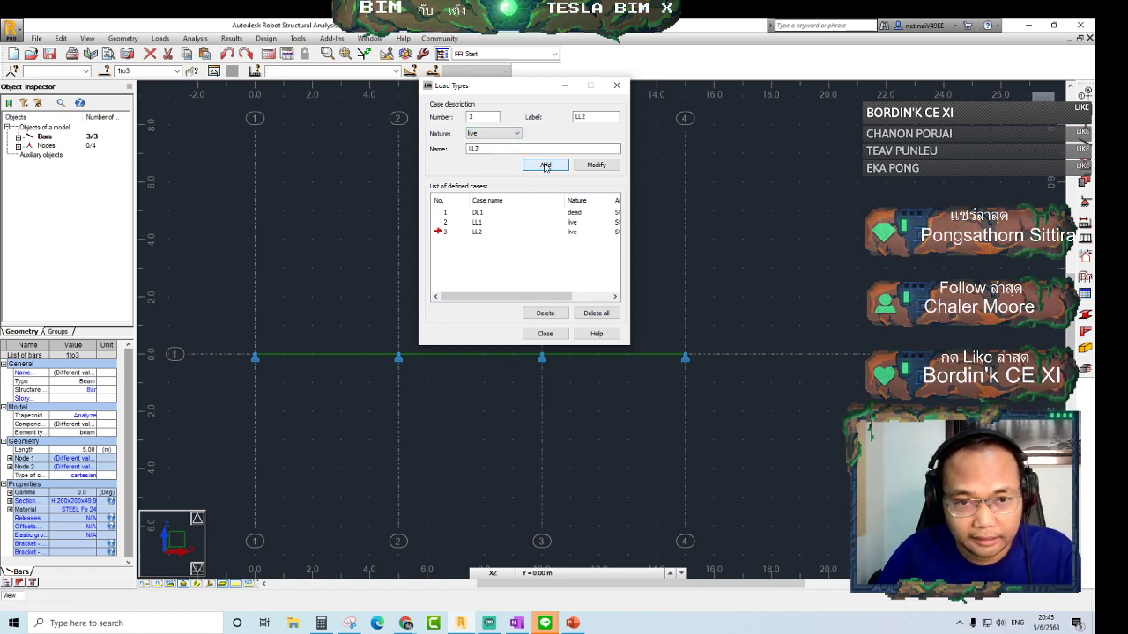
{"action": "left_click", "coordinate": [545, 165]}
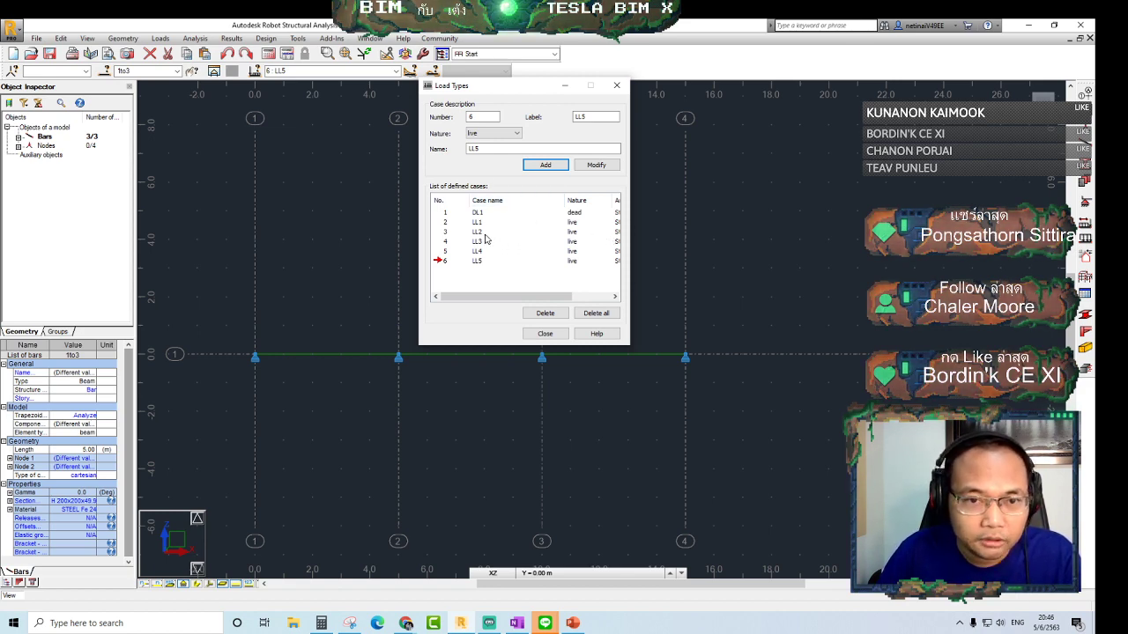
Close Load Types and make LL1 the current load case
{"action": "left_click", "coordinate": [556, 336]}
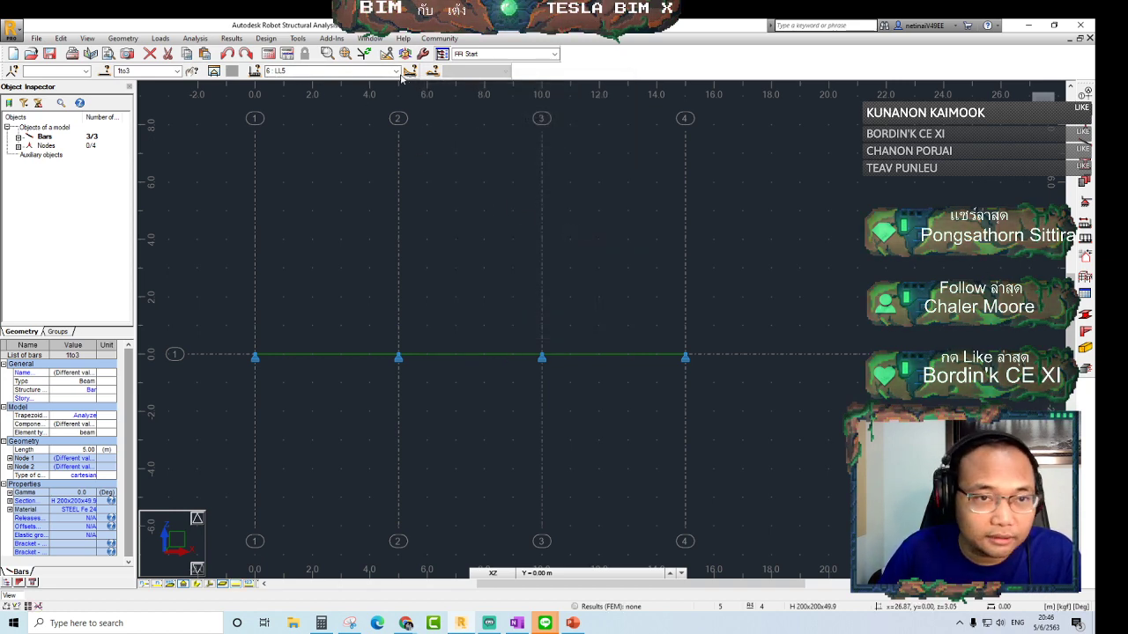
{"action": "left_click", "coordinate": [322, 71]}
{"action": "left_click", "coordinate": [291, 90]}
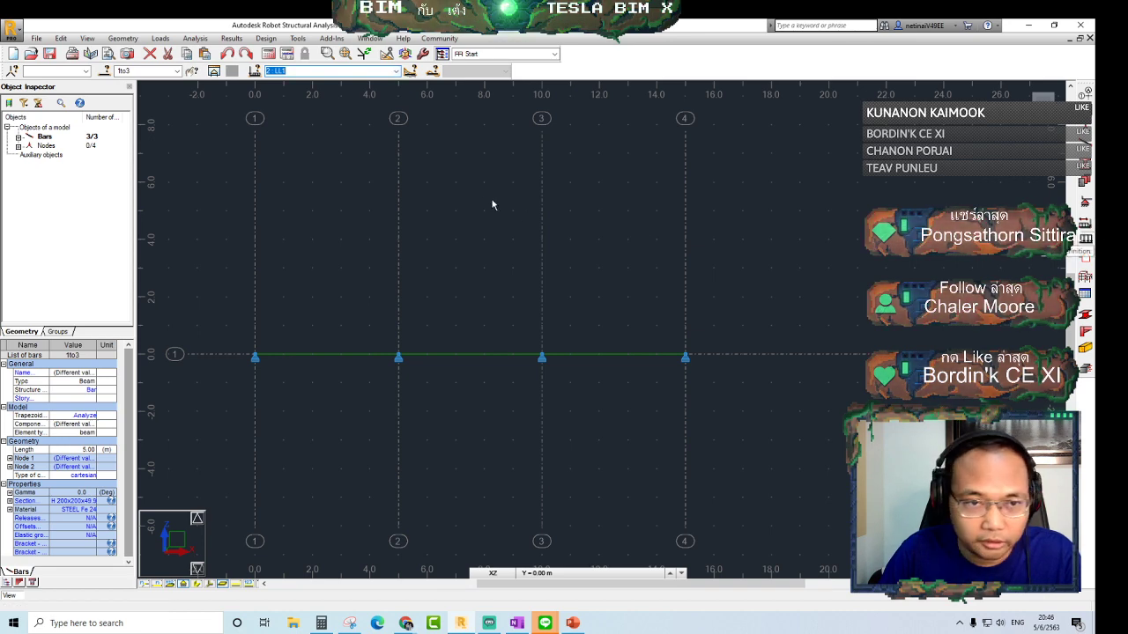
Apply a -1000 kgf/m uniform bar load to span 1 in case LL1
{"action": "left_click", "coordinate": [1085, 238]}
{"action": "left_click_drag", "start_coordinate": [963, 96], "coordinate": [247, 106]}
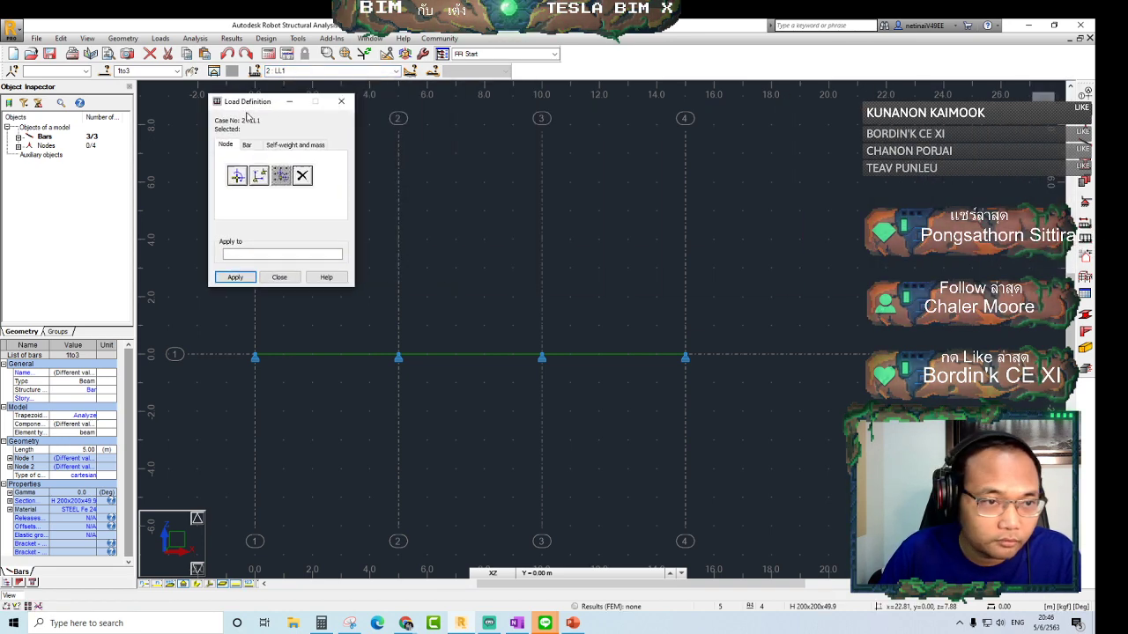
{"action": "left_click", "coordinate": [247, 145]}
{"action": "left_click", "coordinate": [236, 175]}
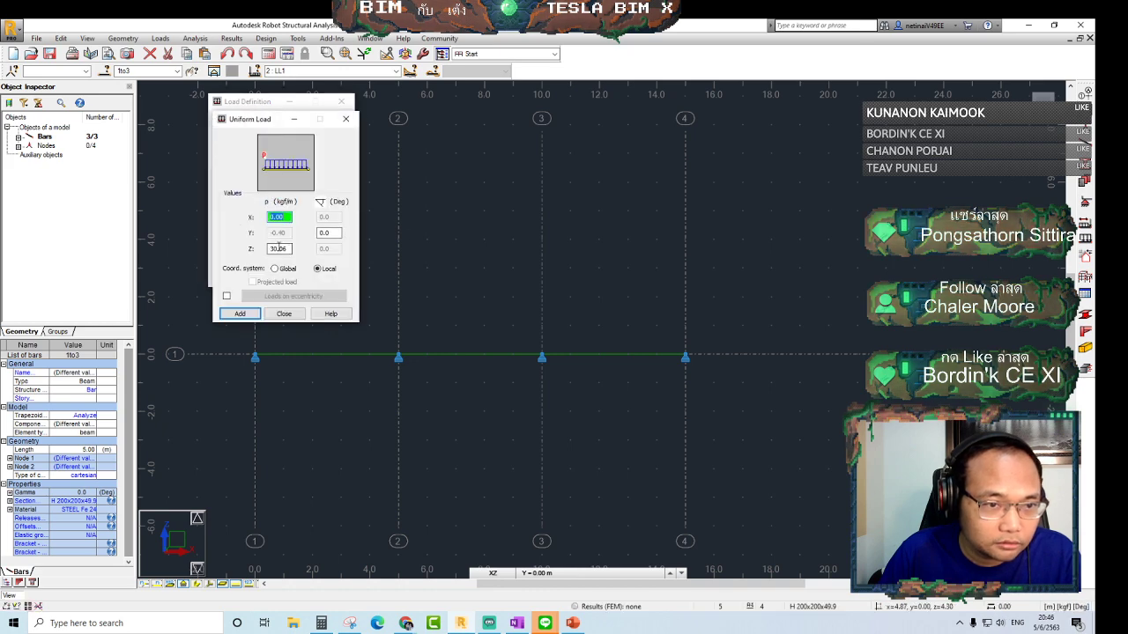
{"action": "key", "text": "BackSpace"}
{"action": "type", "text": "-100"}
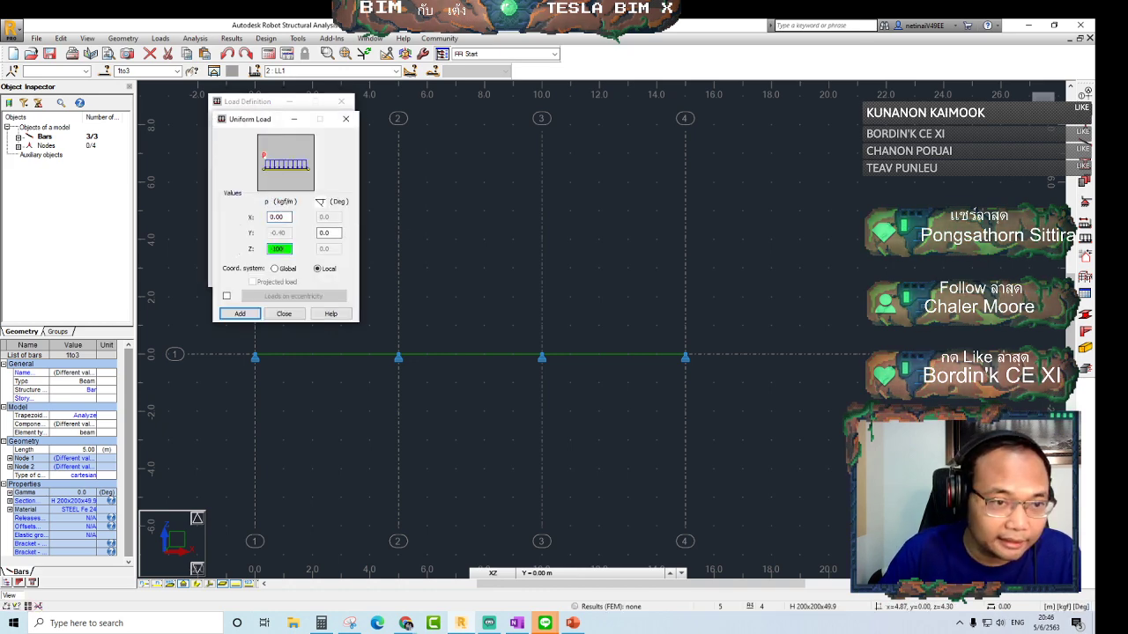
{"action": "key", "text": "Return"}
{"action": "key", "text": "Return"}
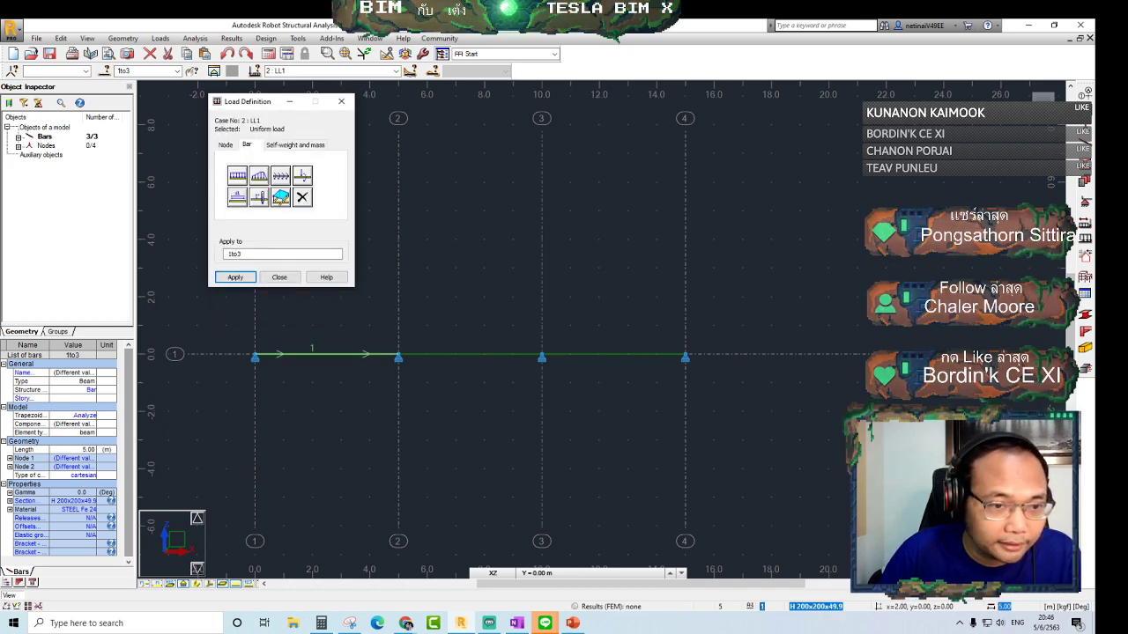
{"action": "left_click", "coordinate": [328, 337]}
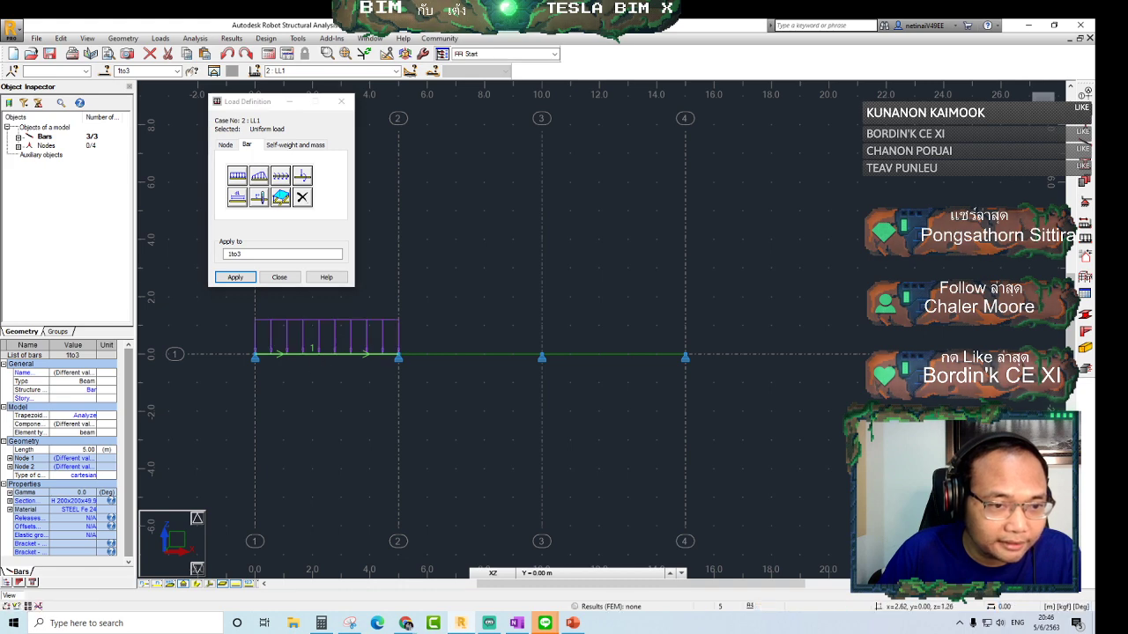
In case LL2, apply the -1000 uniform load to spans 1 and 2
{"action": "left_click", "coordinate": [394, 71]}
{"action": "left_click", "coordinate": [300, 104]}
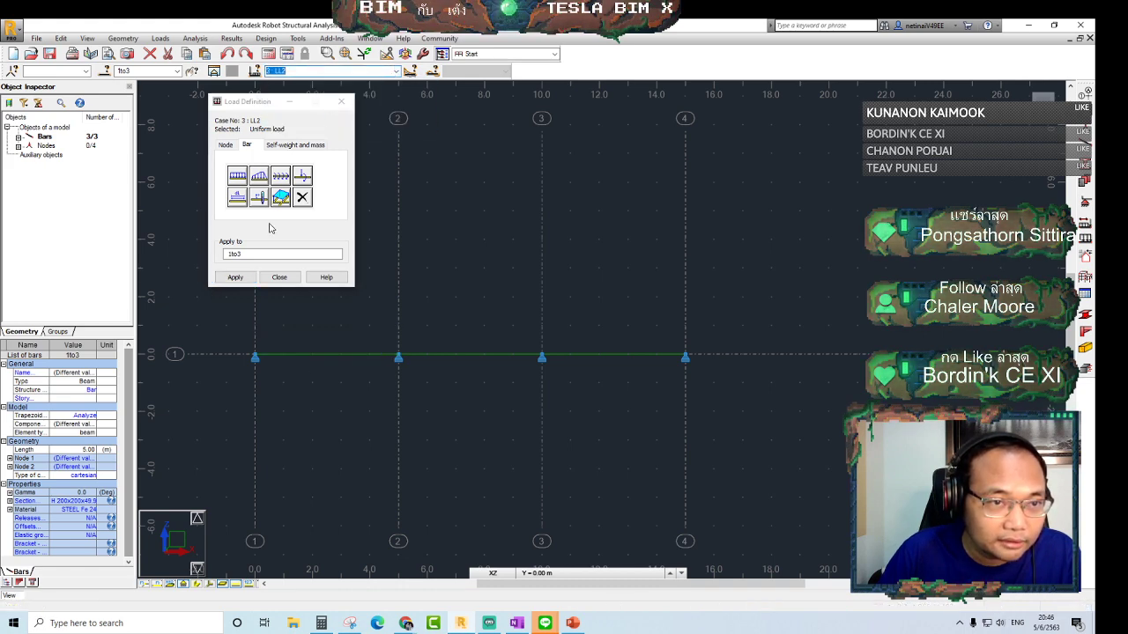
{"action": "left_click", "coordinate": [237, 176]}
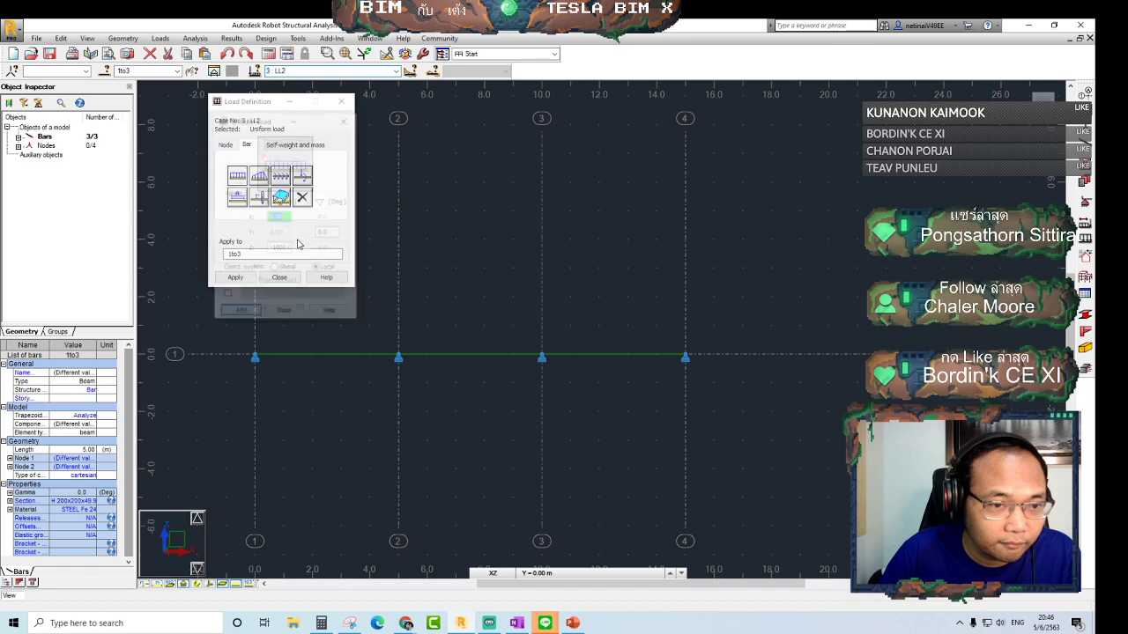
{"action": "left_click", "coordinate": [348, 121]}
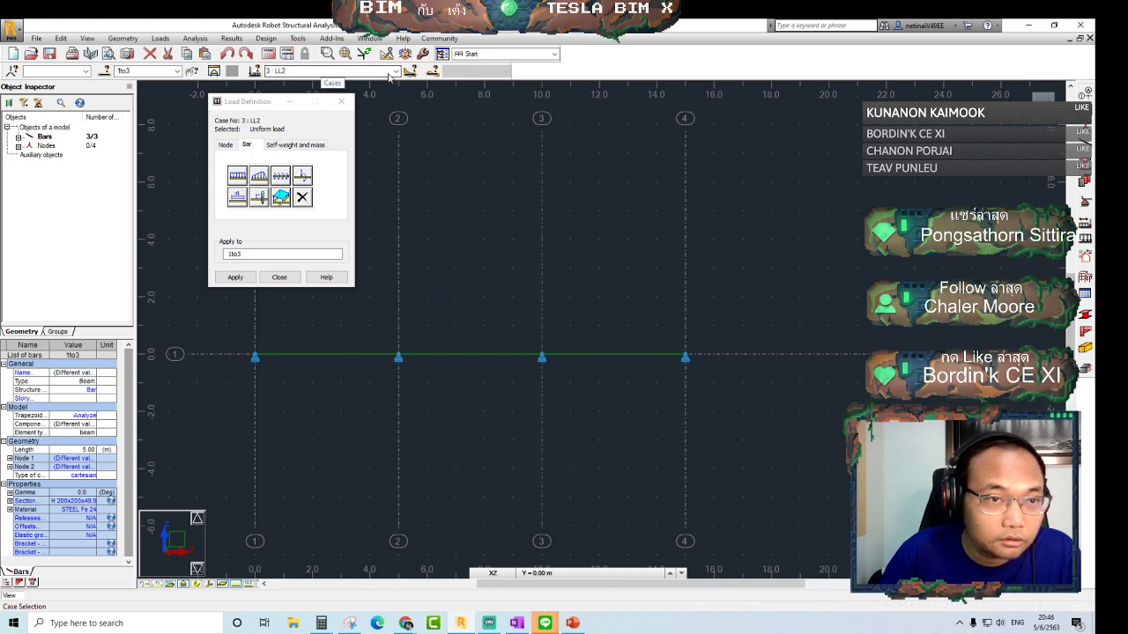
{"action": "left_click", "coordinate": [237, 176]}
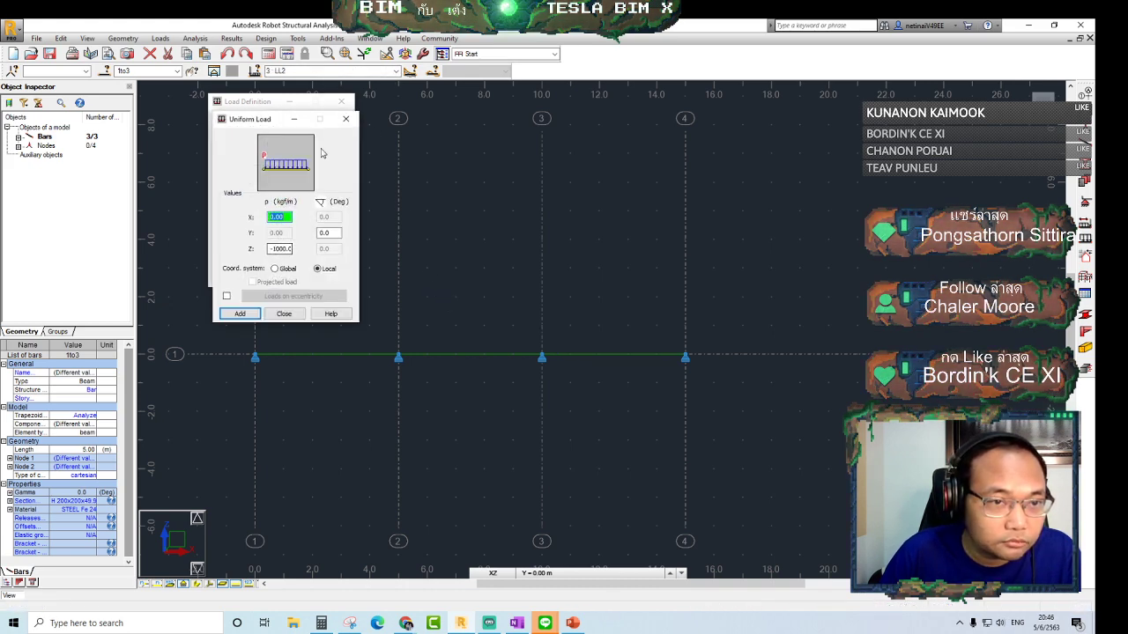
{"action": "left_click", "coordinate": [346, 121]}
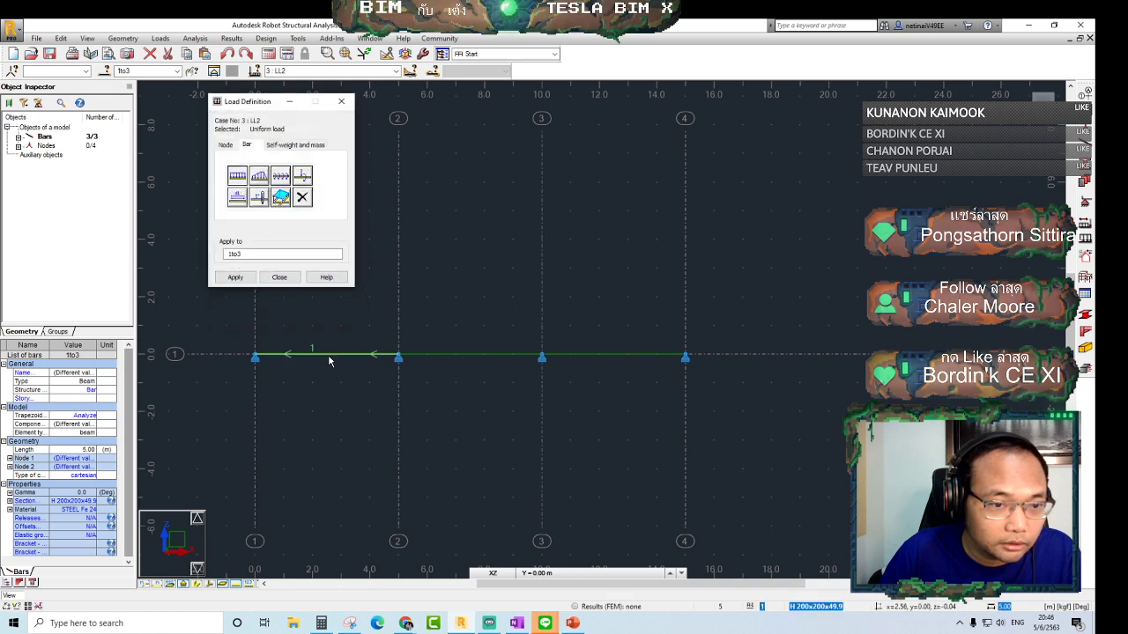
{"action": "left_click", "coordinate": [474, 316]}
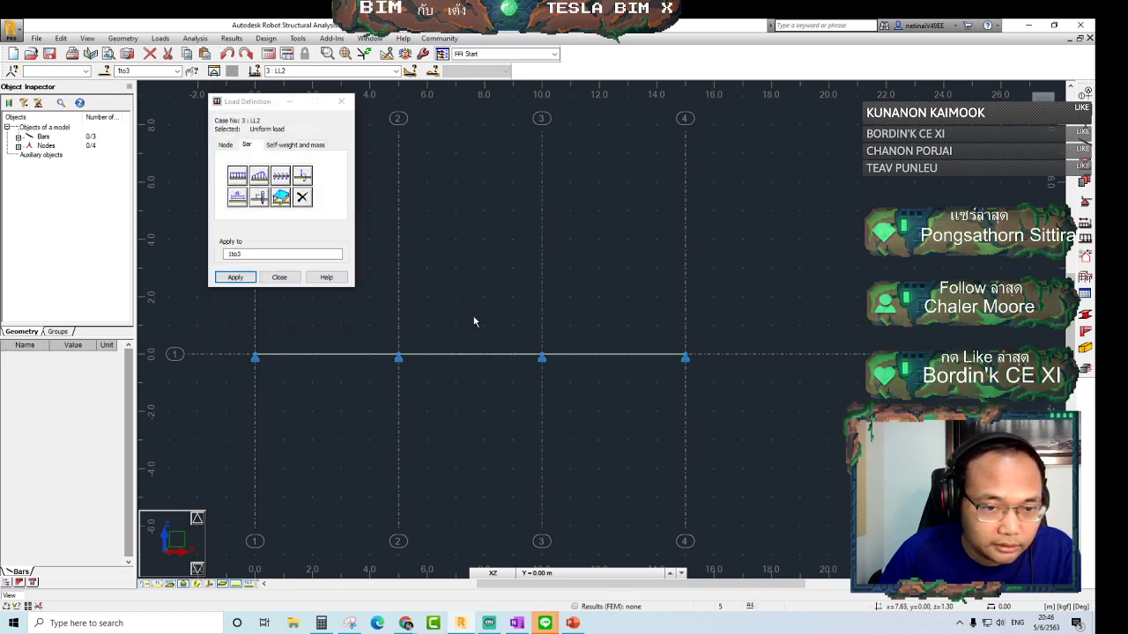
{"action": "left_click", "coordinate": [237, 175]}
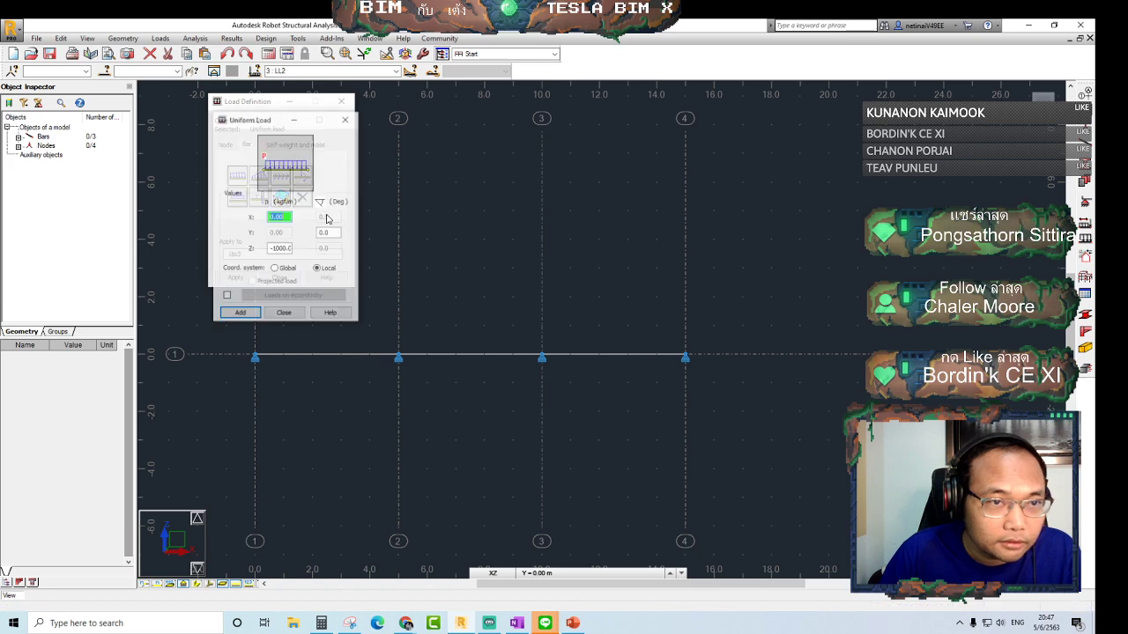
{"action": "left_click", "coordinate": [238, 314]}
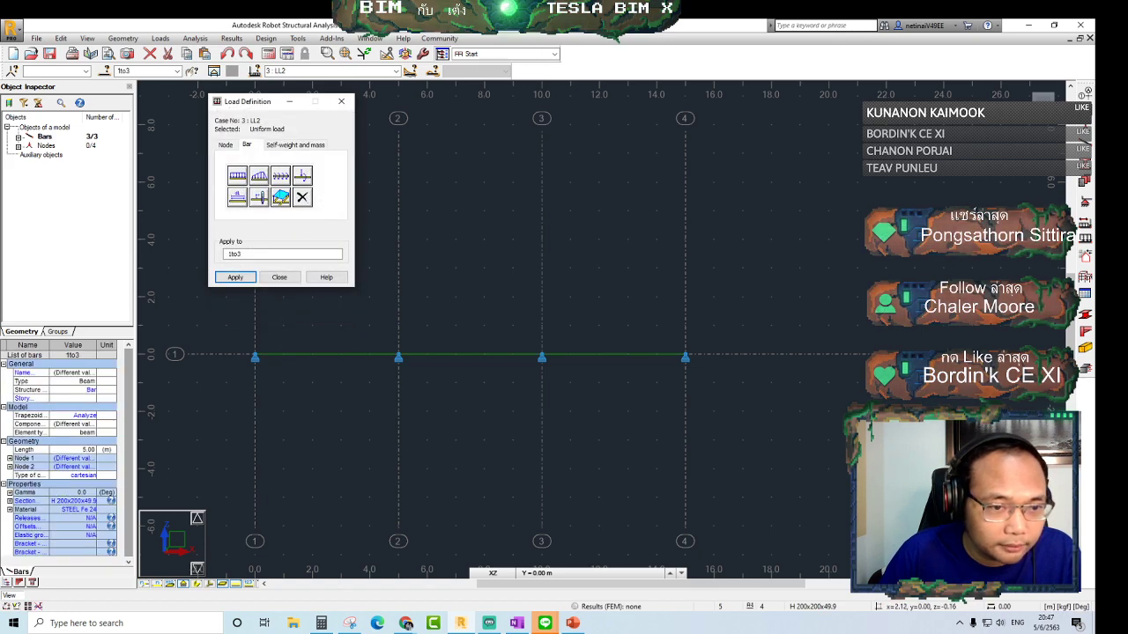
{"action": "left_click", "coordinate": [326, 355]}
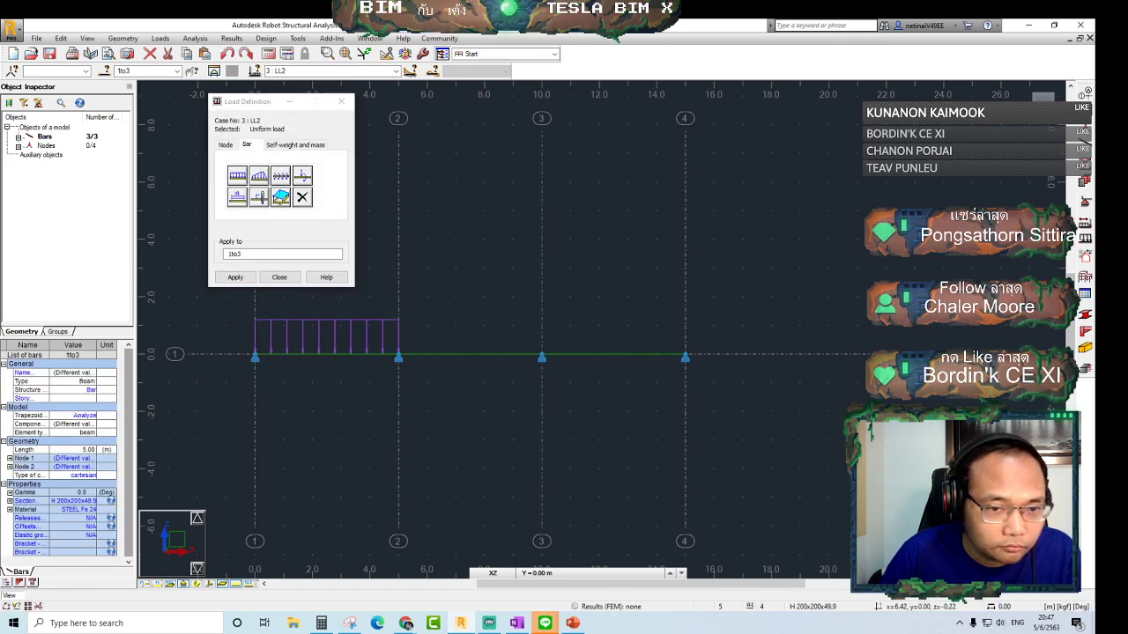
{"action": "left_click", "coordinate": [440, 355]}
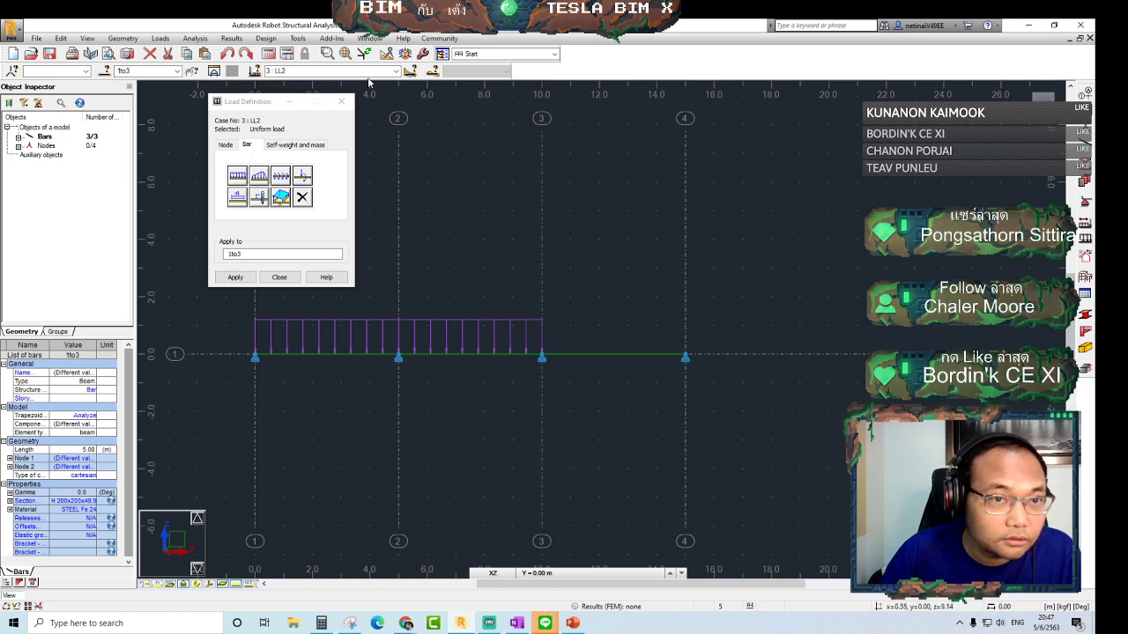
Load all spans in LL3 and spans 1 and 3 in LL4 with -1000
{"action": "left_click", "coordinate": [339, 70]}
{"action": "left_click", "coordinate": [339, 103]}
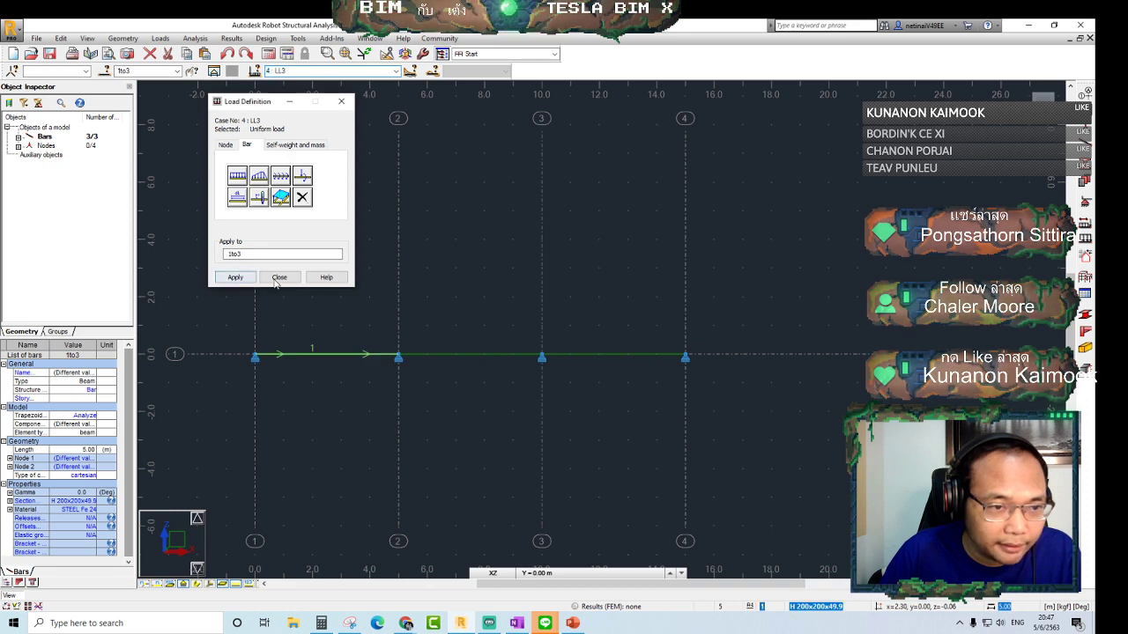
{"action": "left_click", "coordinate": [235, 277]}
{"action": "left_click", "coordinate": [396, 70]}
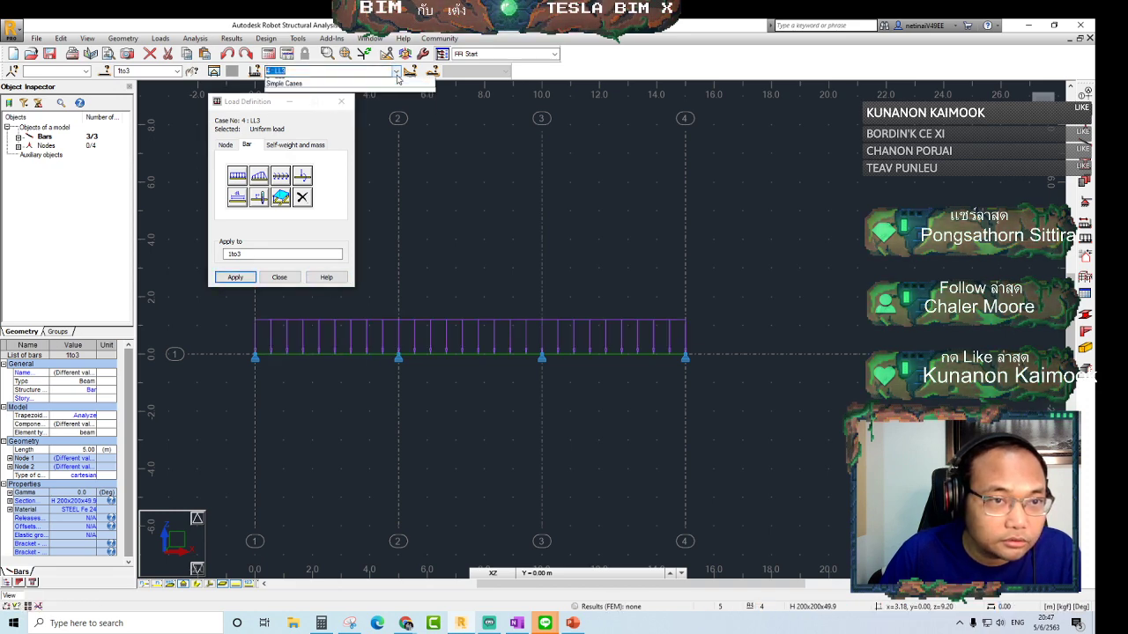
{"action": "left_click", "coordinate": [387, 111]}
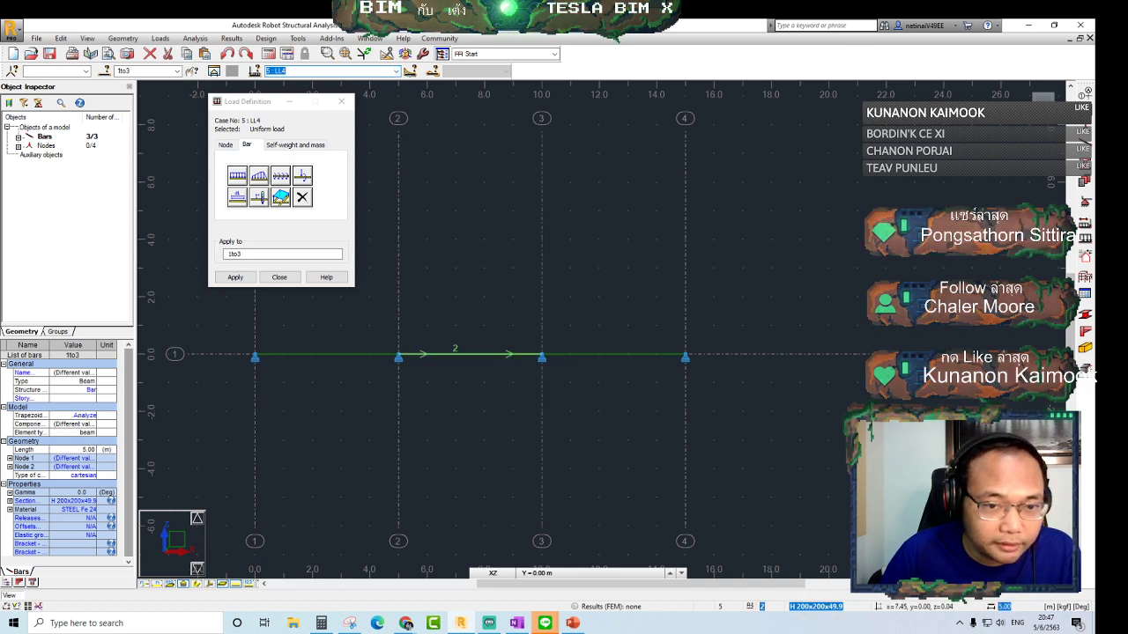
{"action": "left_click", "coordinate": [326, 354]}
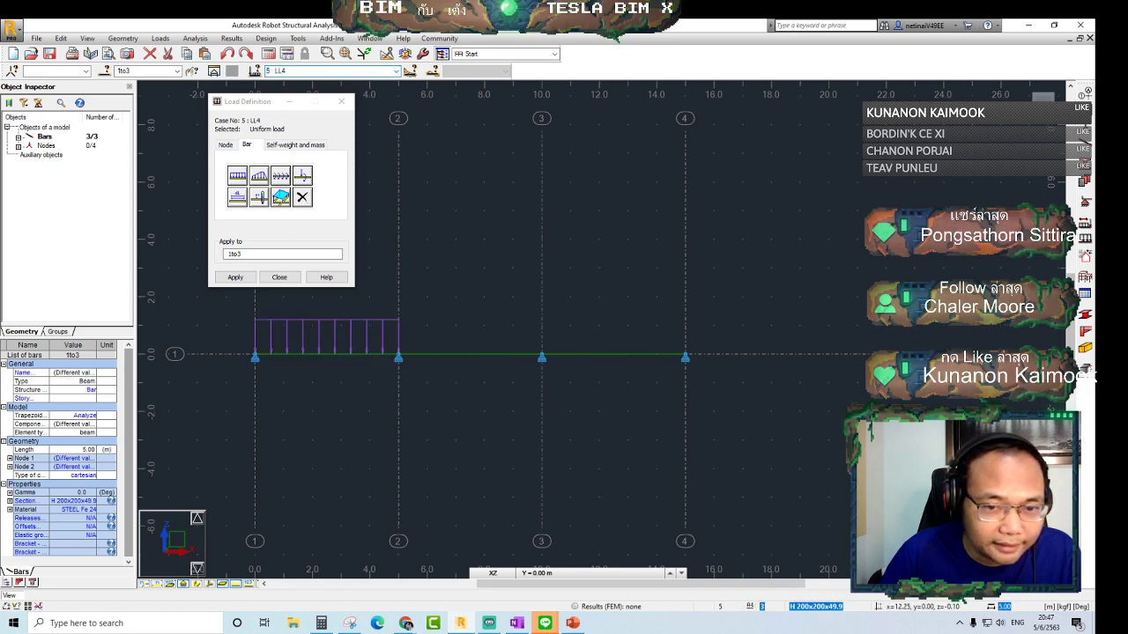
{"action": "left_click", "coordinate": [614, 354]}
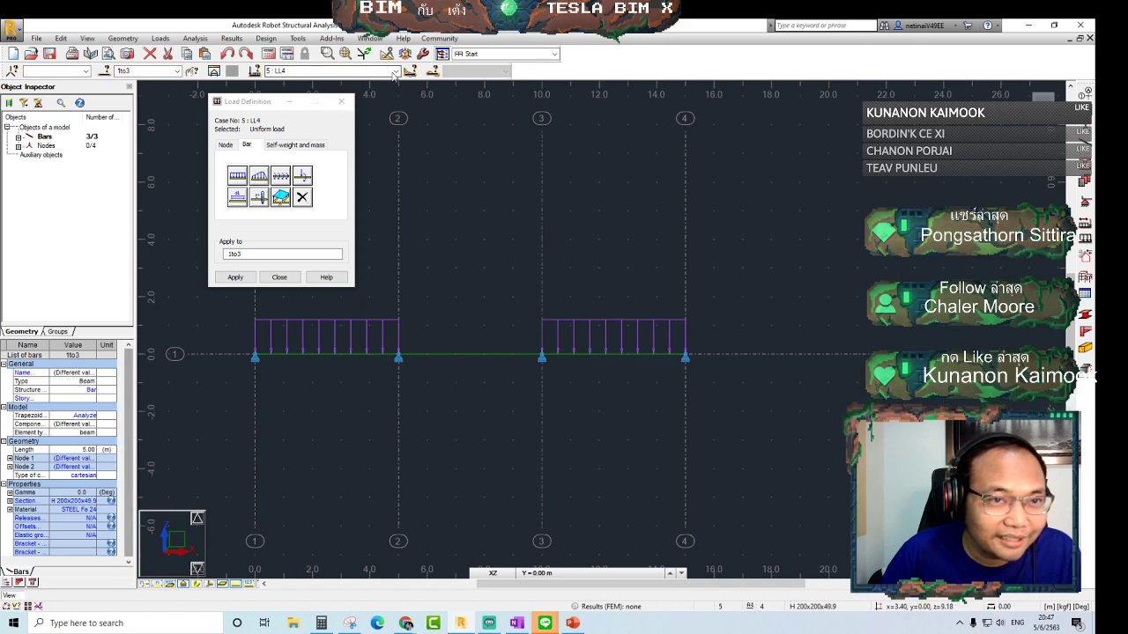
Apply the -1000 uniform load to span 2 in case LL5
{"action": "left_click", "coordinate": [348, 71]}
{"action": "key", "text": "Down"}
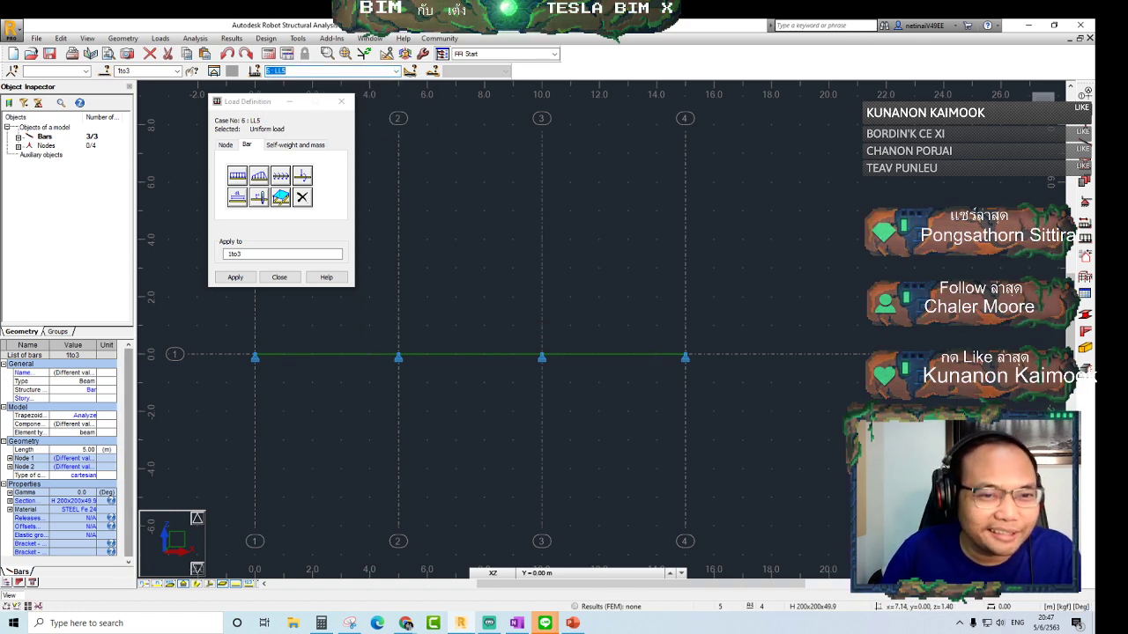
{"action": "left_click", "coordinate": [458, 302]}
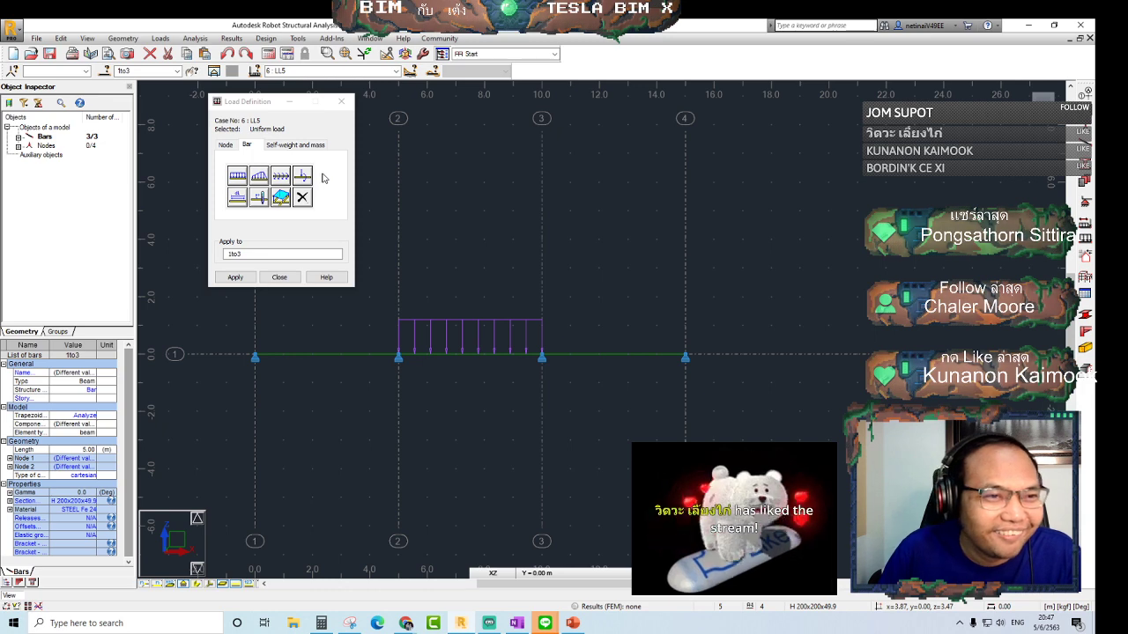
{"action": "left_click", "coordinate": [341, 101]}
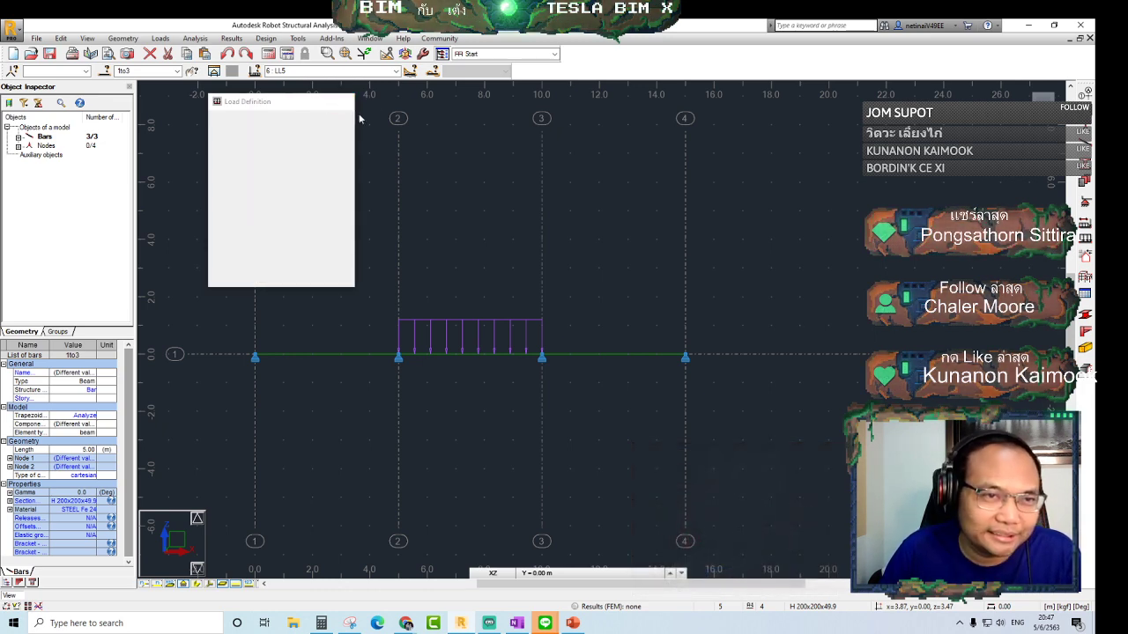
Display cases LL1 and LL2 with load diagram values shown
{"action": "left_click", "coordinate": [379, 70]}
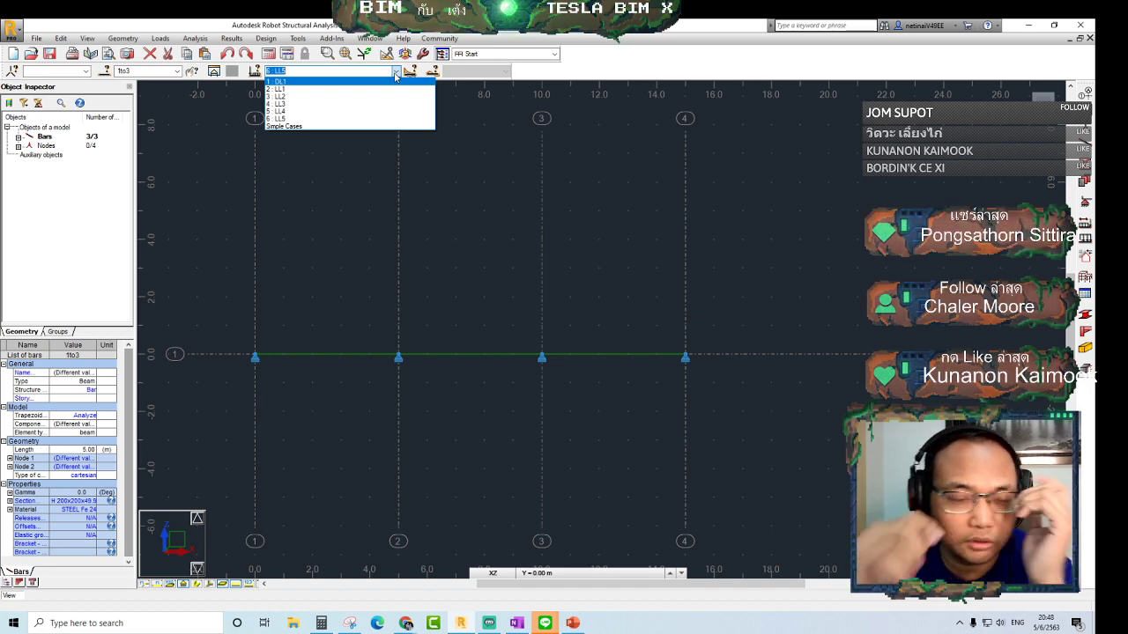
{"action": "left_click", "coordinate": [343, 89]}
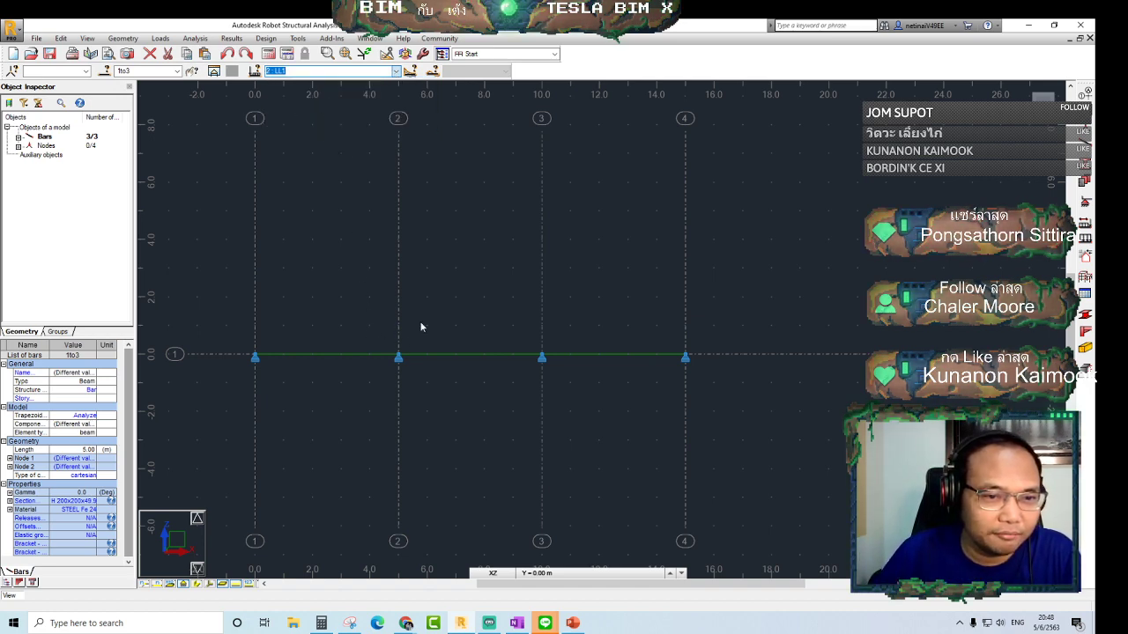
{"action": "left_click", "coordinate": [243, 585]}
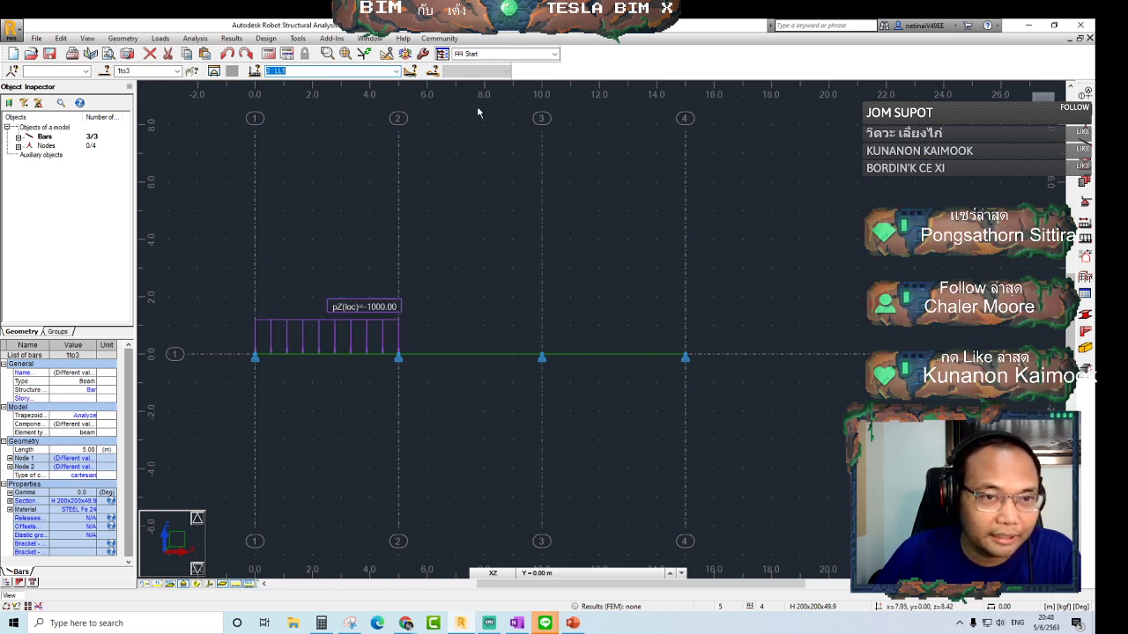
{"action": "left_click", "coordinate": [396, 70]}
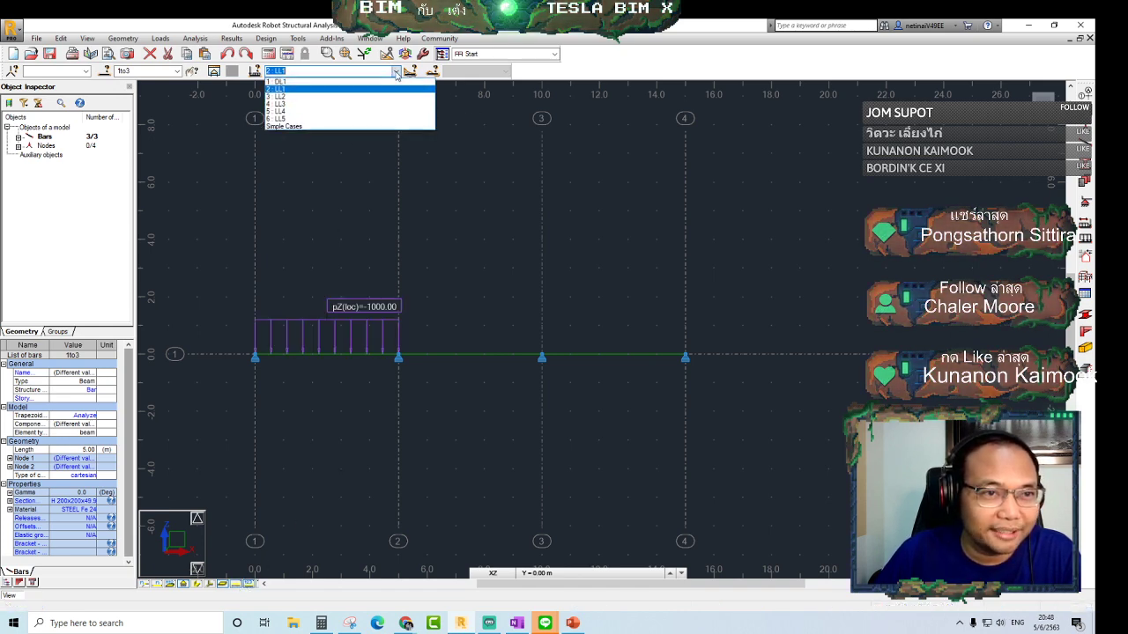
{"action": "left_click", "coordinate": [362, 97]}
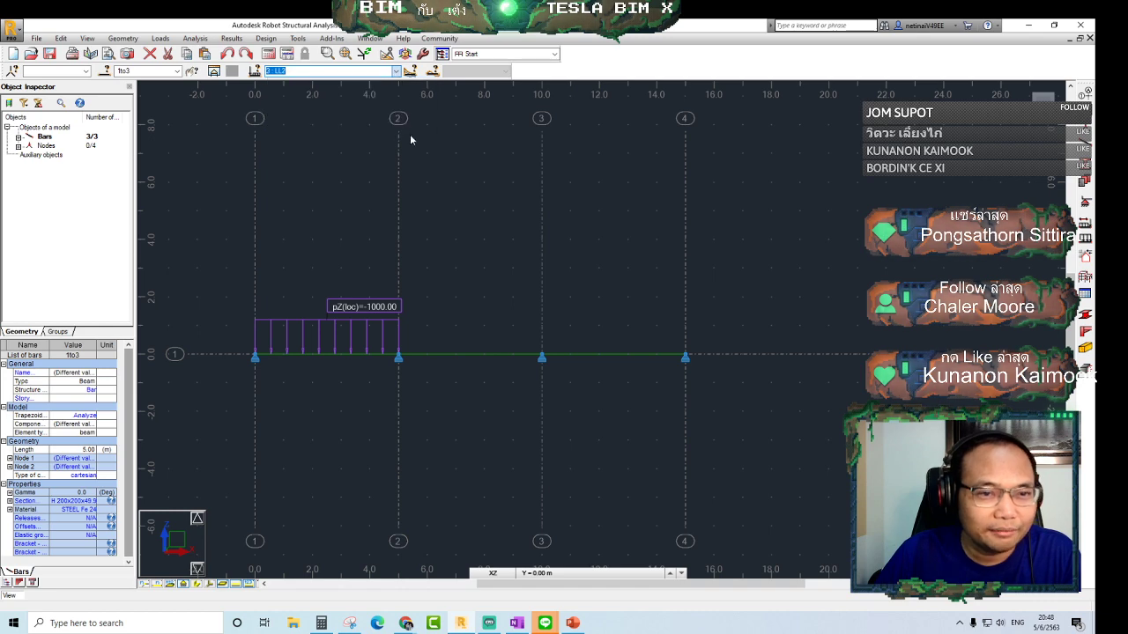
Step through LL3 and LL4 to LL5's -1000 middle-span load
{"action": "left_click", "coordinate": [396, 71]}
{"action": "left_click", "coordinate": [358, 107]}
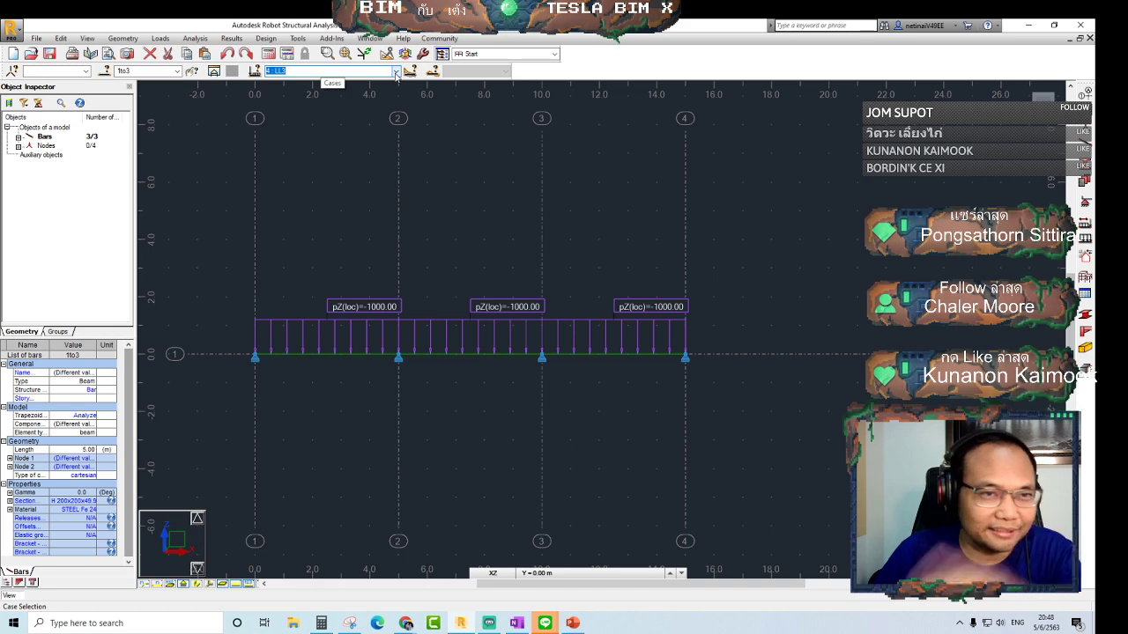
{"action": "left_click", "coordinate": [395, 70]}
{"action": "left_click", "coordinate": [350, 117]}
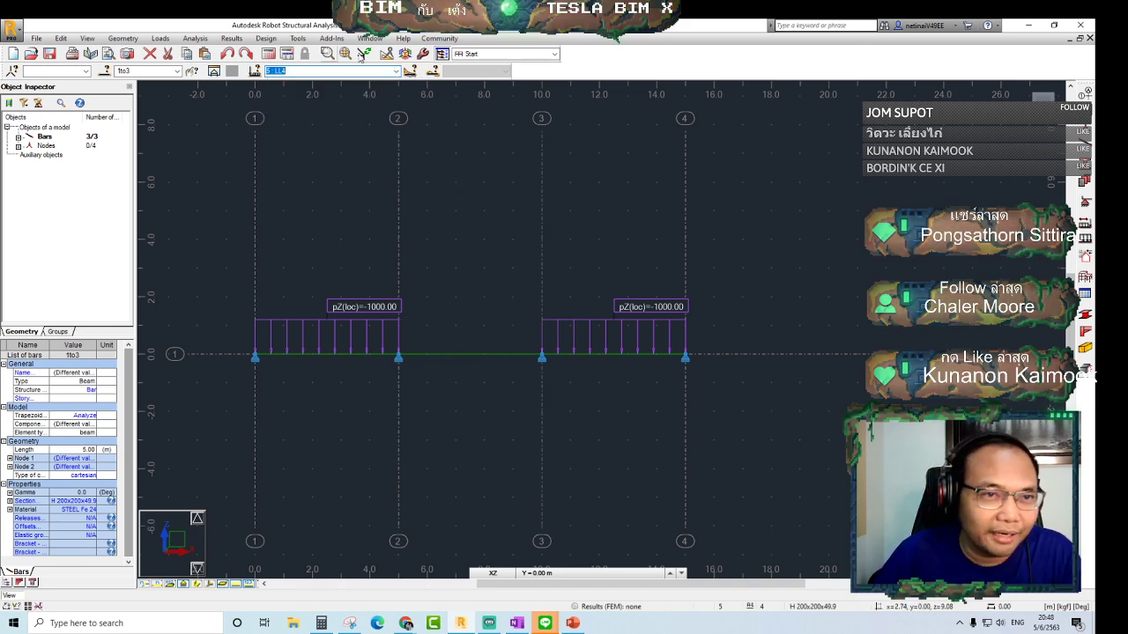
{"action": "left_click", "coordinate": [398, 73]}
{"action": "left_click", "coordinate": [350, 124]}
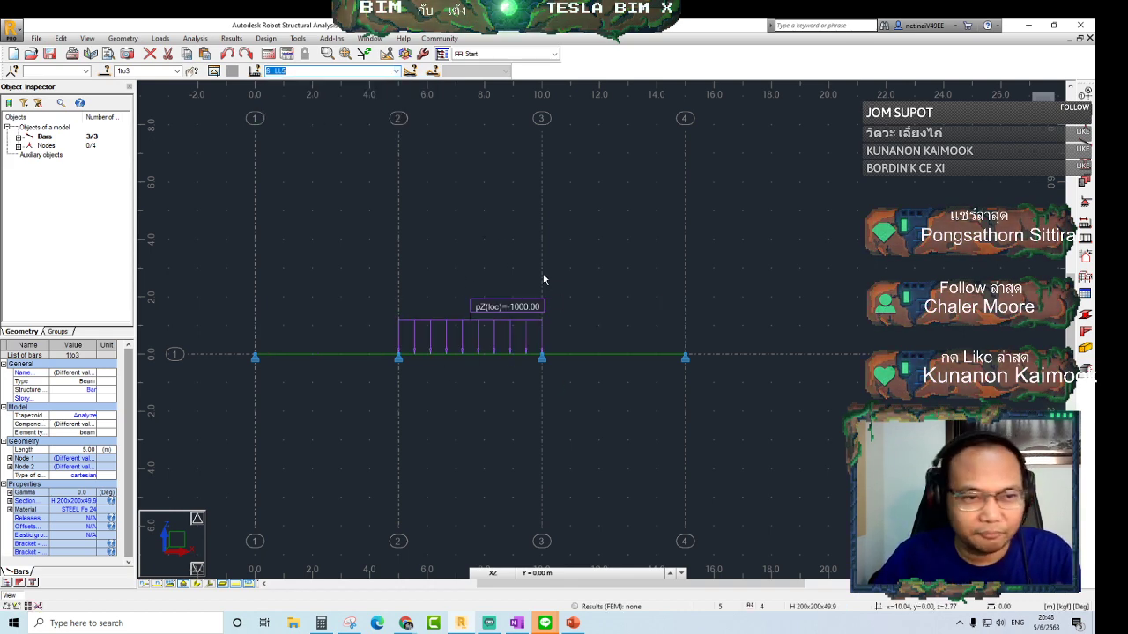
Dismiss a new load combination unsaved and run the structural calculation
{"action": "left_click", "coordinate": [160, 38]}
{"action": "left_click", "coordinate": [194, 71]}
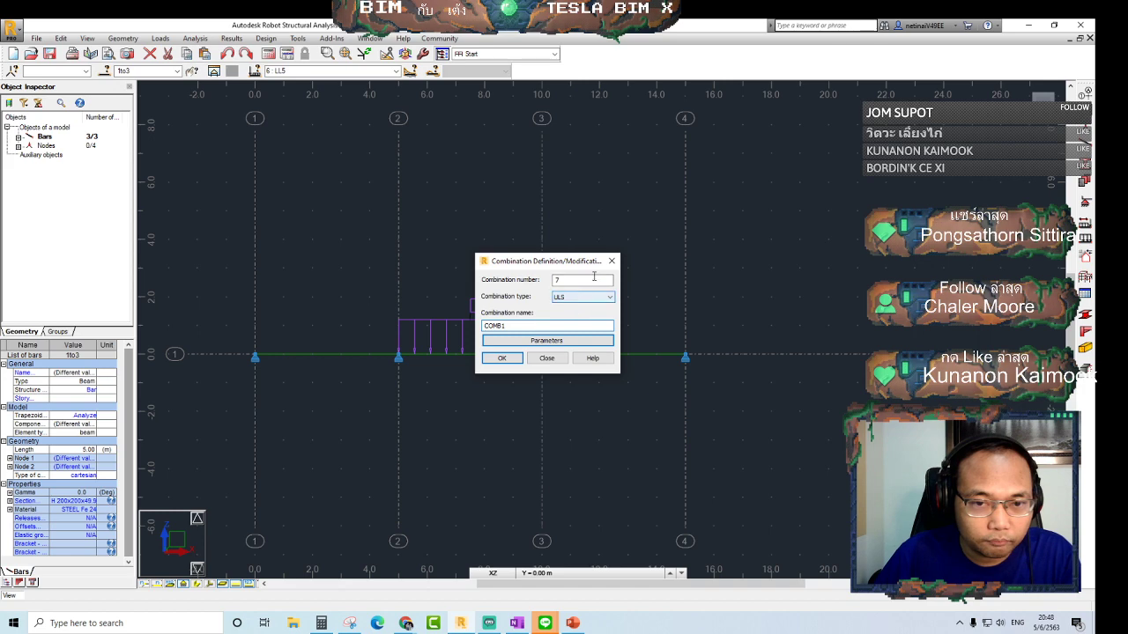
{"action": "key", "text": "Escape"}
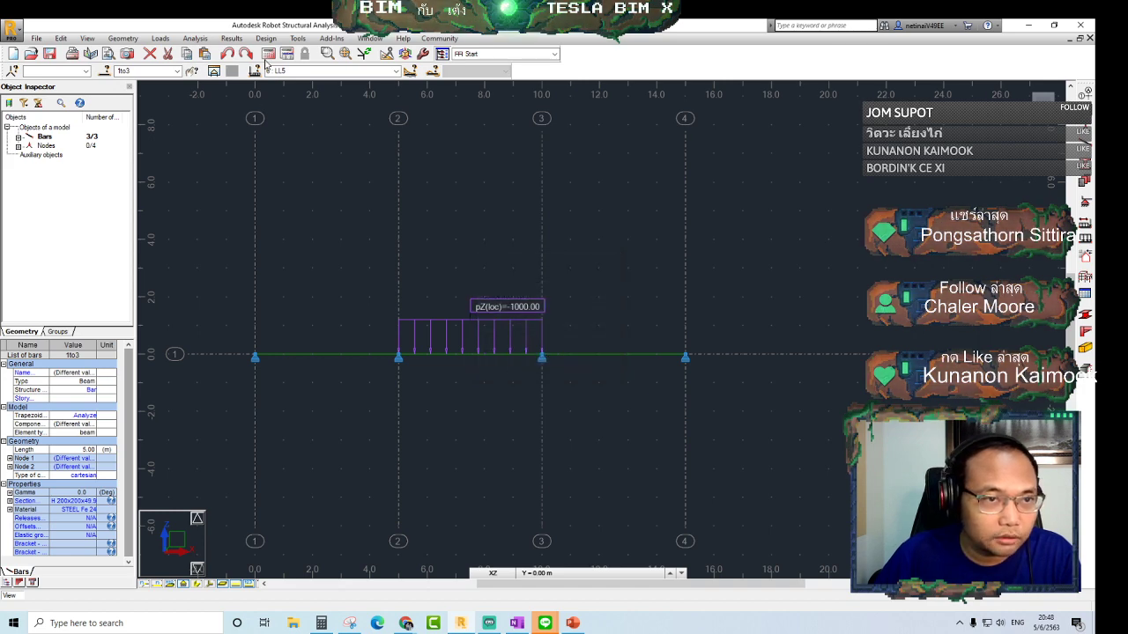
{"action": "left_click", "coordinate": [269, 55]}
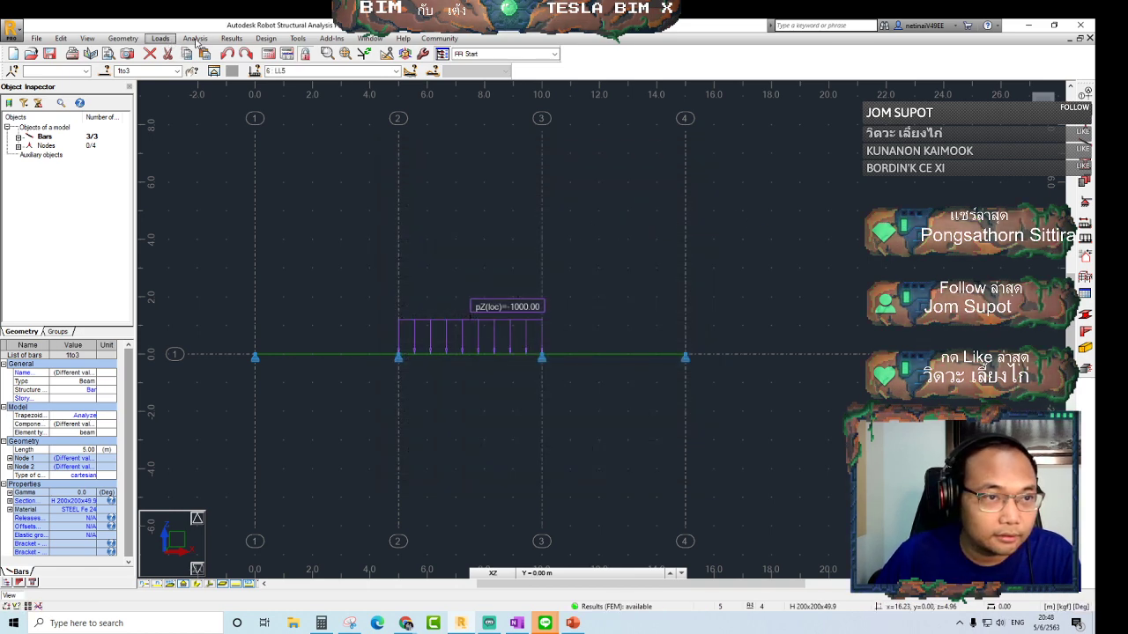
Open the bar result Diagrams settings and move them to the left
{"action": "left_click", "coordinate": [230, 38]}
{"action": "key", "text": "Escape"}
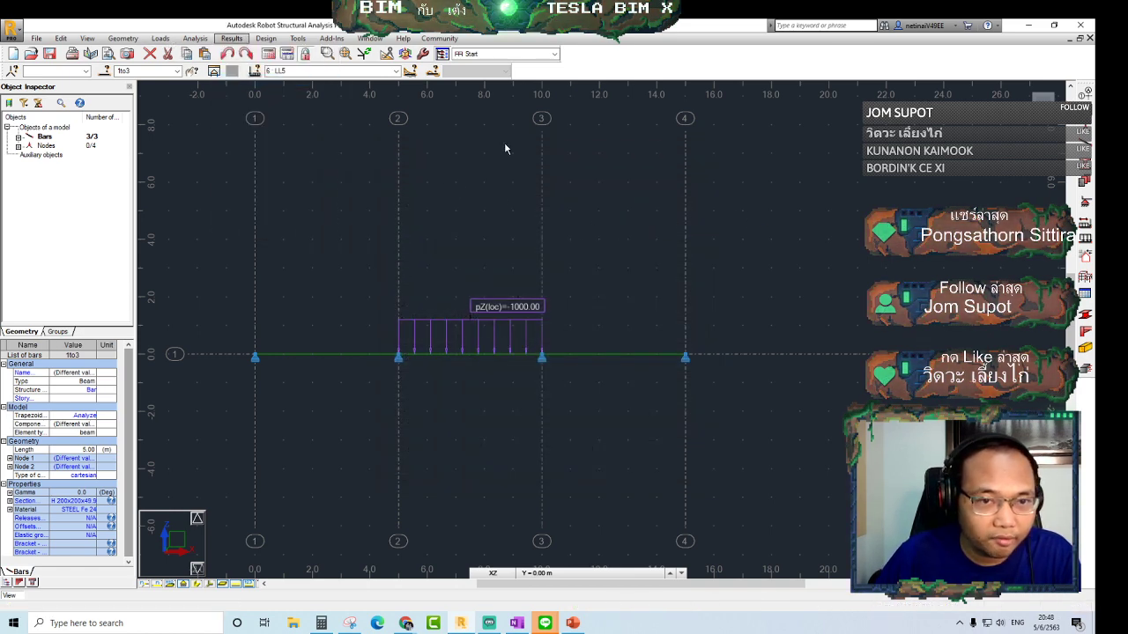
{"action": "mouse_move", "coordinate": [890, 90]}
{"action": "left_mouse_down"}
{"action": "mouse_move", "coordinate": [211, 115]}
{"action": "mouse_move", "coordinate": [88, 139]}
{"action": "left_mouse_up"}
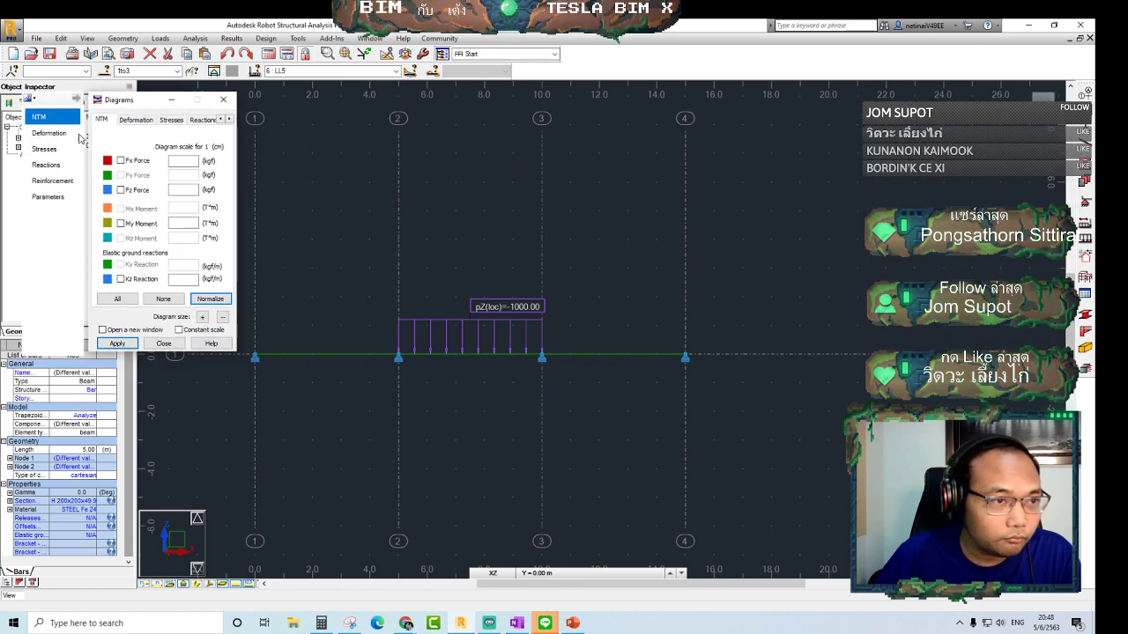
Show LL1's My bending-moment diagram, filled and labelled with values
{"action": "left_click", "coordinate": [120, 223]}
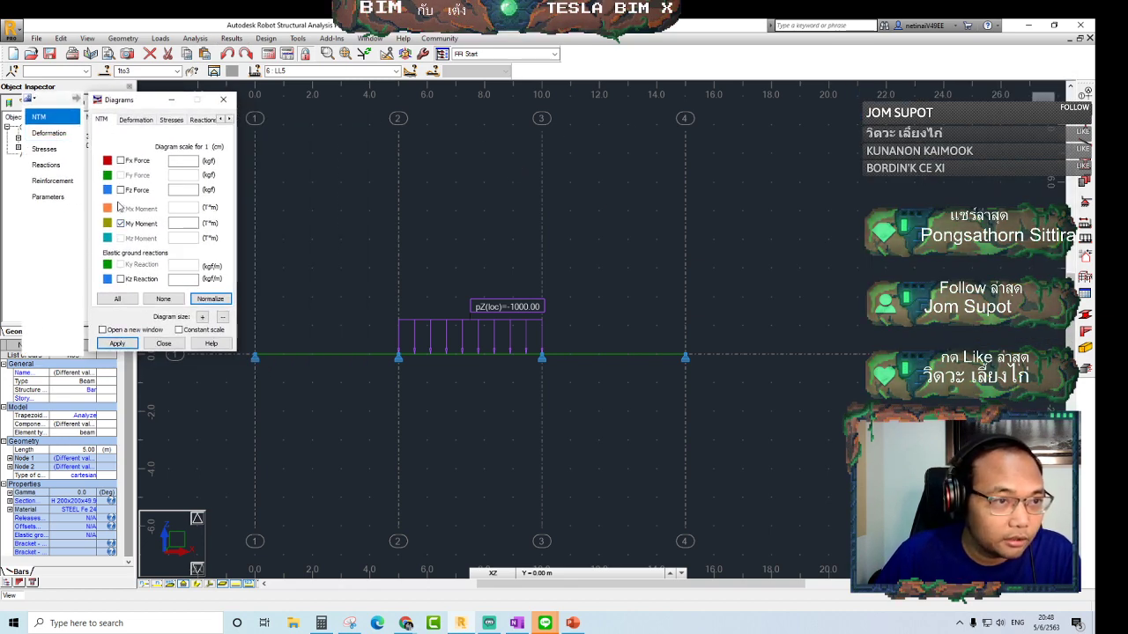
{"action": "left_click", "coordinate": [396, 72]}
{"action": "left_click", "coordinate": [277, 122]}
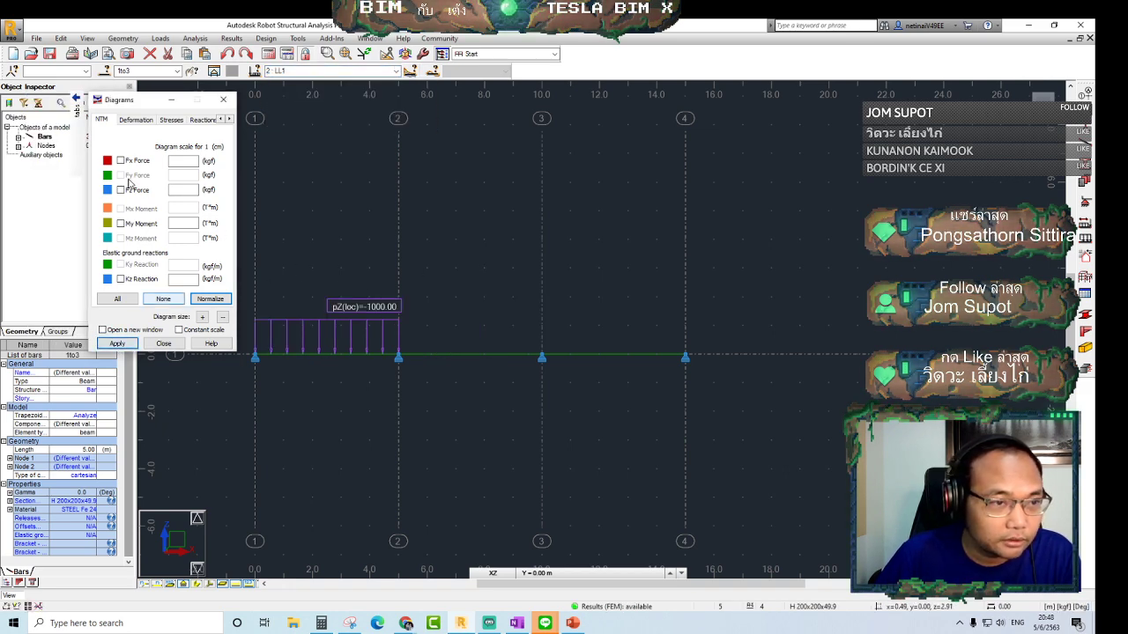
{"action": "left_click", "coordinate": [121, 224]}
{"action": "left_click", "coordinate": [121, 344]}
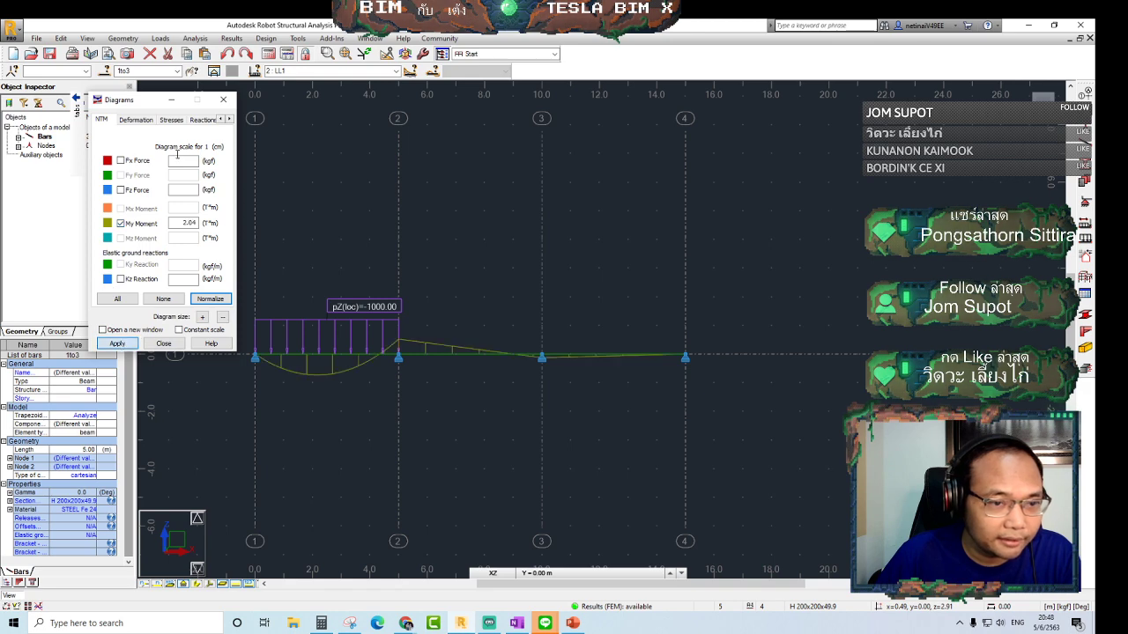
{"action": "left_click", "coordinate": [79, 110]}
{"action": "left_click", "coordinate": [48, 197]}
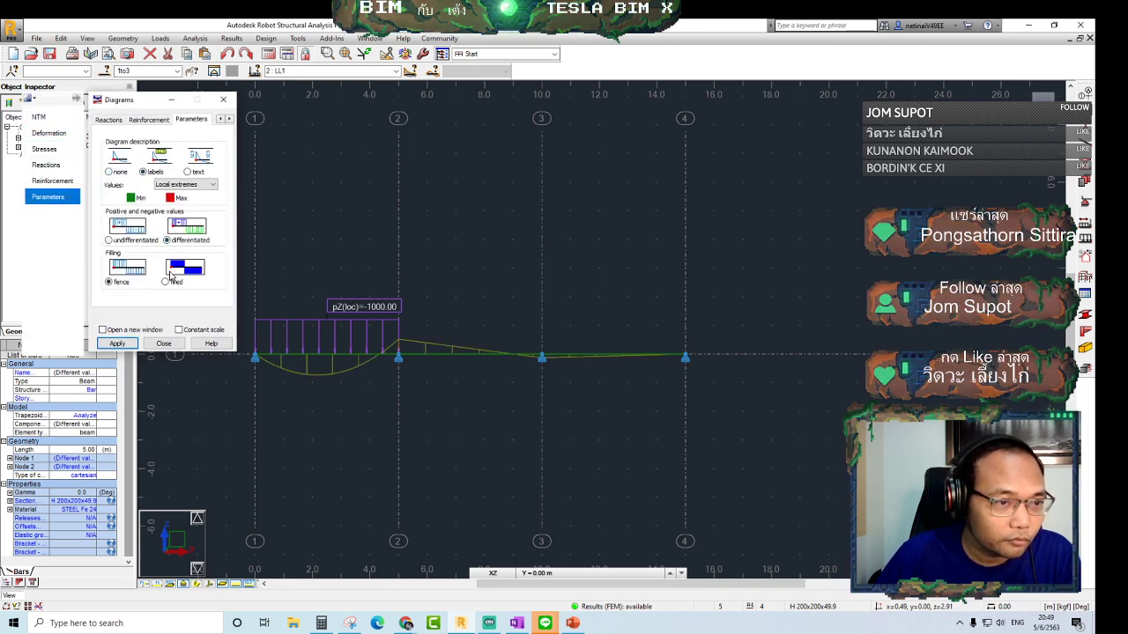
{"action": "left_click", "coordinate": [165, 282]}
{"action": "left_click", "coordinate": [118, 344]}
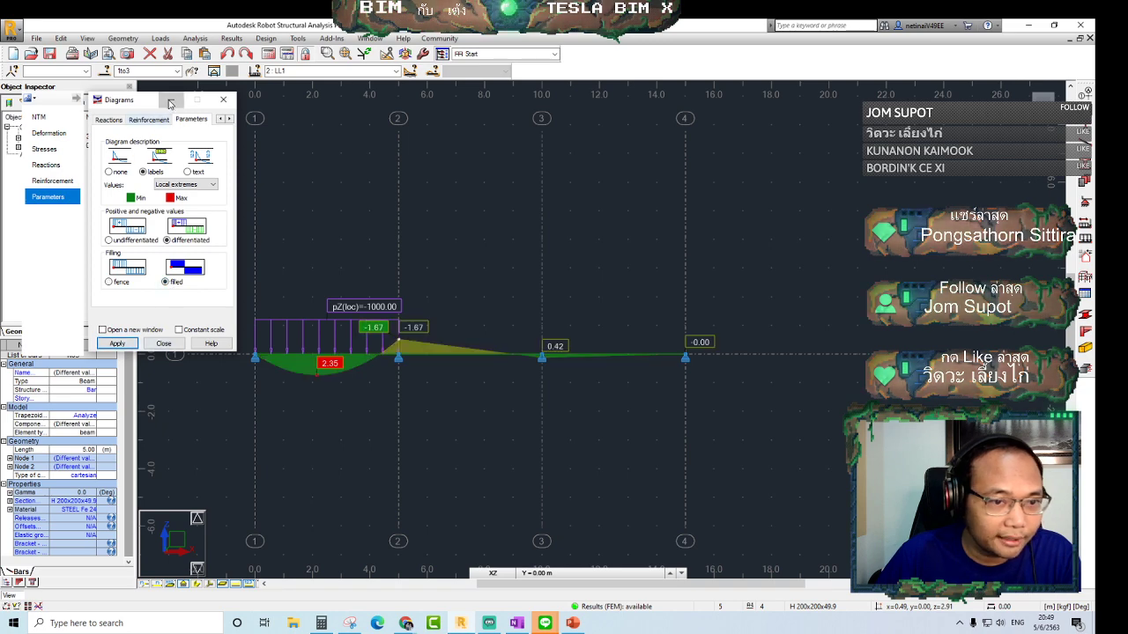
{"action": "left_click_drag", "start_coordinate": [141, 100], "coordinate": [126, 112]}
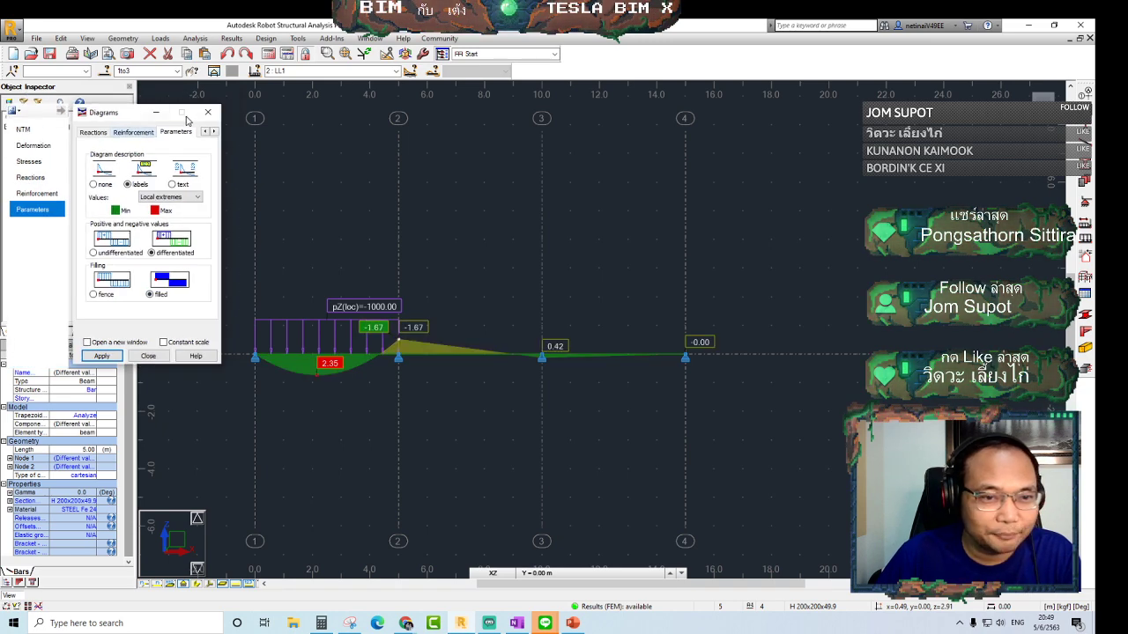
Review moment diagrams for LL2, LL3, LL4 and LL5, then close Diagrams
{"action": "left_click", "coordinate": [330, 71]}
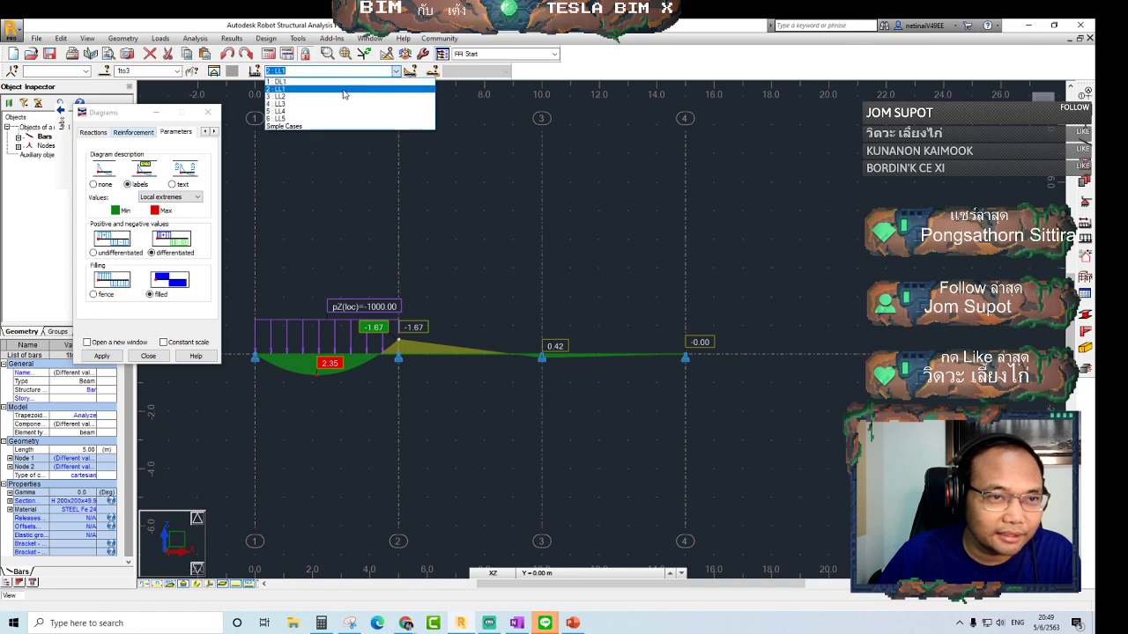
{"action": "left_click", "coordinate": [335, 104]}
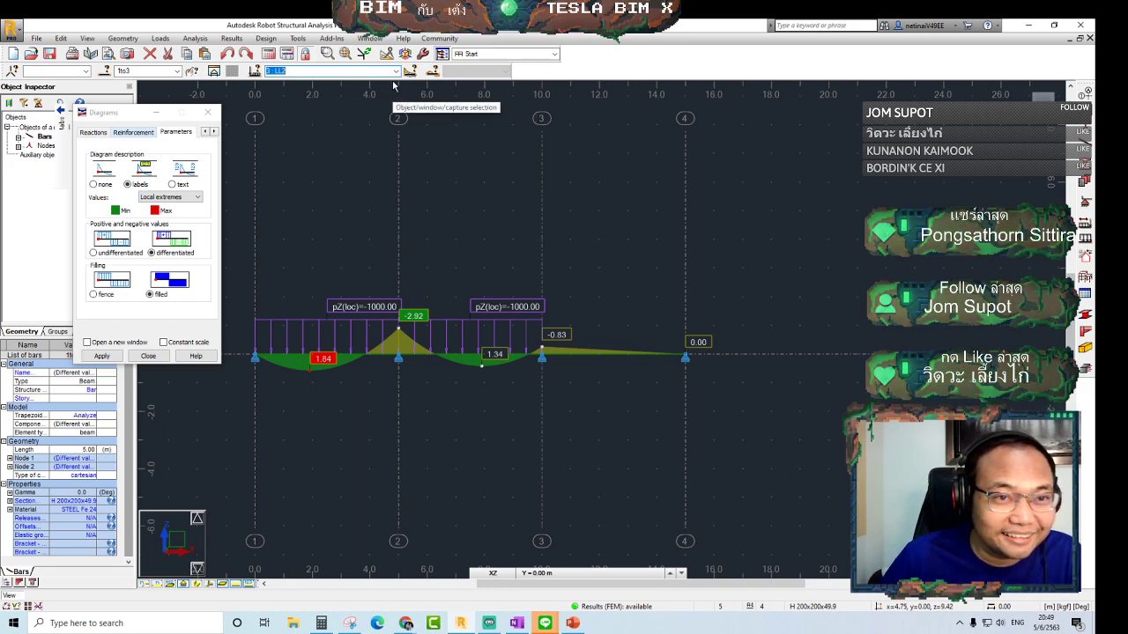
{"action": "left_click", "coordinate": [396, 70]}
{"action": "left_click", "coordinate": [367, 104]}
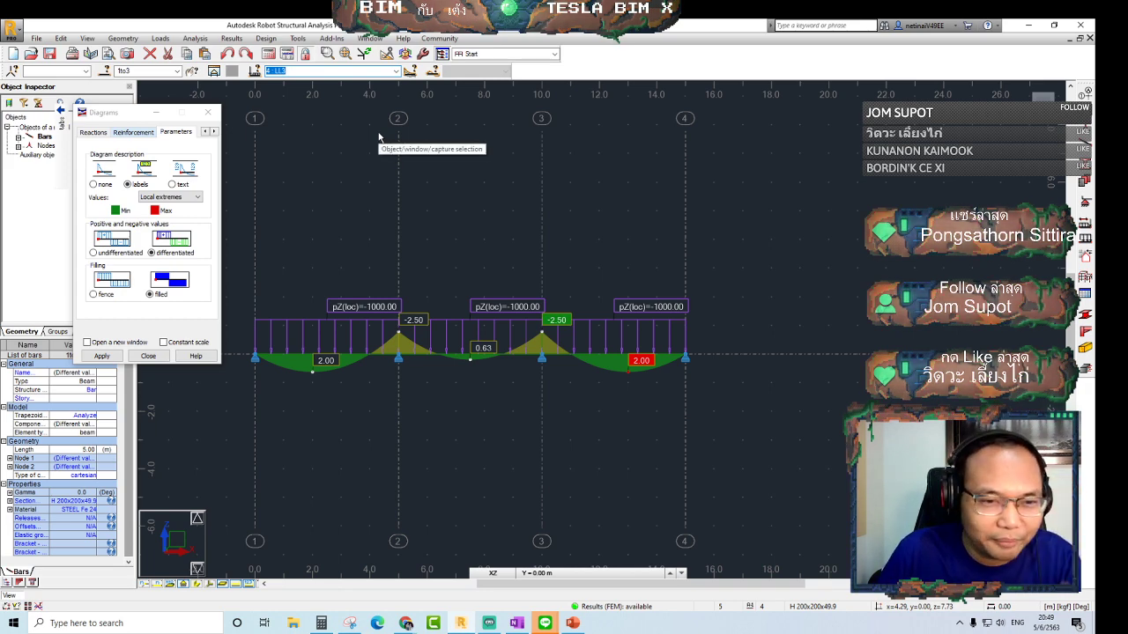
{"action": "left_click", "coordinate": [395, 71]}
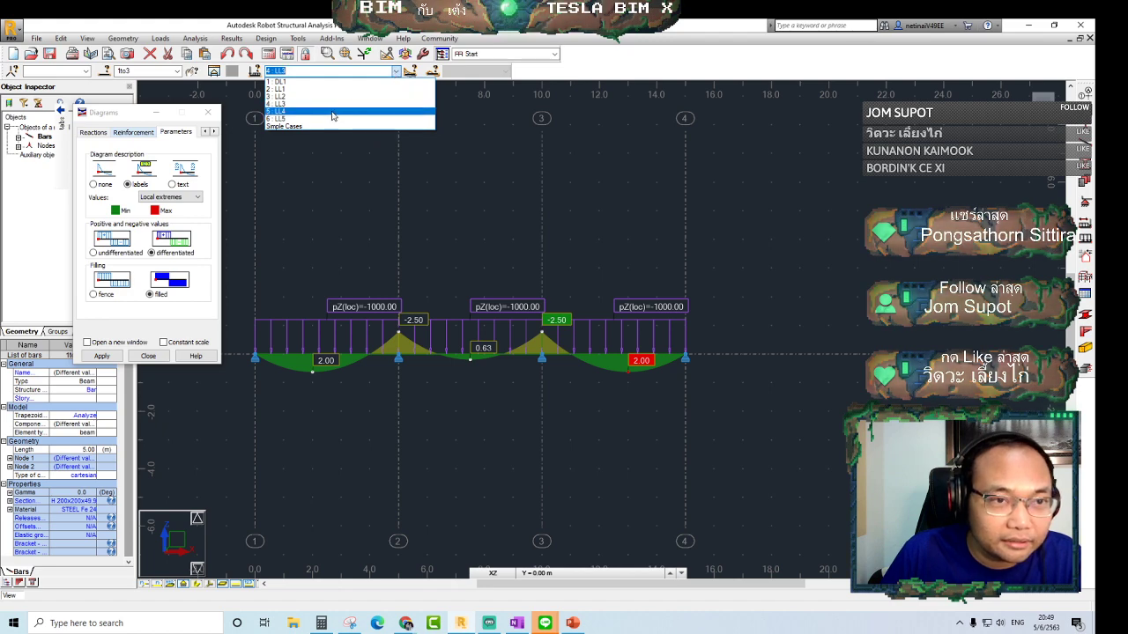
{"action": "left_click", "coordinate": [332, 113]}
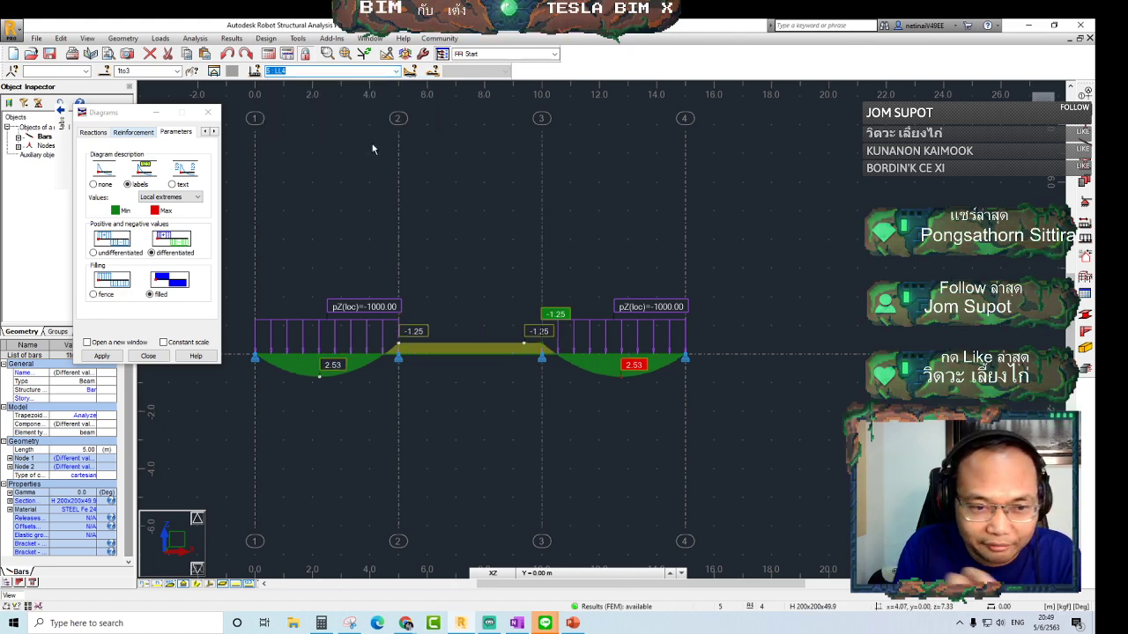
{"action": "left_click", "coordinate": [394, 72]}
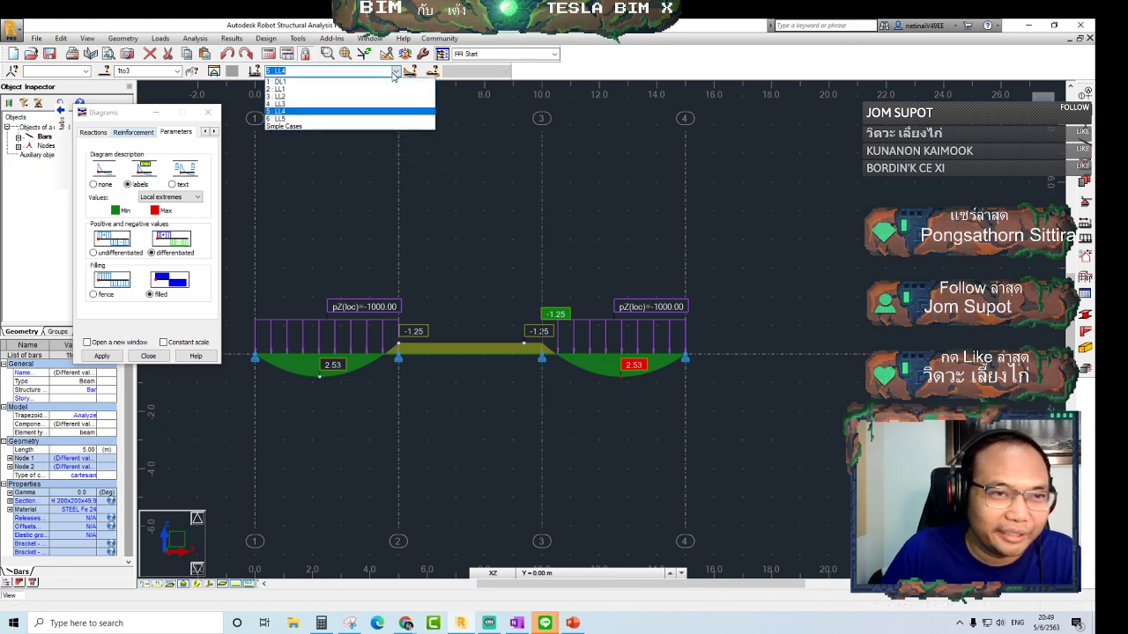
{"action": "left_click", "coordinate": [356, 119]}
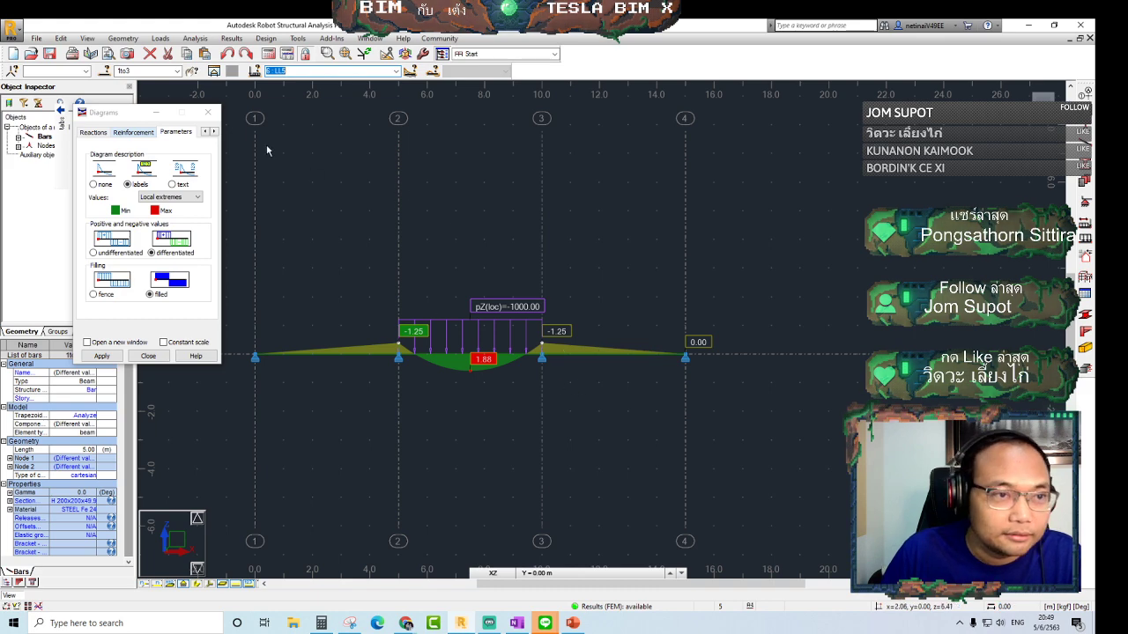
{"action": "left_click", "coordinate": [208, 114]}
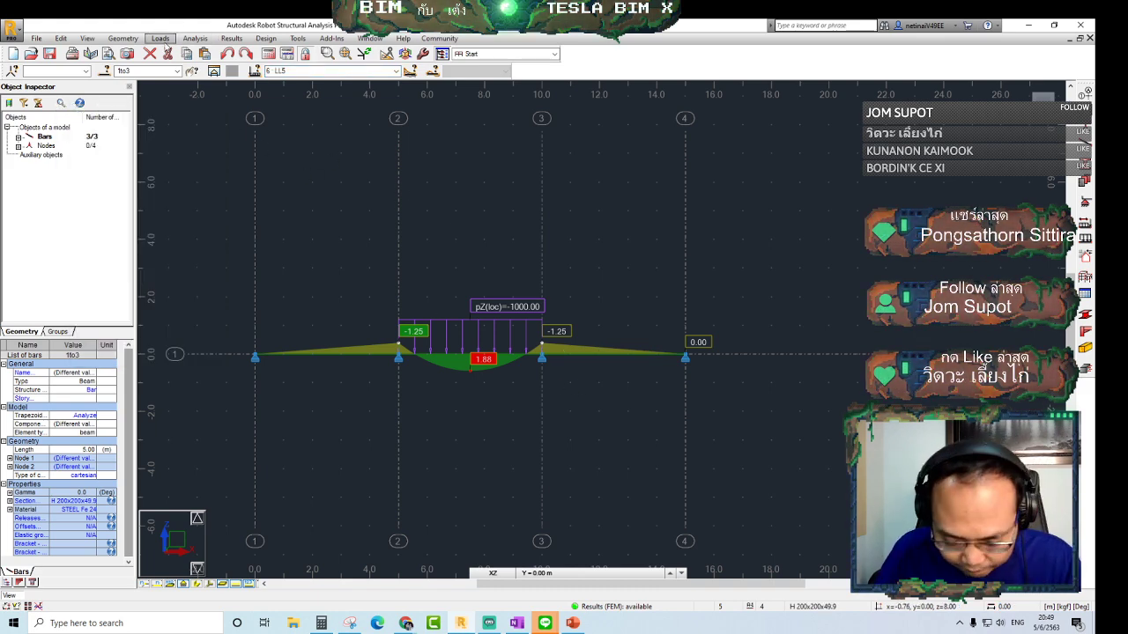
Choose LRFD ASCE 7-16 with simplified automatic combinations and expand the More settings
{"action": "left_click", "coordinate": [164, 42]}
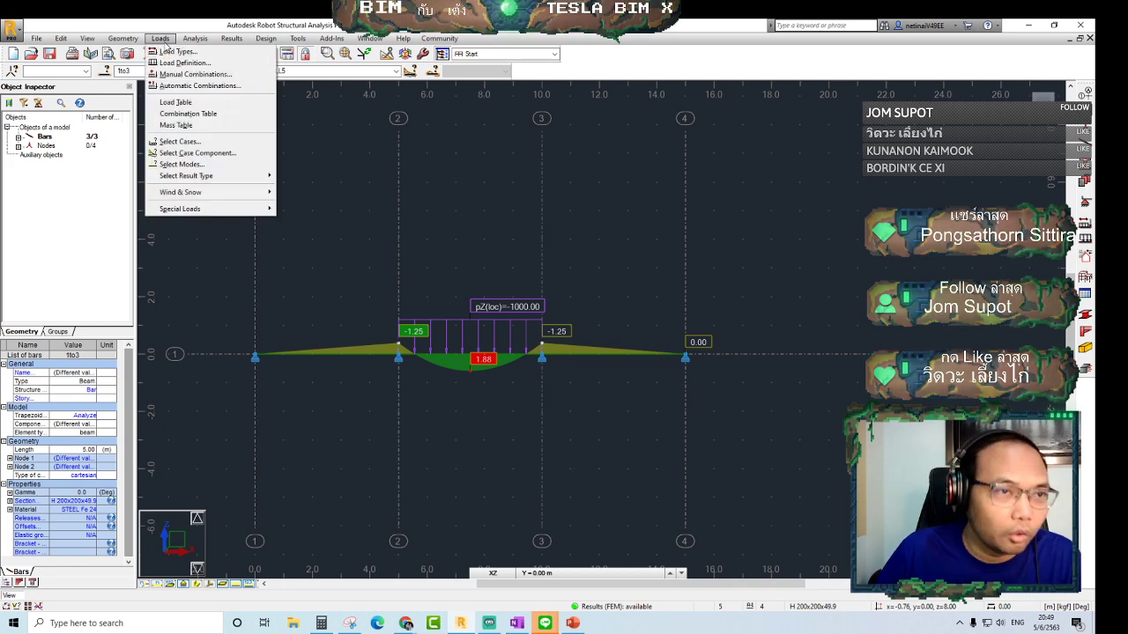
{"action": "left_click", "coordinate": [195, 87]}
{"action": "left_click_drag", "start_coordinate": [564, 229], "coordinate": [229, 141]}
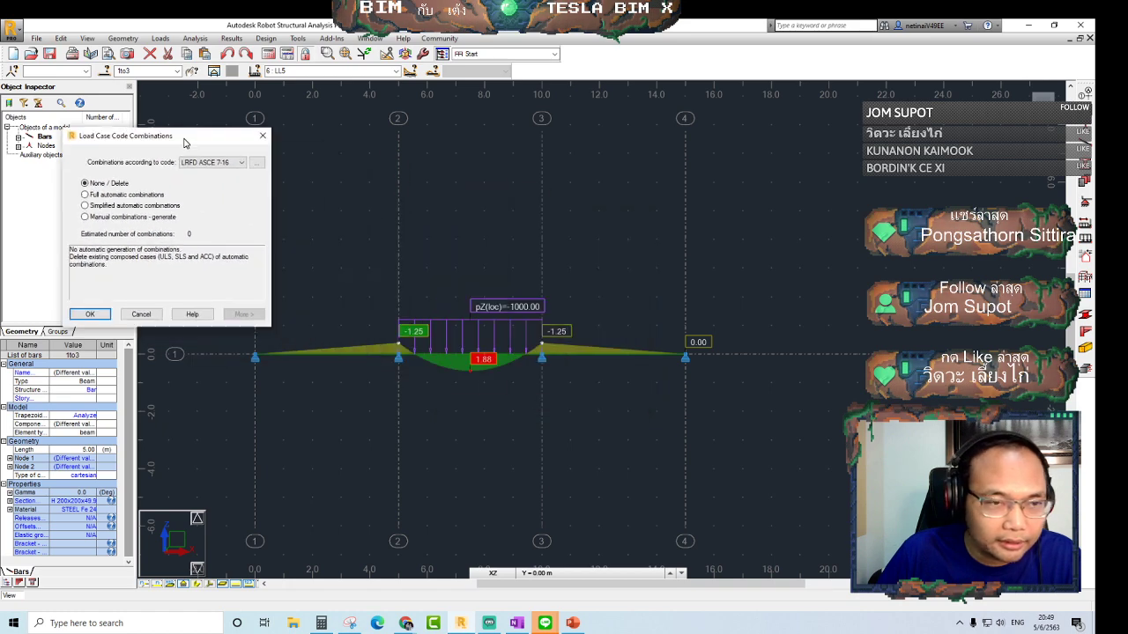
{"action": "left_click", "coordinate": [265, 162]}
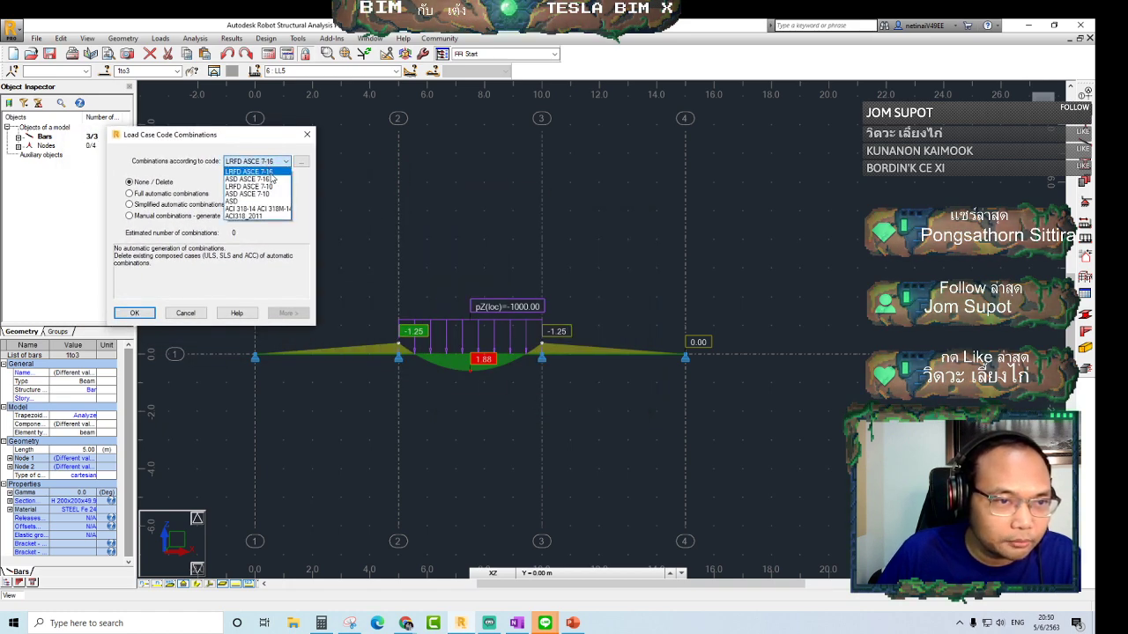
{"action": "left_click", "coordinate": [271, 174]}
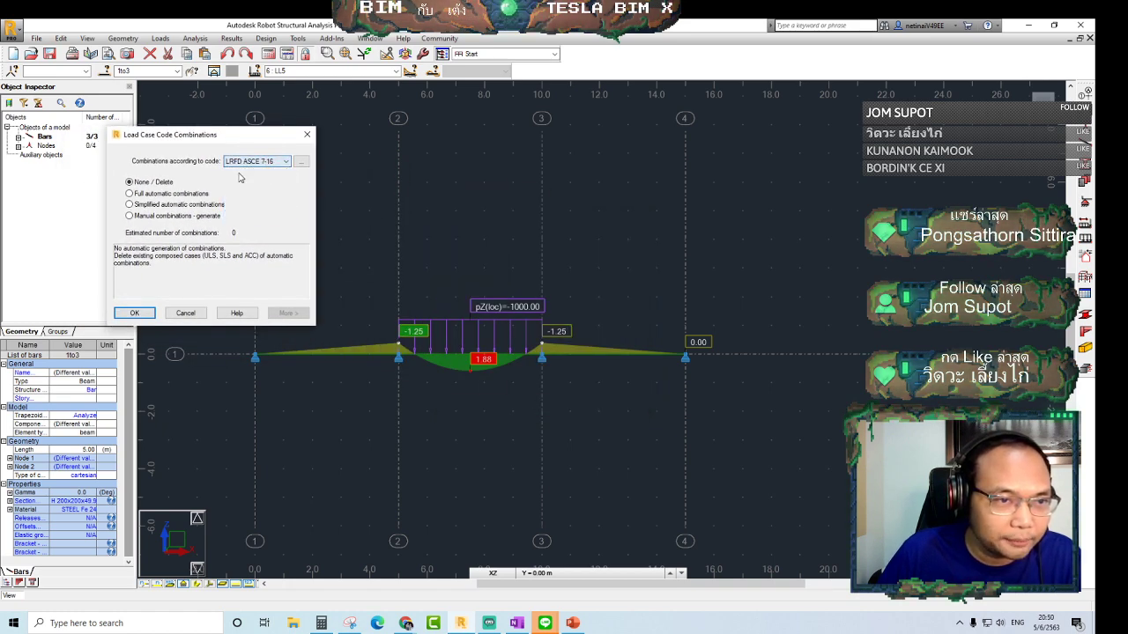
{"action": "left_click", "coordinate": [169, 205]}
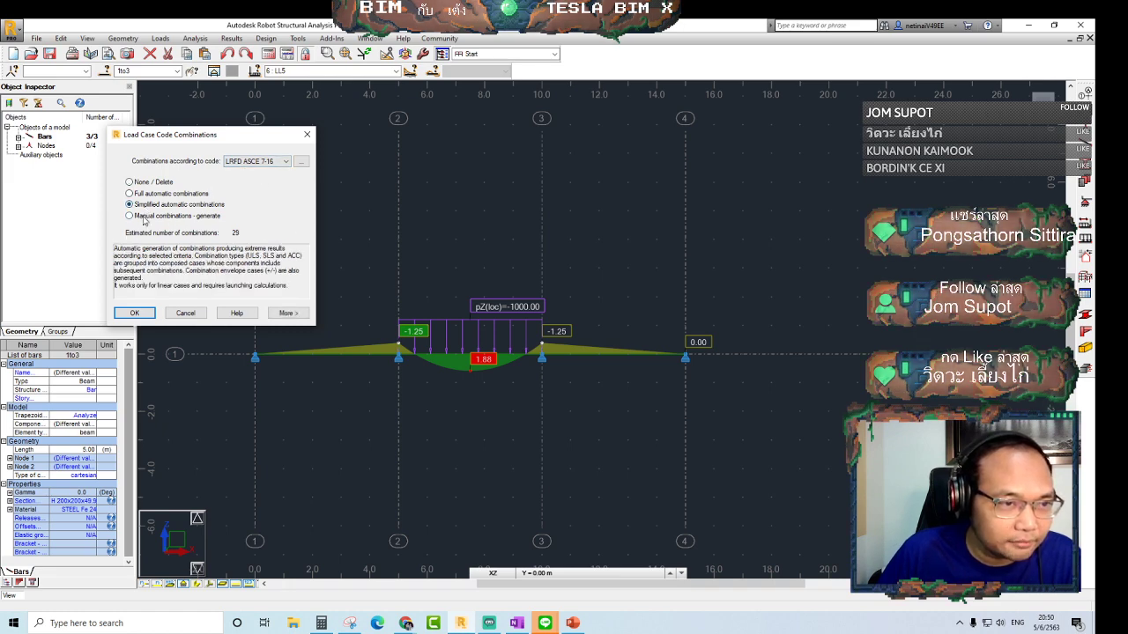
{"action": "left_click", "coordinate": [143, 219]}
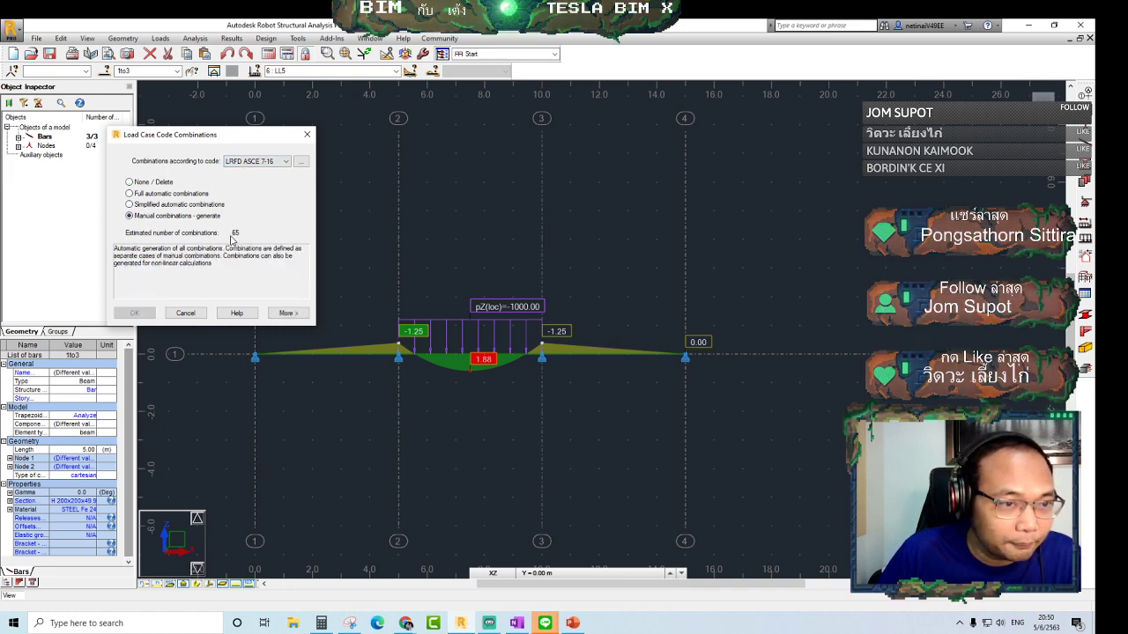
{"action": "left_click", "coordinate": [141, 206]}
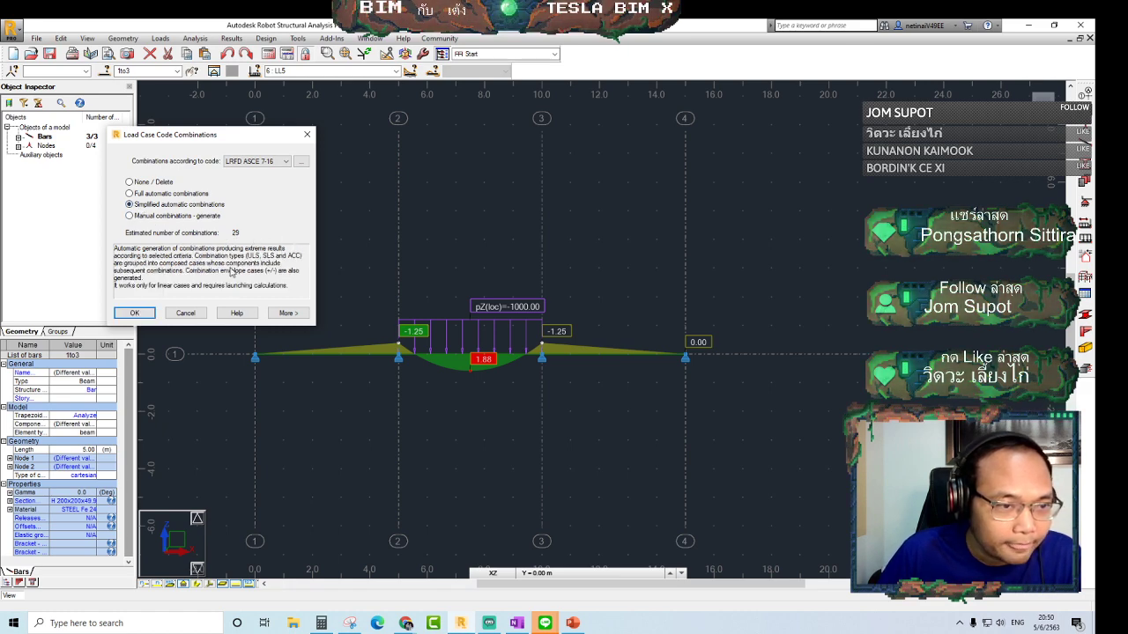
{"action": "left_click", "coordinate": [288, 314]}
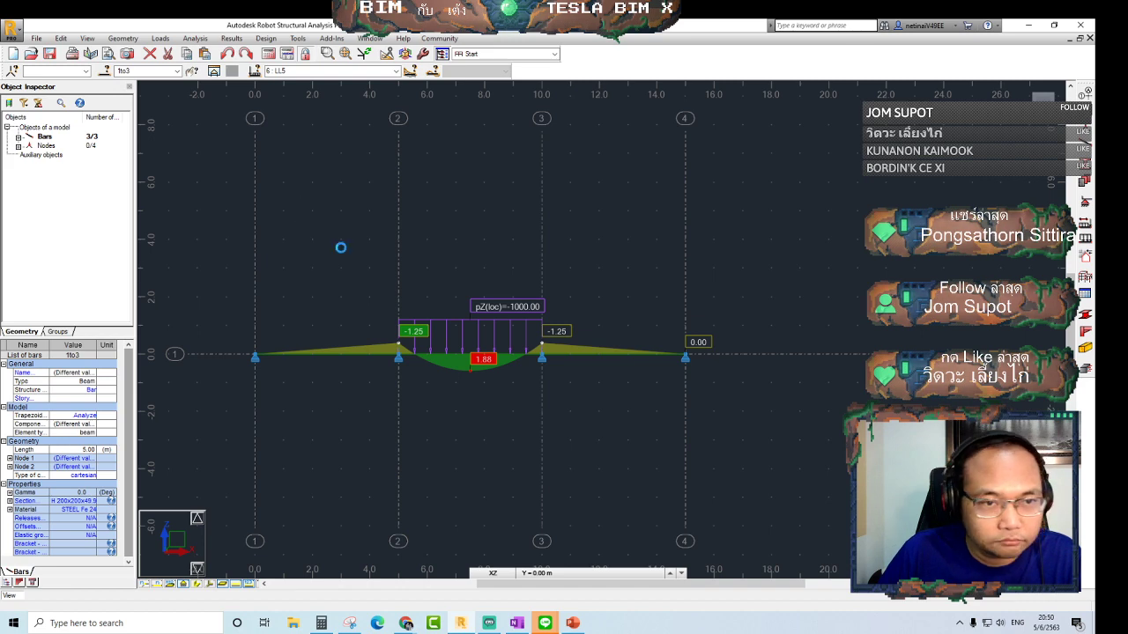
{"action": "left_click_drag", "start_coordinate": [531, 224], "coordinate": [224, 152]}
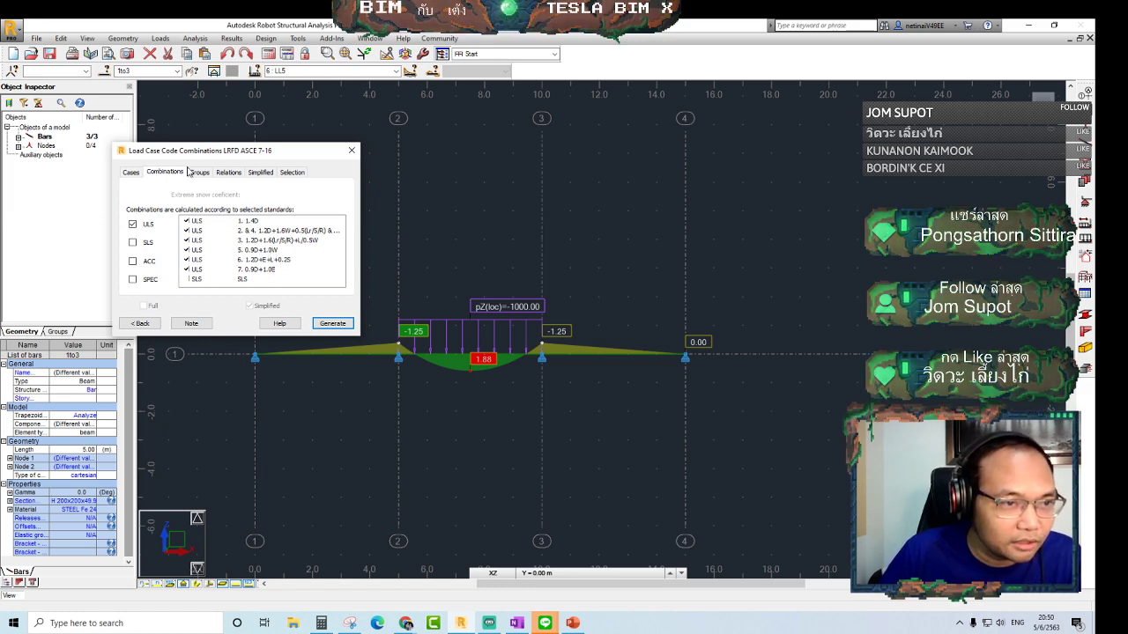
Create a separate dead-load group containing only DL1
{"action": "left_click", "coordinate": [132, 172]}
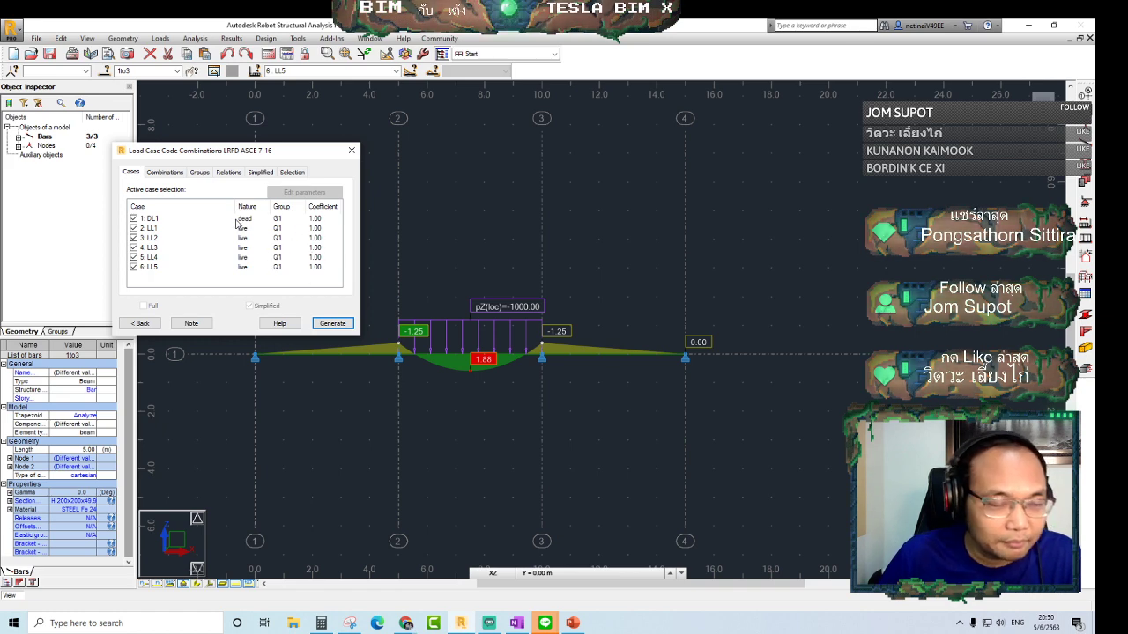
{"action": "left_click", "coordinate": [200, 172]}
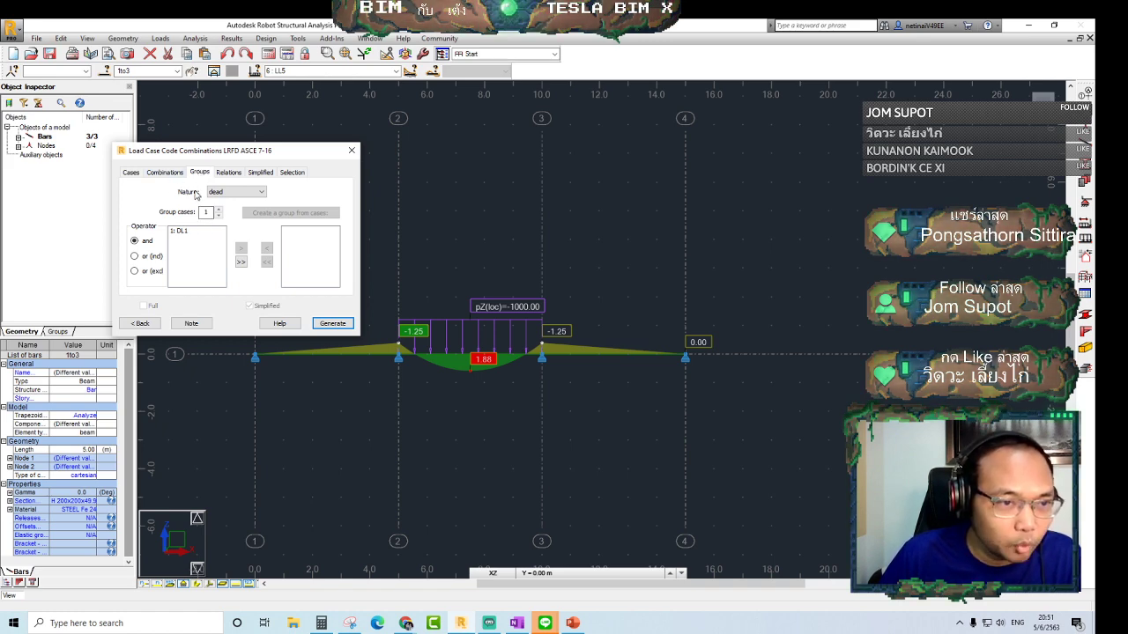
{"action": "left_click", "coordinate": [172, 232]}
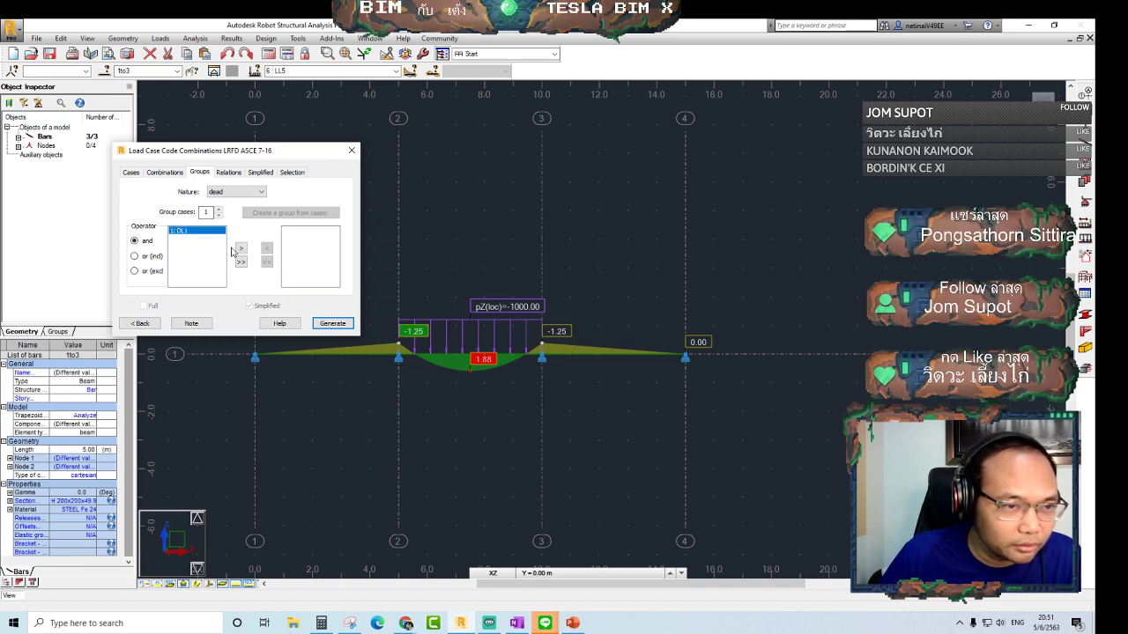
{"action": "left_click", "coordinate": [240, 248]}
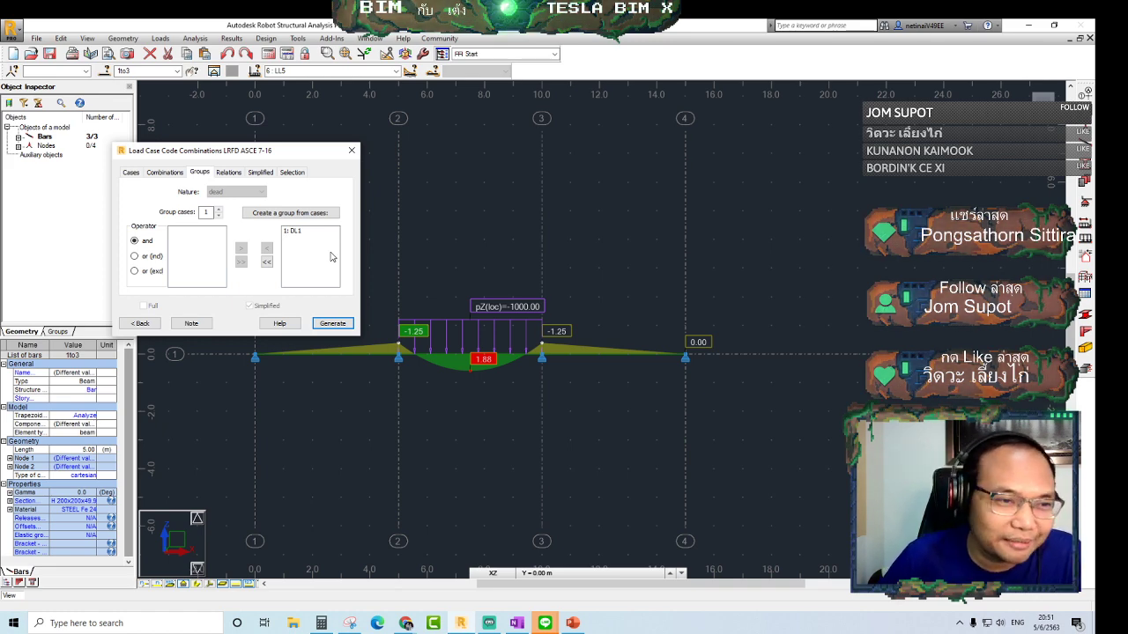
{"action": "left_click", "coordinate": [300, 215]}
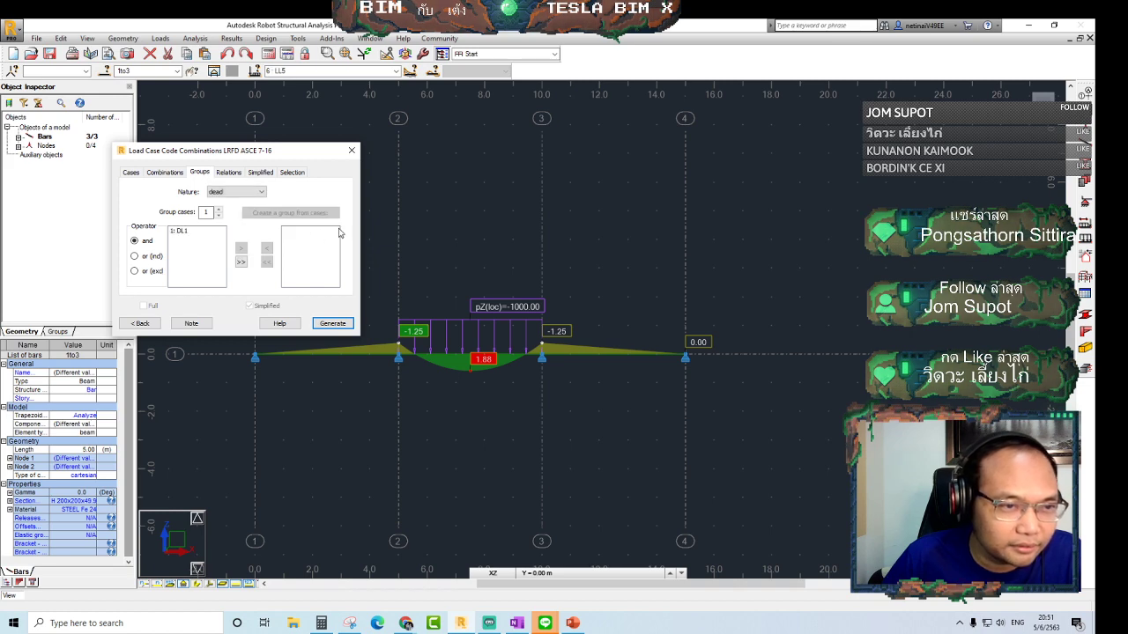
Set live cases LL1–LL5 with the exclusive or operator and view the dialog help
{"action": "left_click", "coordinate": [239, 192]}
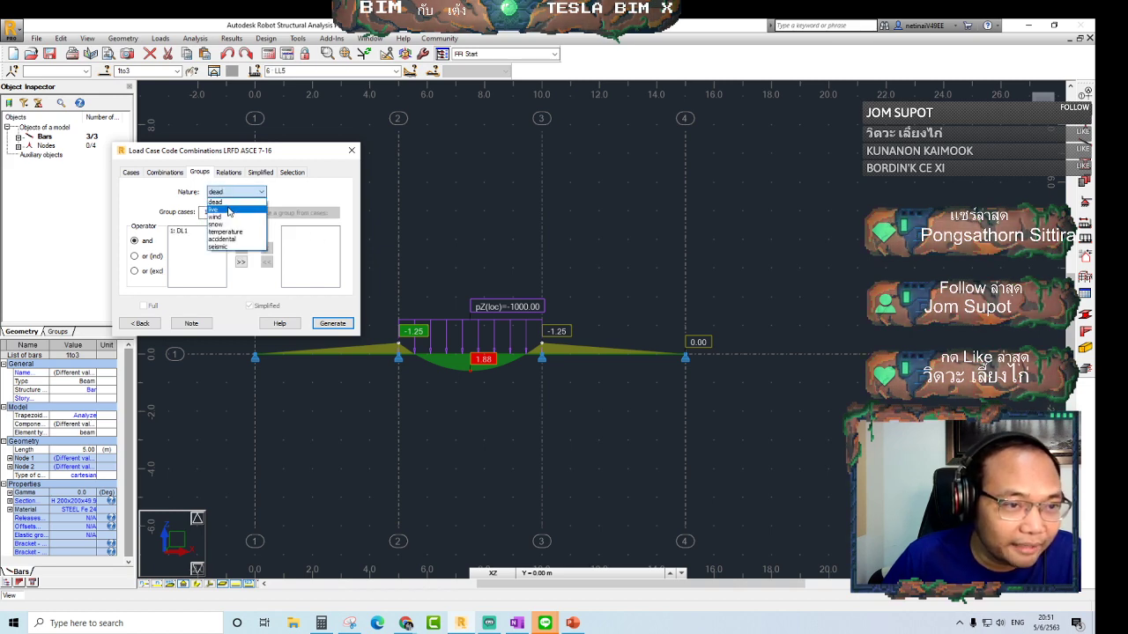
{"action": "left_click", "coordinate": [230, 212]}
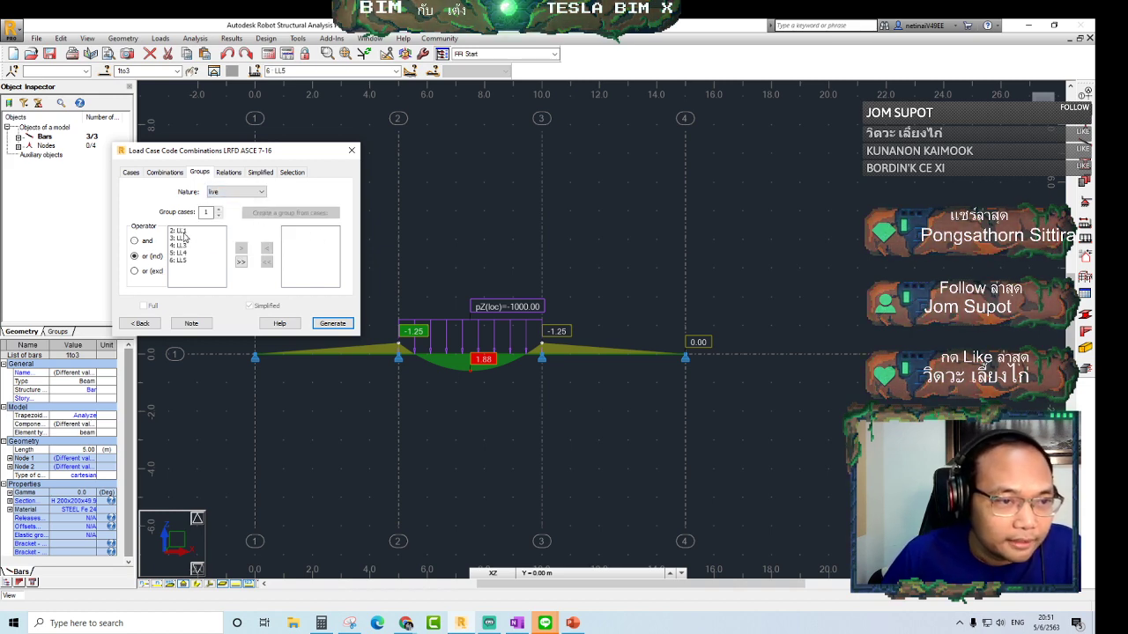
{"action": "left_click_drag", "start_coordinate": [184, 233], "coordinate": [180, 262]}
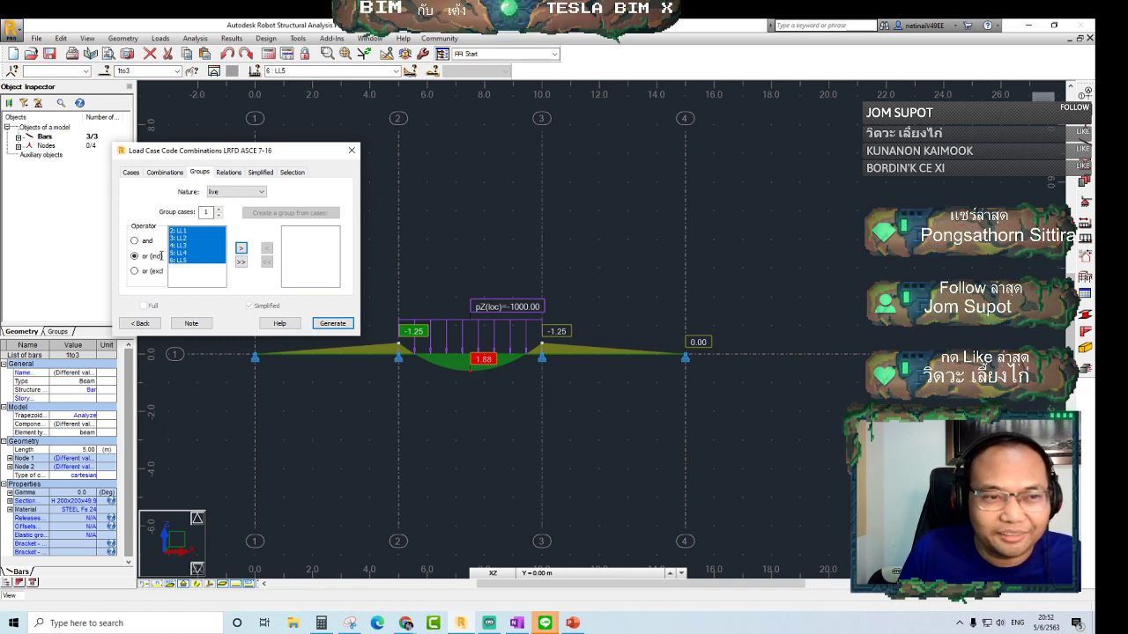
{"action": "left_click", "coordinate": [134, 272]}
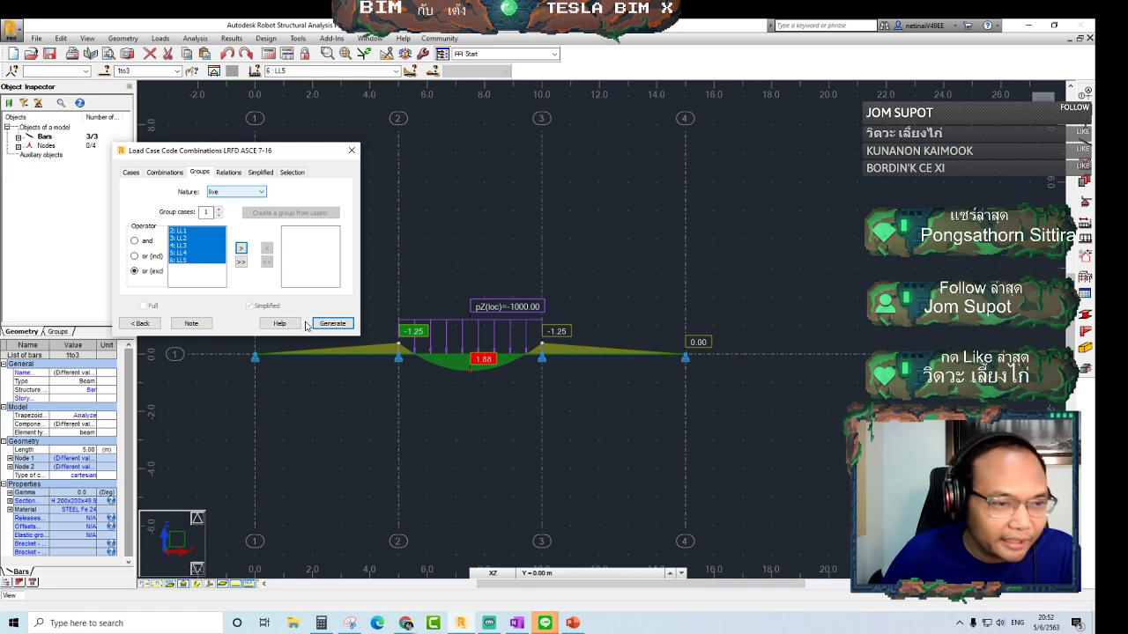
{"action": "left_click", "coordinate": [434, 278]}
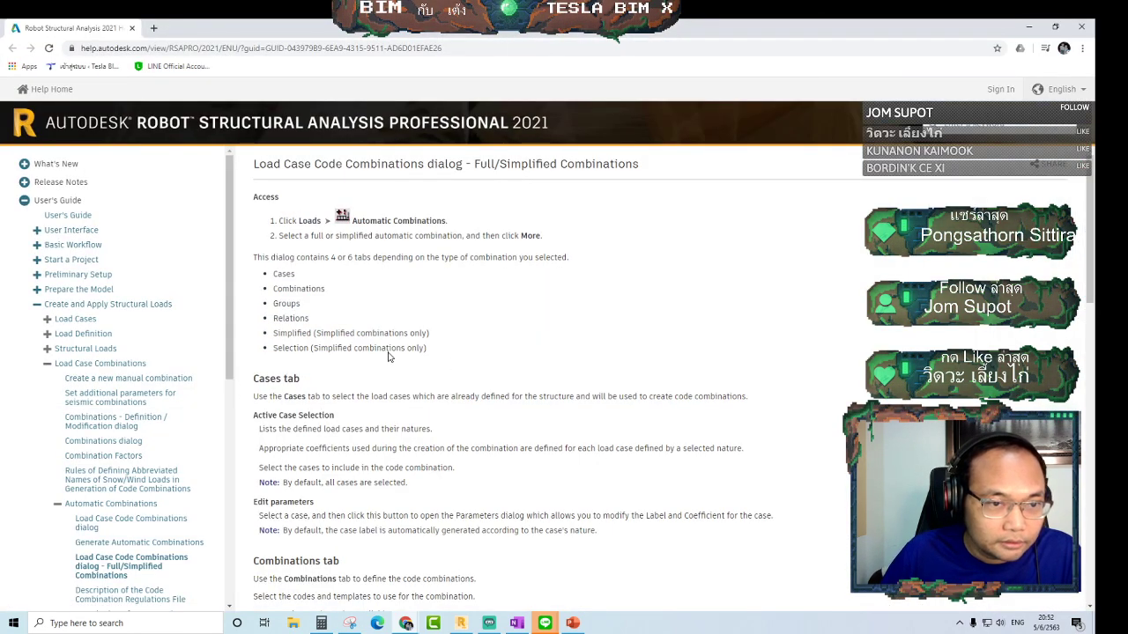
Read the Groups and Relations tab sections in the web help, then minimise the help browser
{"action": "scroll", "coordinate": [401, 370], "scroll_direction": "down", "scroll_amount": 3}
{"action": "scroll", "coordinate": [414, 366], "scroll_direction": "down", "scroll_amount": 2}
{"action": "scroll", "coordinate": [434, 360], "scroll_direction": "down", "scroll_amount": 2}
{"action": "scroll", "coordinate": [423, 366], "scroll_direction": "down", "scroll_amount": 1}
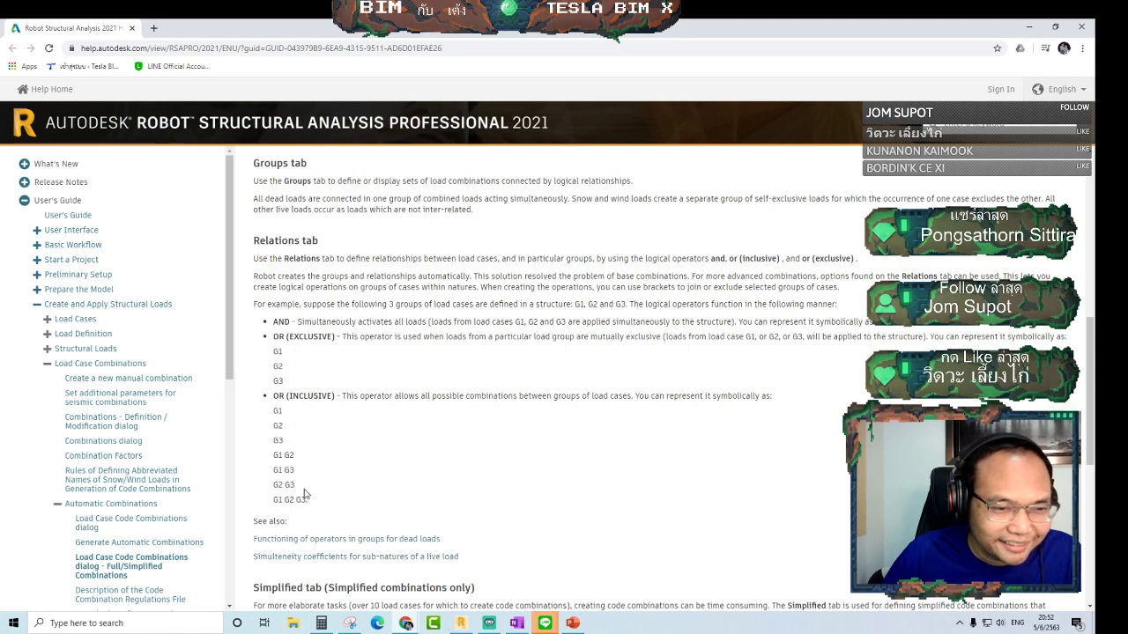
{"action": "left_click", "coordinate": [1028, 27]}
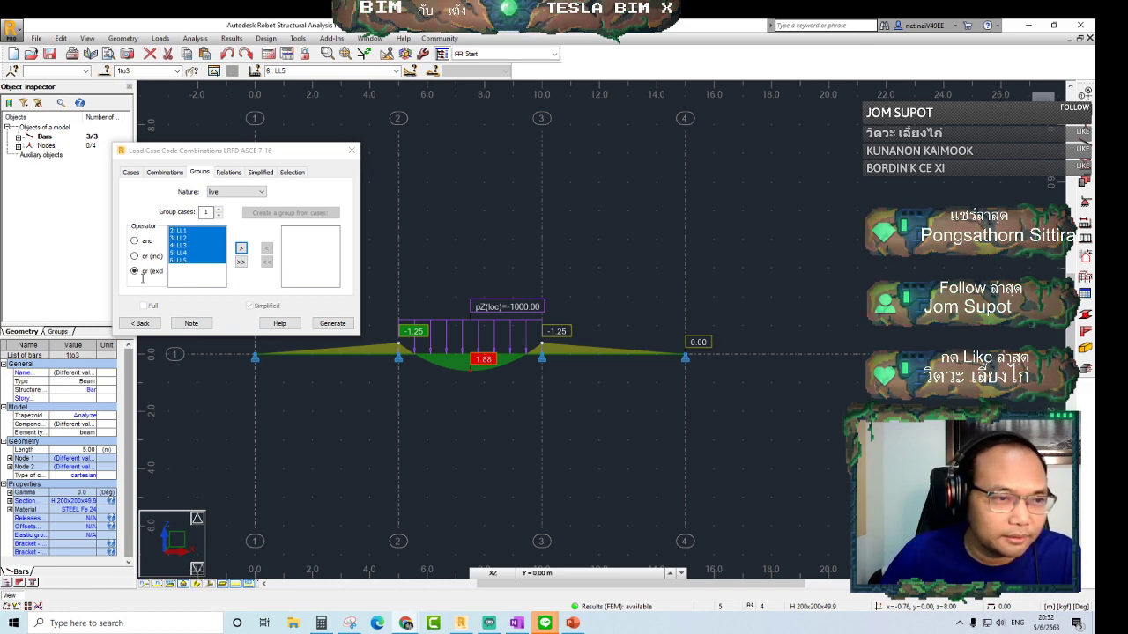
Make LL1–LL5 exclusive-or live group Q1 beside G1, set Relations nature to live, and view Simplified options
{"action": "left_click", "coordinate": [240, 250]}
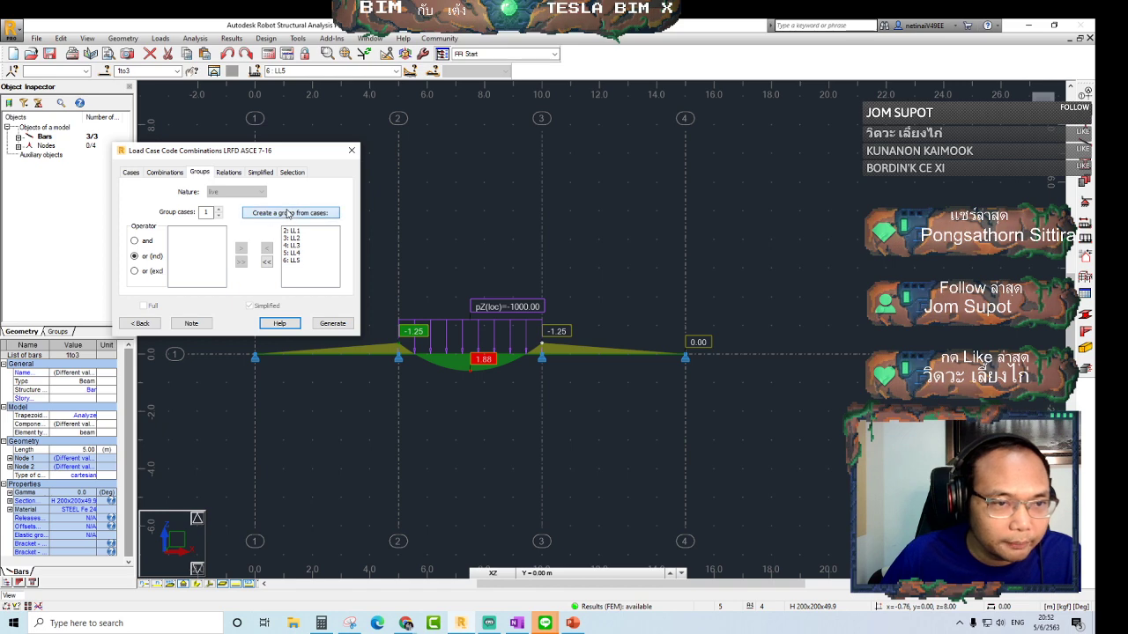
{"action": "left_click", "coordinate": [292, 214]}
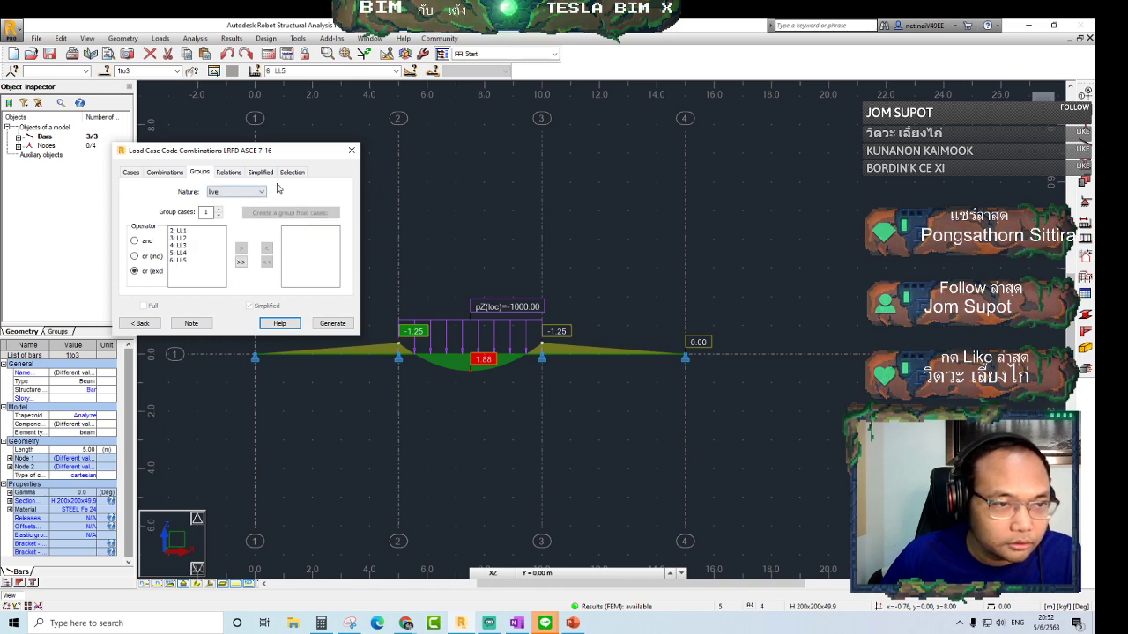
{"action": "left_click", "coordinate": [229, 172]}
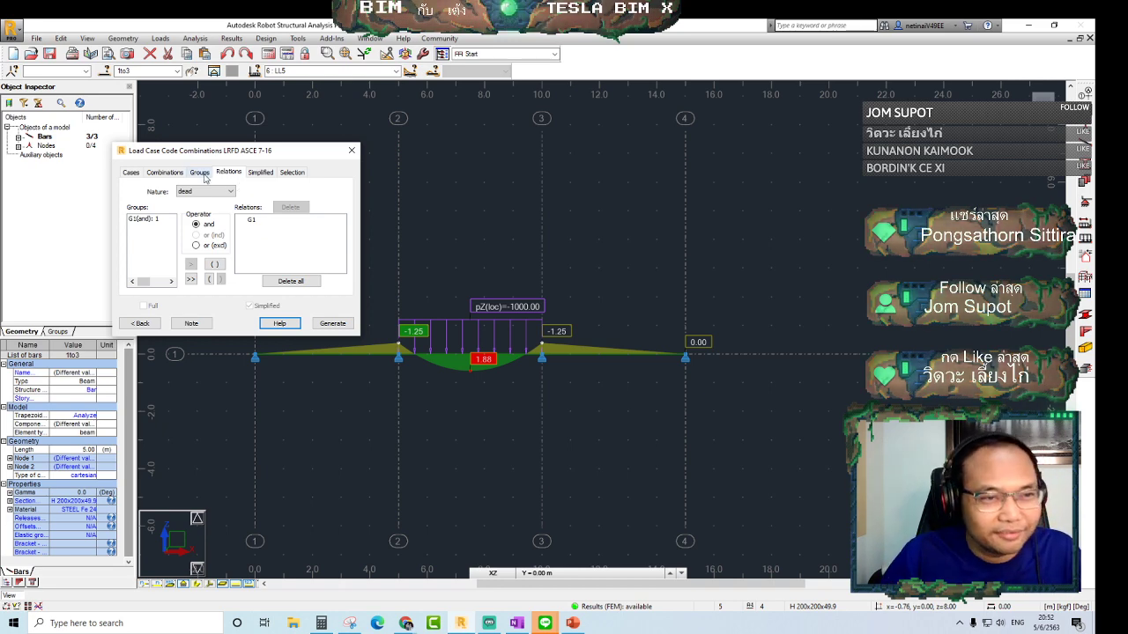
{"action": "left_click", "coordinate": [204, 192]}
{"action": "left_click", "coordinate": [184, 224]}
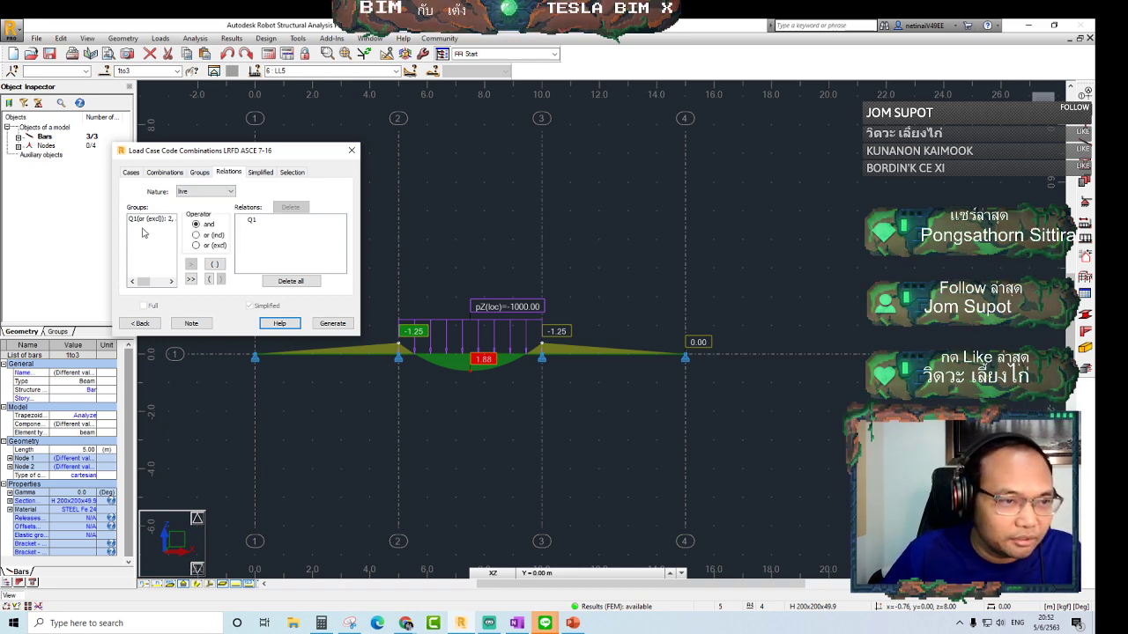
{"action": "left_click", "coordinate": [260, 173]}
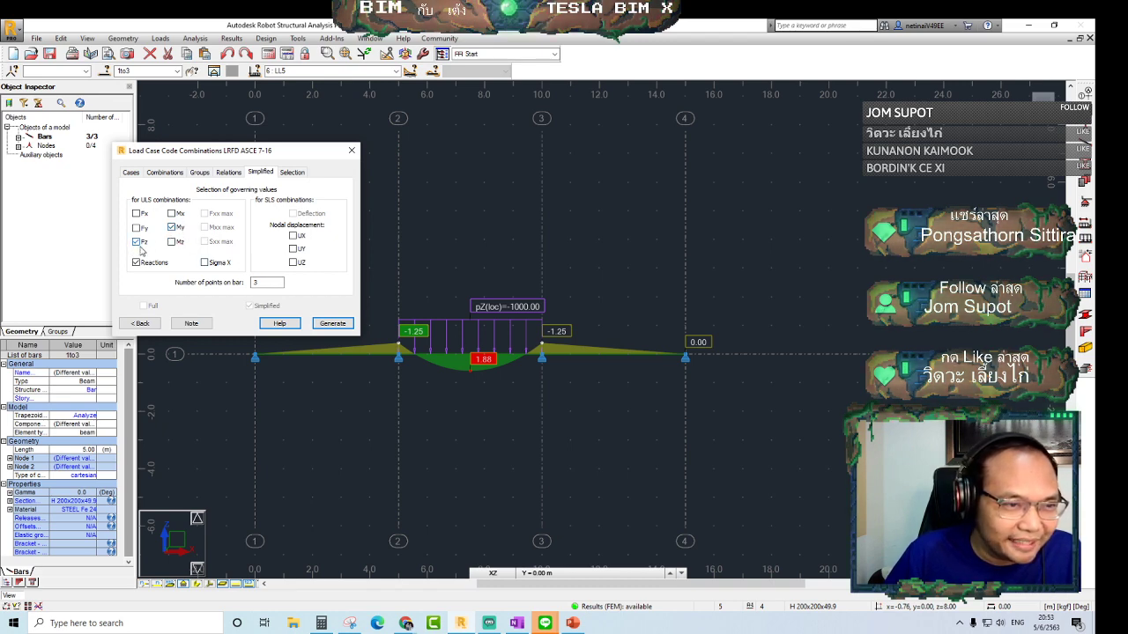
Generate simplified ULS combinations governed by My and Reactions, without Fz, for all bars and nodes
{"action": "left_click", "coordinate": [210, 592]}
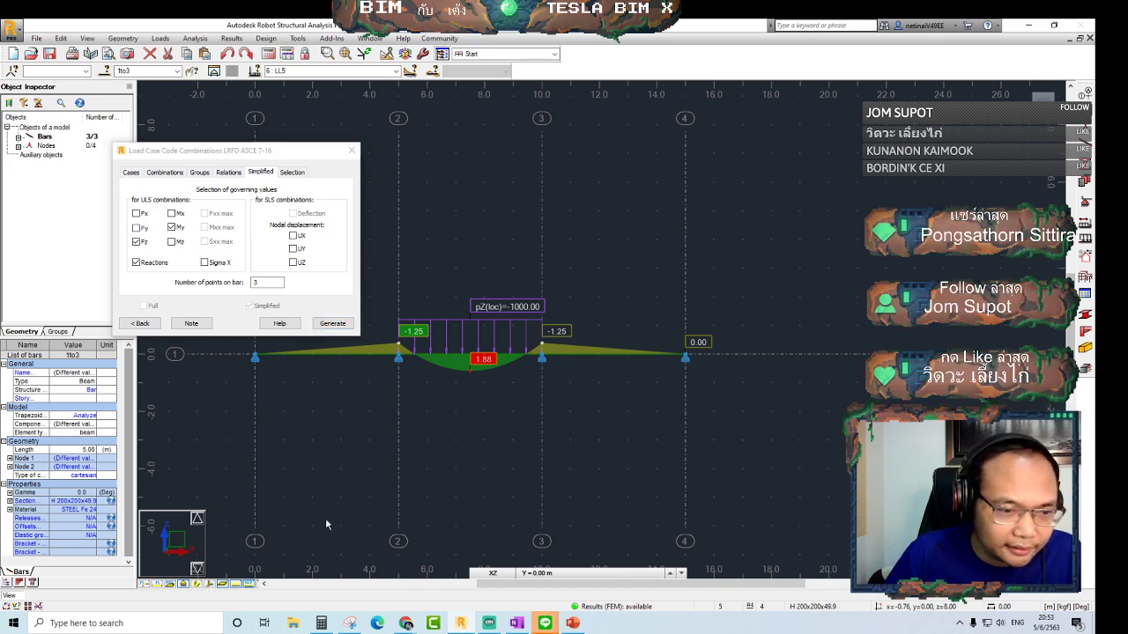
{"action": "left_click", "coordinate": [136, 241]}
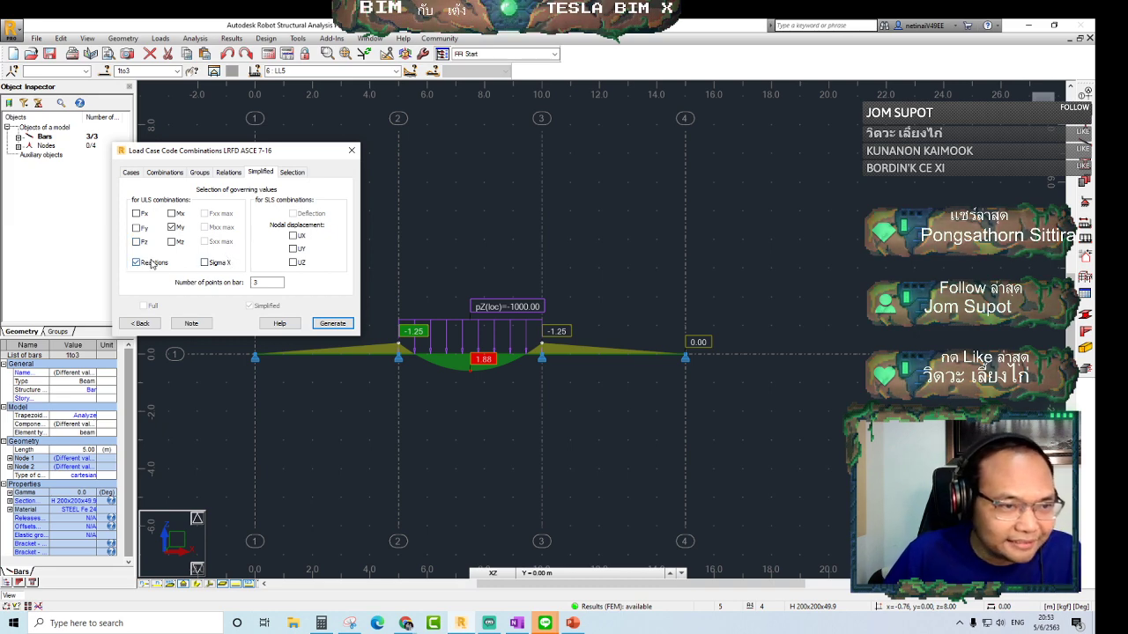
{"action": "left_click", "coordinate": [171, 227]}
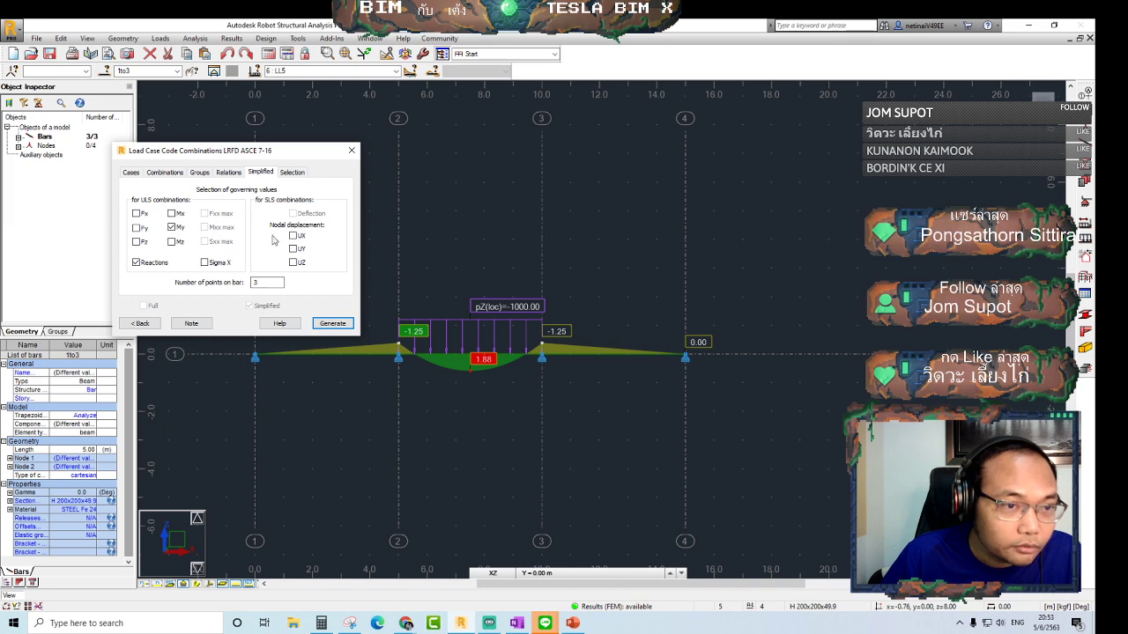
{"action": "left_click", "coordinate": [292, 172]}
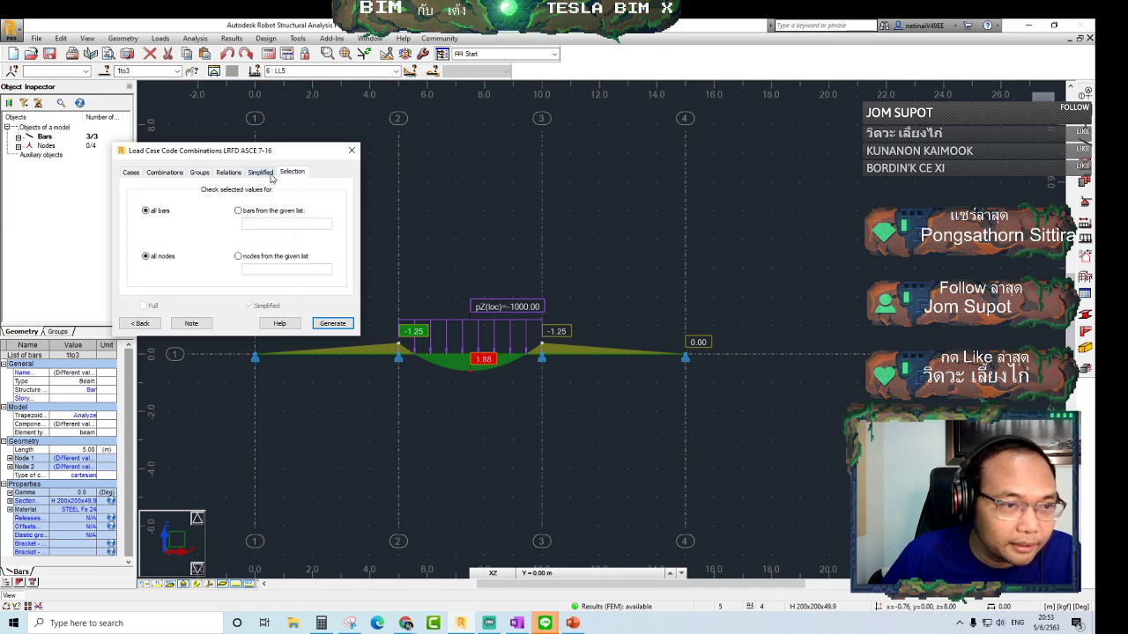
{"action": "left_click", "coordinate": [332, 323]}
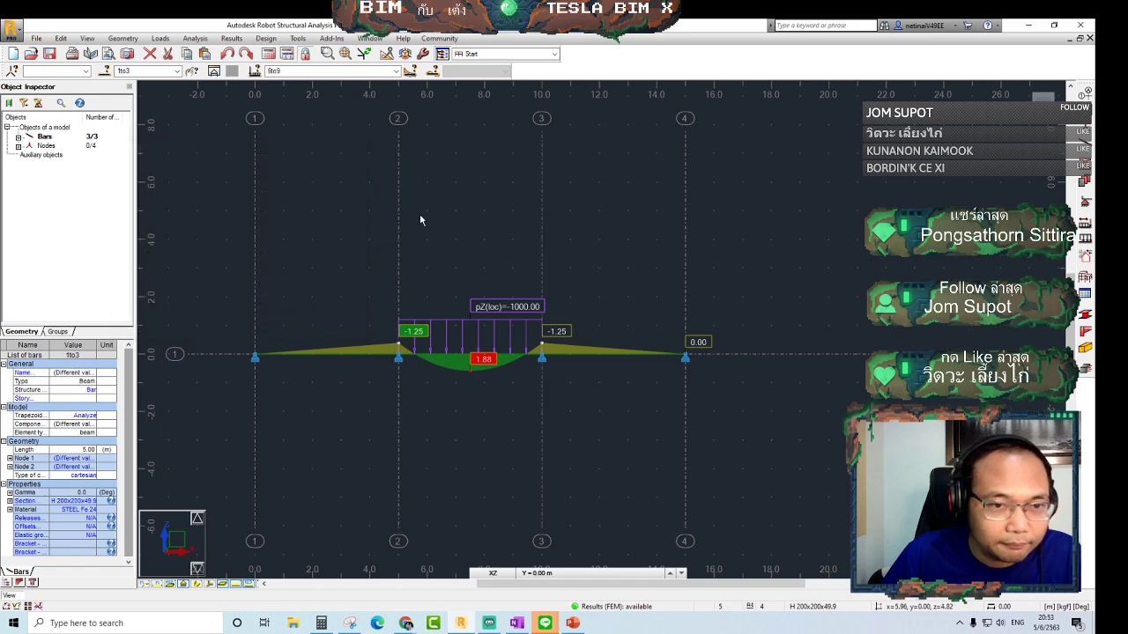
Run the calculations and centre the moment diagram: 4.17 and 3.04 in spans, -4.82 over supports
{"action": "left_click", "coordinate": [269, 53]}
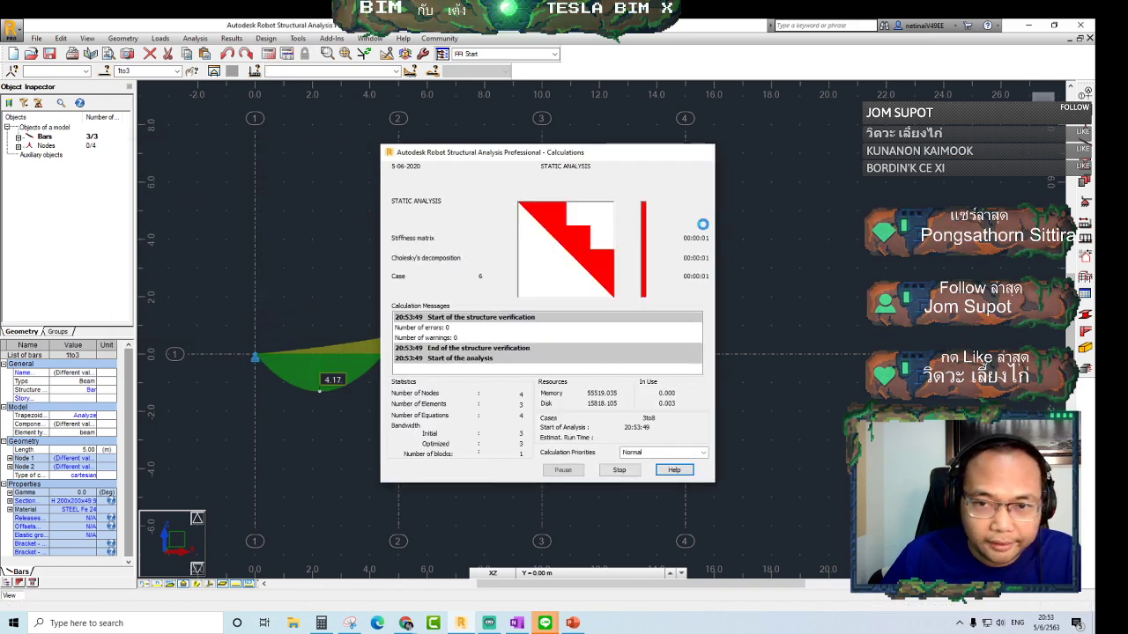
{"action": "middle_click_drag", "start_coordinate": [618, 276], "coordinate": [600, 236]}
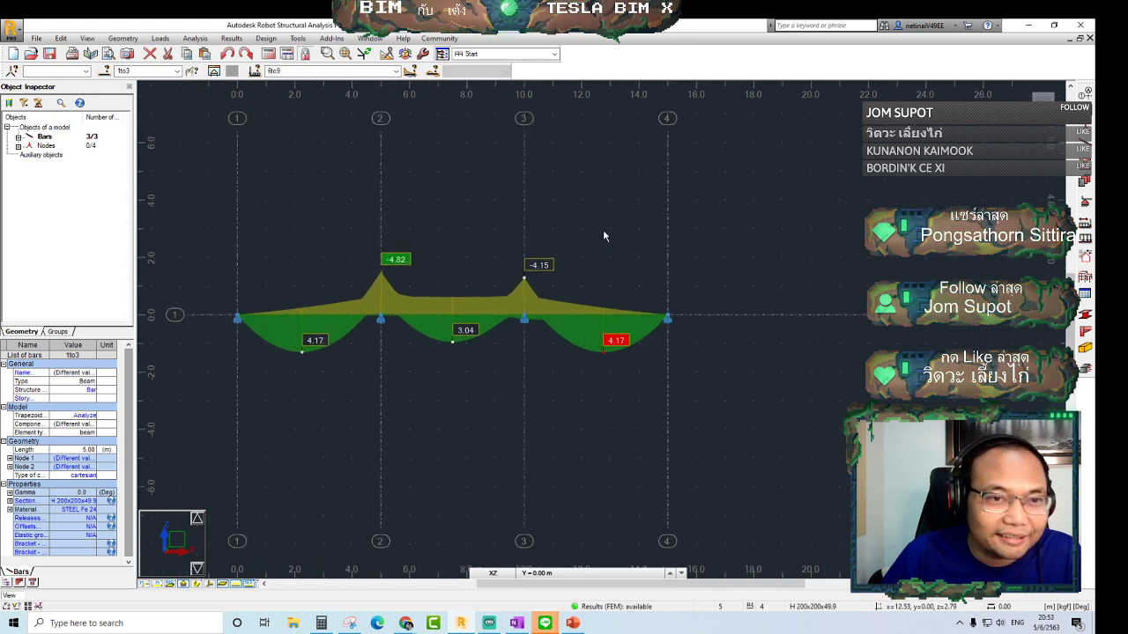
{"action": "left_click", "coordinate": [388, 114]}
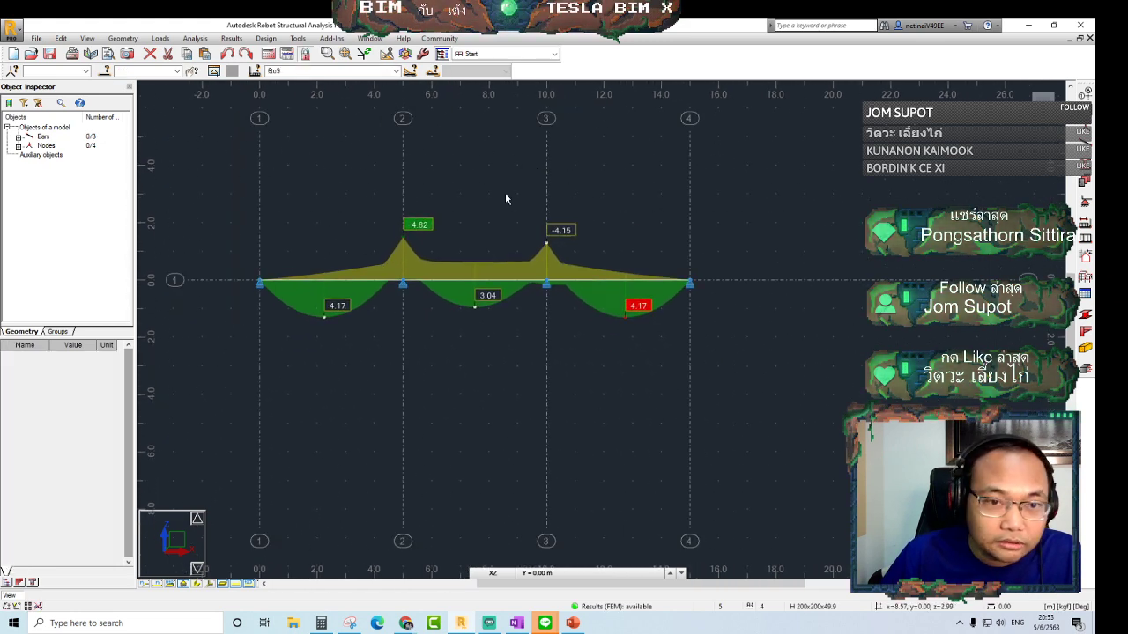
{"action": "left_click", "coordinate": [388, 71]}
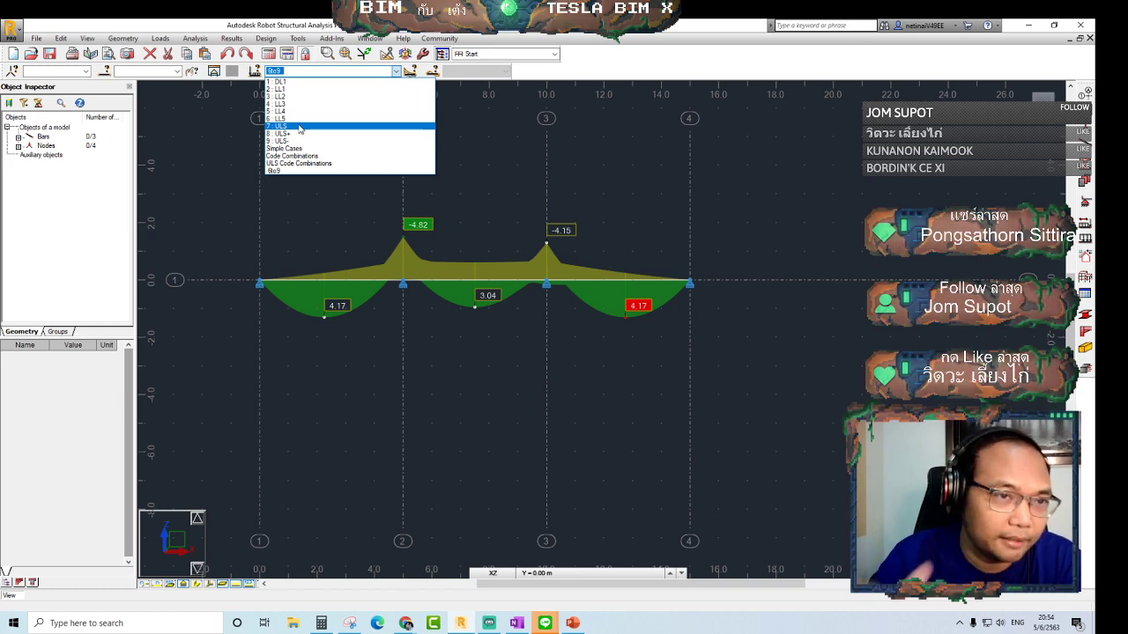
Display the 7: ULS combination and place the case component viewer at the upper left
{"action": "left_click", "coordinate": [312, 126]}
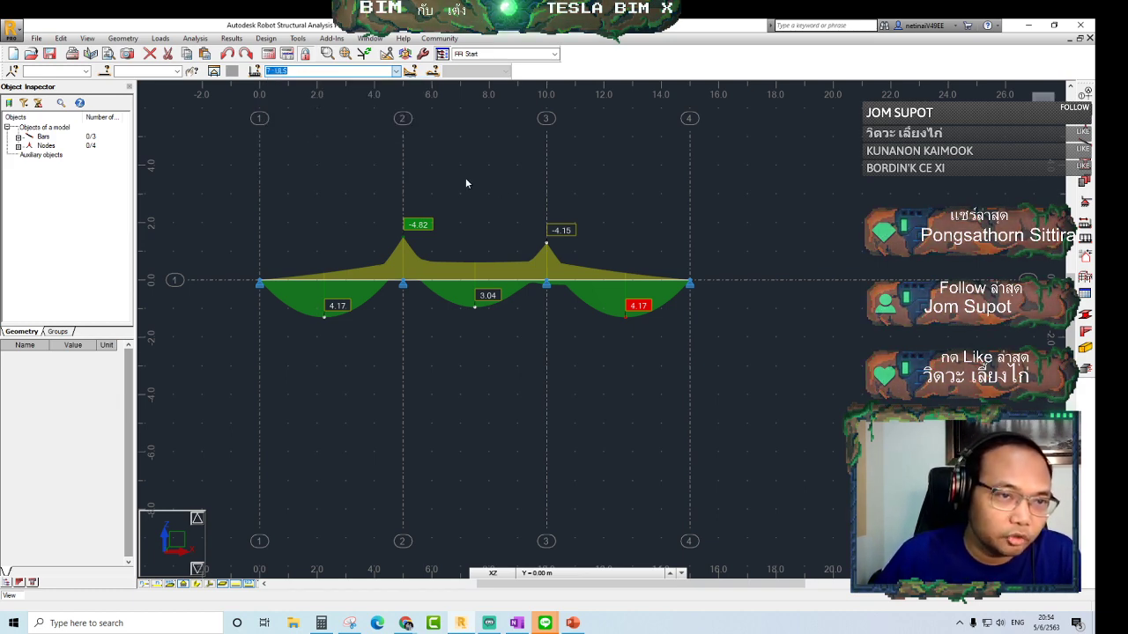
{"action": "mouse_move", "coordinate": [535, 160]}
{"action": "middle_mouse_down"}
{"action": "mouse_move", "coordinate": [474, 179]}
{"action": "mouse_move", "coordinate": [495, 172]}
{"action": "middle_mouse_up"}
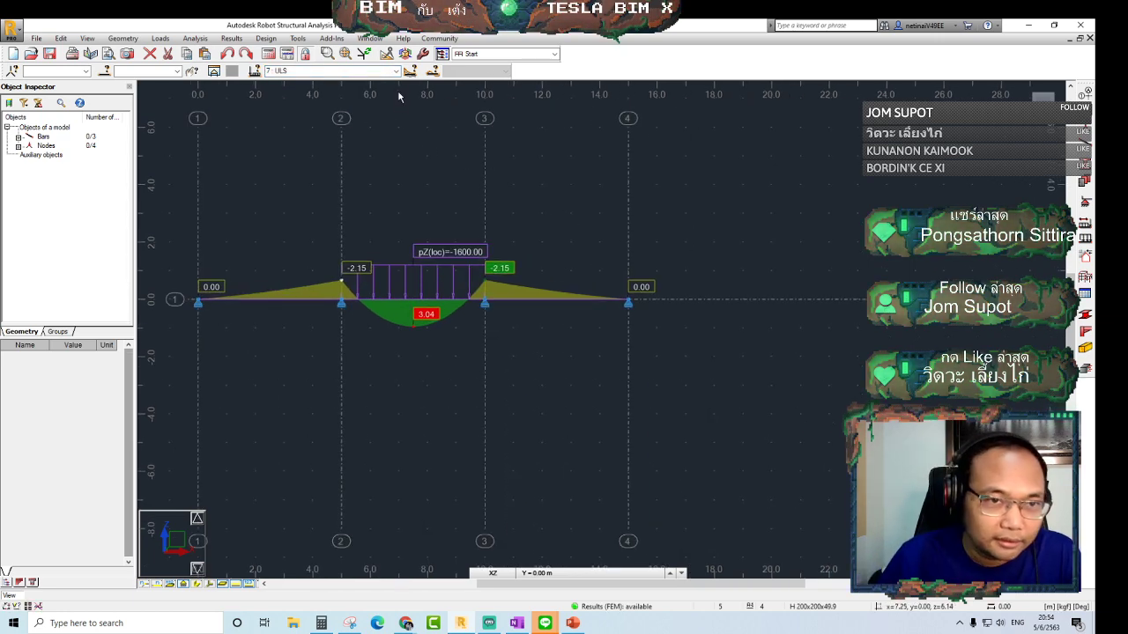
{"action": "left_click", "coordinate": [410, 70]}
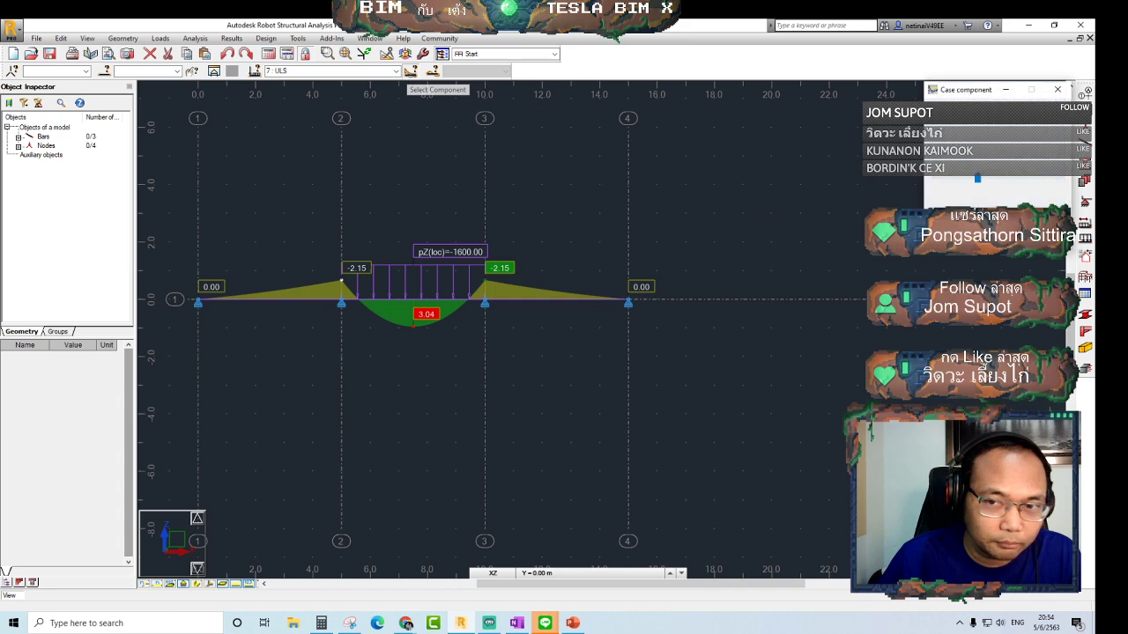
{"action": "left_click_drag", "start_coordinate": [969, 89], "coordinate": [194, 101]}
{"action": "left_click", "coordinate": [160, 39]}
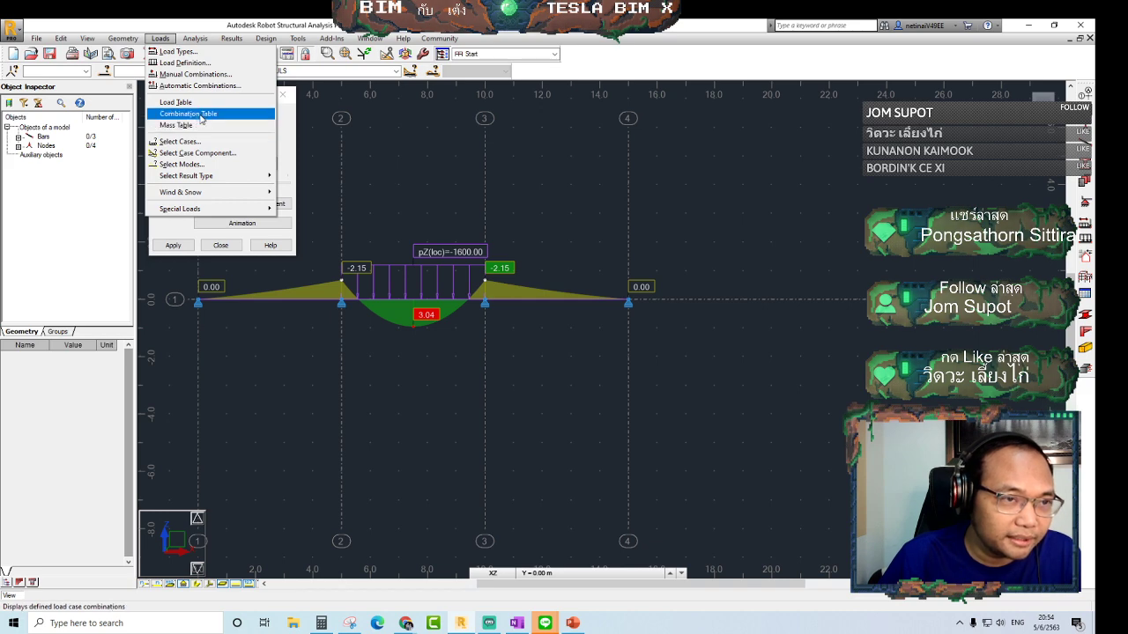
{"action": "left_click", "coordinate": [281, 133]}
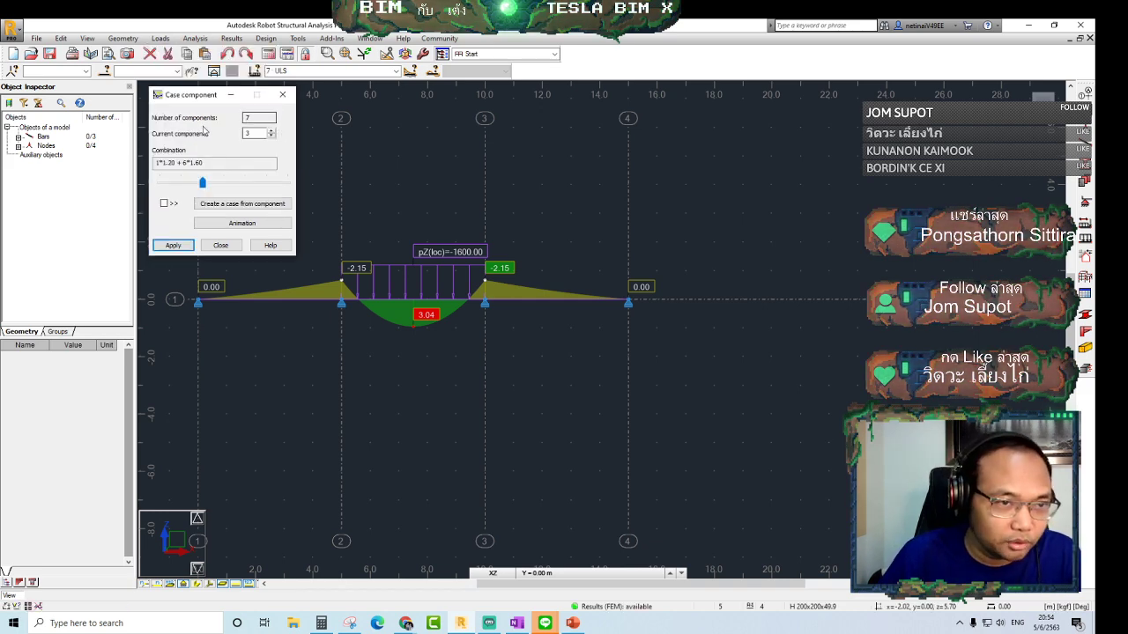
Step through ULS components from 1*1.20 + 5*1.60 to 1*1.40, then close the component viewer
{"action": "double_click", "coordinate": [271, 136]}
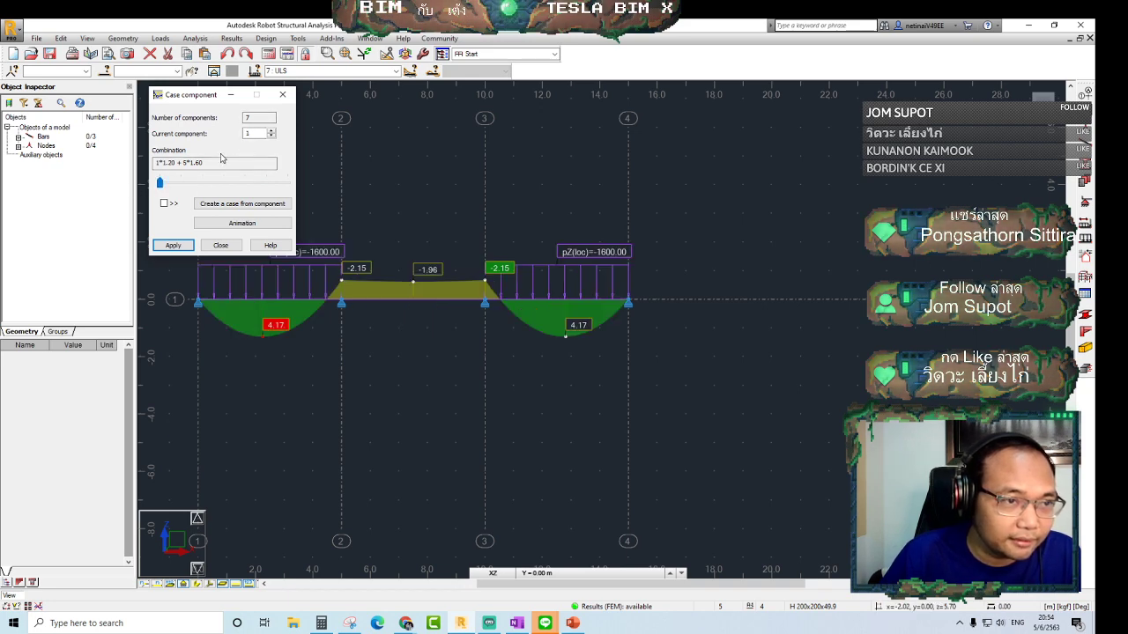
{"action": "left_click", "coordinate": [161, 163]}
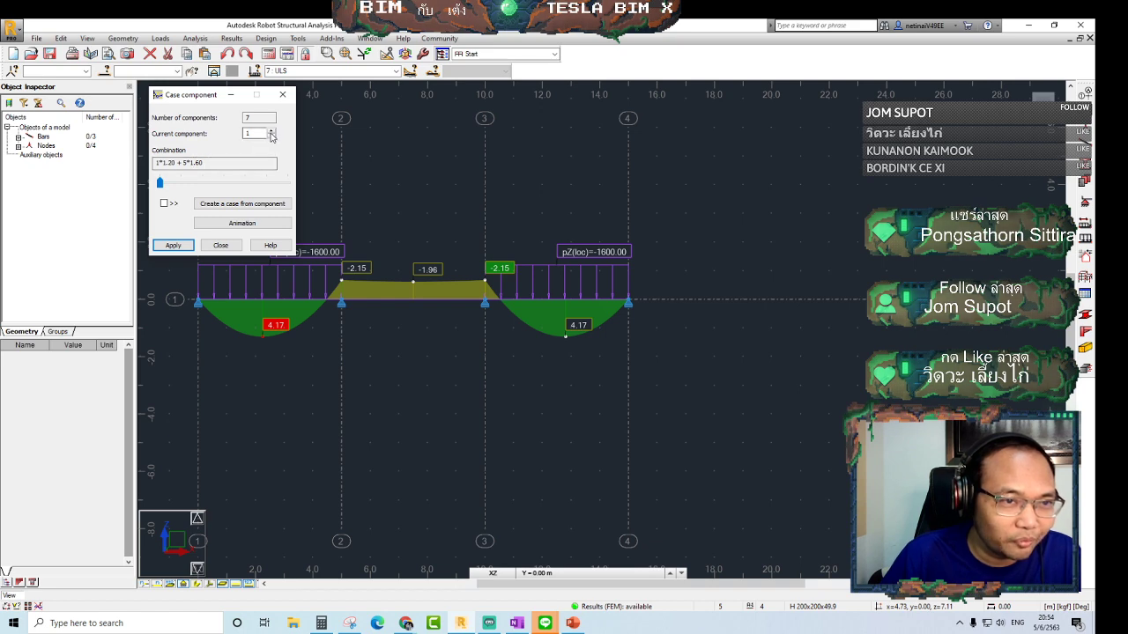
{"action": "left_click", "coordinate": [272, 129]}
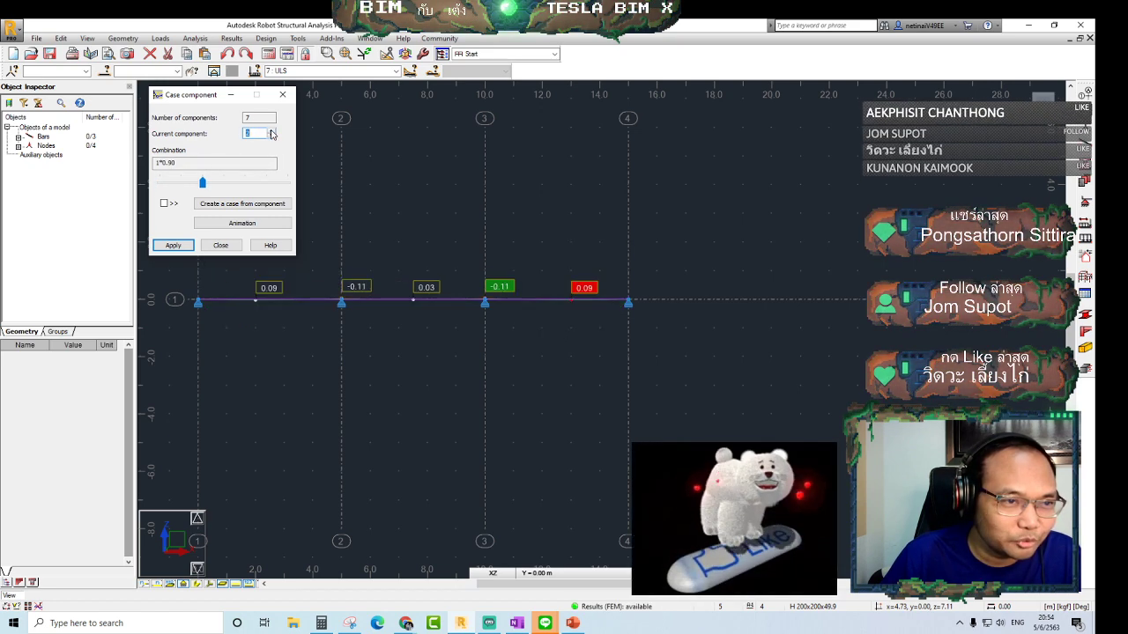
{"action": "left_click", "coordinate": [272, 130]}
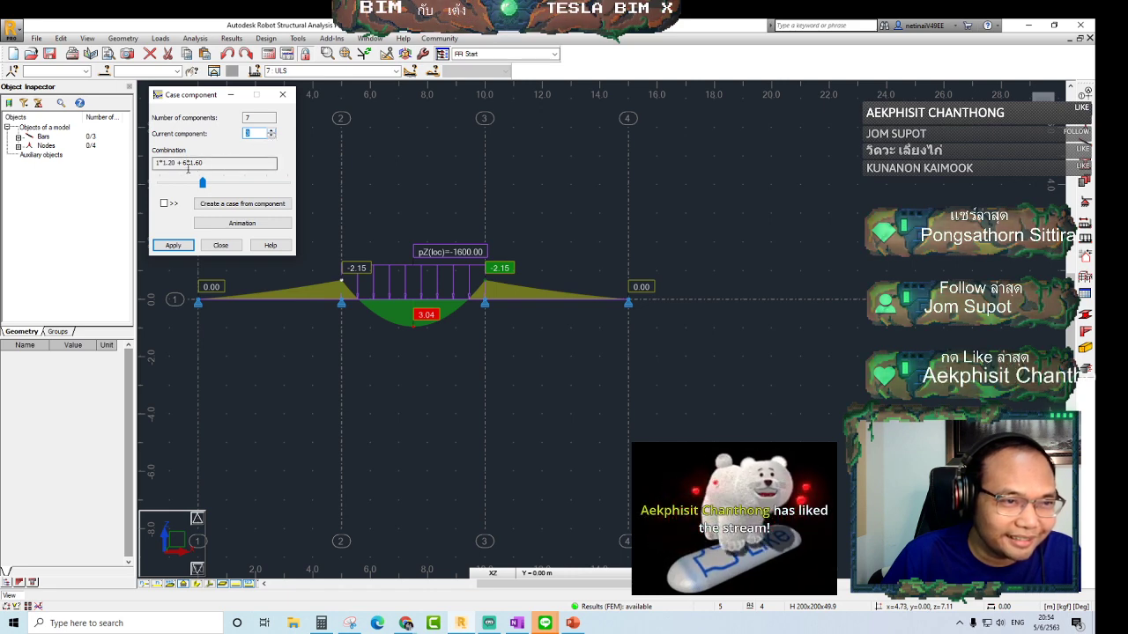
{"action": "left_click", "coordinate": [272, 131]}
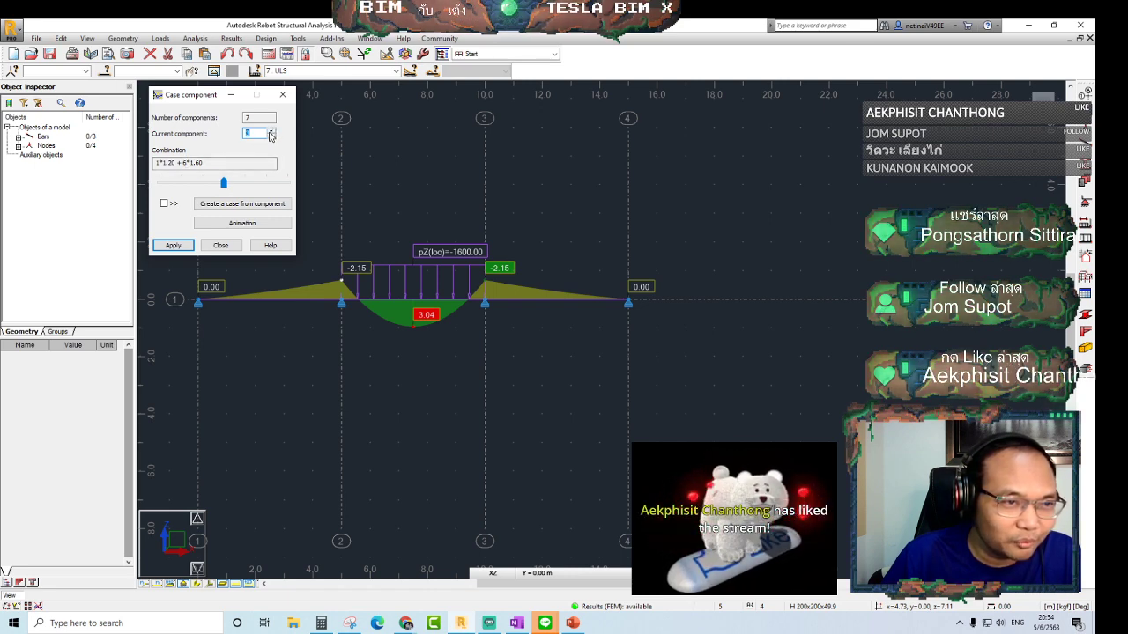
{"action": "left_click", "coordinate": [270, 134]}
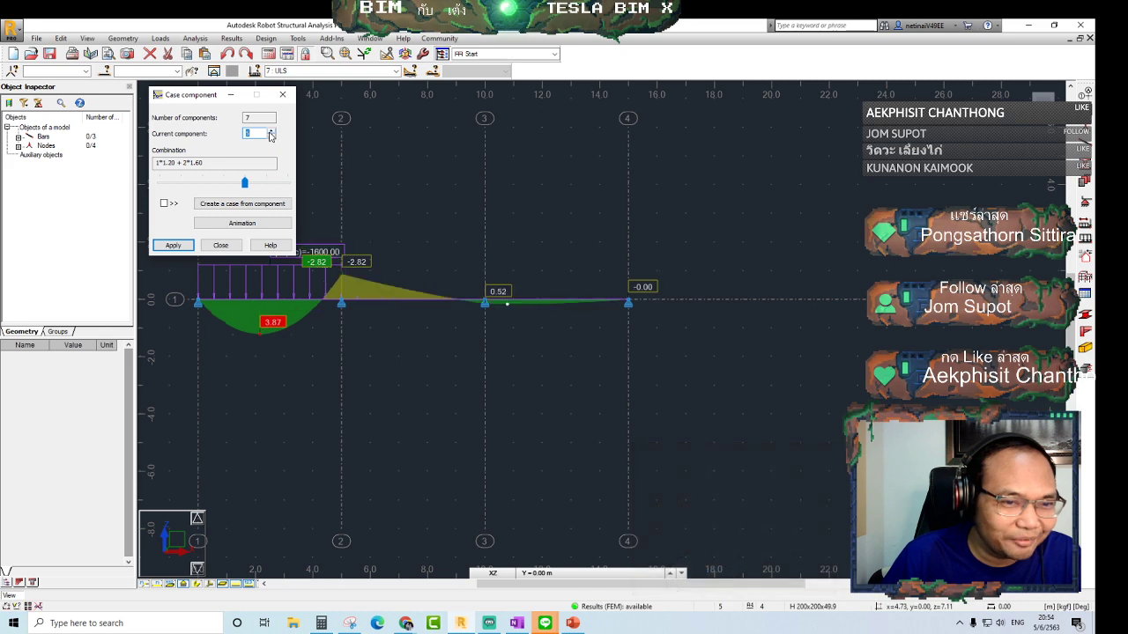
{"action": "left_click", "coordinate": [270, 134]}
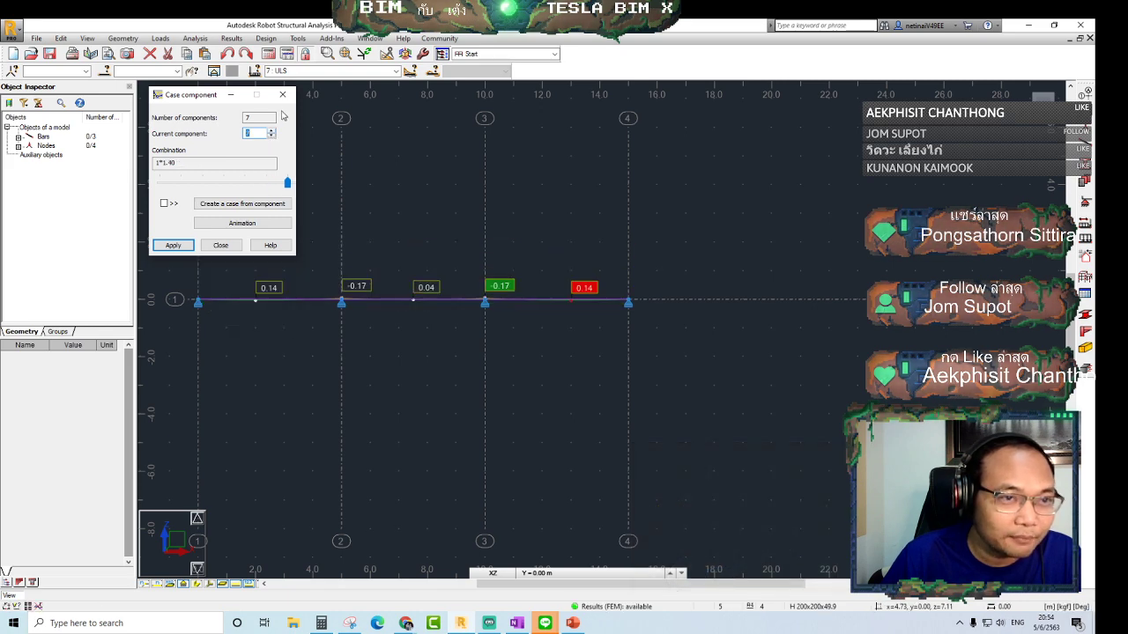
{"action": "left_click", "coordinate": [281, 94]}
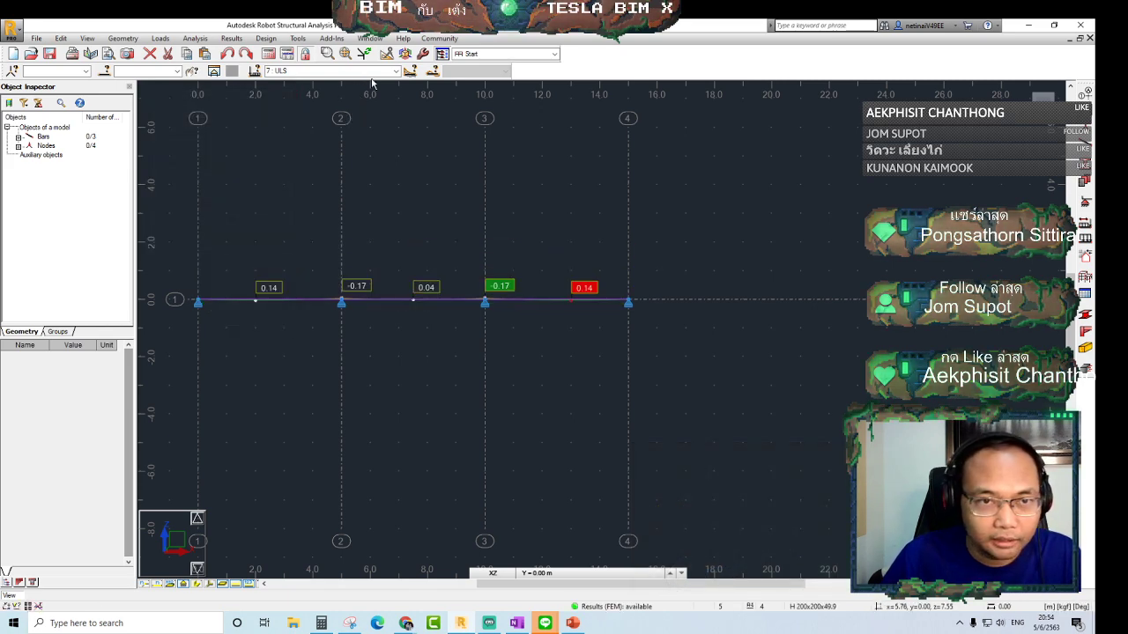
{"action": "left_click", "coordinate": [370, 71]}
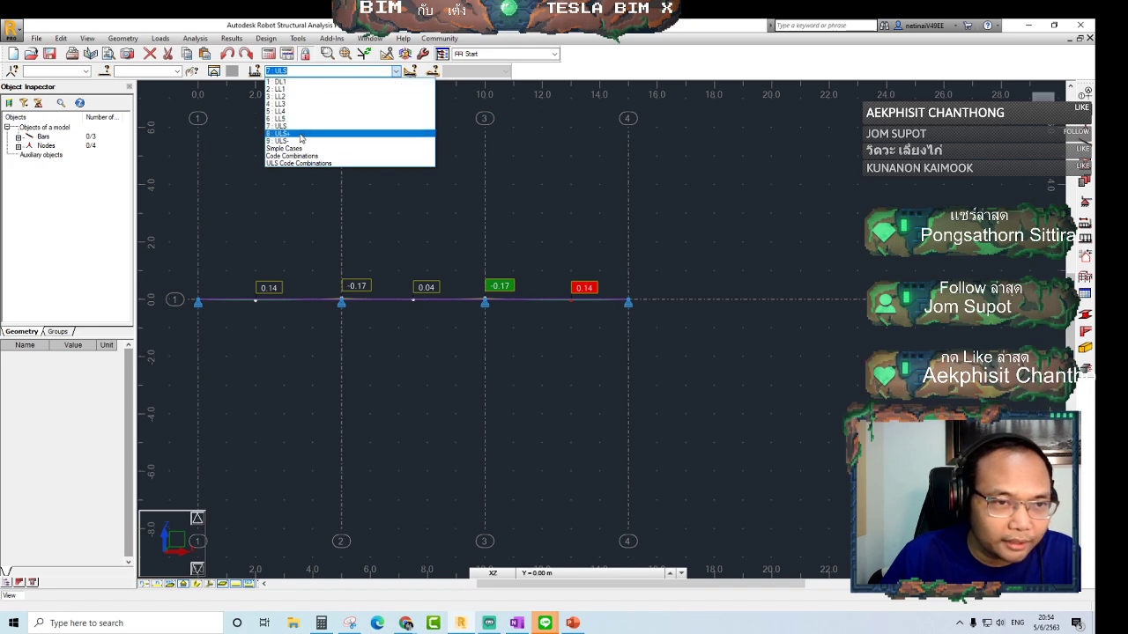
Display the 8: ULS+ moment envelope and pan and zoom to frame the beam
{"action": "left_click", "coordinate": [304, 133]}
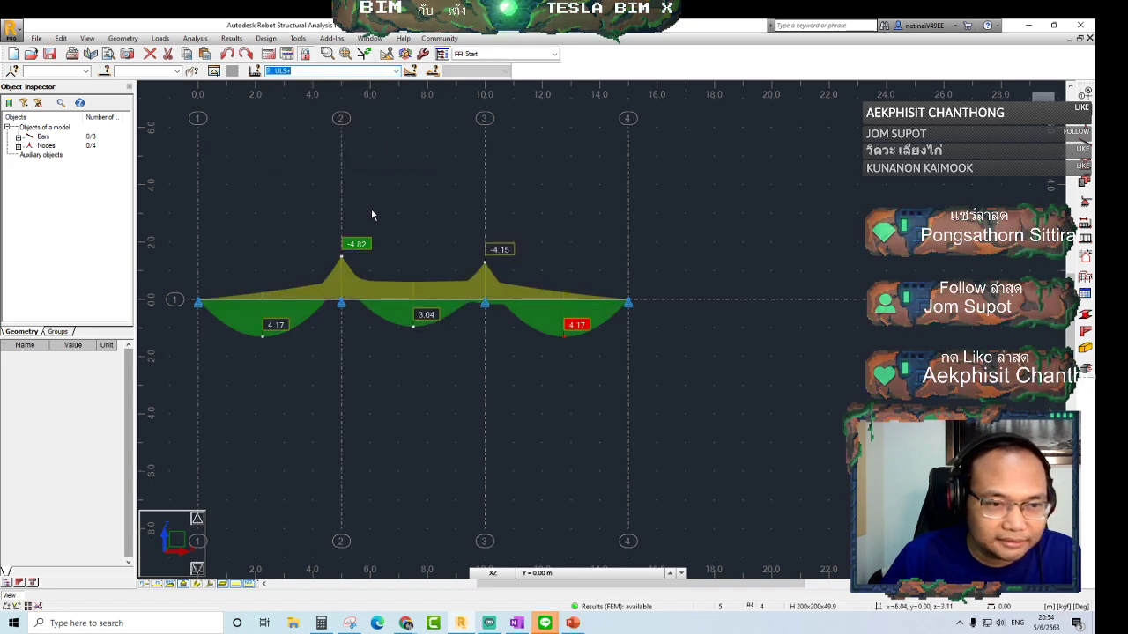
{"action": "middle_click_drag", "start_coordinate": [371, 215], "coordinate": [396, 210]}
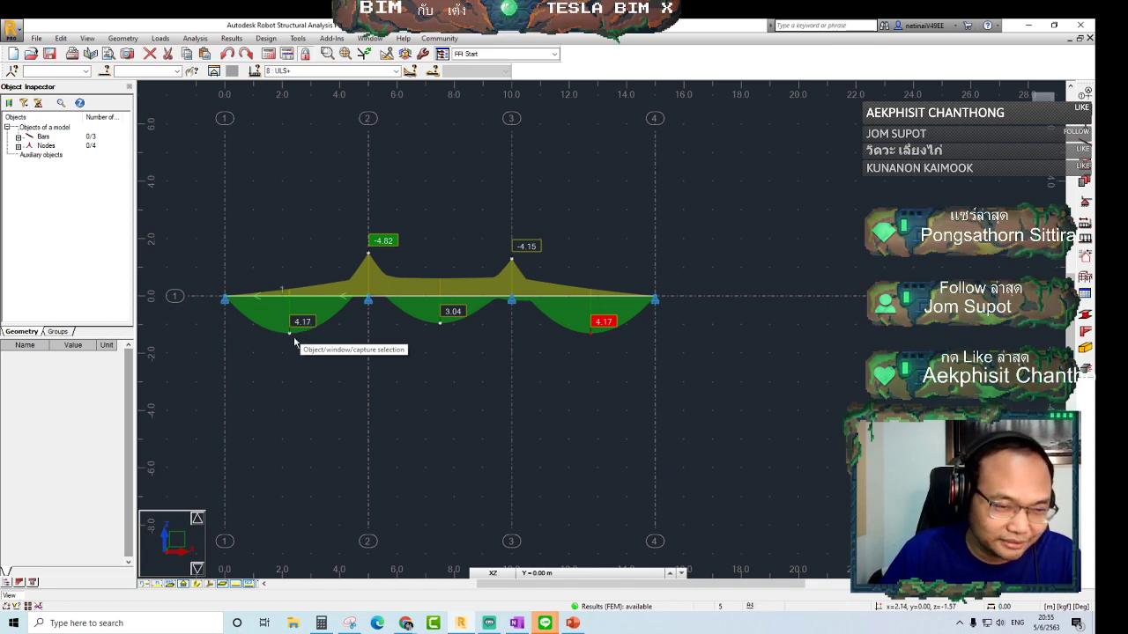
{"action": "scroll", "coordinate": [392, 262], "scroll_direction": "up", "scroll_amount": 1}
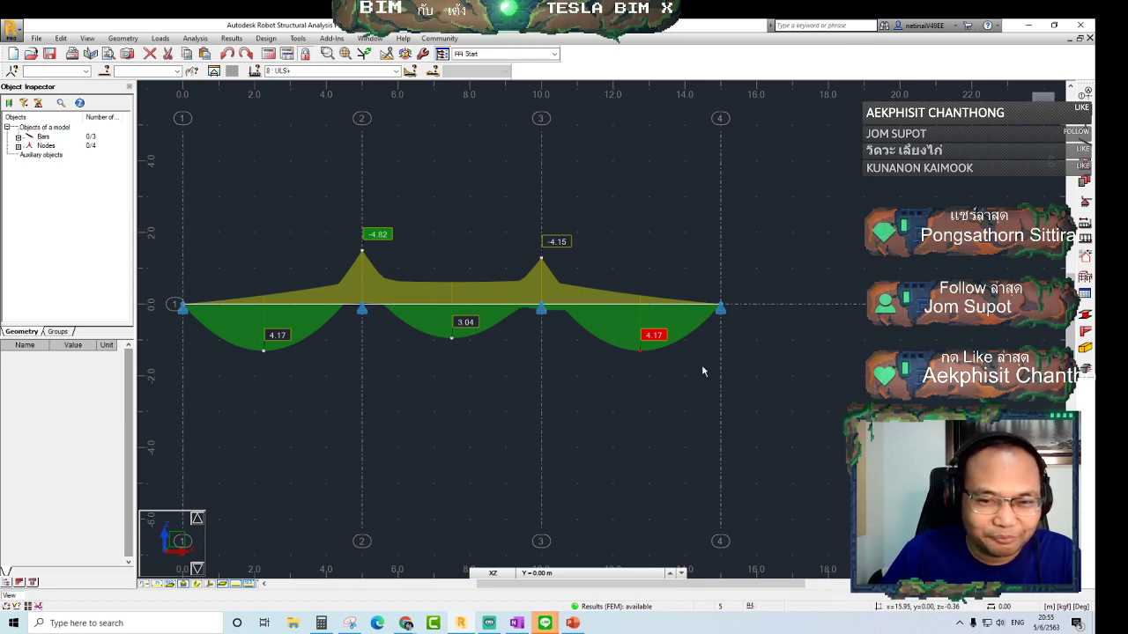
Compare against the 9: ULS- envelope, finishing on ULS+ with -4.82 and -4.15 over supports
{"action": "left_click", "coordinate": [396, 71]}
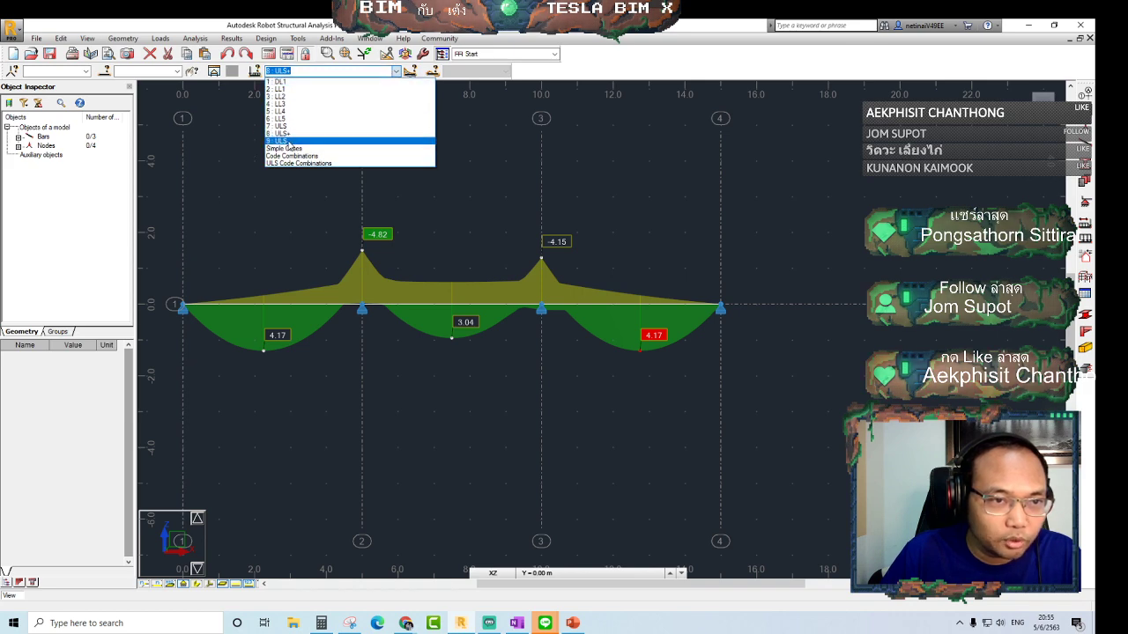
{"action": "left_click", "coordinate": [288, 141]}
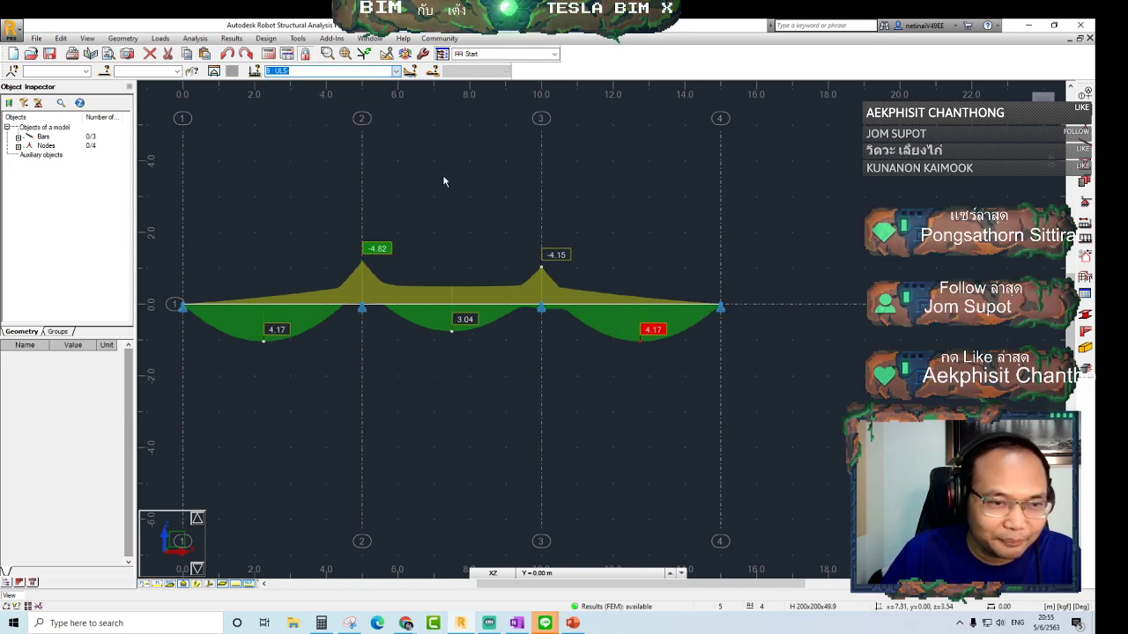
{"action": "left_click", "coordinate": [396, 71]}
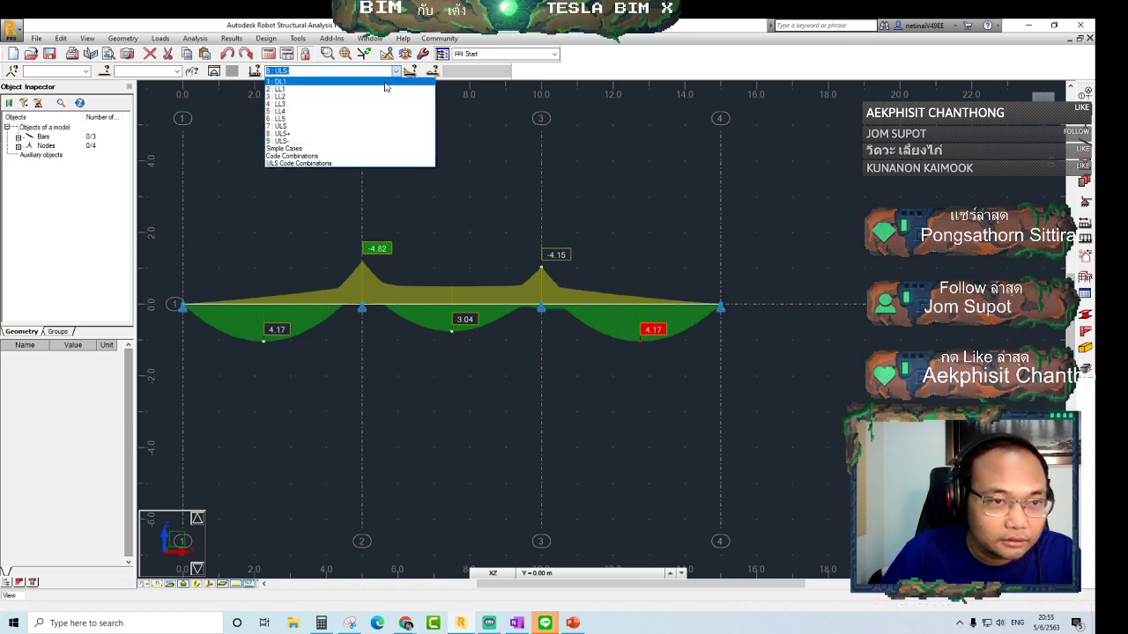
{"action": "left_click", "coordinate": [306, 147]}
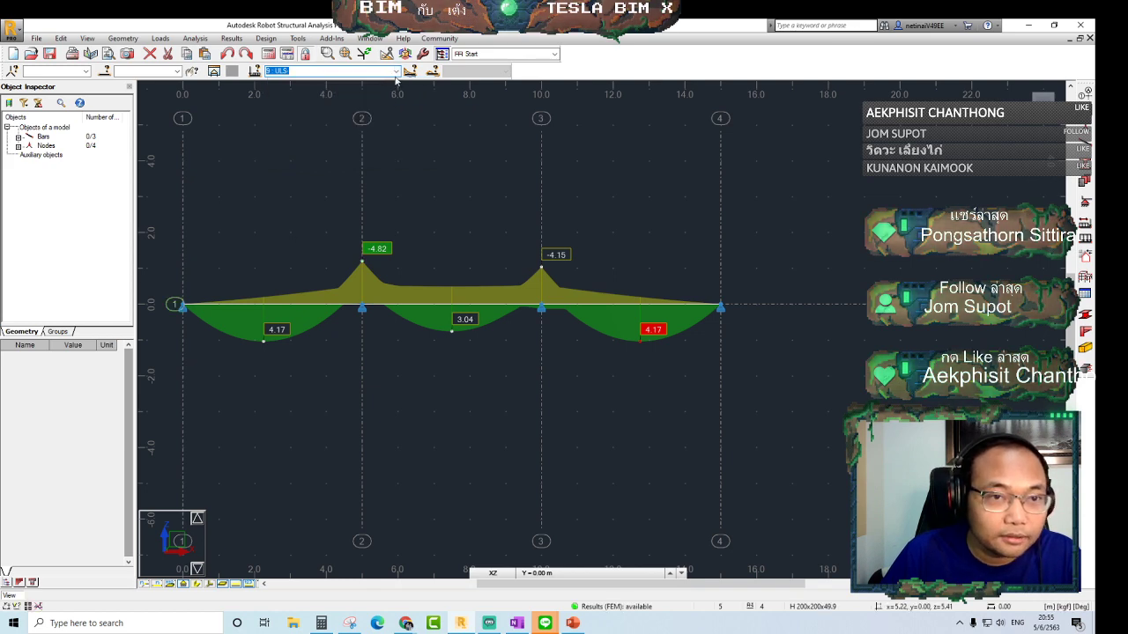
{"action": "left_click", "coordinate": [395, 72]}
{"action": "left_click", "coordinate": [317, 147]}
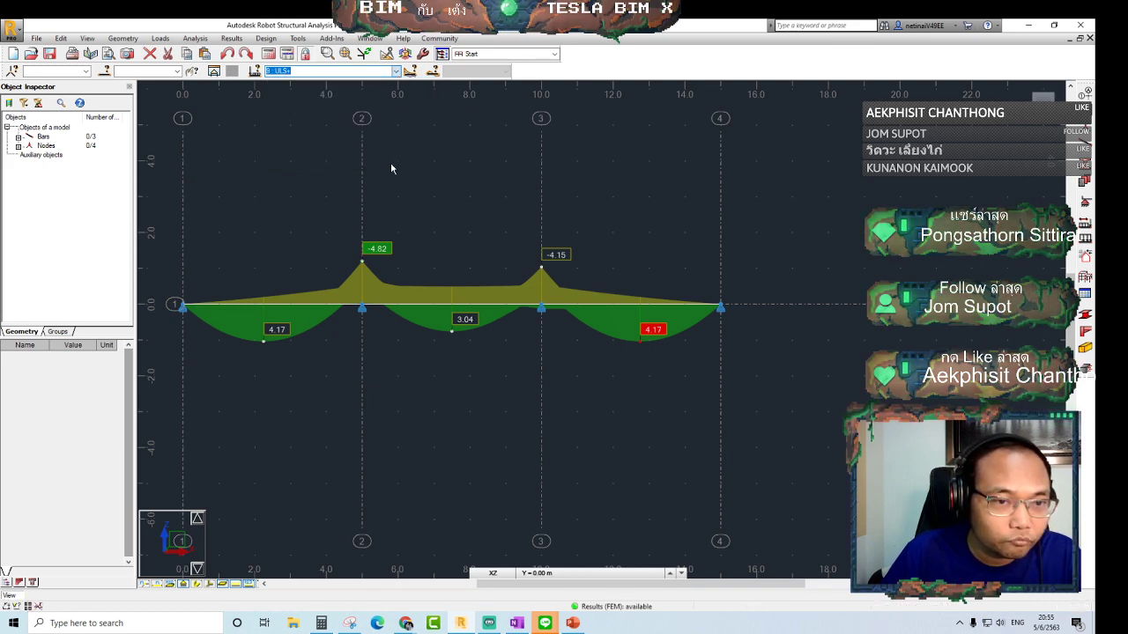
{"action": "scroll", "coordinate": [399, 74], "scroll_direction": "up", "scroll_amount": 1}
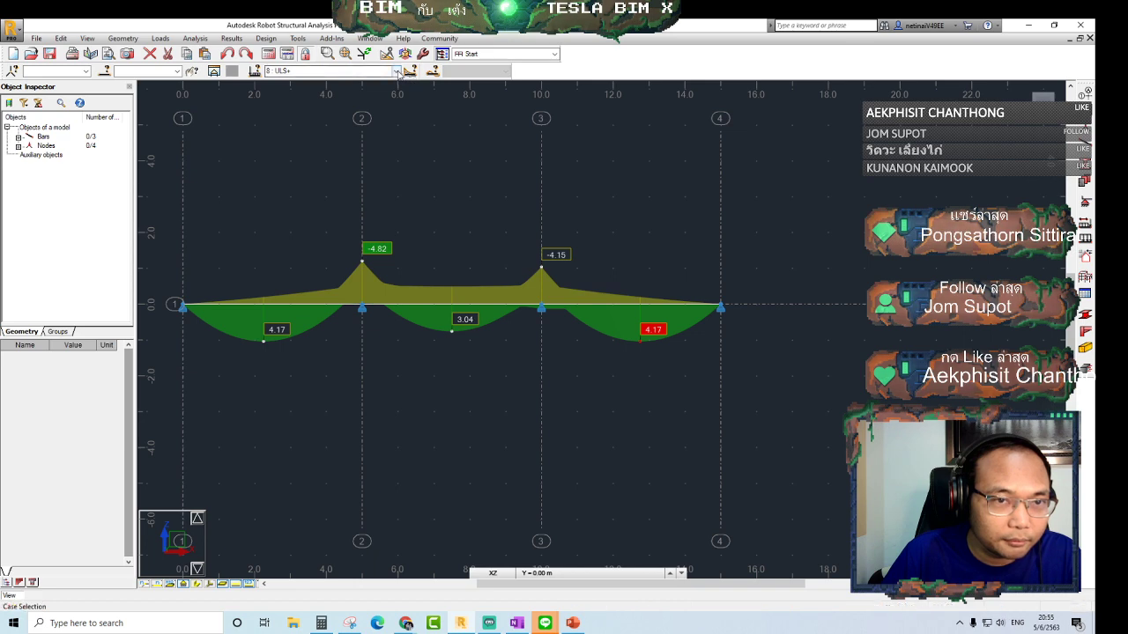
{"action": "left_click", "coordinate": [398, 73]}
{"action": "left_click", "coordinate": [335, 139]}
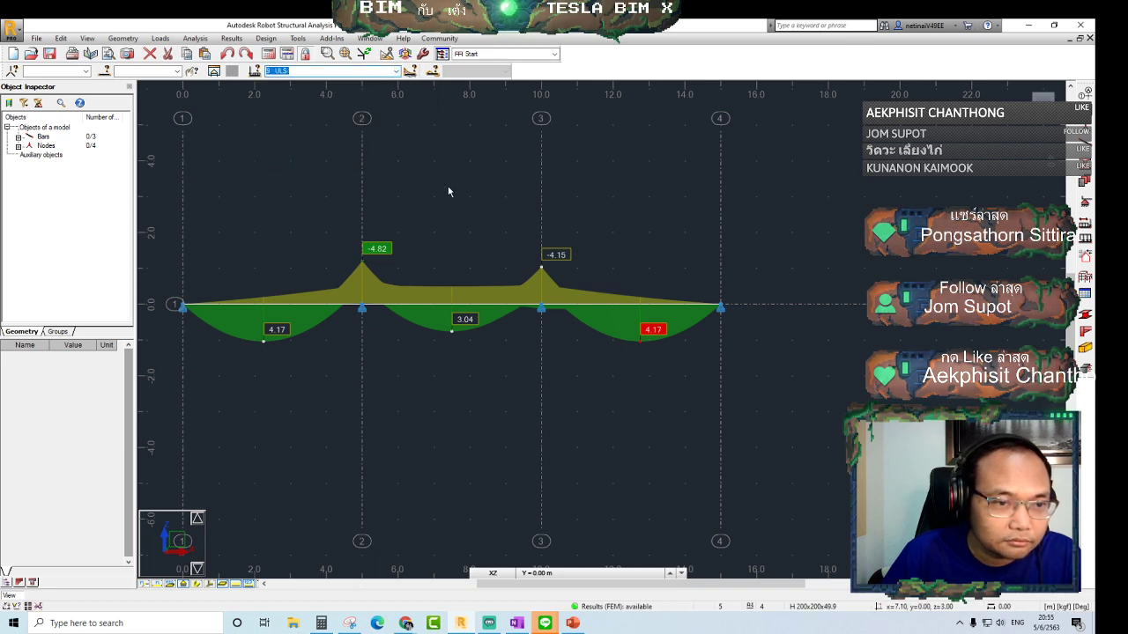
{"action": "left_click", "coordinate": [396, 72]}
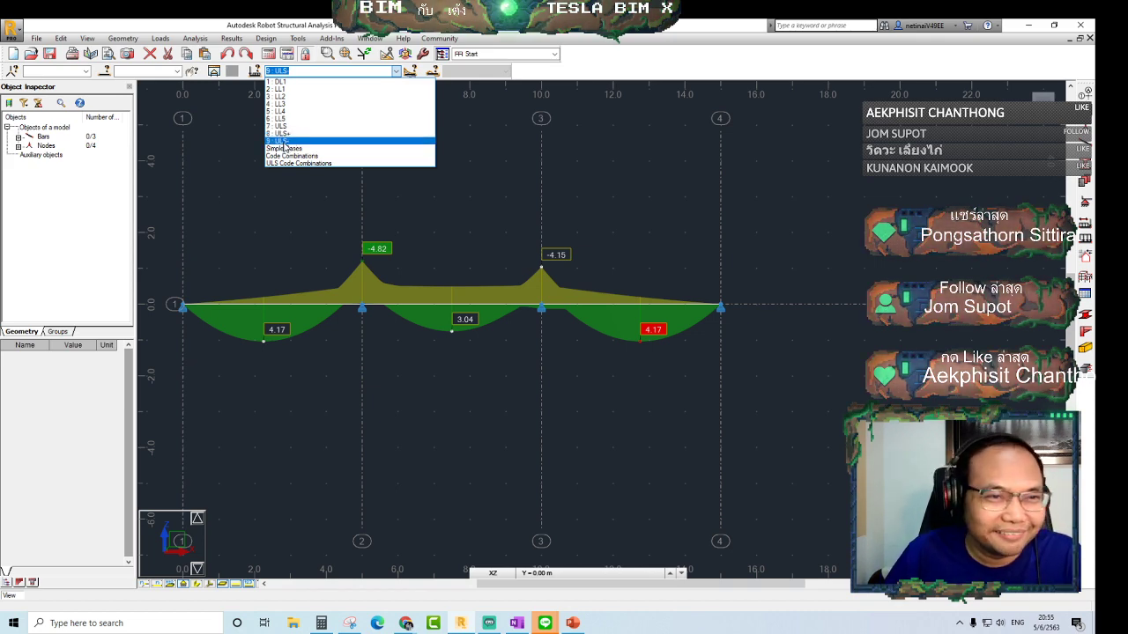
{"action": "left_click", "coordinate": [288, 135]}
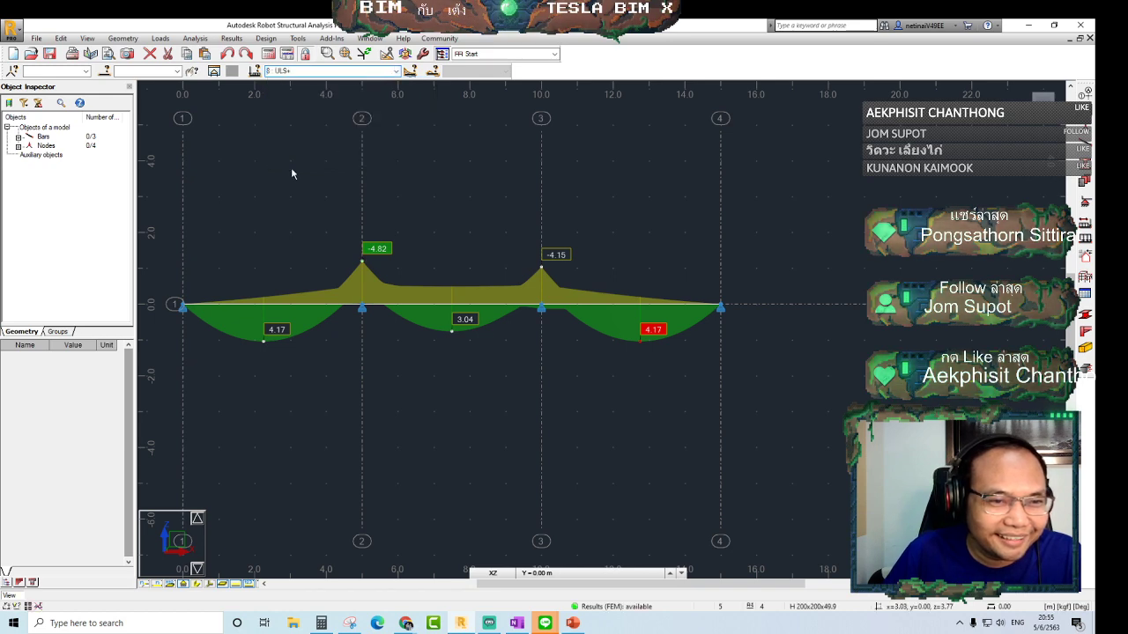